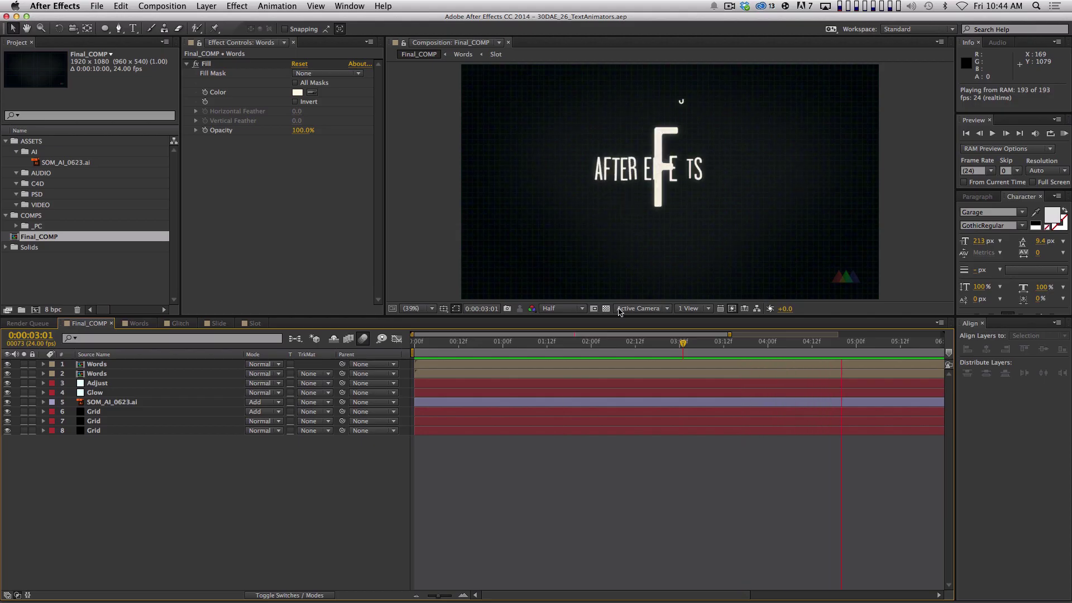
- Preview the finished text animation in Final_COMP, including the GLITCH section near two seconds
key("space")
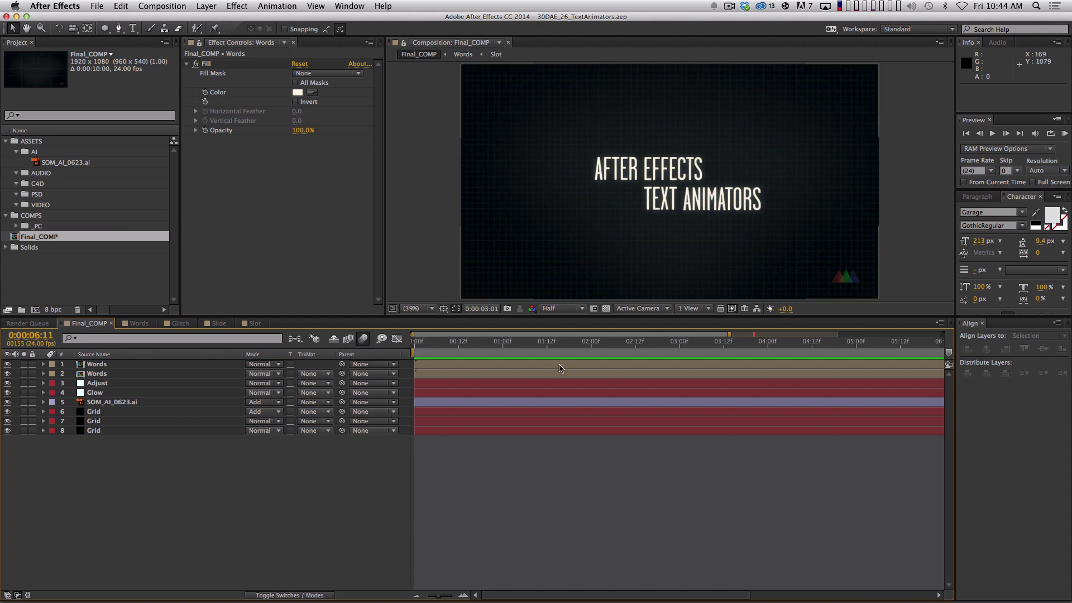
left_click_drag(558, 345, 587, 350)
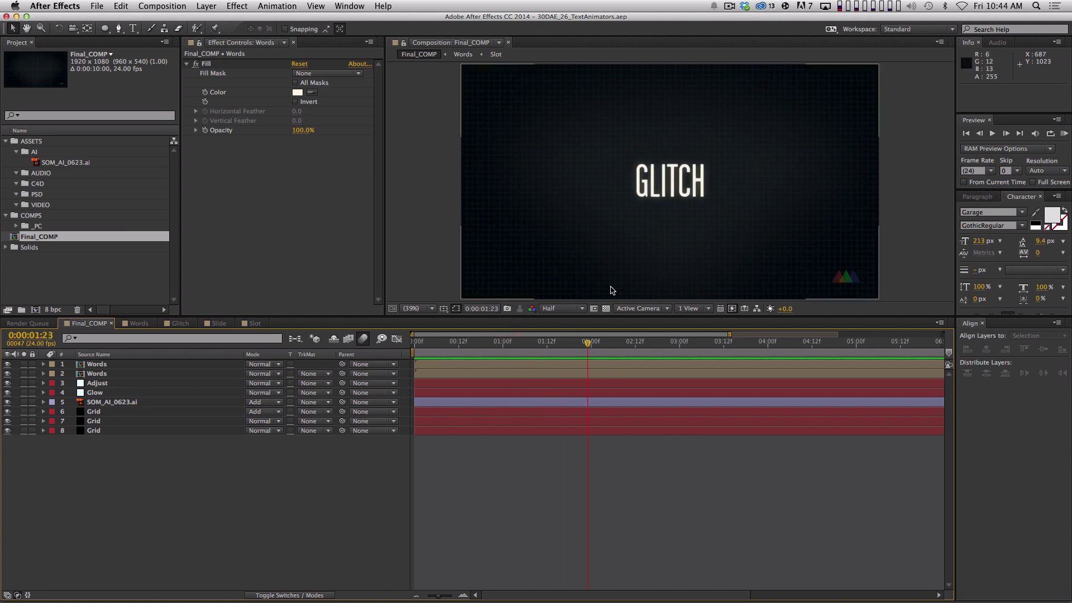
key("KP_0")
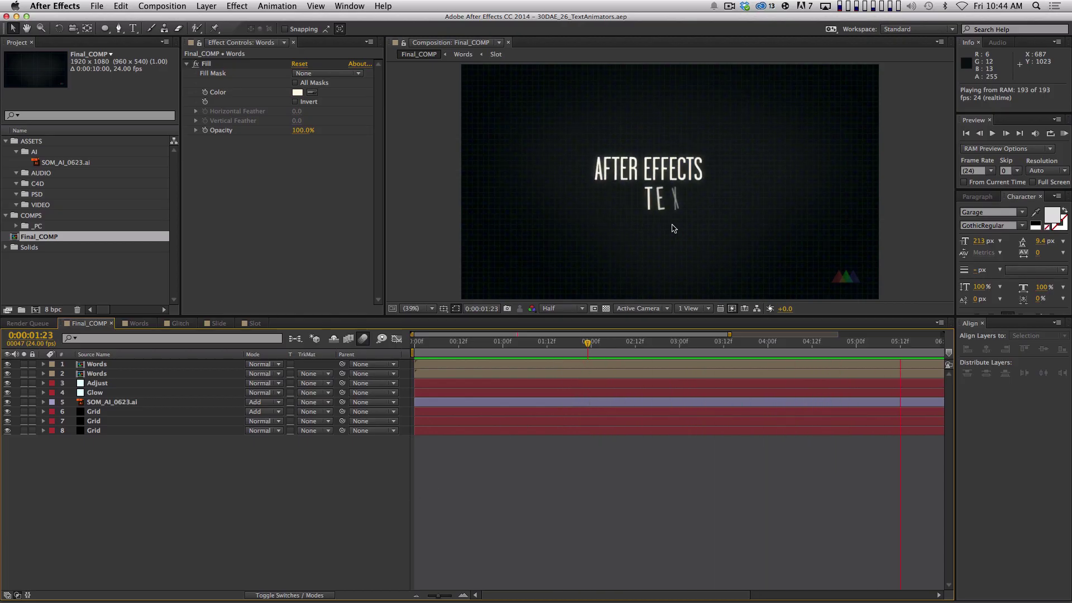
key("space")
key("space")
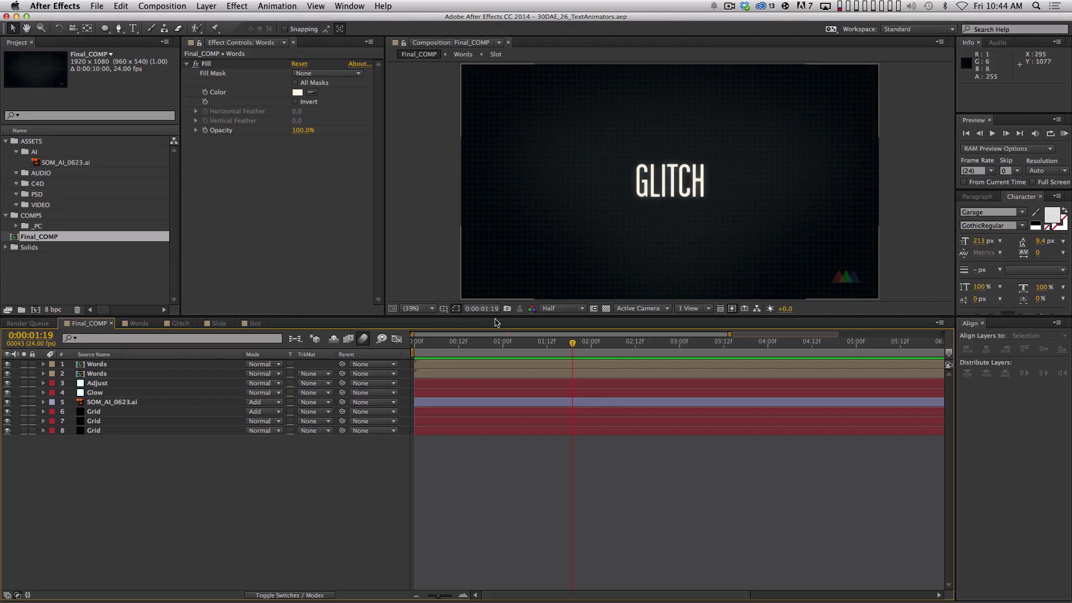
- Create a new 1920 x 1080, 24 fps, 10-second composition named Bounce
key("super+n")
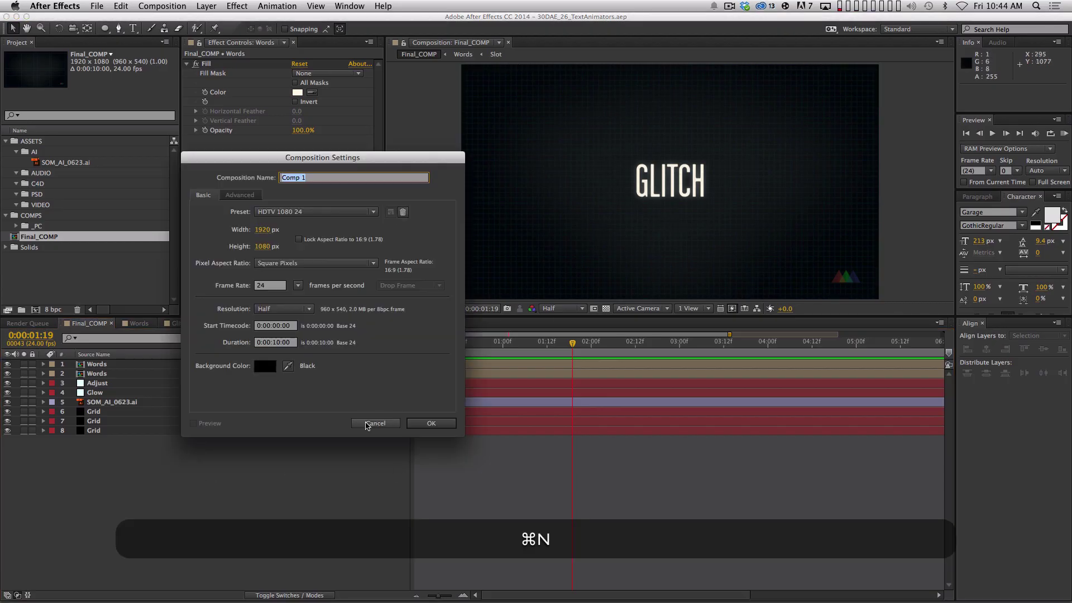
type("Bounce")
key("Return")
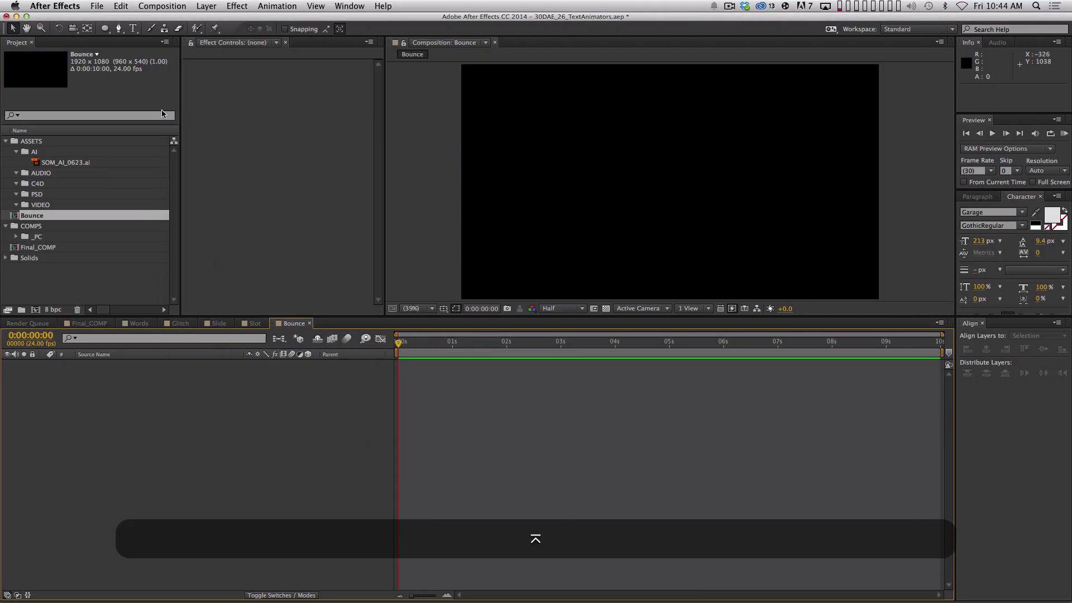
- Add a text layer reading BOUNCE in the composition
key("super+t")
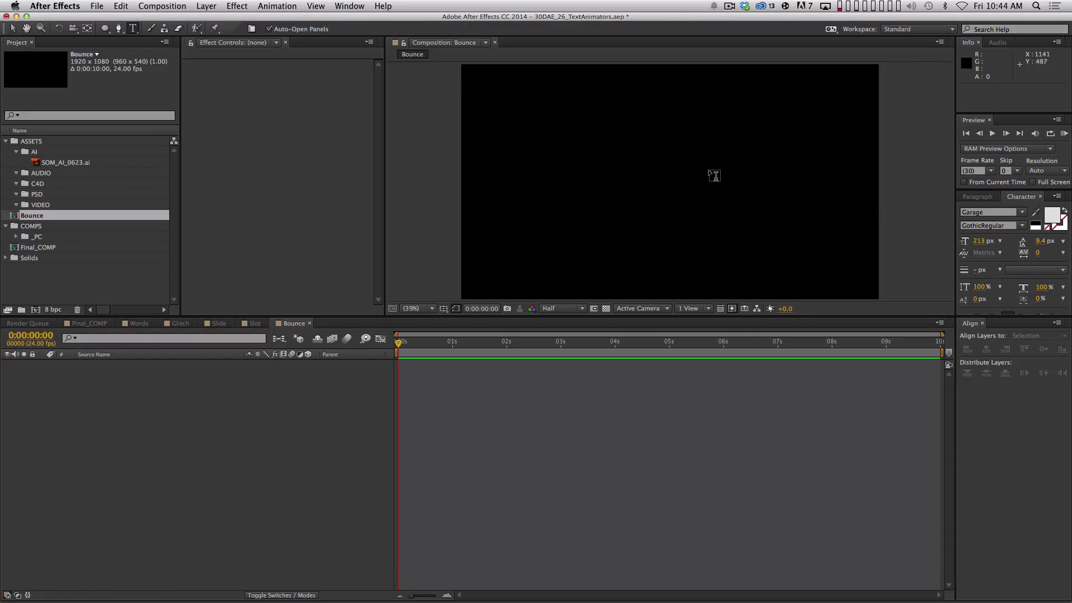
left_click(663, 185)
type("BOUNCE")
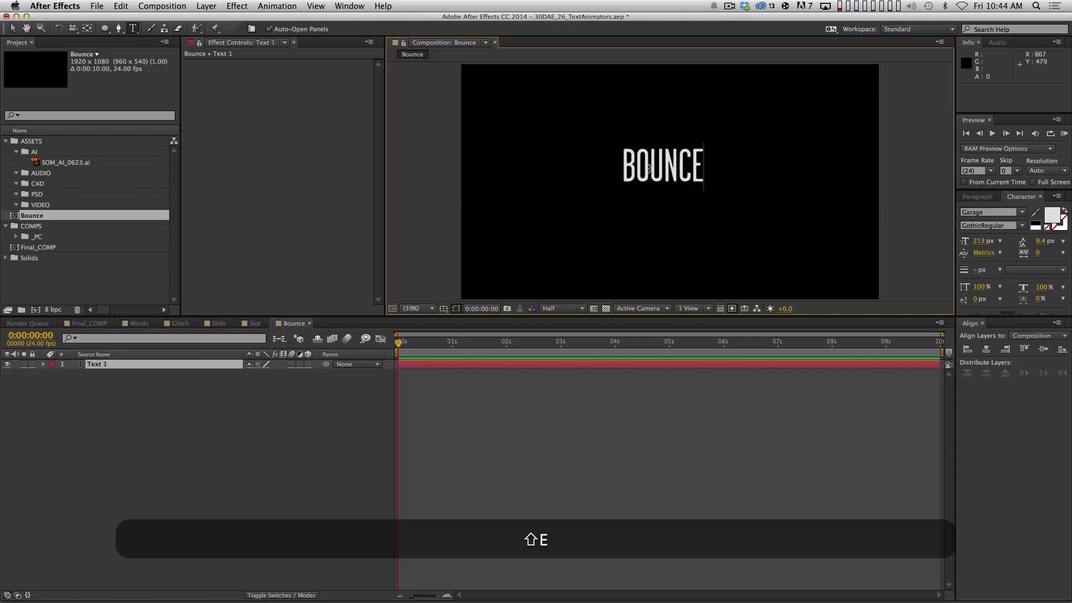
key("KP_Enter")
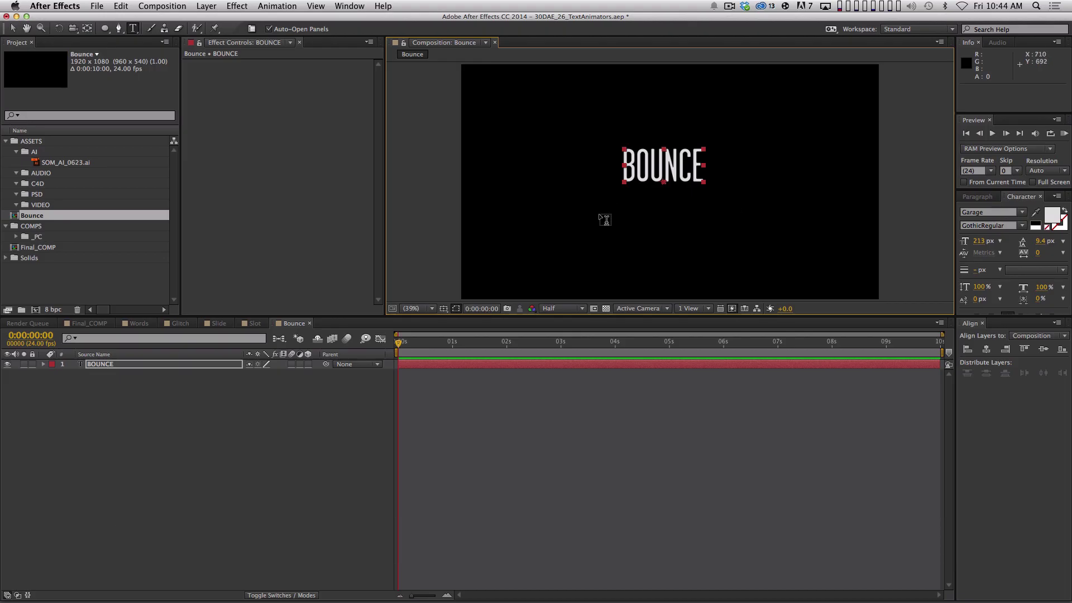
- Show the title-safe guides and center the BOUNCE text in the frame at position 960, 611.8
key("u")
left_click(258, 392)
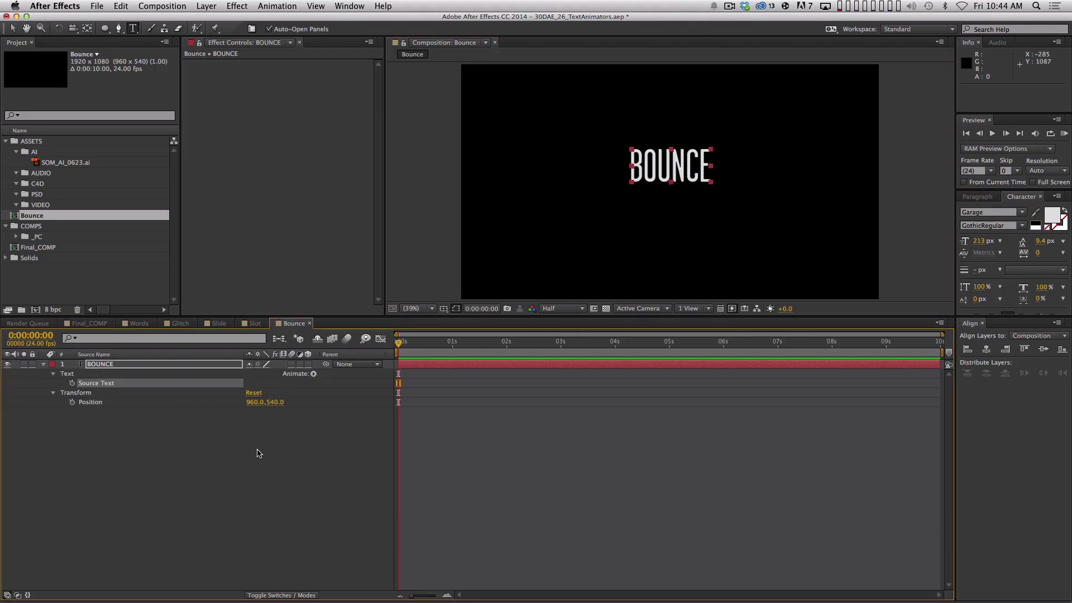
left_click(685, 167, "shift")
key("Escape")
key("v")
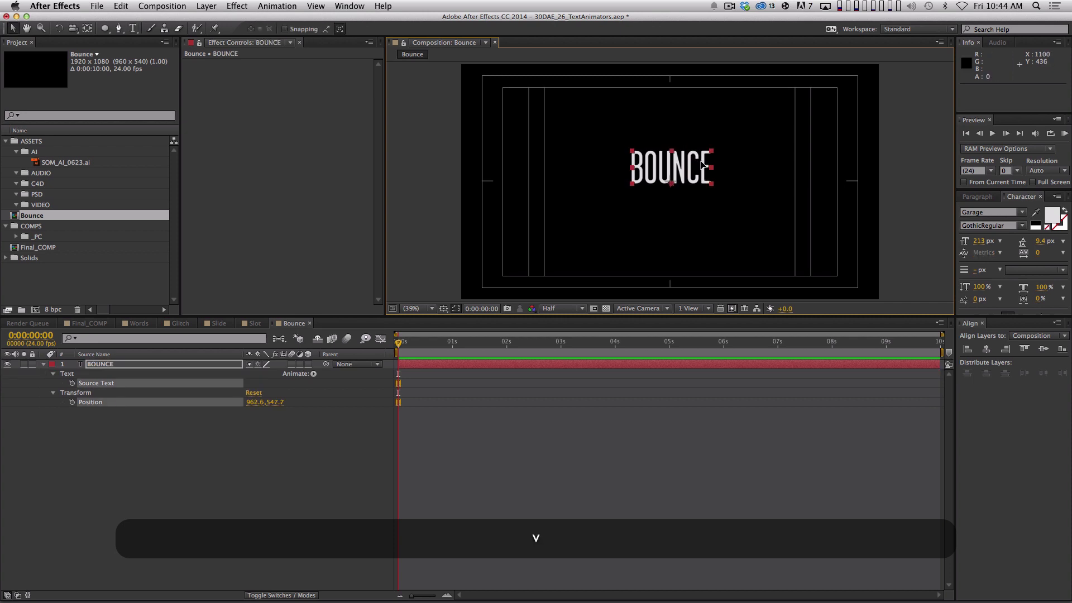
left_click_drag(701, 160, 684, 199)
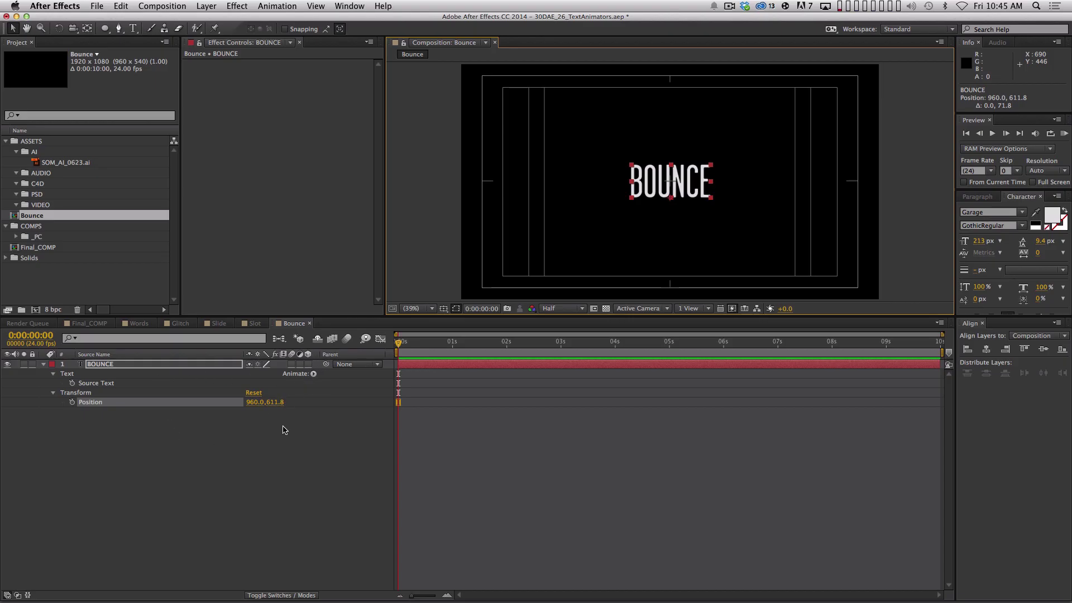
- Expand the BOUNCE layer's Text properties and look through the properties available for text animators
left_click(205, 444)
left_click(110, 368)
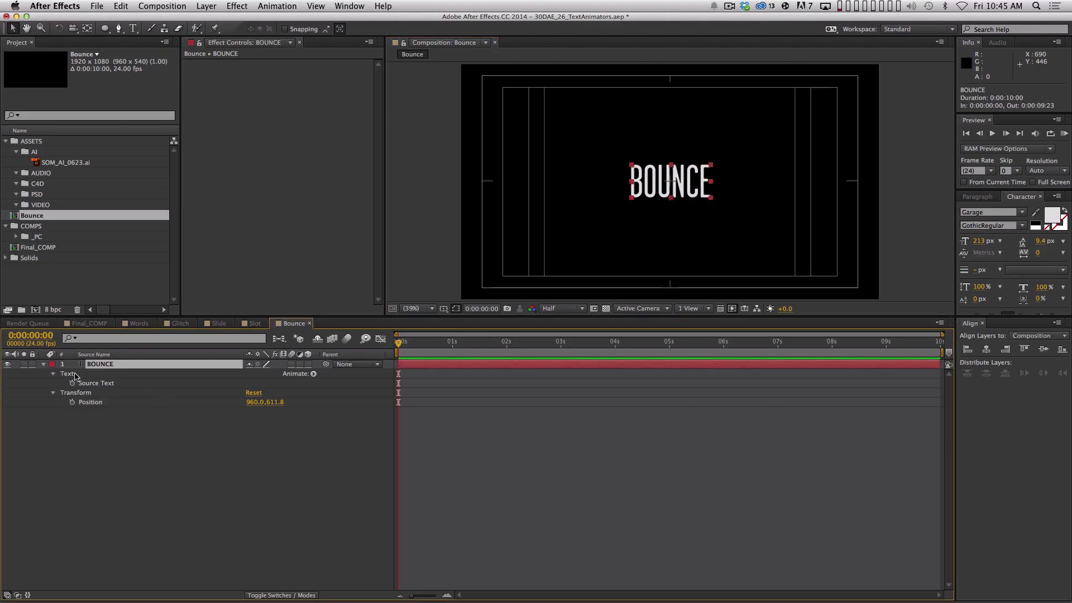
left_click(53, 373)
left_click(53, 374)
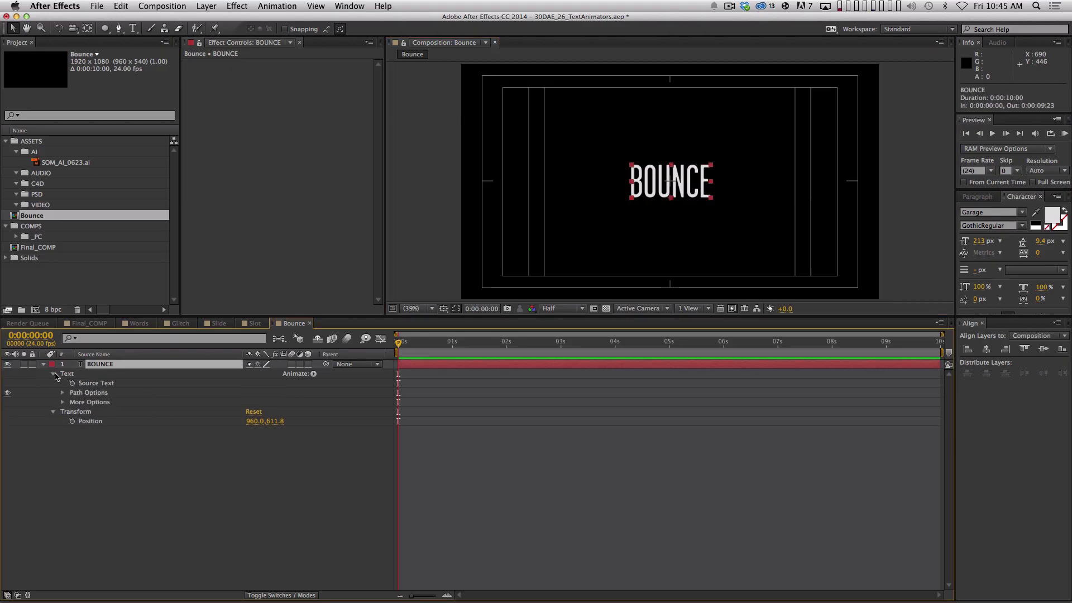
left_click(54, 373)
left_click(53, 374)
left_click(313, 374)
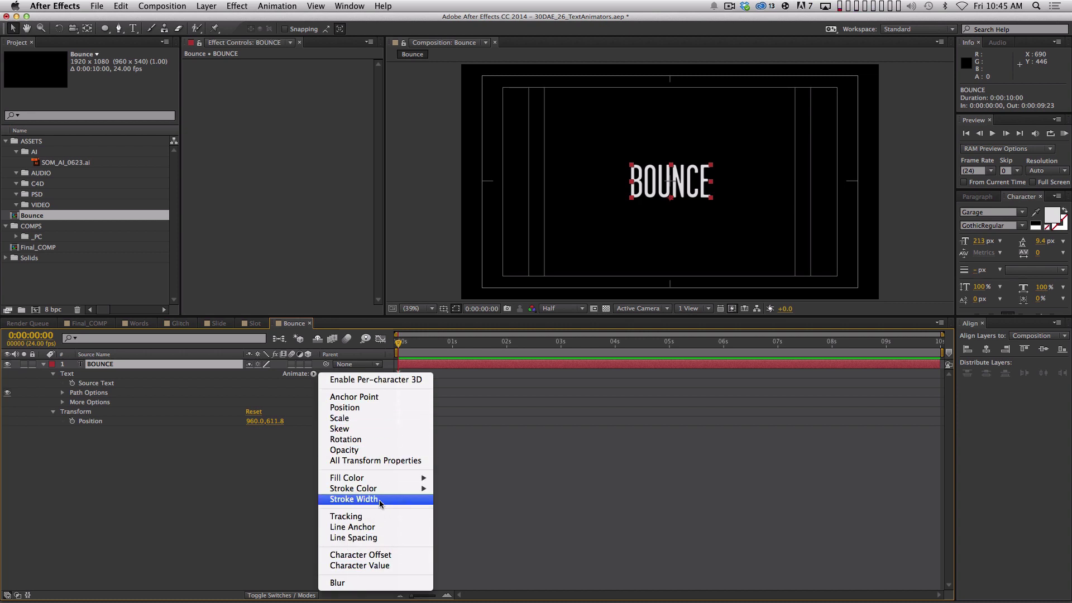
left_click(305, 495)
- Open the finished Bounce composition from the _PC folder and preview its animation
double_click(25, 236)
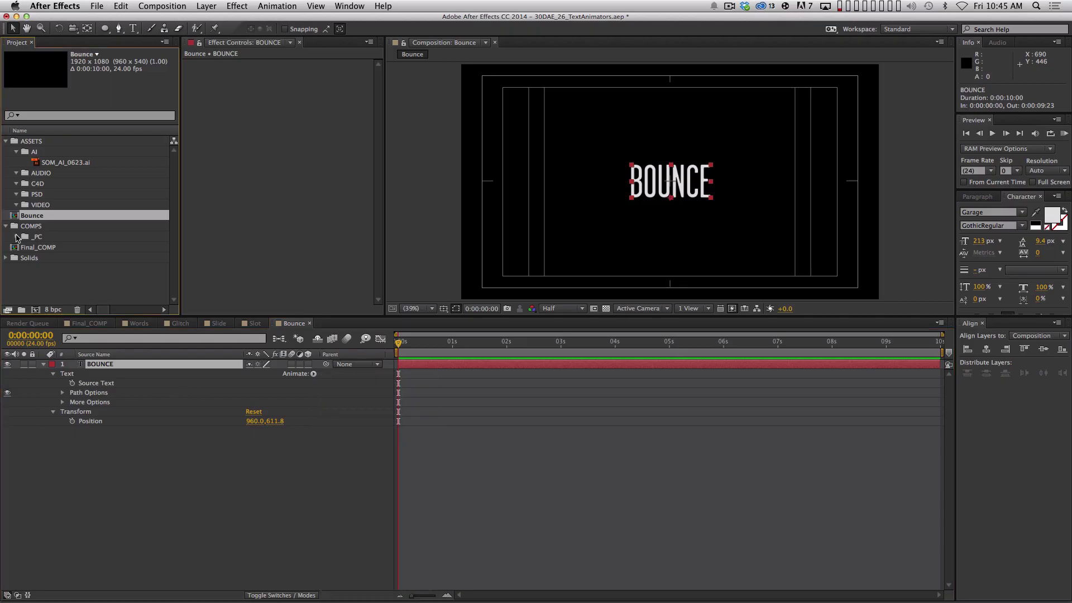
double_click(50, 247)
key("KP_0")
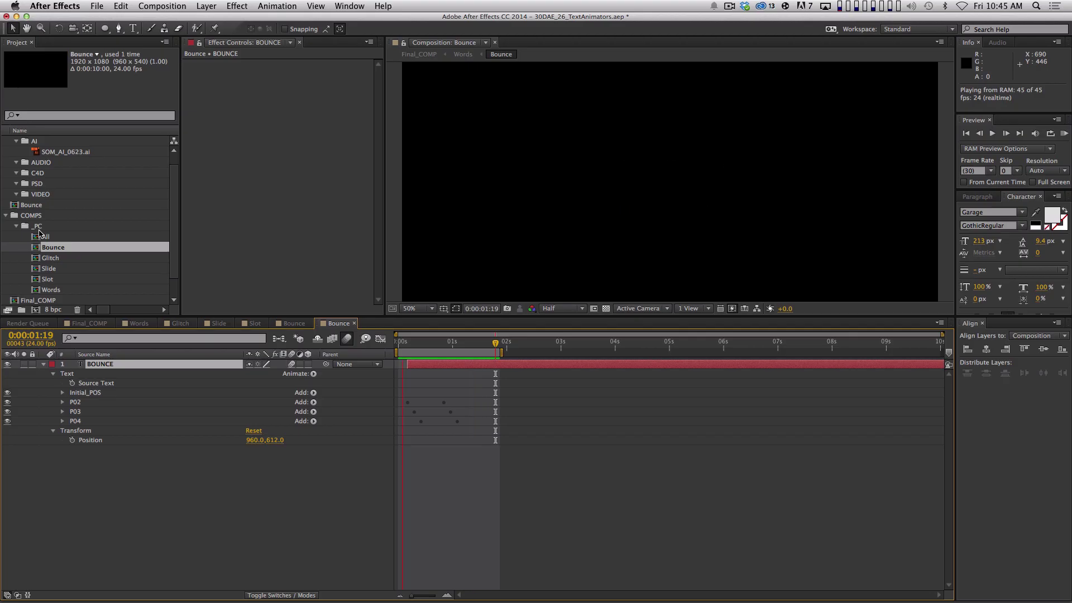
key("space")
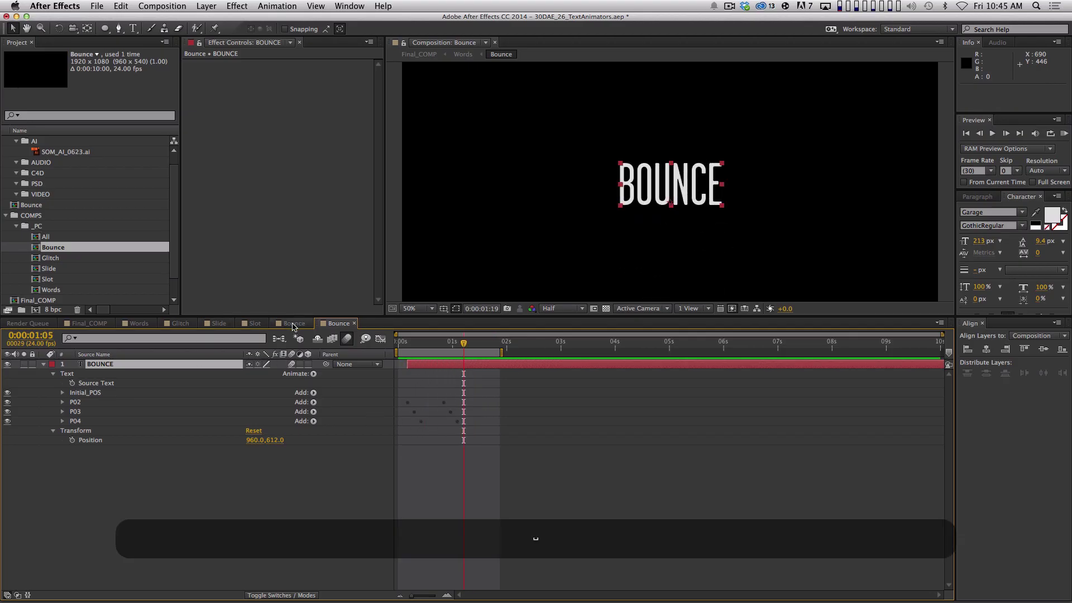
- Return to the new Bounce composition and close the other open compositions, keeping the finished Bounce one open
left_click(307, 327)
left_click(253, 326)
key("super+w")
key("super+w")
key("super+w")
key("super+w")
key("super+w")
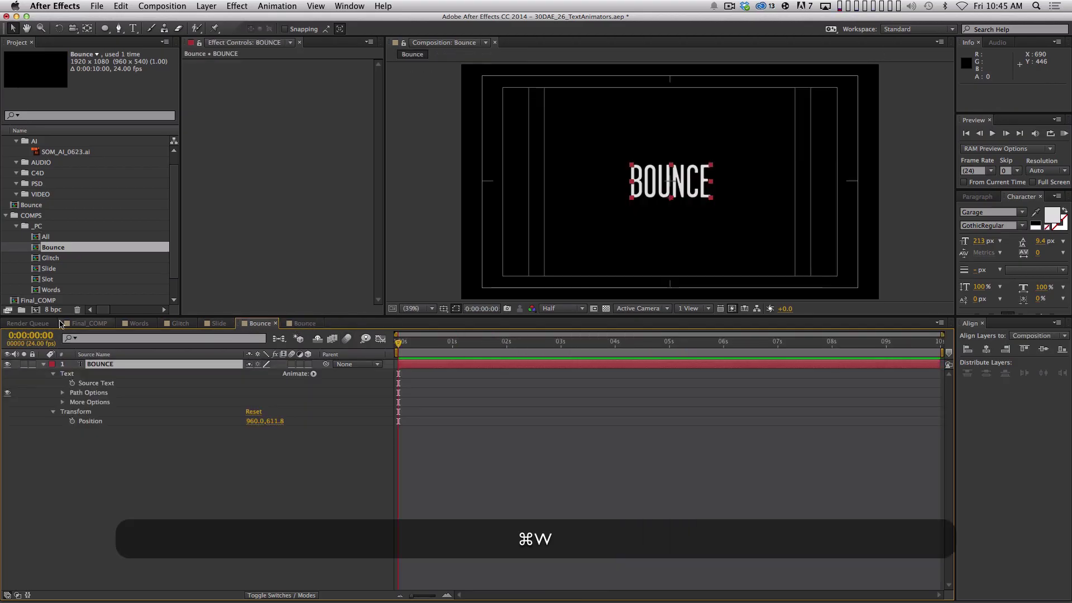
left_click(116, 363)
key("super+w")
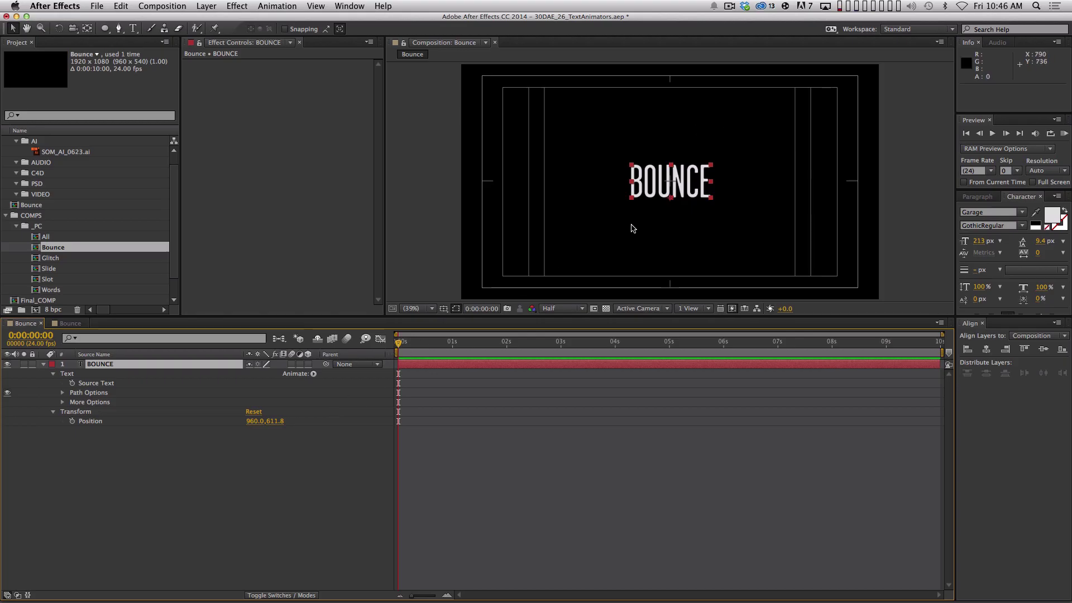
left_click(313, 374)
left_click(304, 374)
left_click(313, 374)
left_click(303, 395)
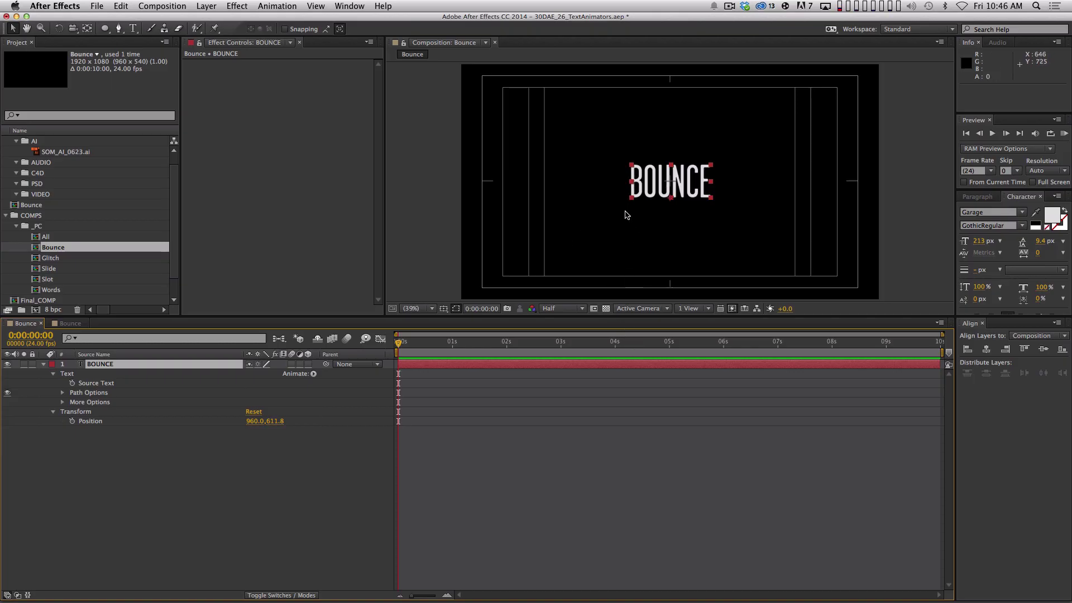
- Add a Position animator to the BOUNCE text and rename the animator InitialPOS
left_click(313, 373)
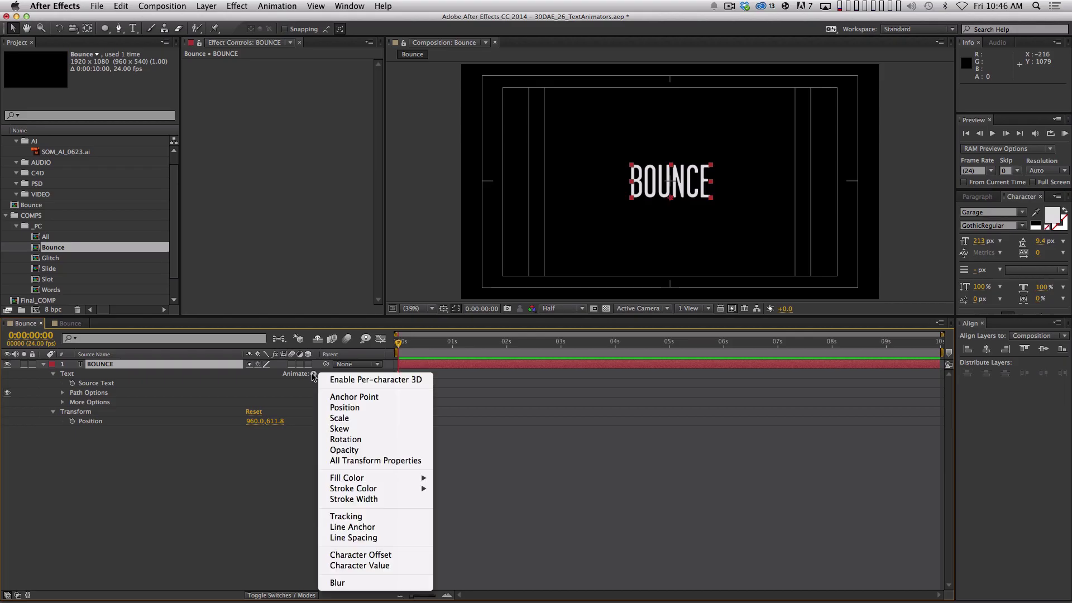
left_click(346, 408)
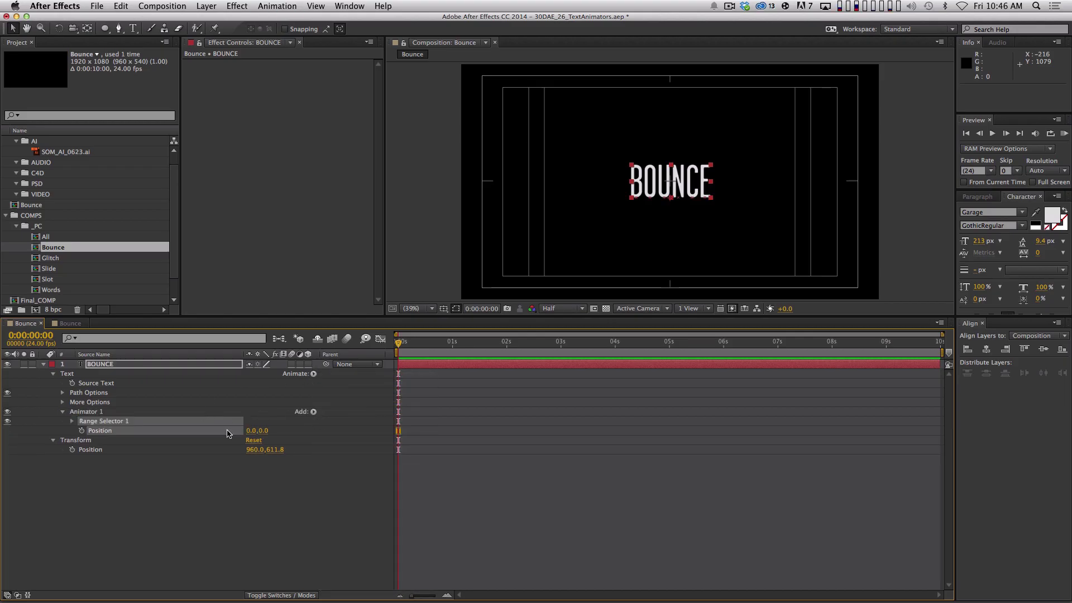
left_click(77, 411)
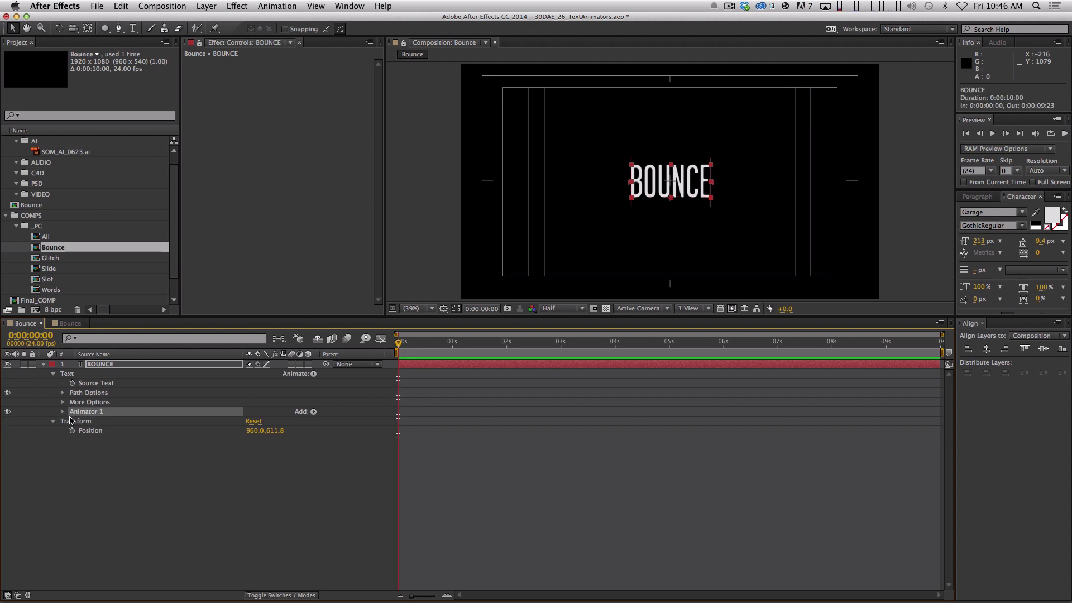
key("Return")
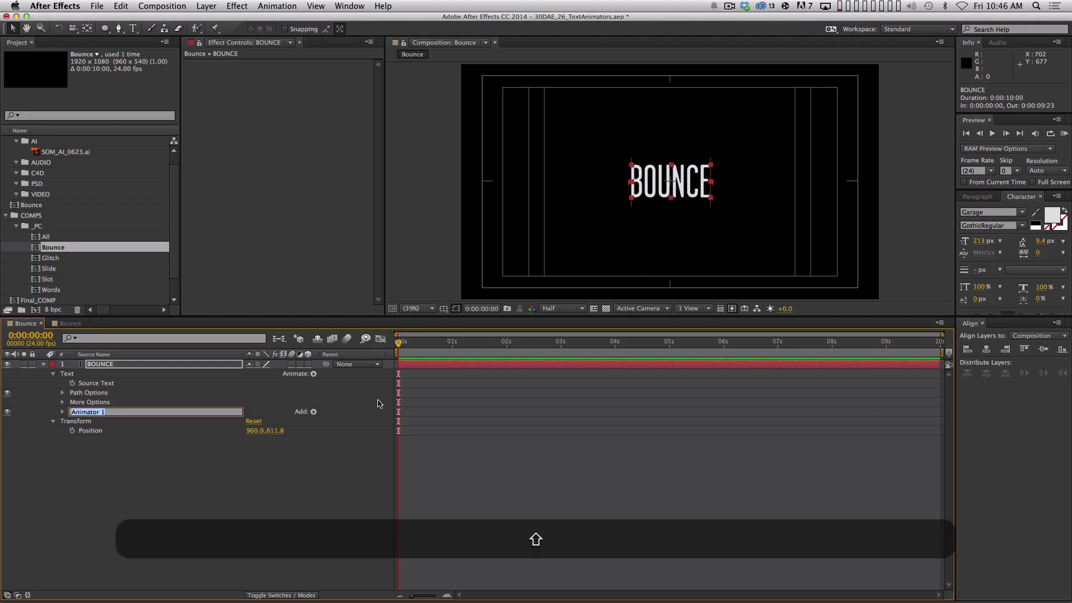
type("InitialPOS")
key("Return")
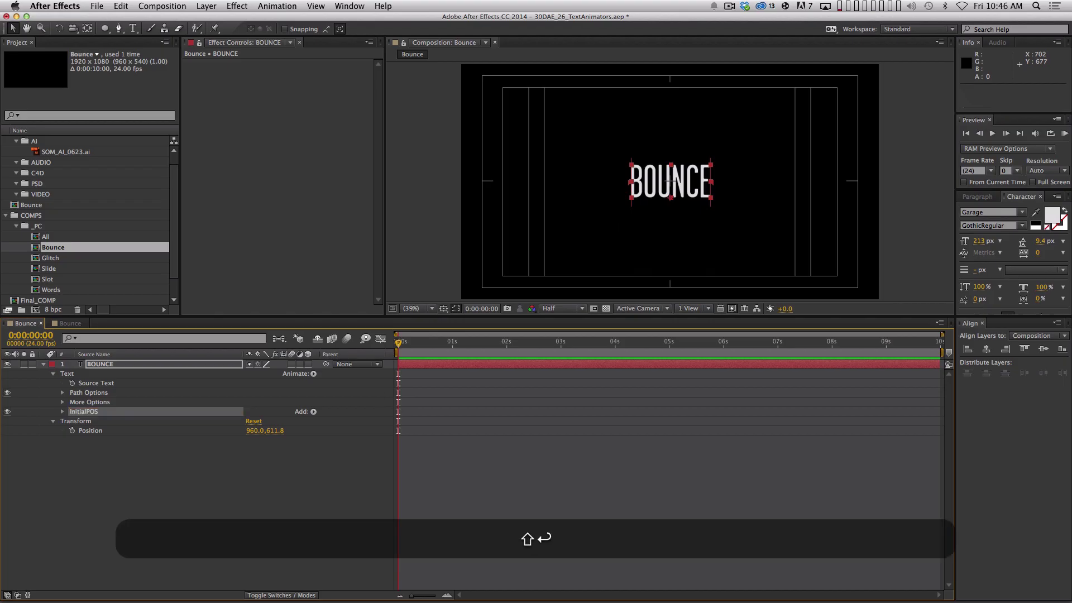
- Try shifting the BOUNCE text down with the InitialPOS animator's Position, and undo the change
left_click(62, 411)
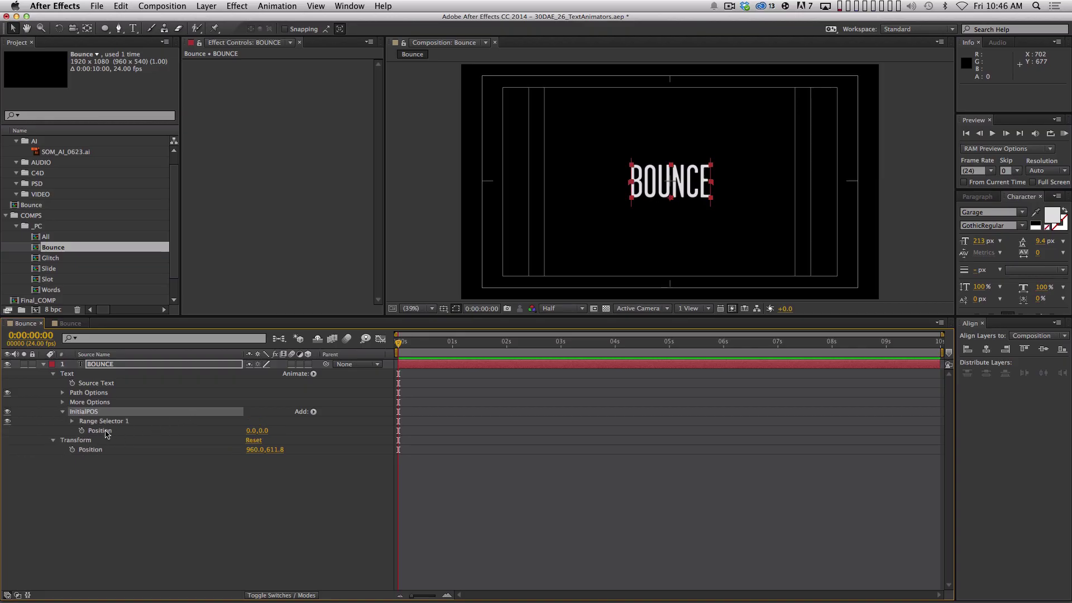
left_click_drag(106, 434, 114, 432)
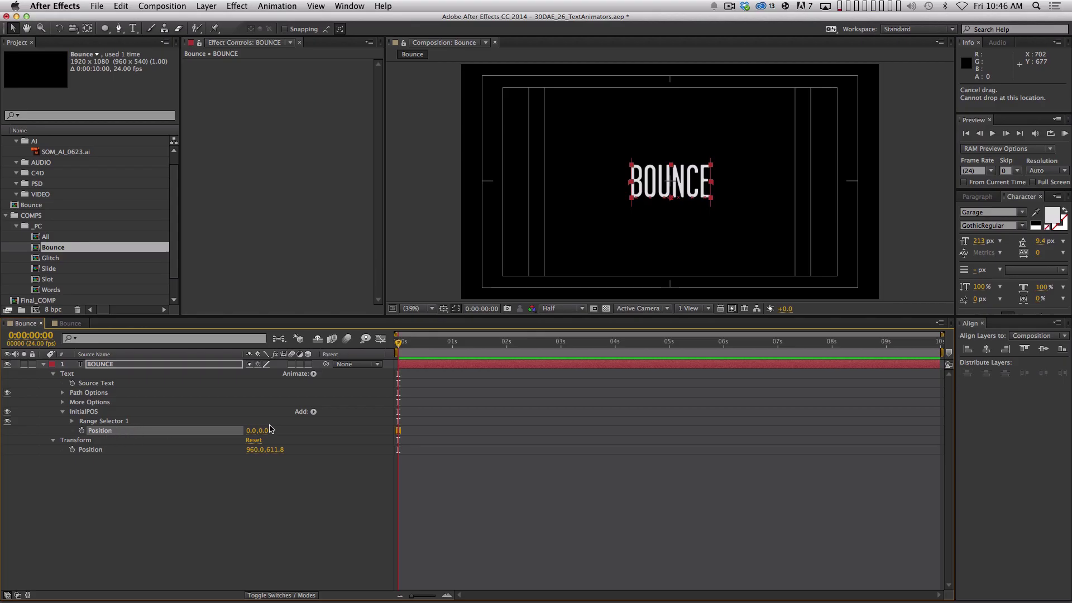
left_click_drag(268, 431, 447, 394)
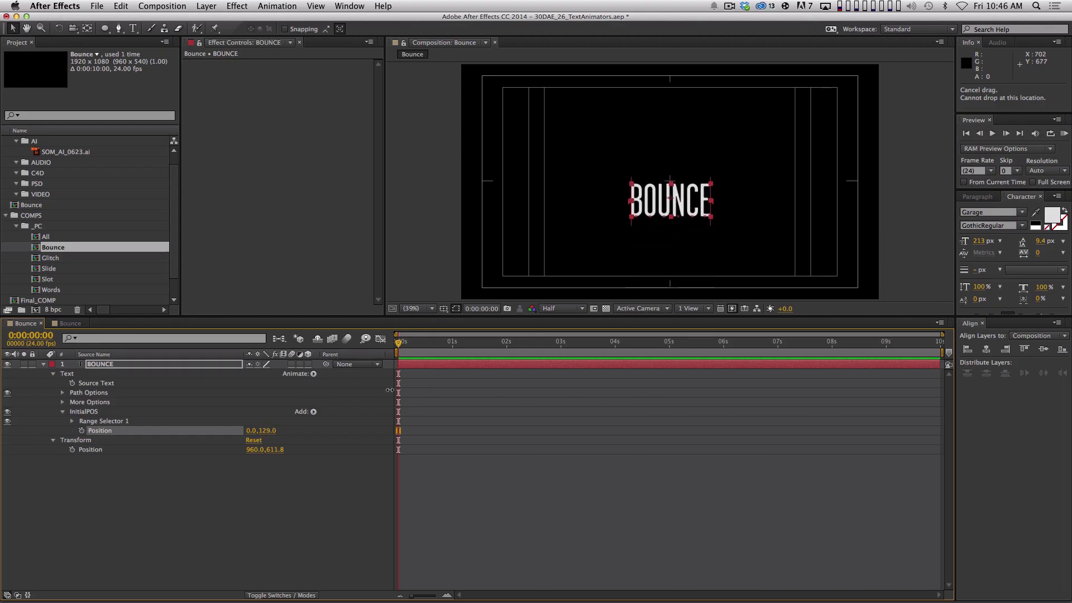
key("super+z")
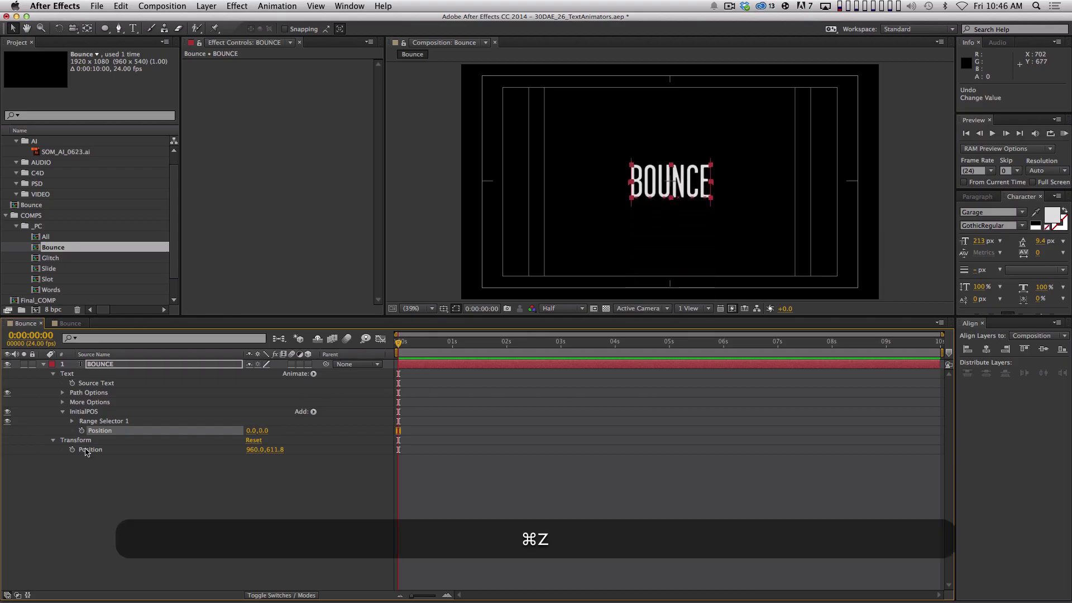
- Expand Range Selector 1 and set the InitialPOS animator's Position to 0, 663 to push the text out of frame
left_click(72, 422)
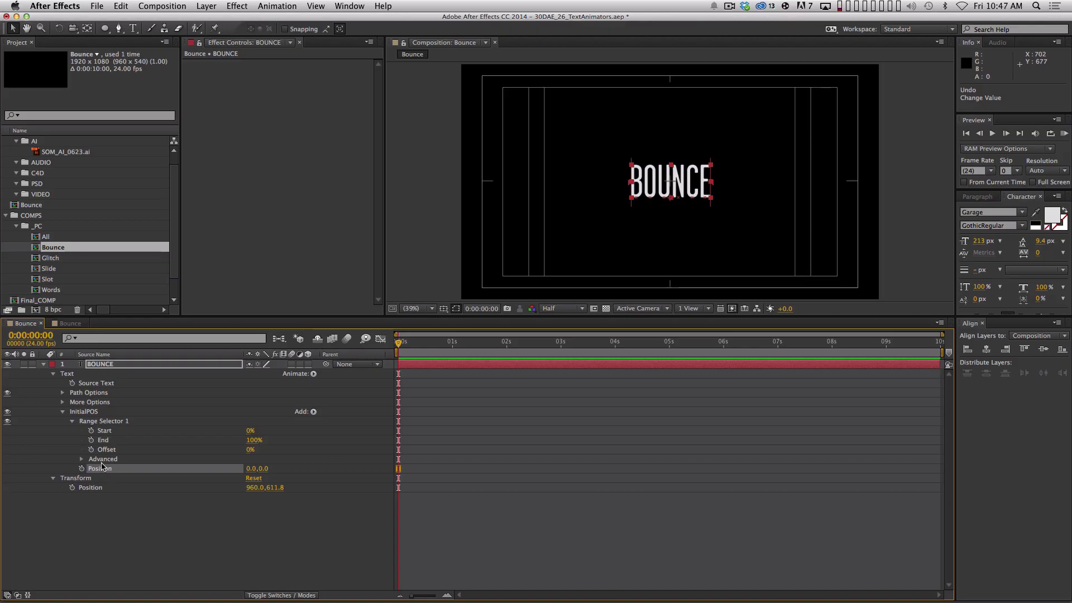
left_click_drag(261, 469, 669, 431)
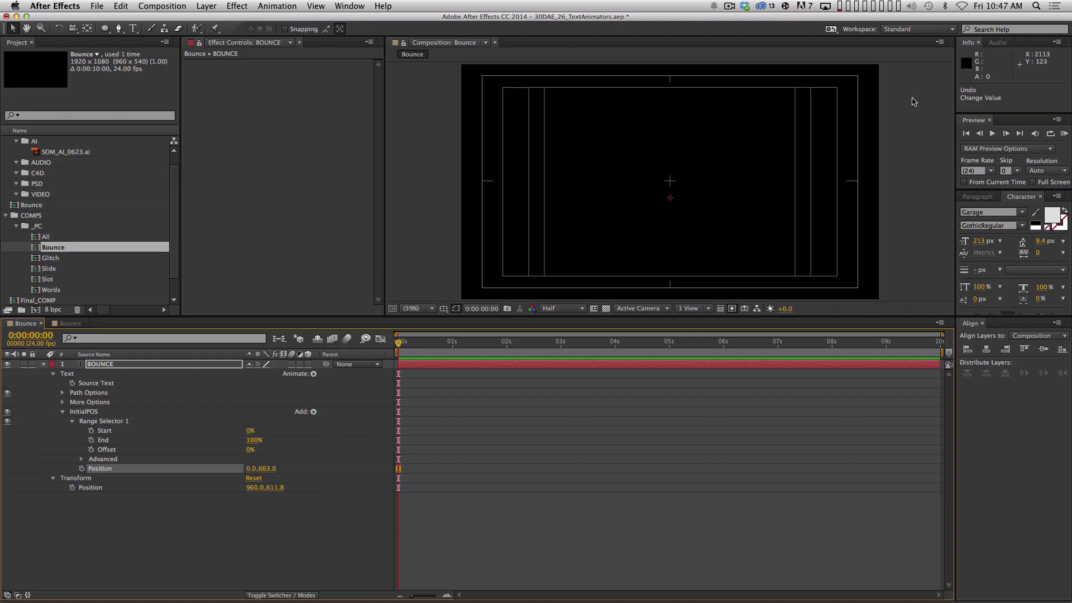
- Set Range Selector 1's End to 0% and keyframe it at 0:00:00:00
left_click_drag(253, 441, 198, 453)
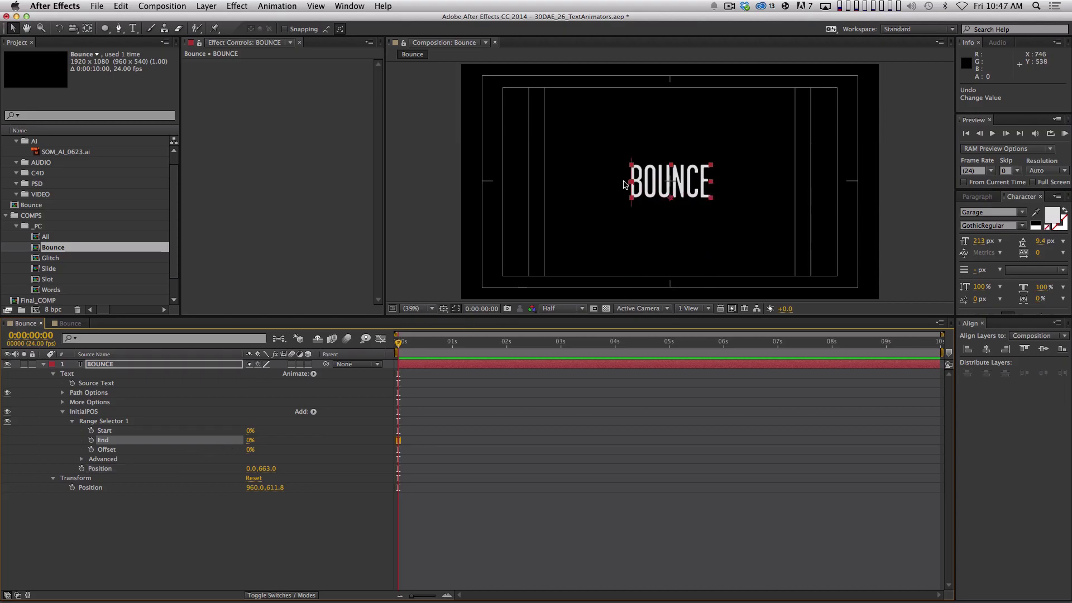
left_click_drag(250, 440, 136, 461)
left_click(91, 440)
- Set InitialPOS Range Selector 1's End to 100% at 0:00:01:00 to create a second keyframe
left_click(451, 342)
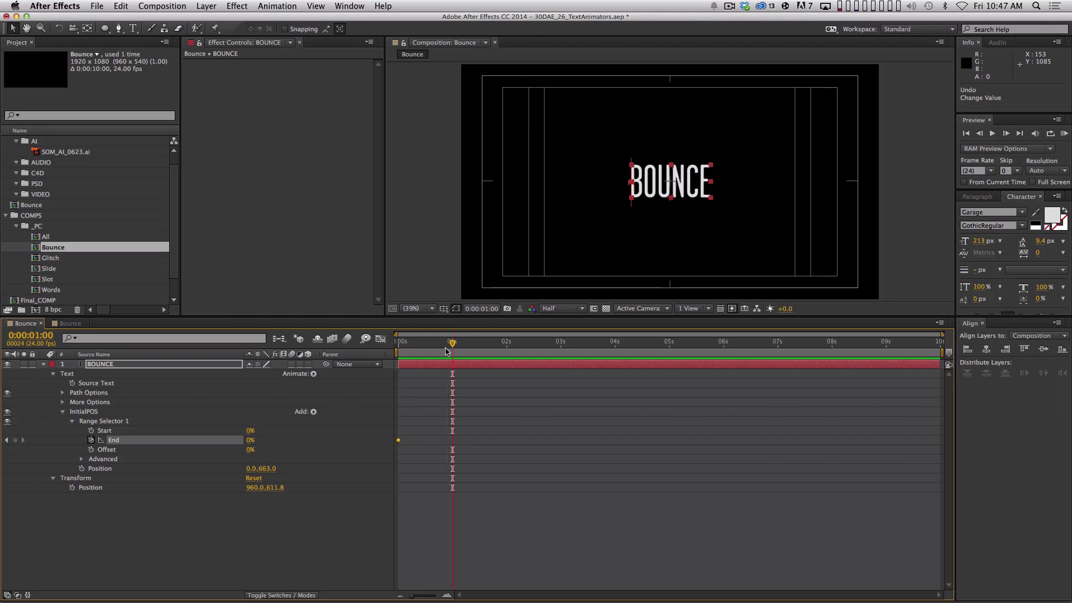
left_click_drag(249, 445, 430, 414)
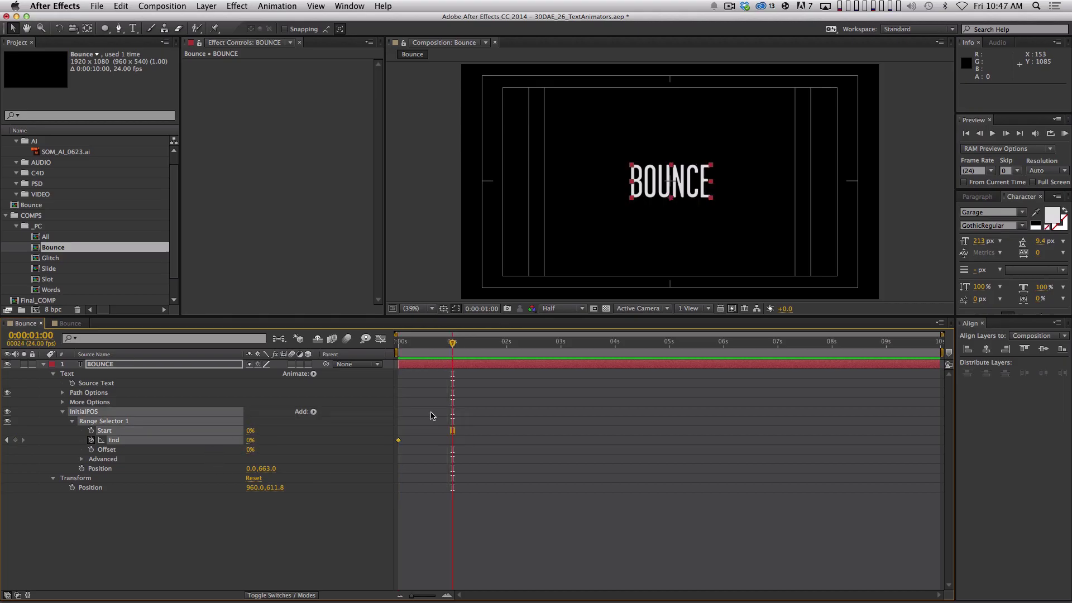
left_click(430, 414)
left_click_drag(252, 442, 395, 424)
- End the work area at 0:00:01:12 and preview the letters dropping out one by one
left_click(479, 344)
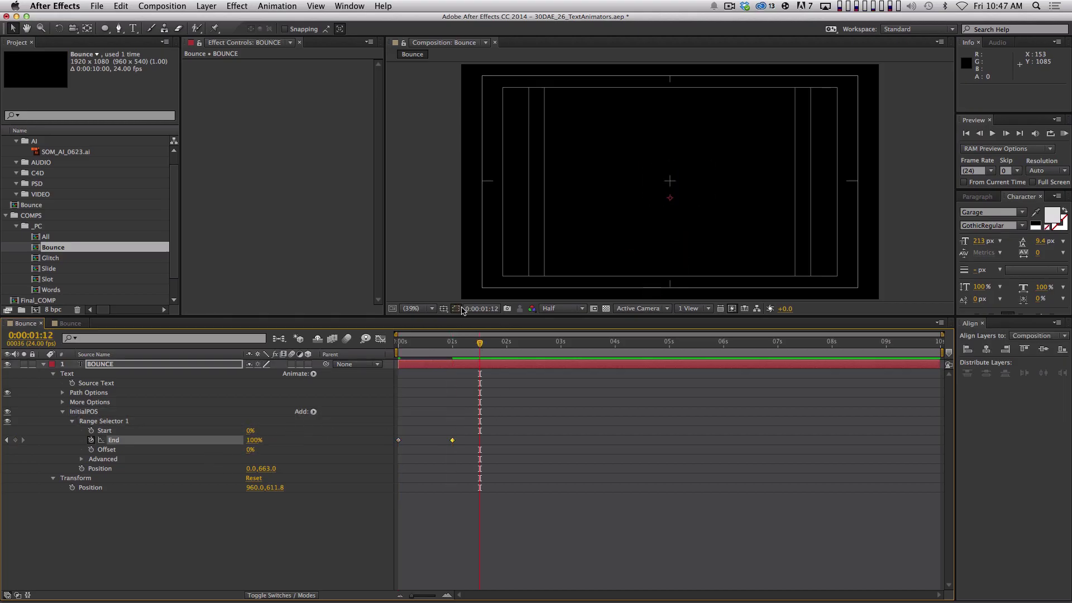
key("n")
key("0")
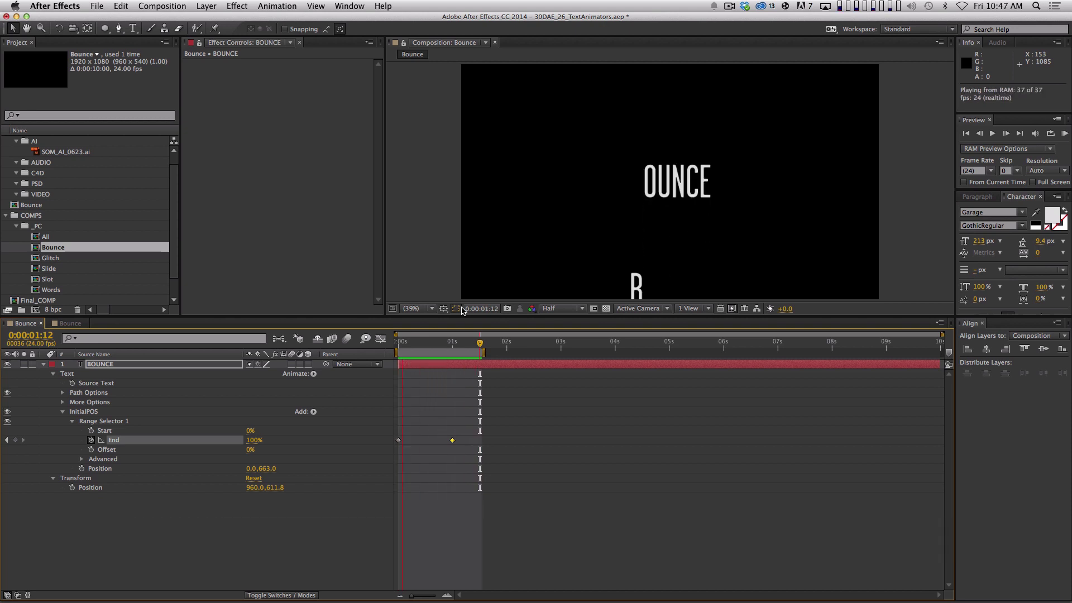
key("space")
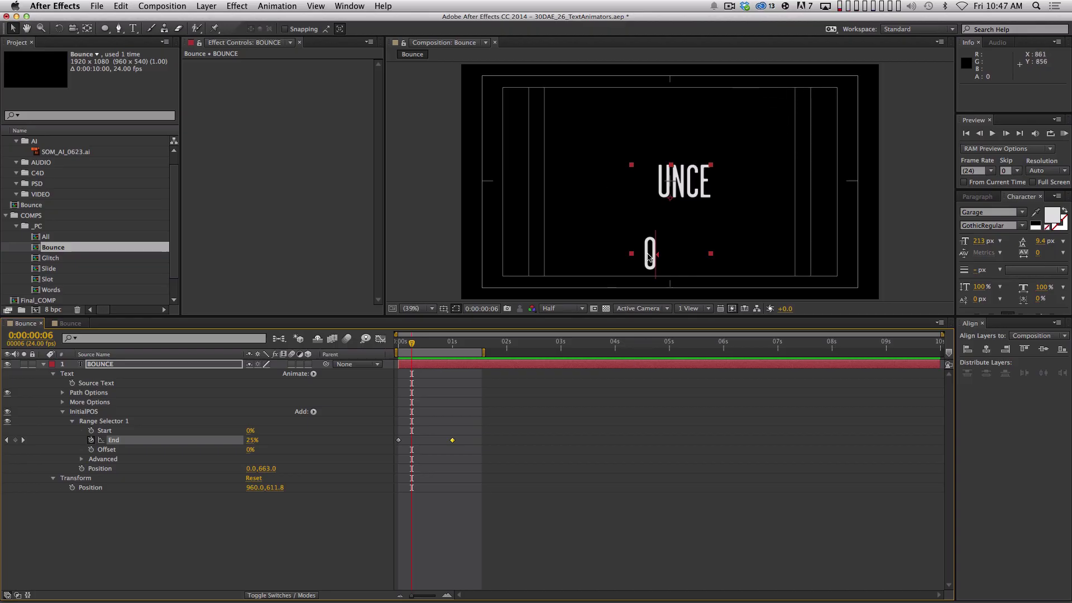
key("space")
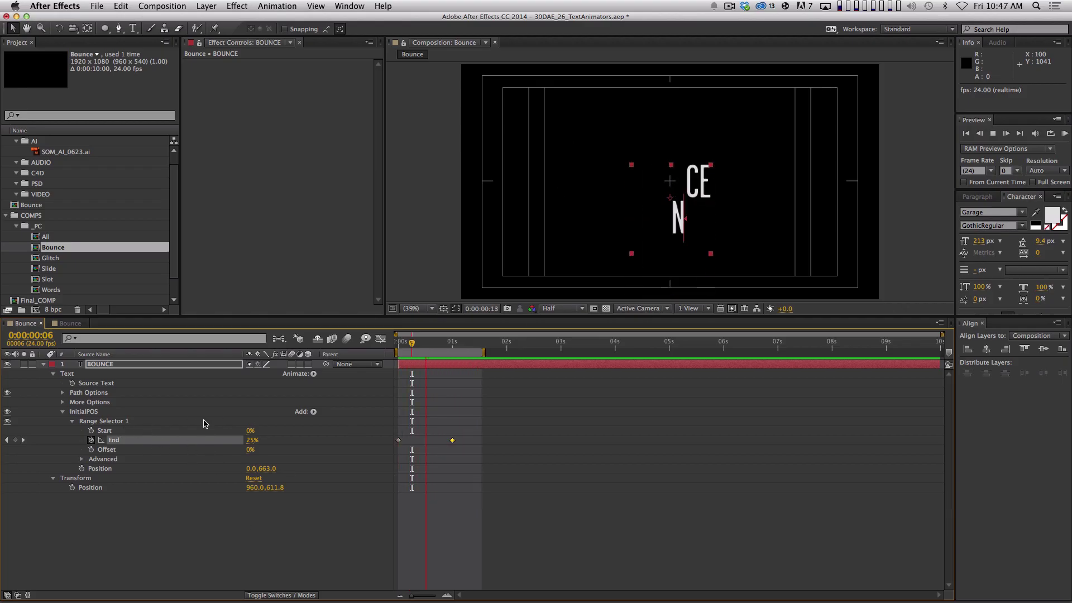
key("space")
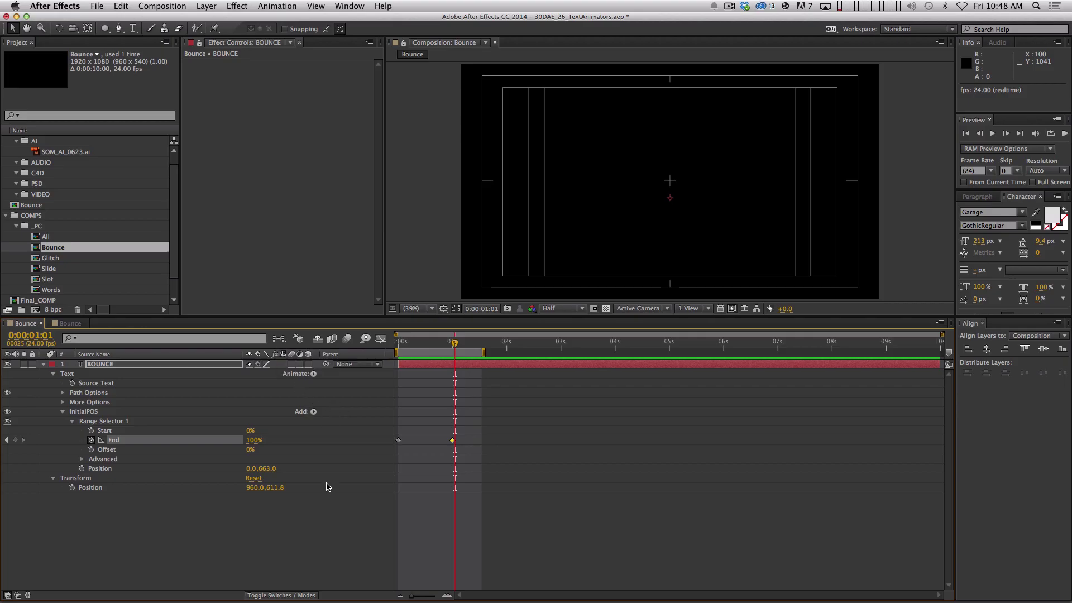
left_click(282, 524)
key("space")
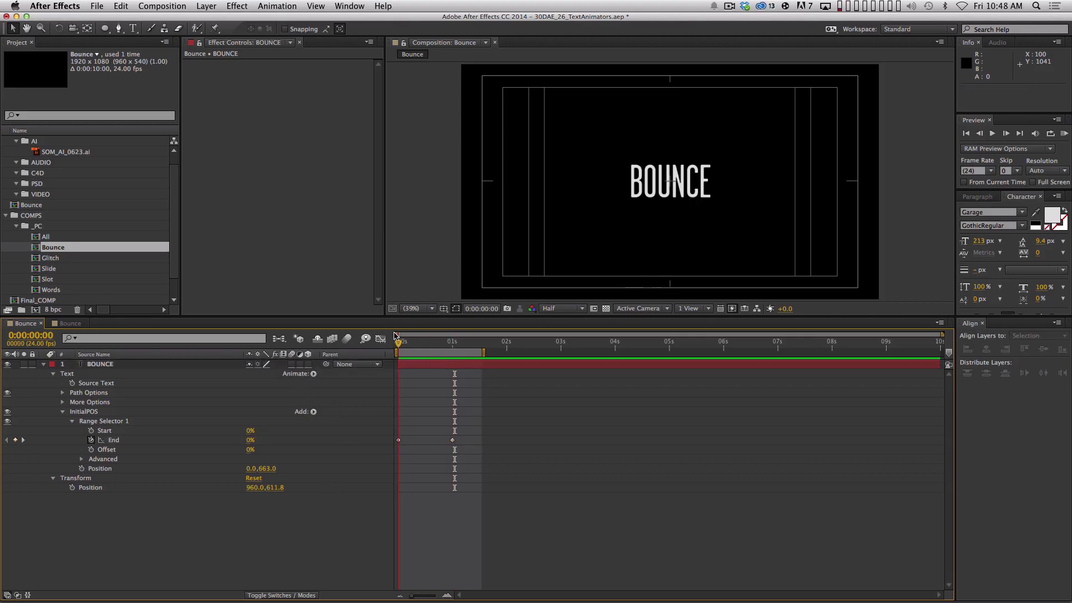
- Remove the InitialPOS End keyframes at 0:00:00:00, set End to 100%, and collapse the animator
left_click_drag(405, 342, 345, 328)
left_click(89, 440)
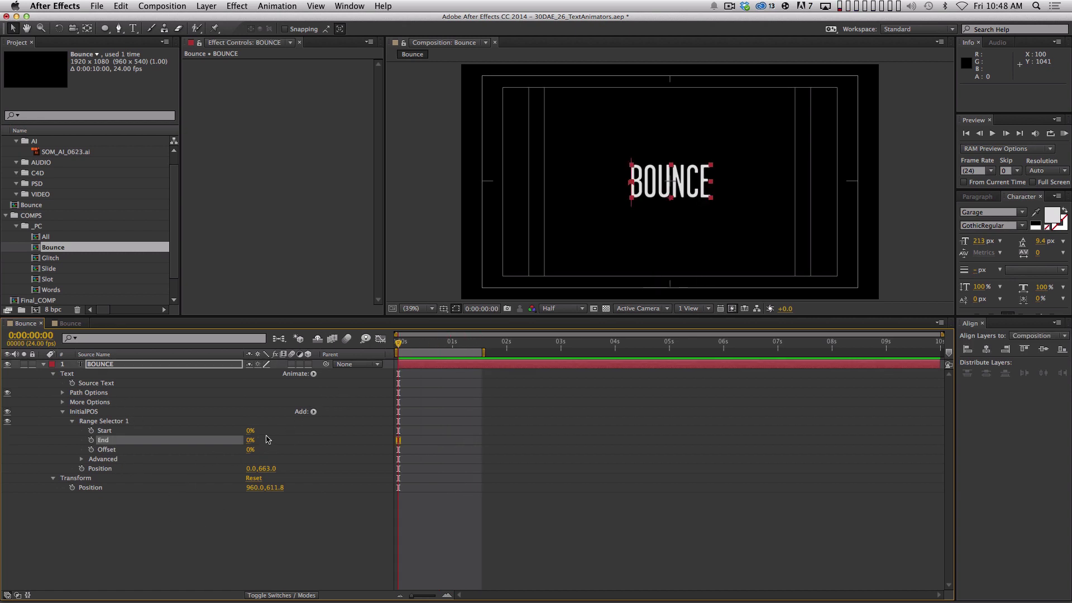
left_click_drag(249, 441, 409, 421)
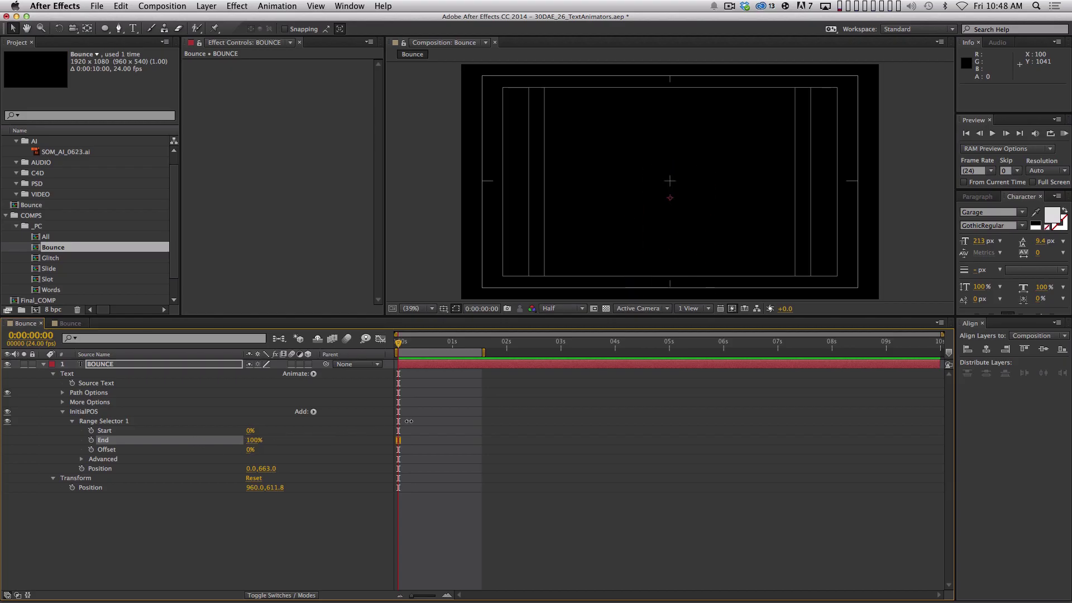
left_click(65, 412)
left_click(62, 411)
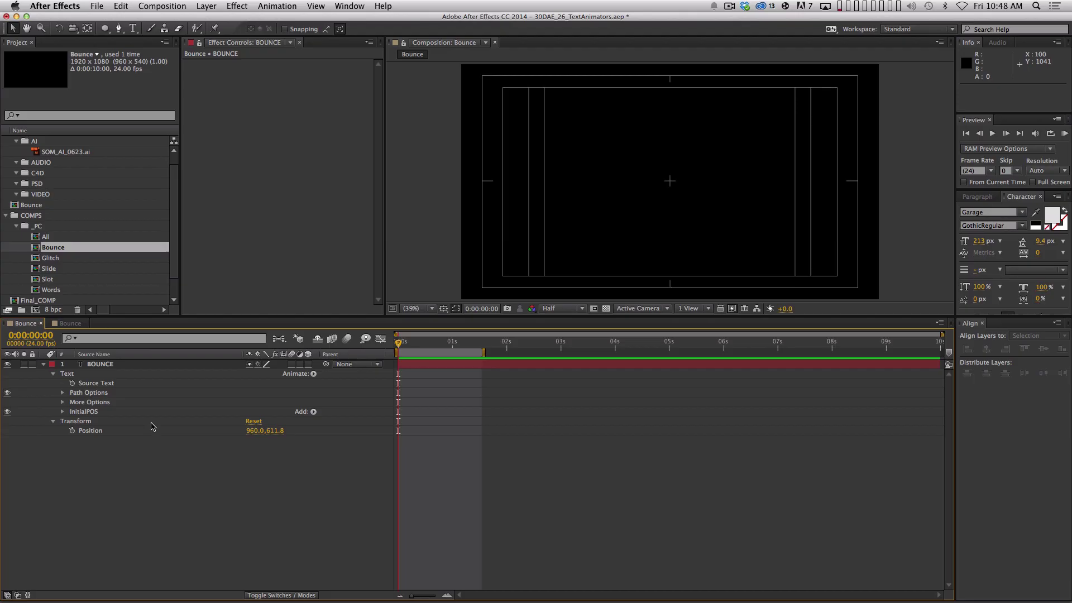
- Duplicate the InitialPOS animator and rename the copy POS_01
left_click(93, 413)
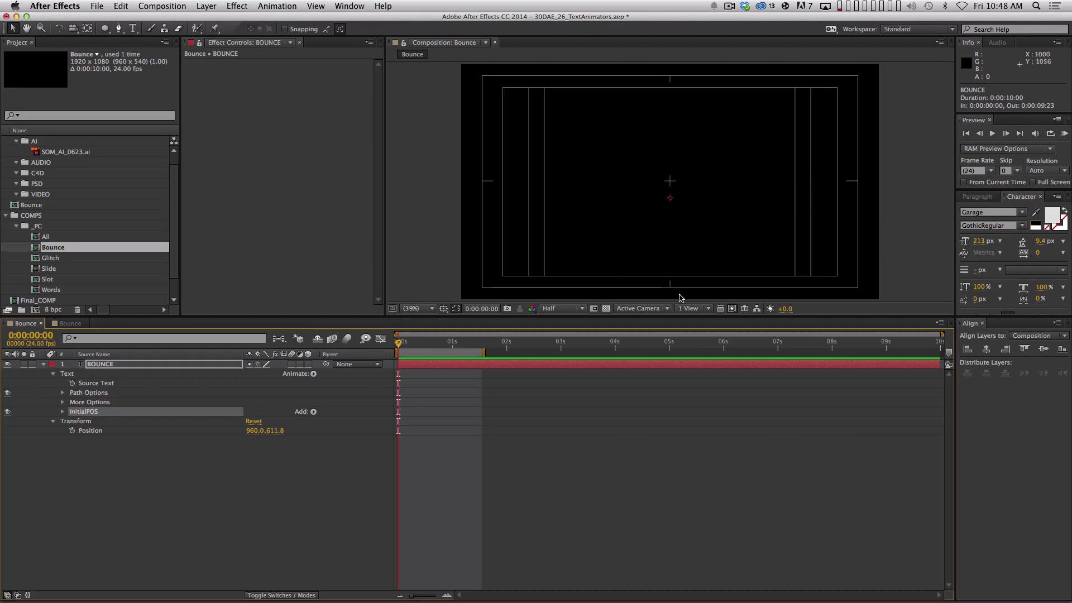
key("space")
mouse_move(665, 247)
left_mouse_down()
mouse_move(658, 134)
mouse_move(675, 225)
mouse_move(657, 255)
left_mouse_up()
key("space")
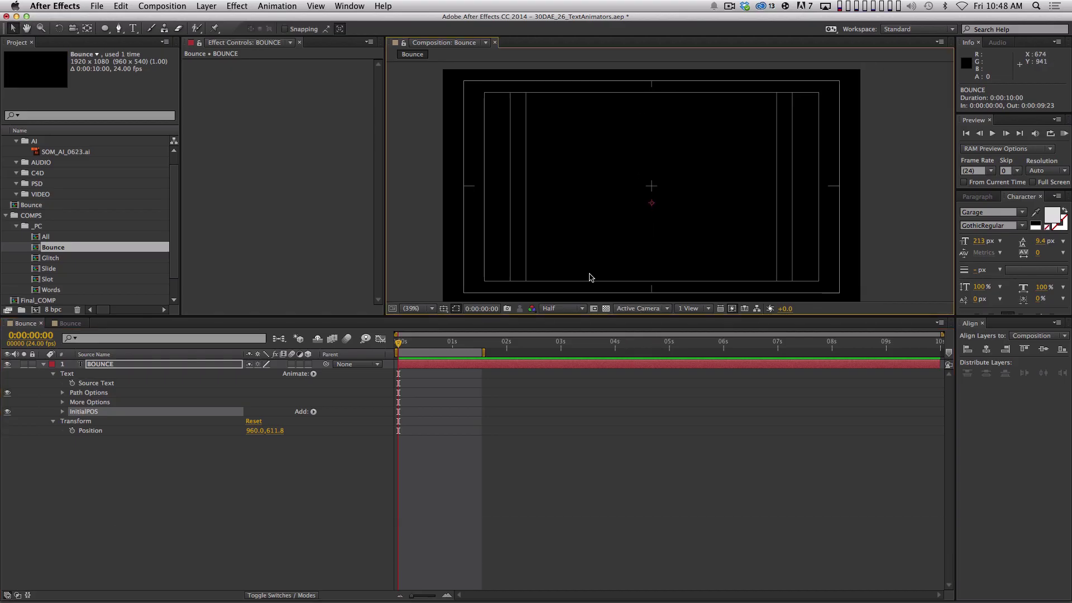
key("super+d")
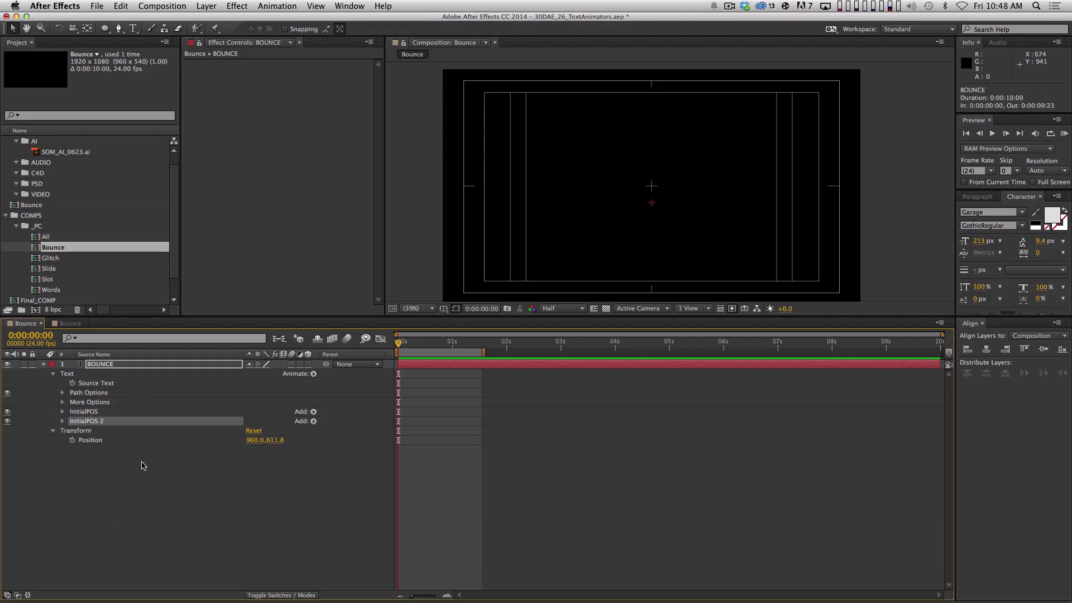
key("Return")
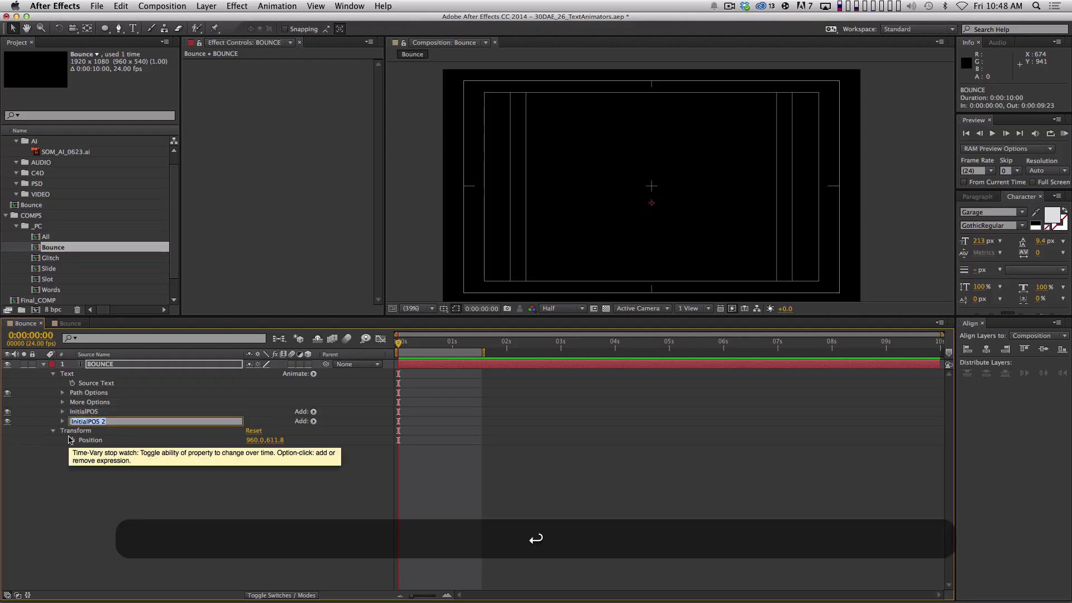
type("POS_01")
key("Return")
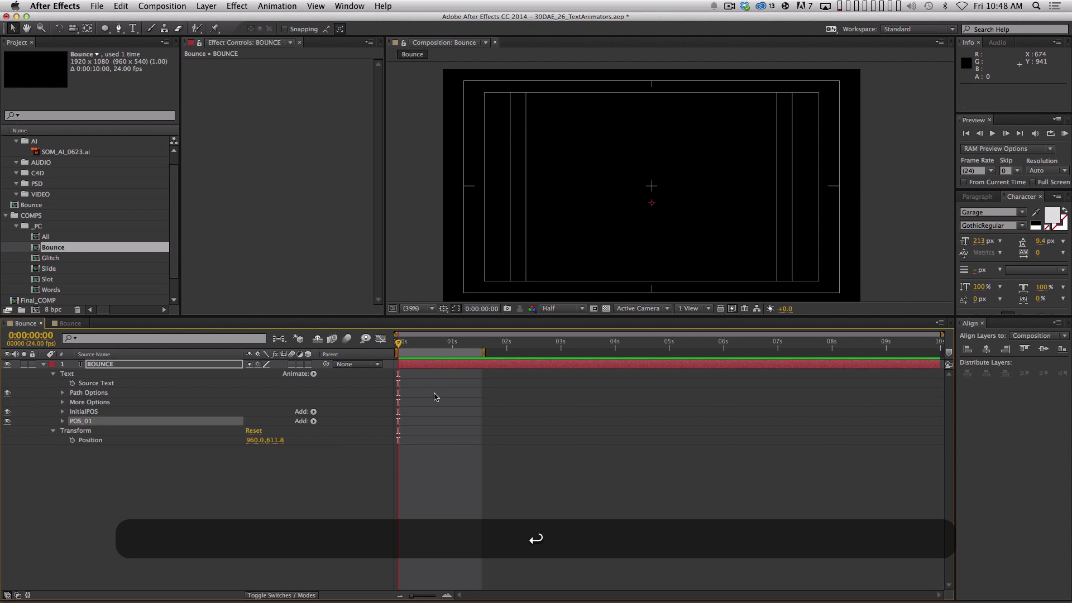
- Set the POS_01 animator's Position to 0, -734 and expand its Range Selector 1
left_click(62, 421)
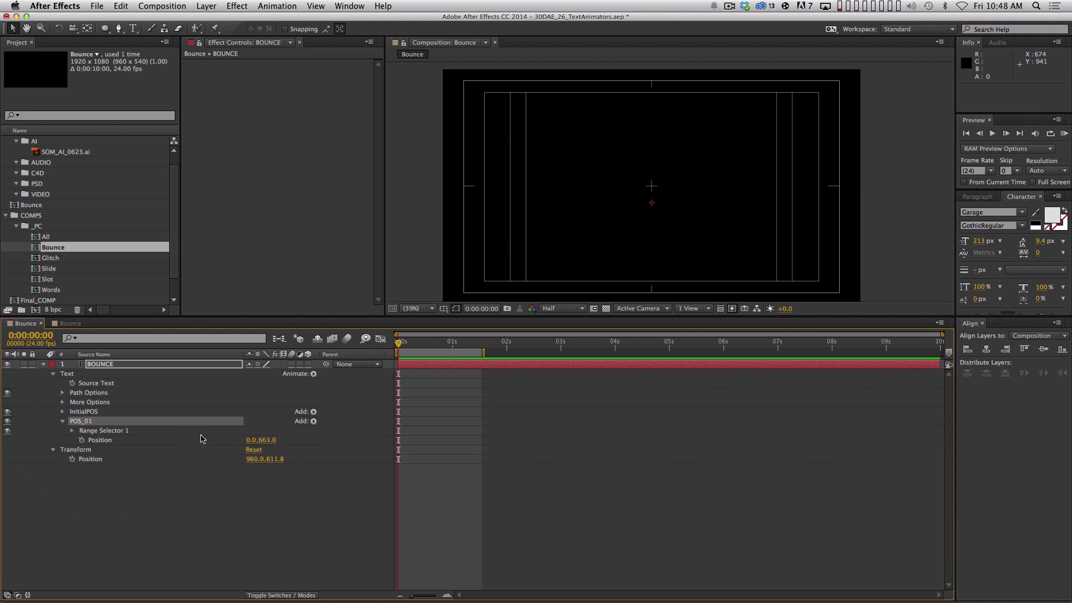
left_click(269, 440)
key("Left")
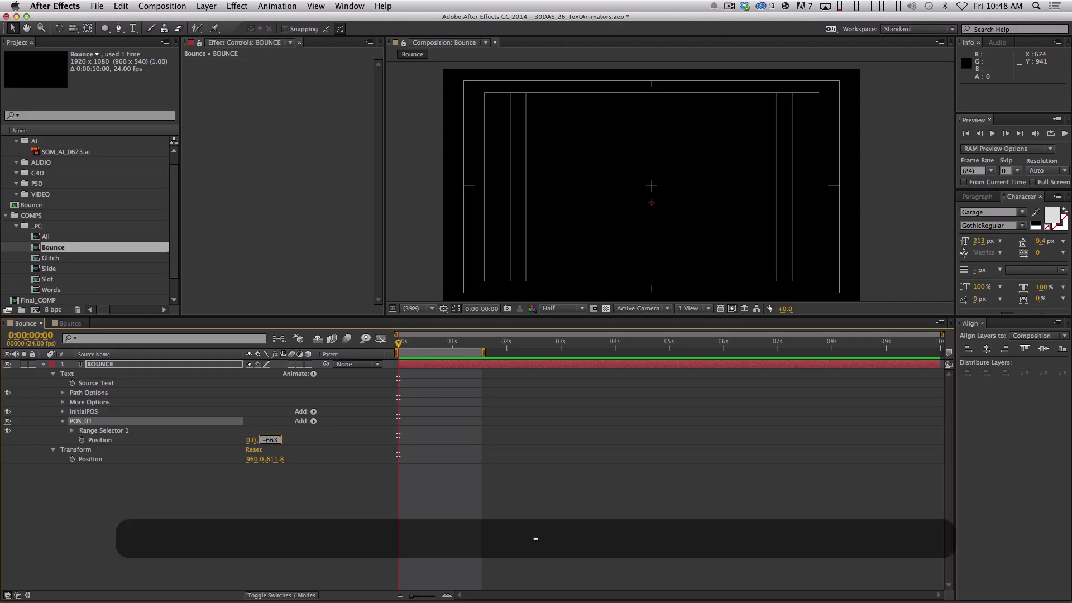
type("-")
key("Return")
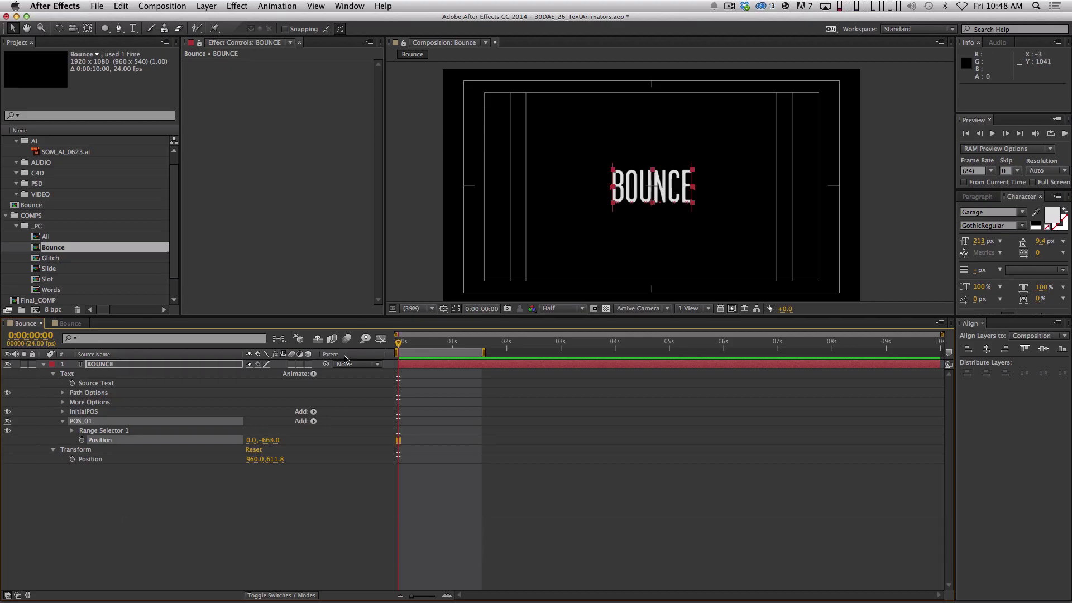
left_click_drag(270, 439, 238, 439)
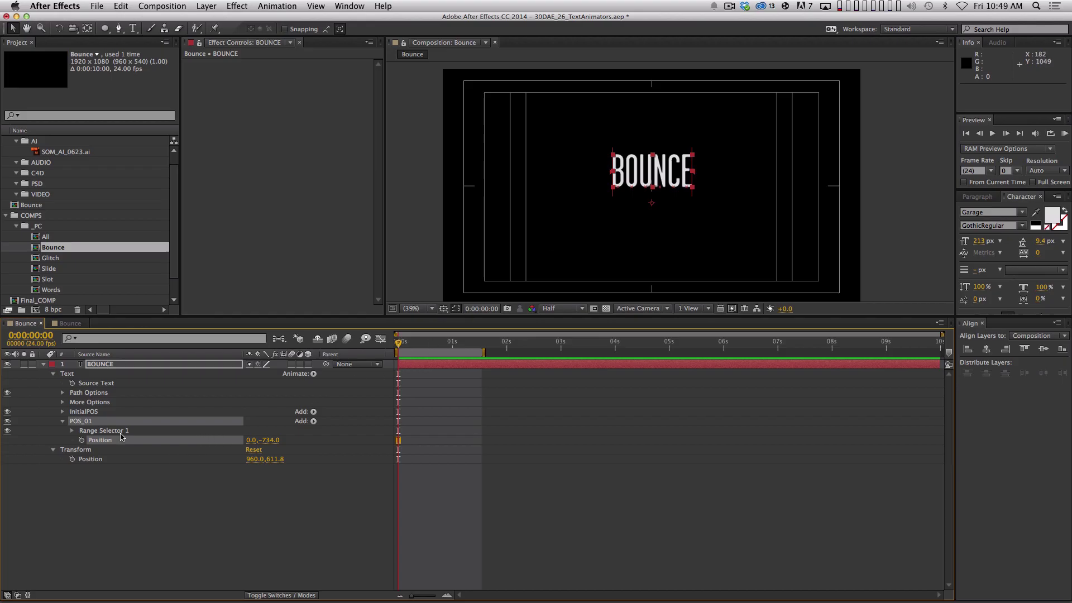
left_click(72, 430)
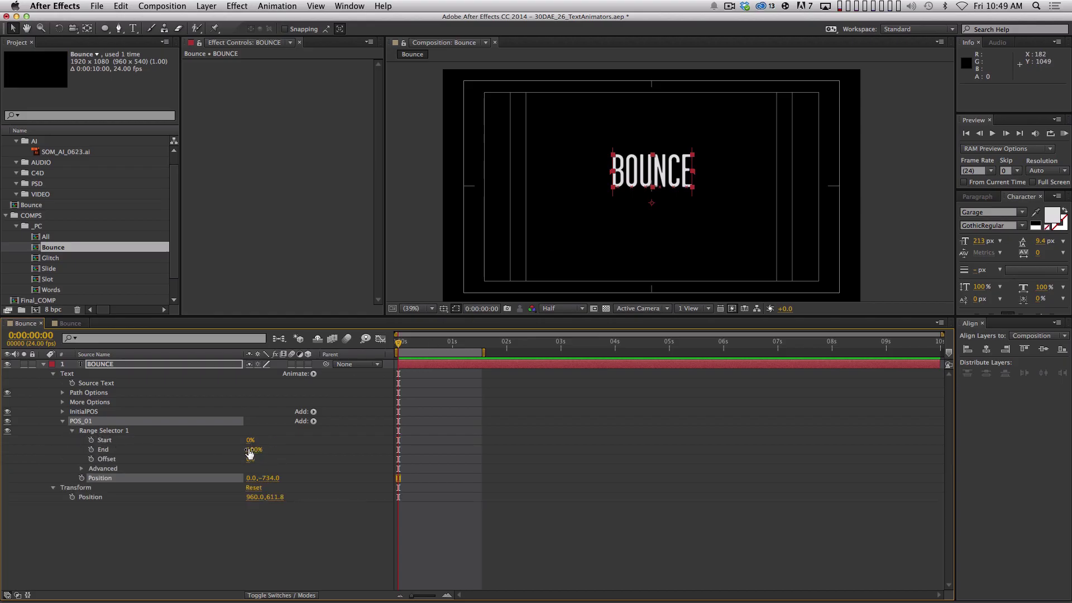
- Try varying the End value of POS_01's Range Selector 1 and leave it at 0%
left_click_drag(250, 452, 107, 456)
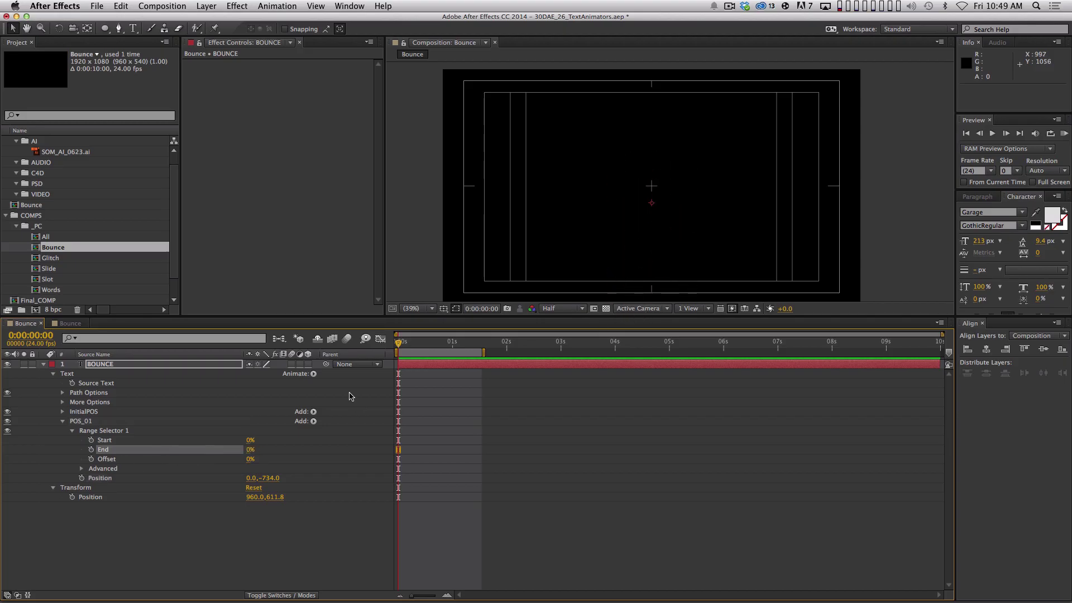
left_click(87, 422)
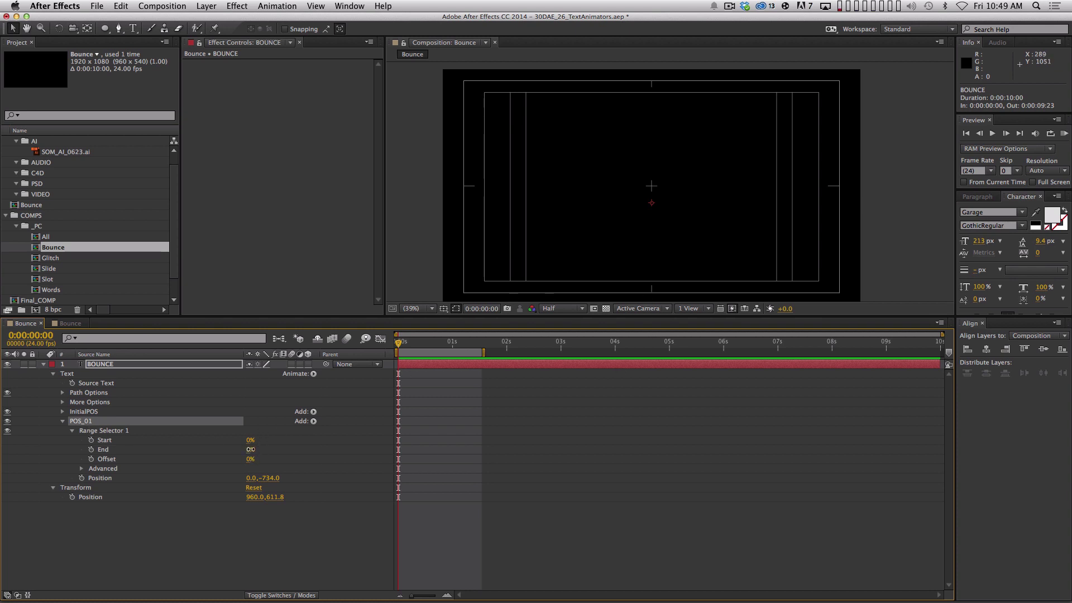
left_click_drag(250, 450, 308, 439)
left_click(112, 450)
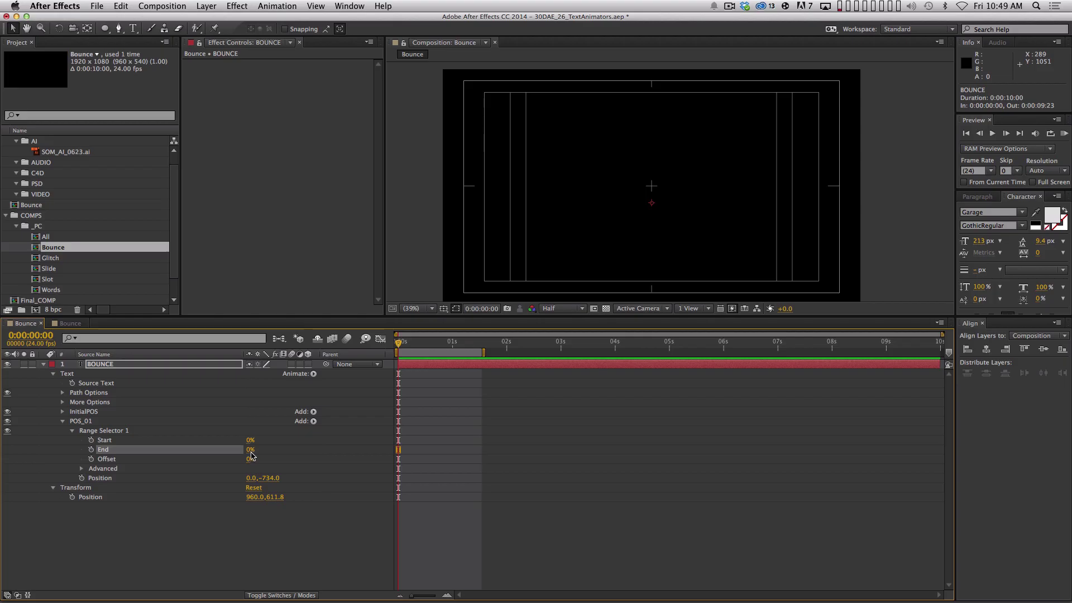
- Set POS_01 Range Selector 1's End to 100% and Offset to -100%, and keyframe Offset at 0:00:00:00
left_click(249, 451)
type("100")
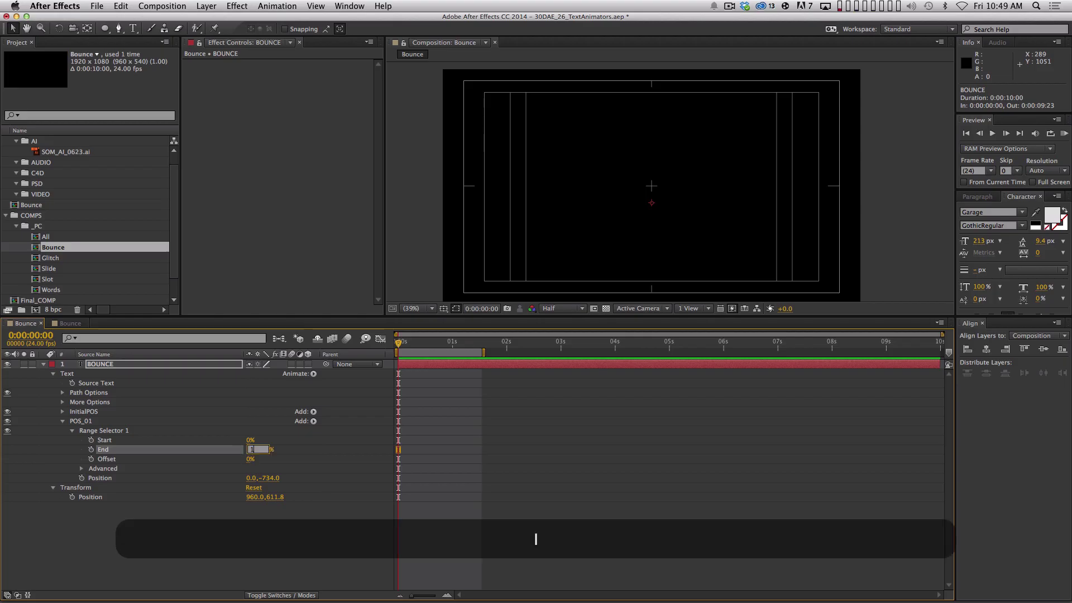
key("Return")
left_click_drag(249, 458, 181, 481)
left_click(195, 457)
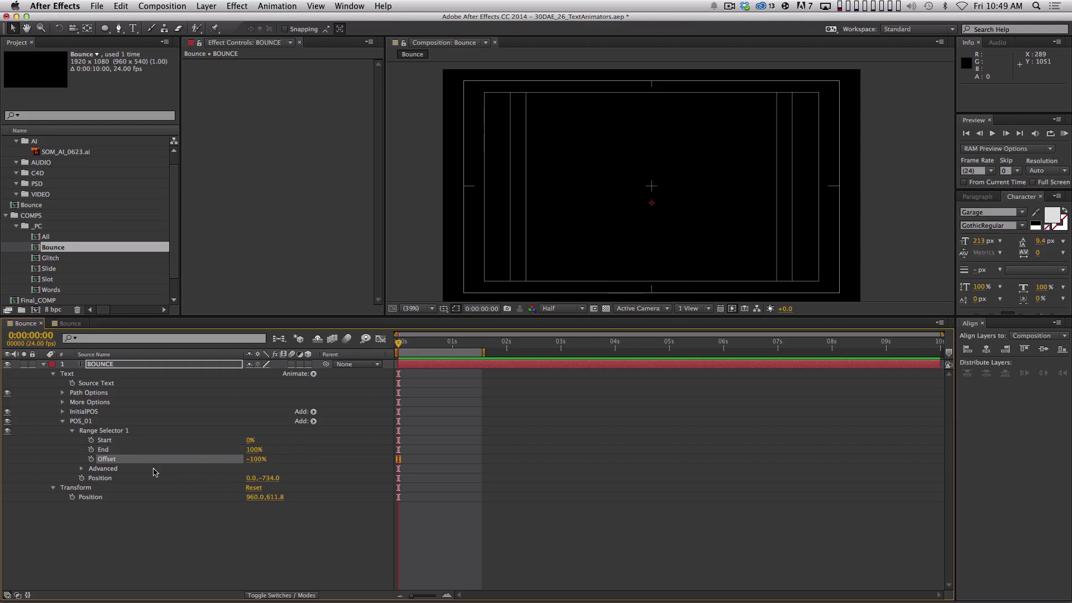
left_click(91, 459)
- Set POS_01 Range Selector 1's Offset to 0% at 0:00:00:23 to create the second keyframe
left_click(449, 344)
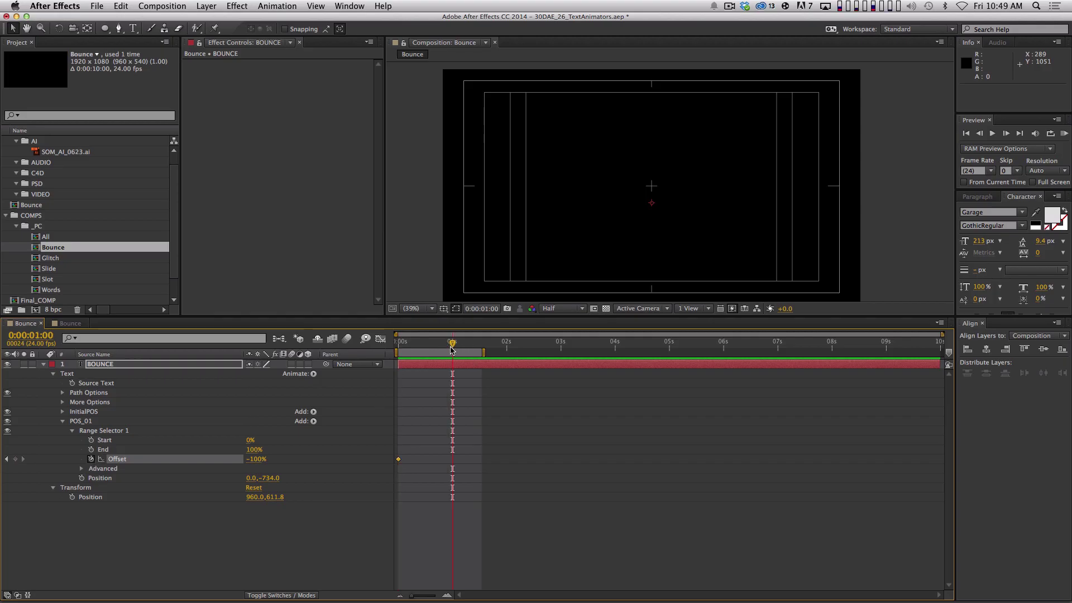
left_click_drag(452, 348, 448, 348)
left_click_drag(256, 459, 302, 464)
left_click(249, 460)
type("0")
key("Return")
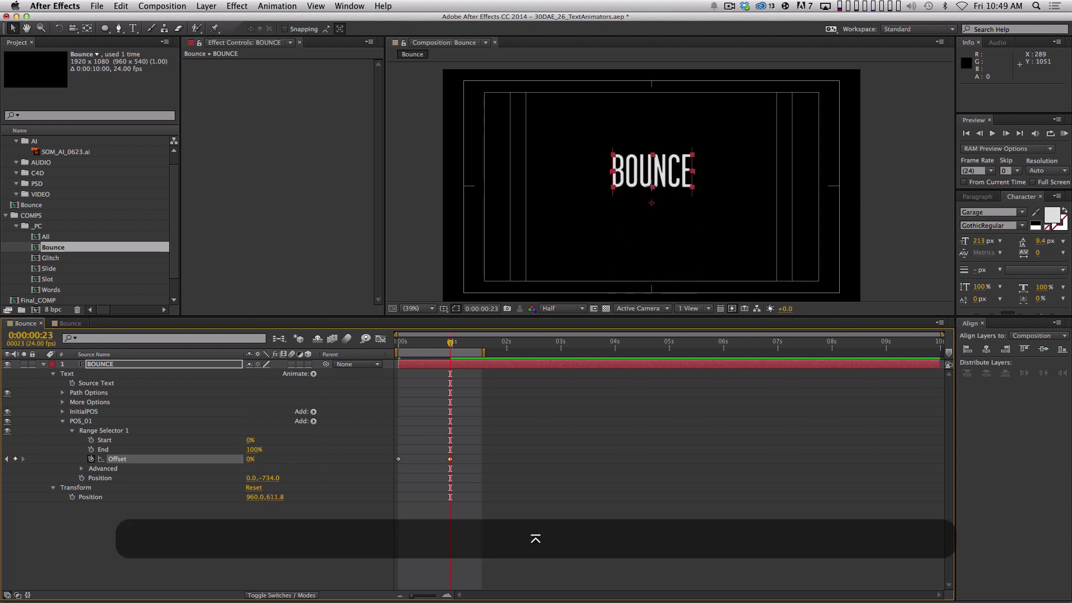
- RAM preview the text animation driven by POS_01's Offset keyframes, then stop playback and deselect the layer
key("KP_0")
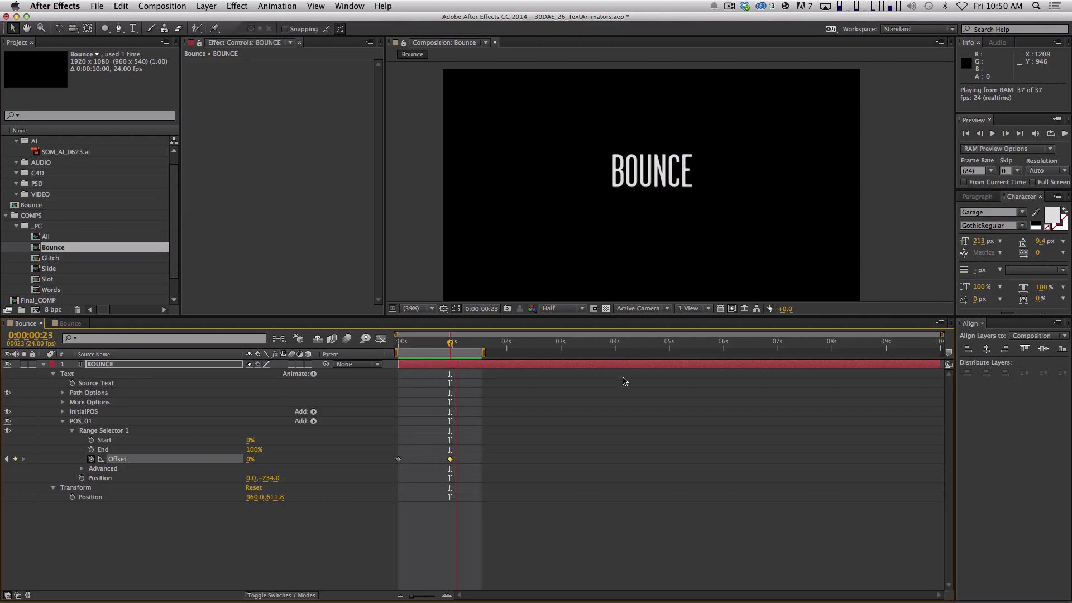
key("space")
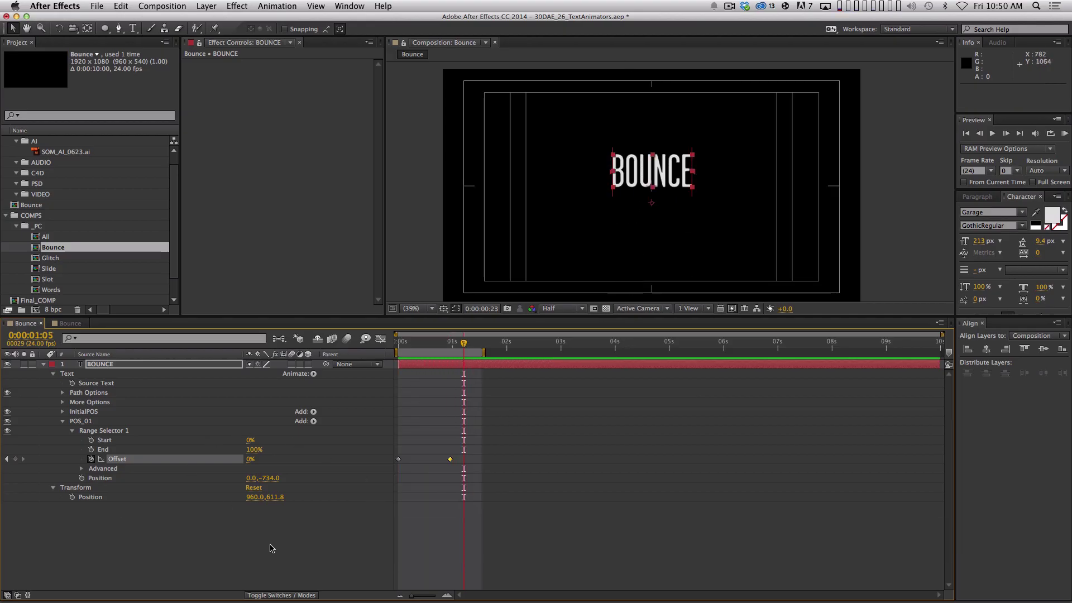
left_click(240, 535)
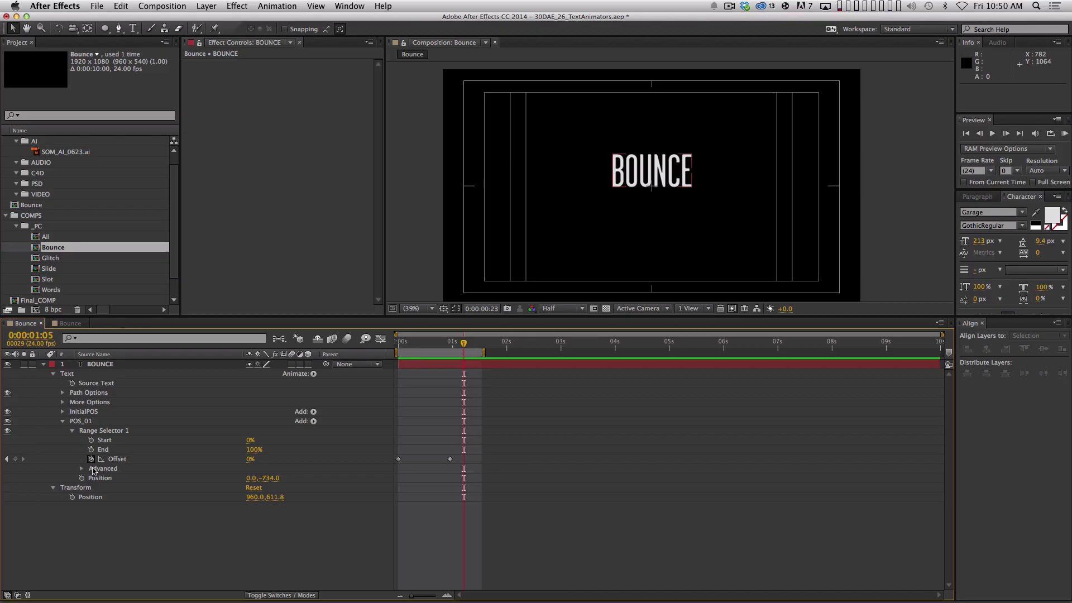
- Expand the Advanced options of POS_01's Range Selector 1 and scrub the animation to examine how its Square shape affects the letters
left_click(82, 468)
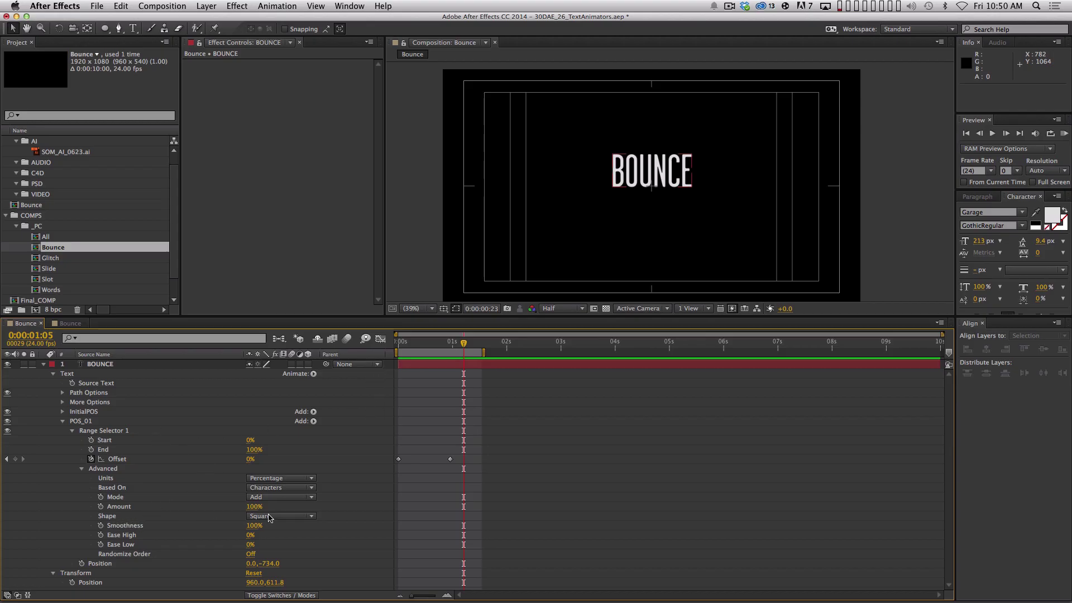
mouse_move(426, 342)
left_mouse_down()
mouse_move(398, 342)
mouse_move(441, 341)
left_mouse_up()
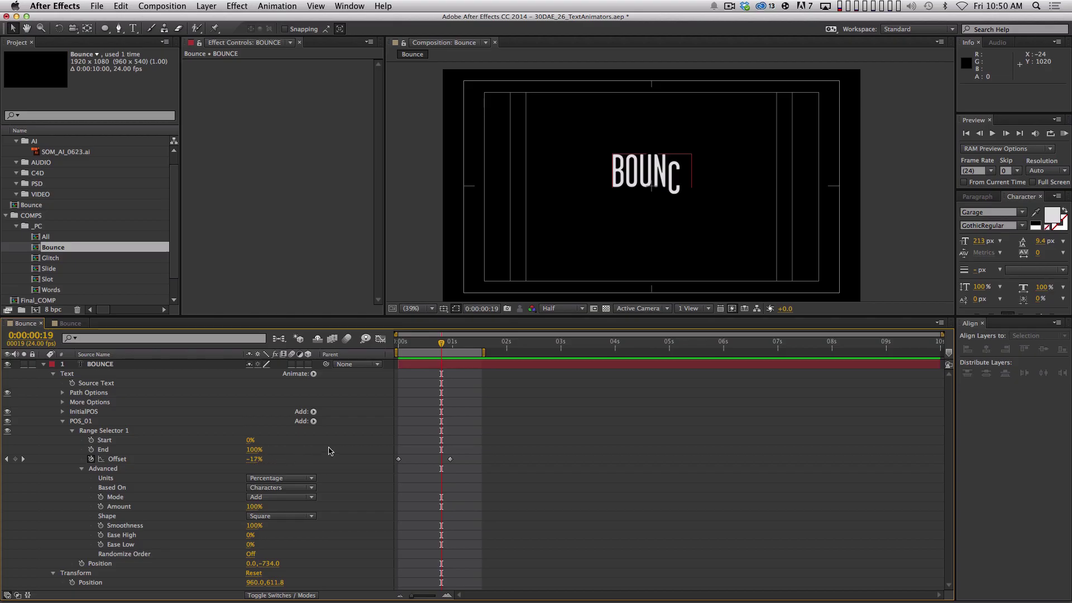
left_click_drag(397, 342, 413, 343)
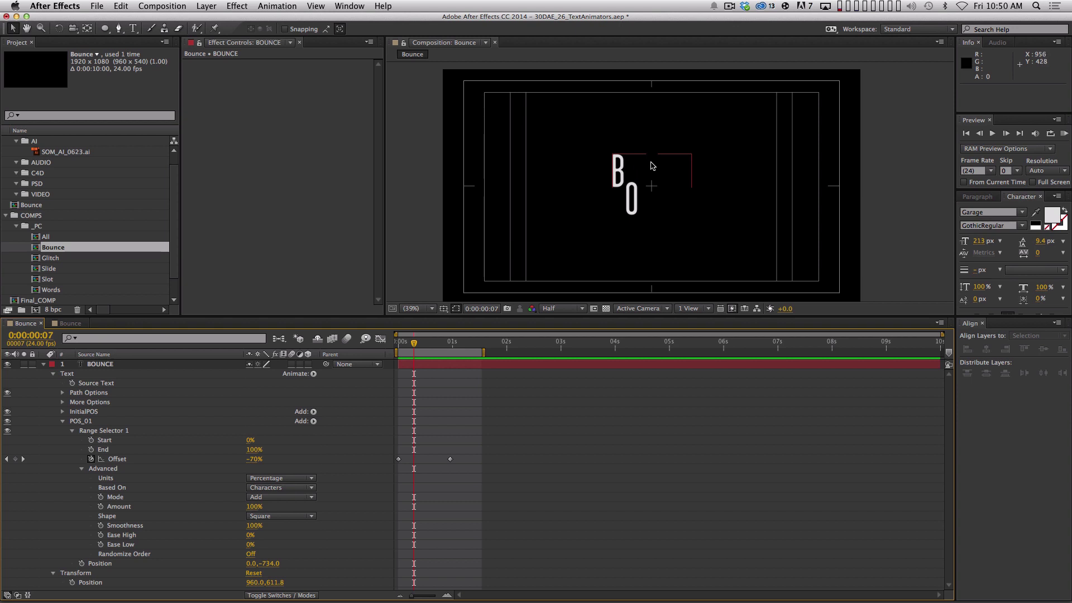
- Try the Ramp Up shape on POS_01's Range Selector 1 and play the animation from the start
left_click(279, 516)
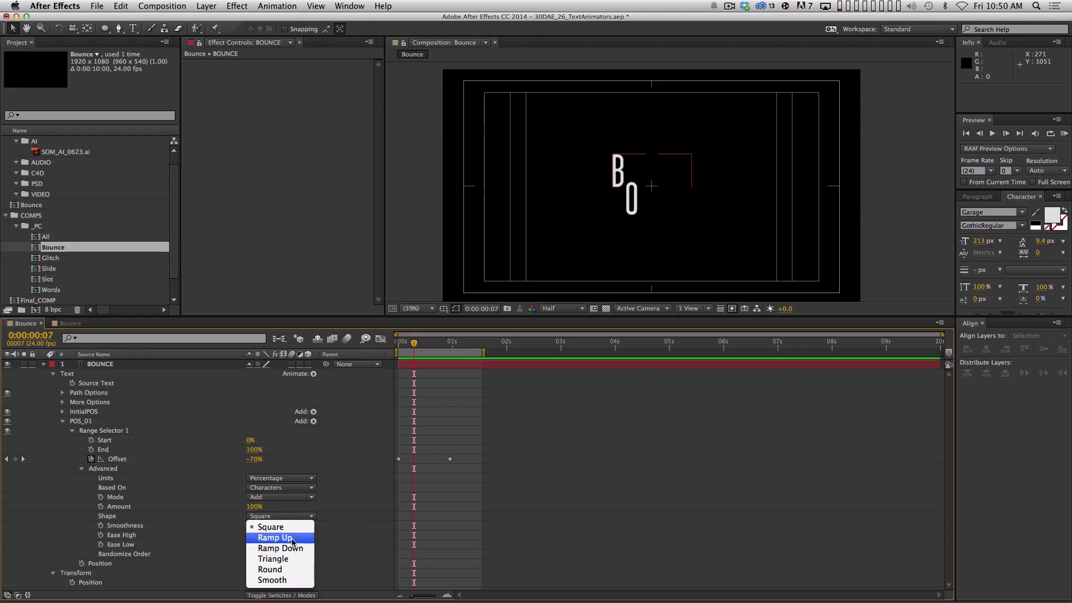
key("Return")
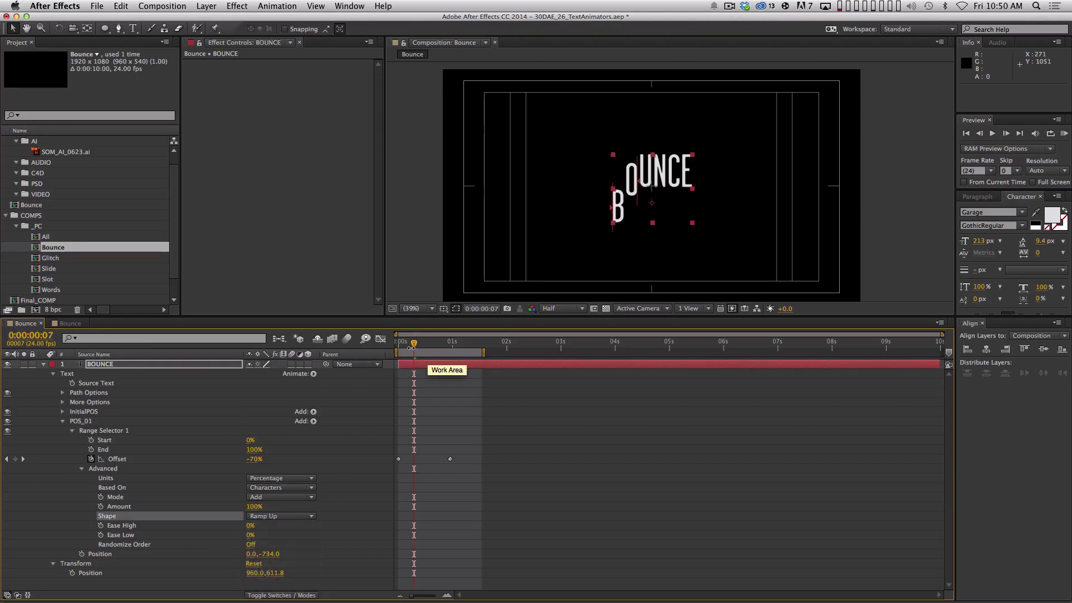
left_click_drag(411, 344, 386, 358)
key("space")
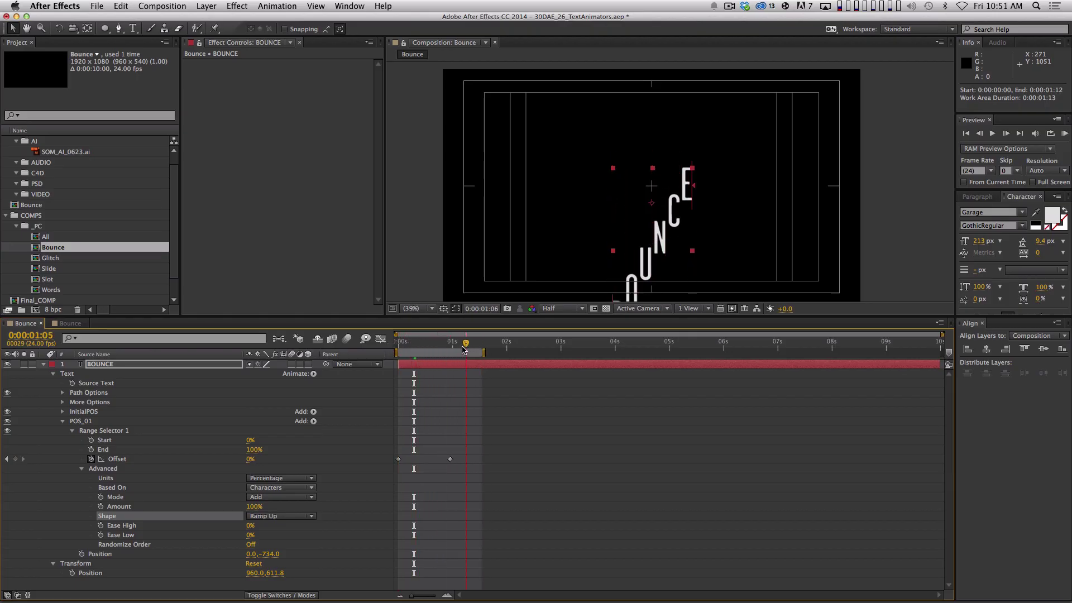
- Set the Shape of POS_01's Range Selector 1 to Ramp Down and play the animation through 0:00:00:23
left_click(286, 516)
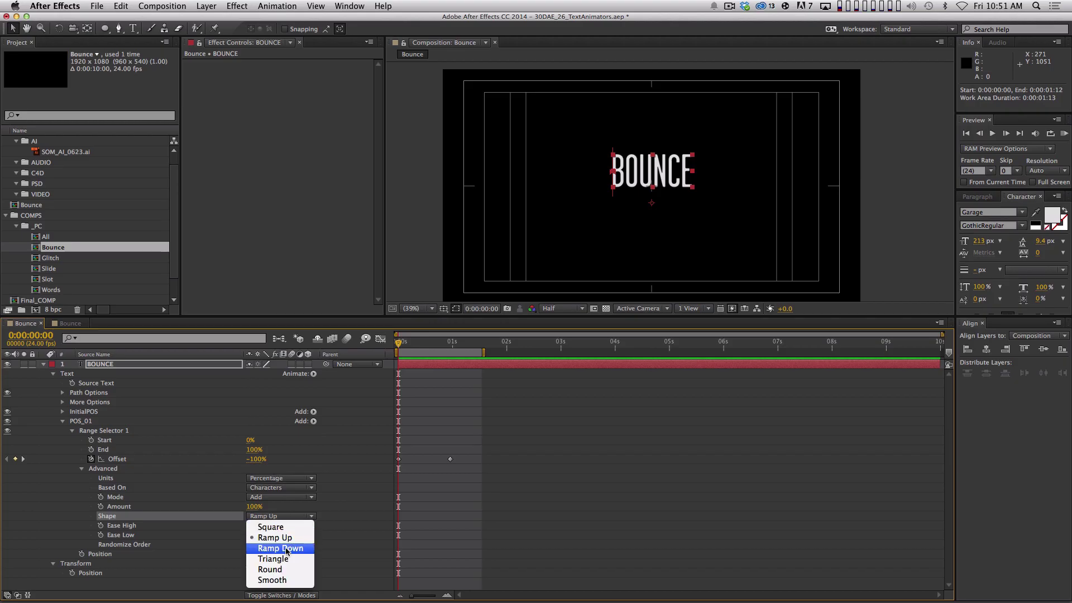
left_click(279, 545)
left_click_drag(401, 348, 454, 344)
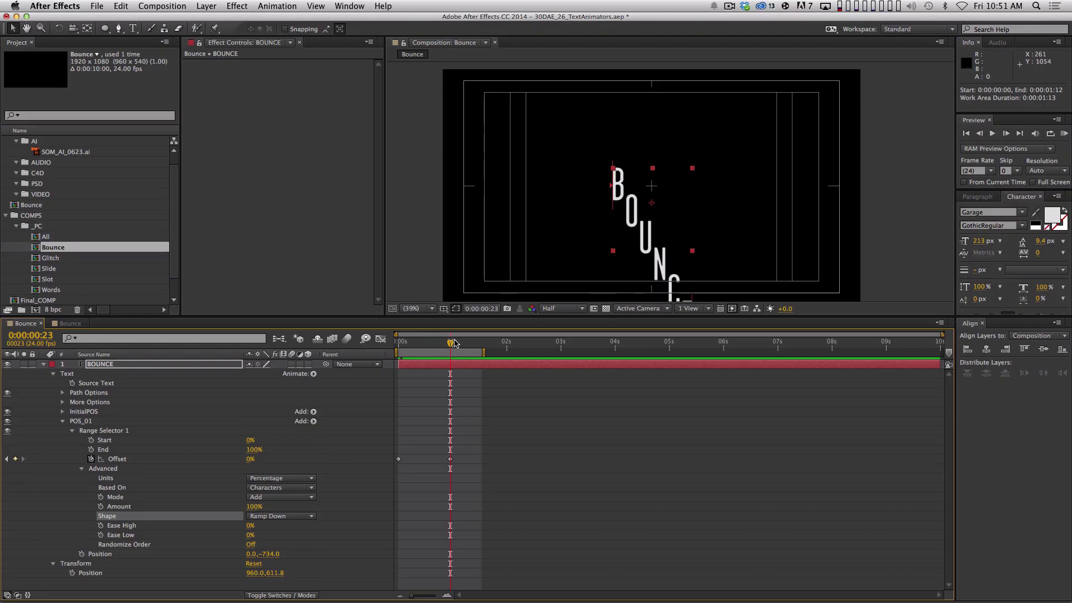
key("Home")
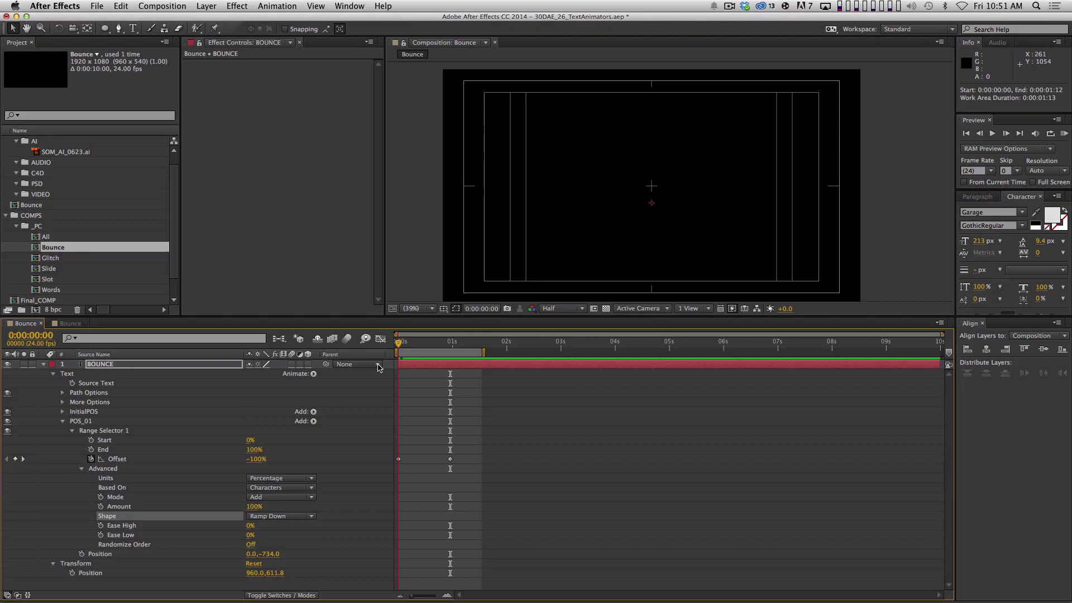
key("space")
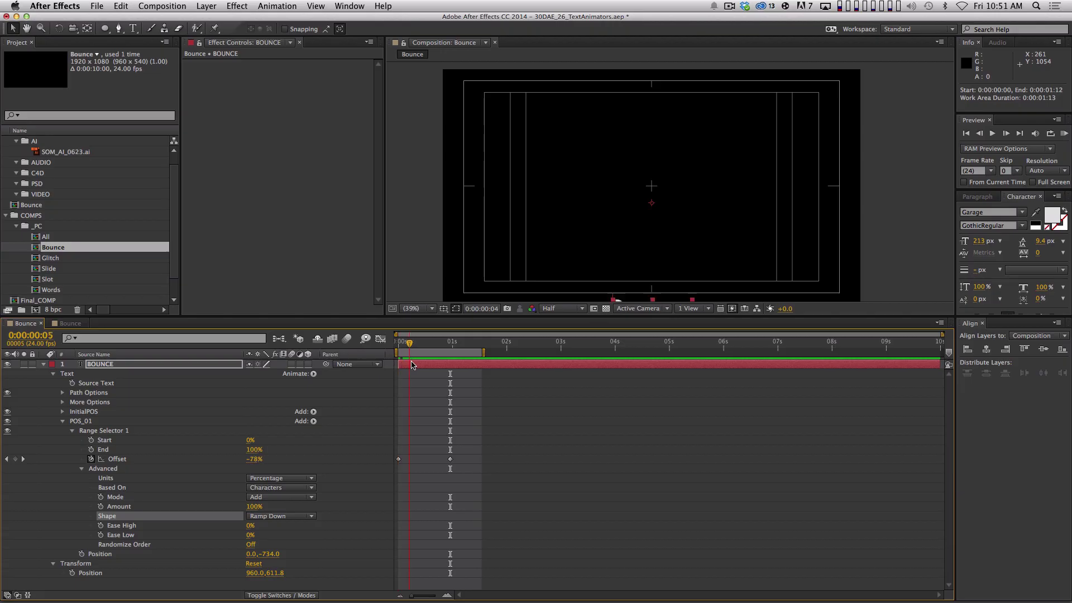
mouse_move(439, 369)
left_mouse_down()
mouse_move(394, 373)
mouse_move(454, 372)
left_mouse_up()
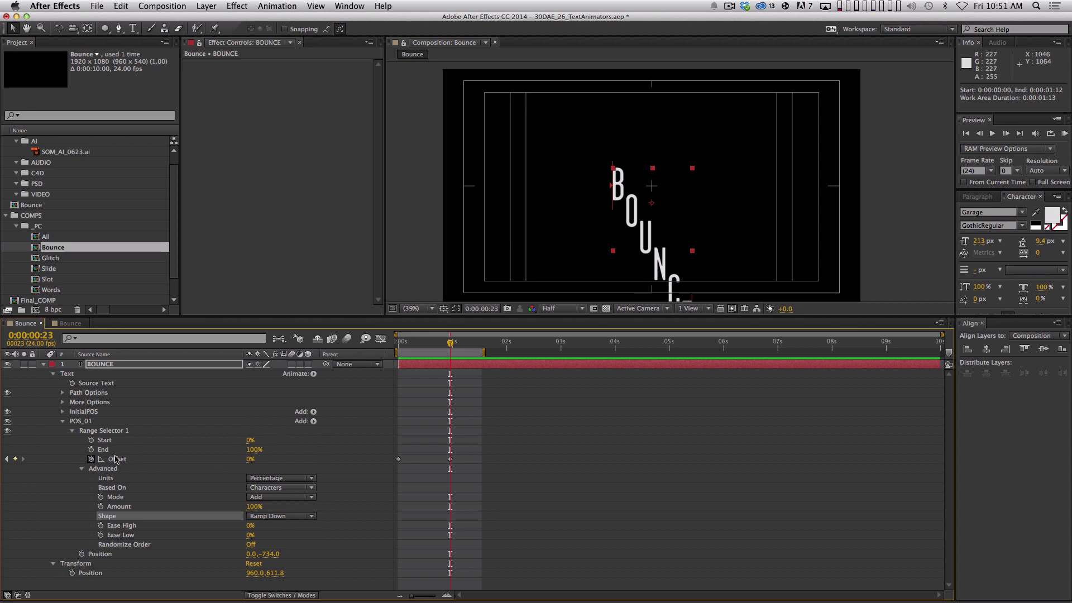
- Set POS_01's Offset keyframe at 0:00:00:23 to 100%, RAM preview the animation, and deselect the layer
left_click_drag(260, 462, 718, 402)
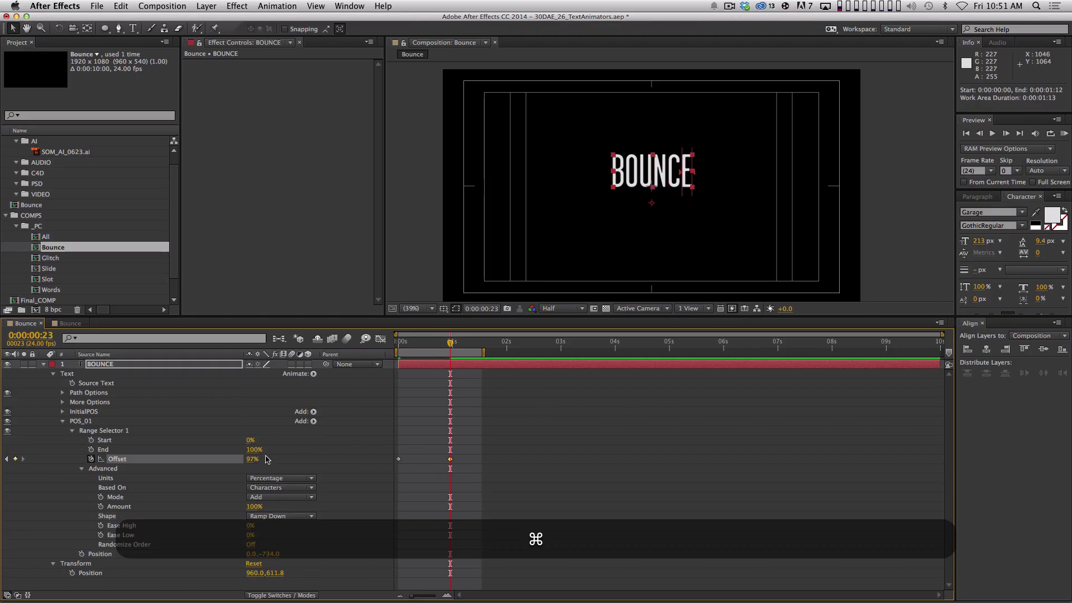
left_click(254, 459)
type("100")
key("KP_Enter")
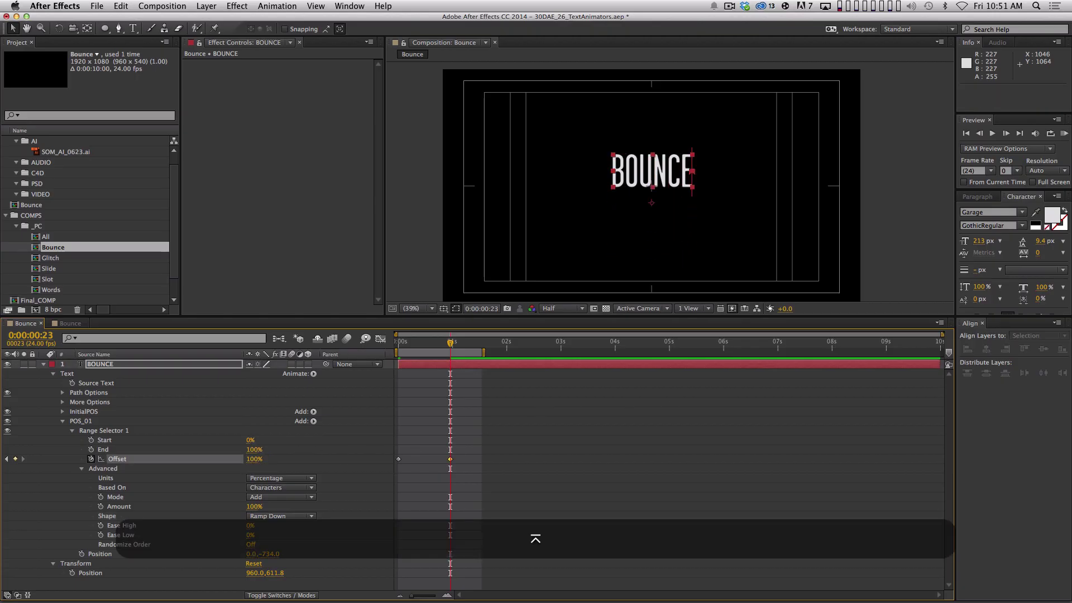
key("KP_0")
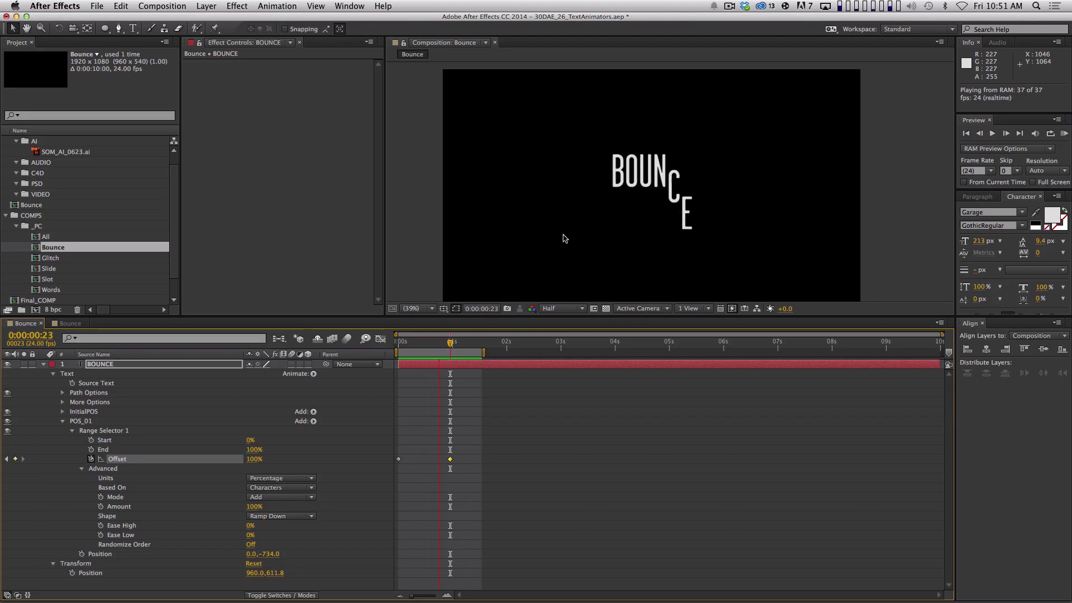
key("space")
mouse_move(452, 344)
left_mouse_down()
mouse_move(462, 346)
mouse_move(392, 356)
mouse_move(446, 355)
left_mouse_up()
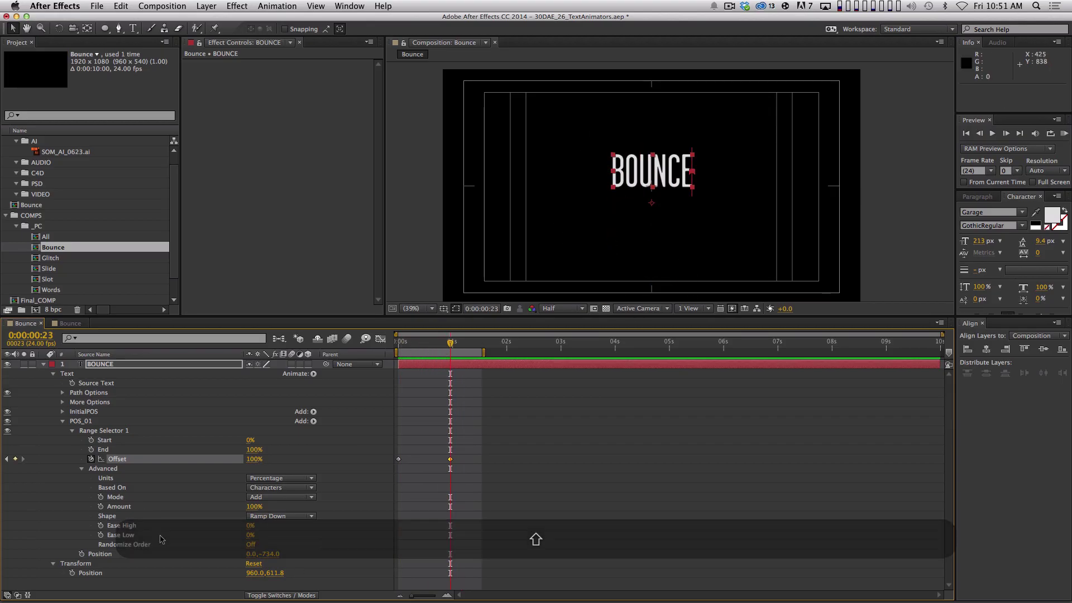
left_click(318, 529)
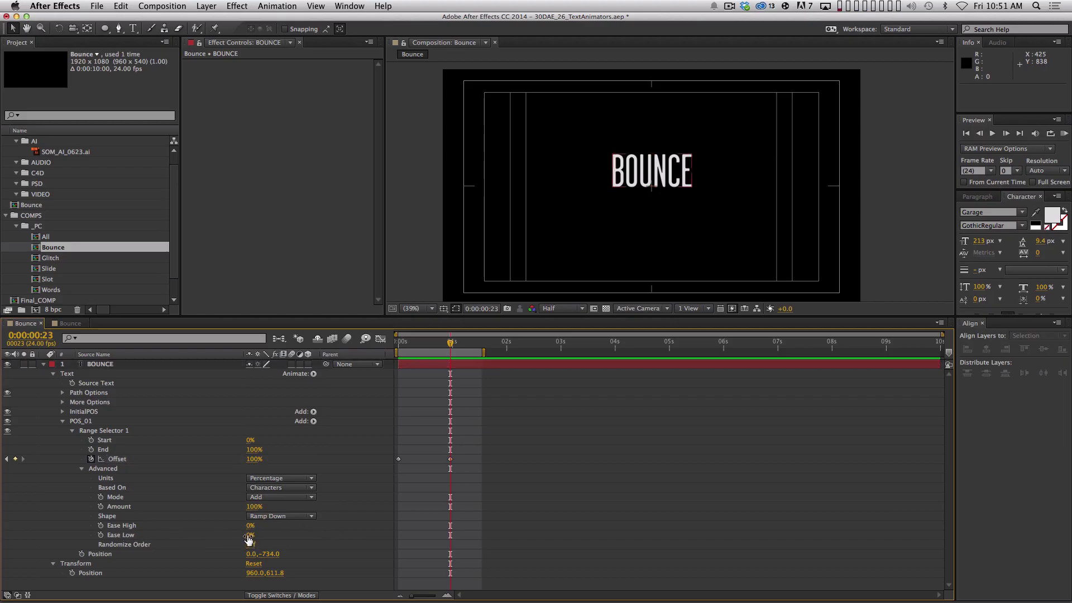
- Set Ease High of POS_01's Range Selector 1 to 100% and preview the animation from the start
left_click_drag(449, 345, 376, 350)
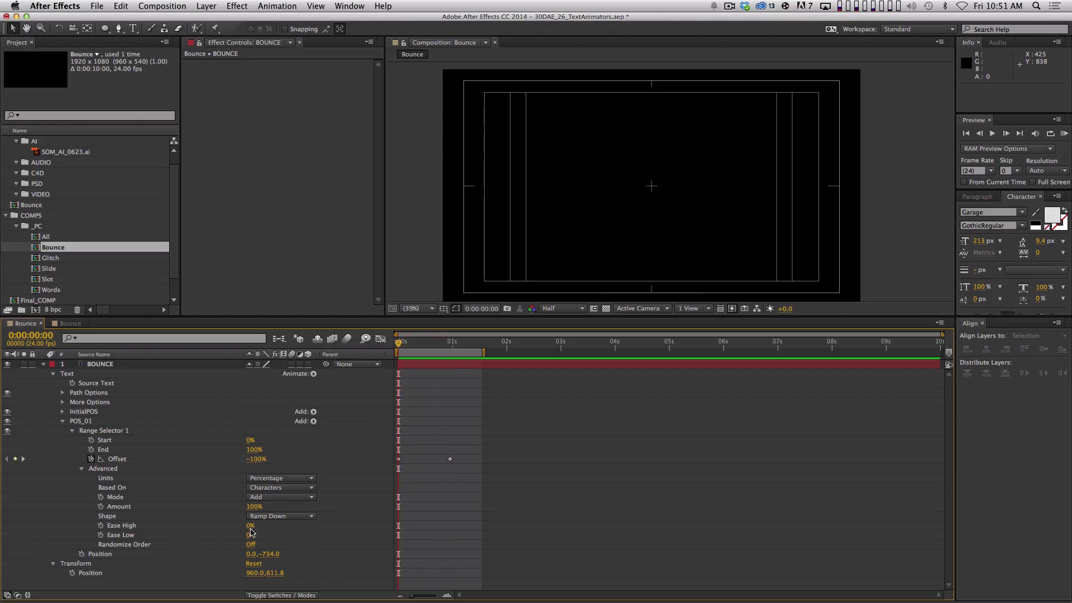
left_click_drag(251, 525, 392, 507)
key("space")
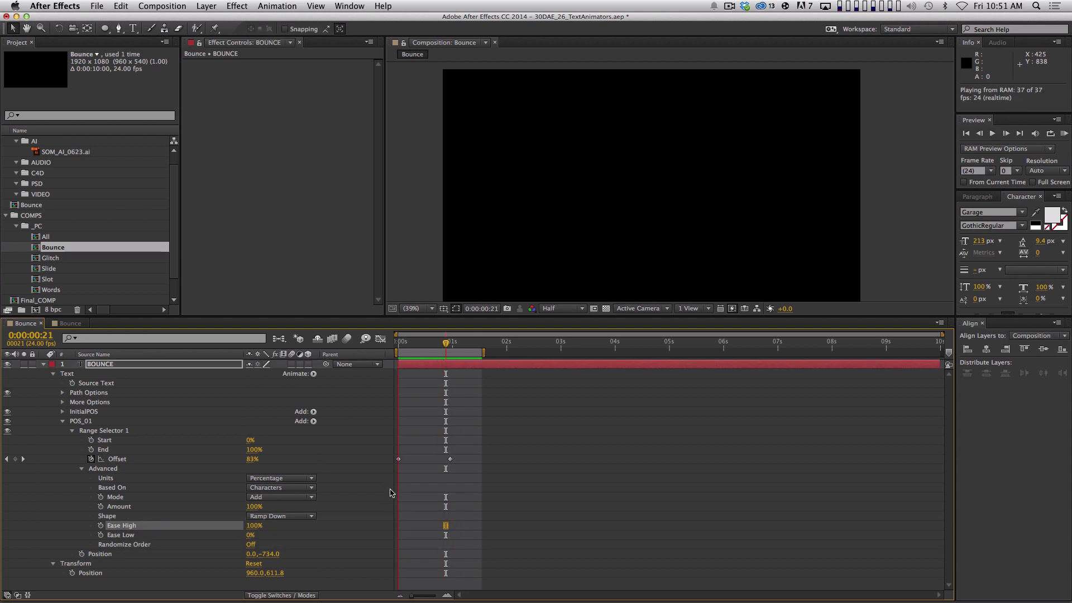
key("space")
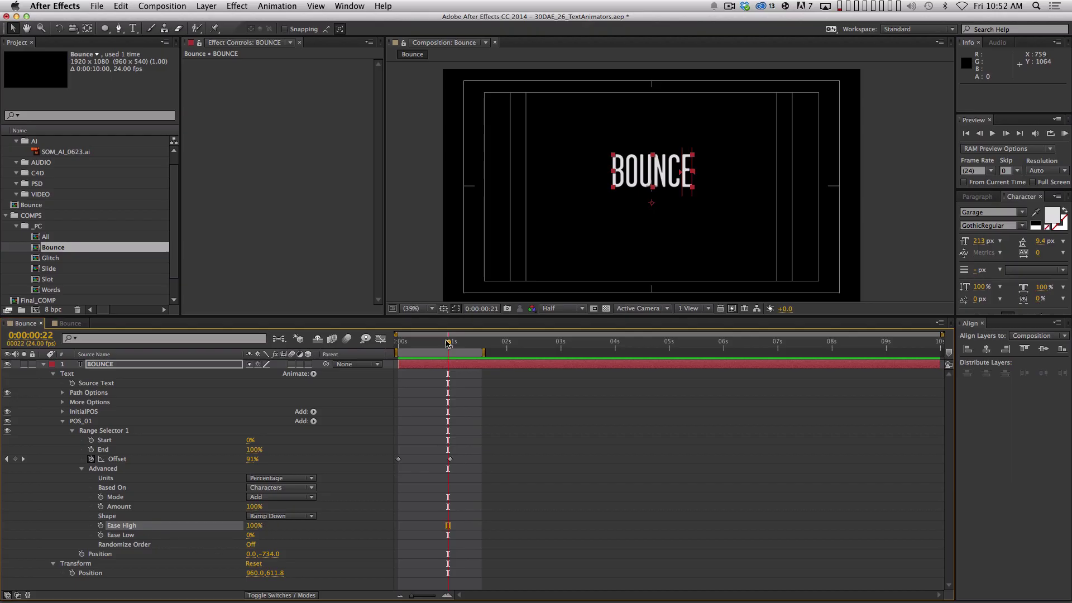
- Try Ease Low values of 100% and -100% on POS_01's Range Selector 1, previewing the motion, and leave it at 0%
left_click_drag(448, 342, 392, 342)
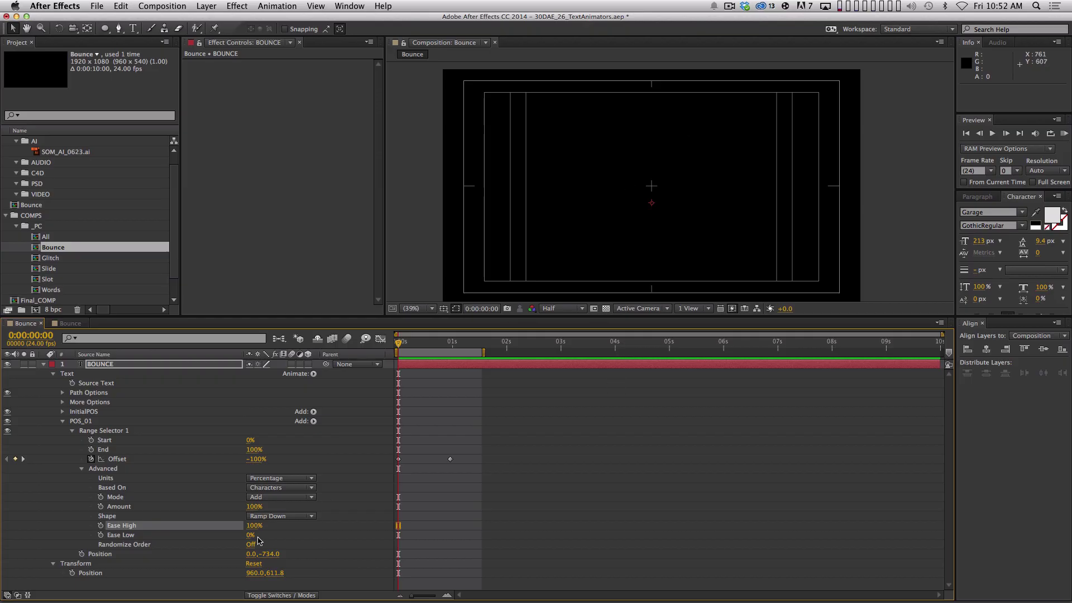
left_click_drag(250, 535, 413, 545)
key("space")
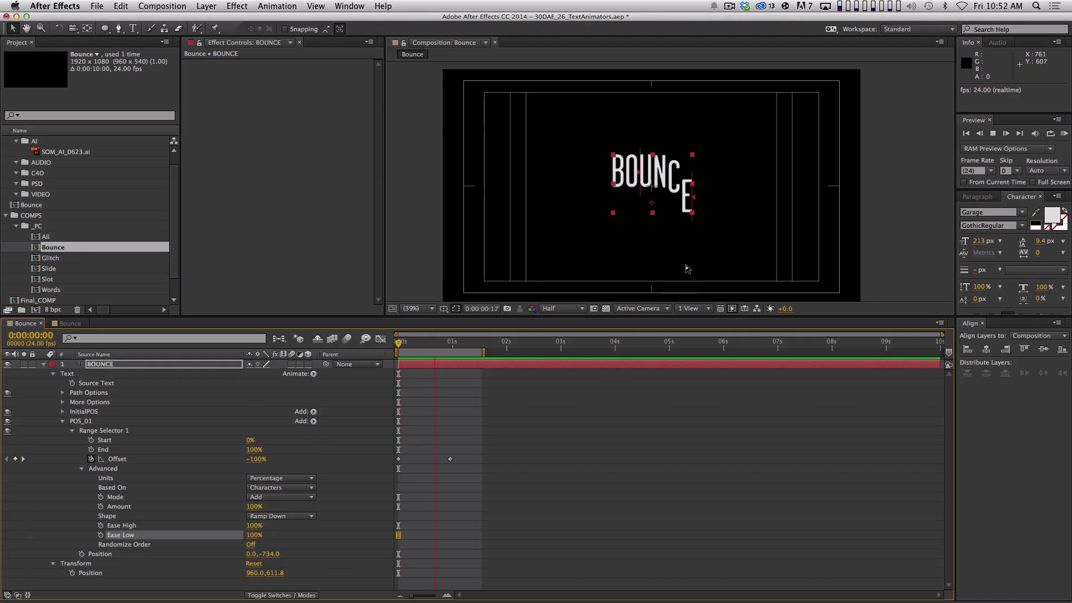
key("space")
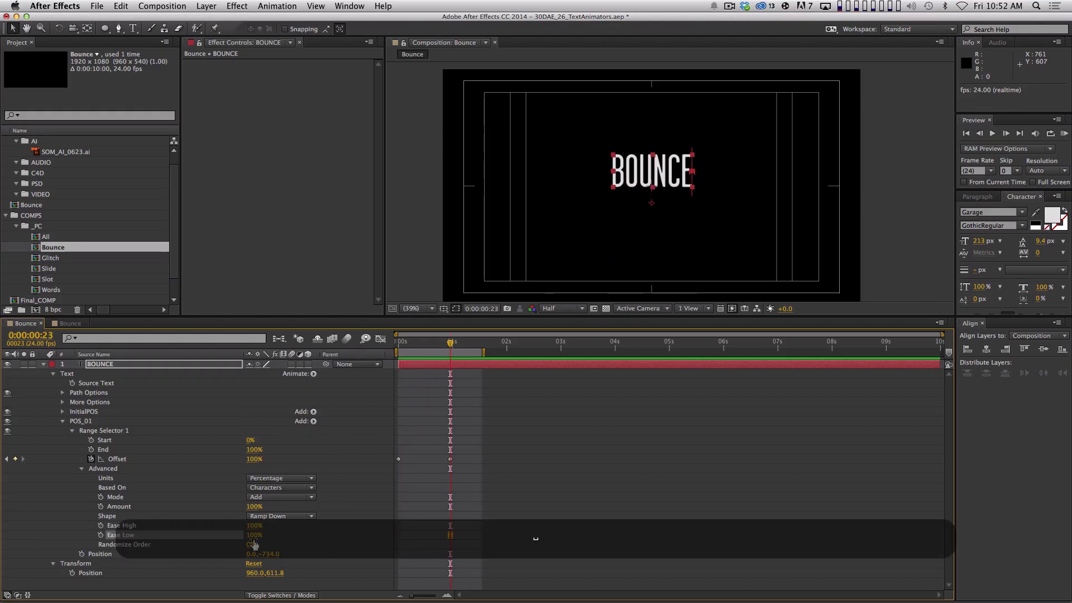
left_click_drag(249, 535, 150, 536)
left_click(255, 535)
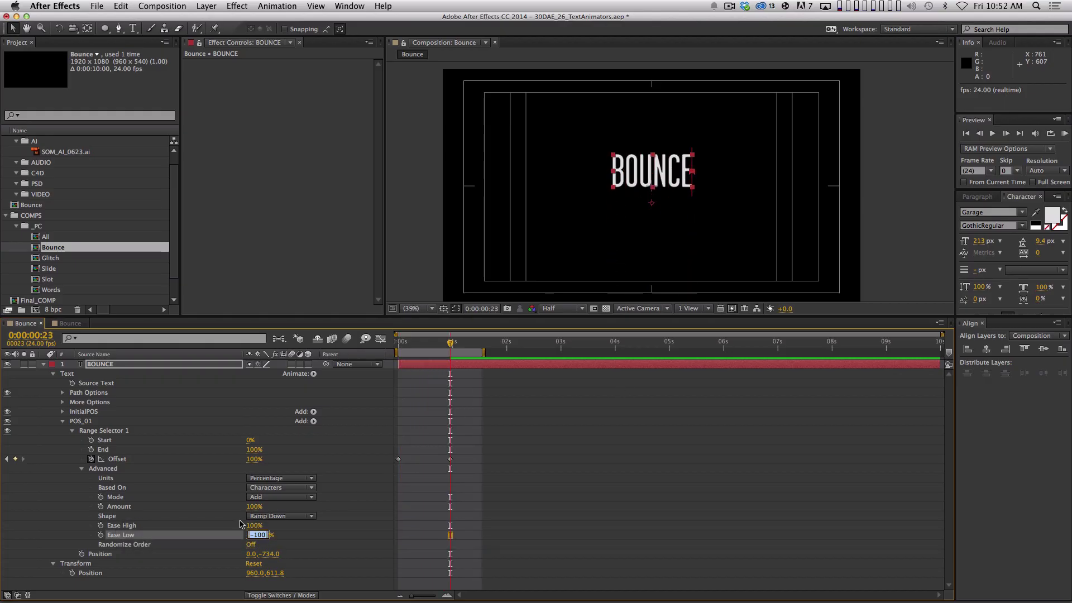
type("0")
key("Return")
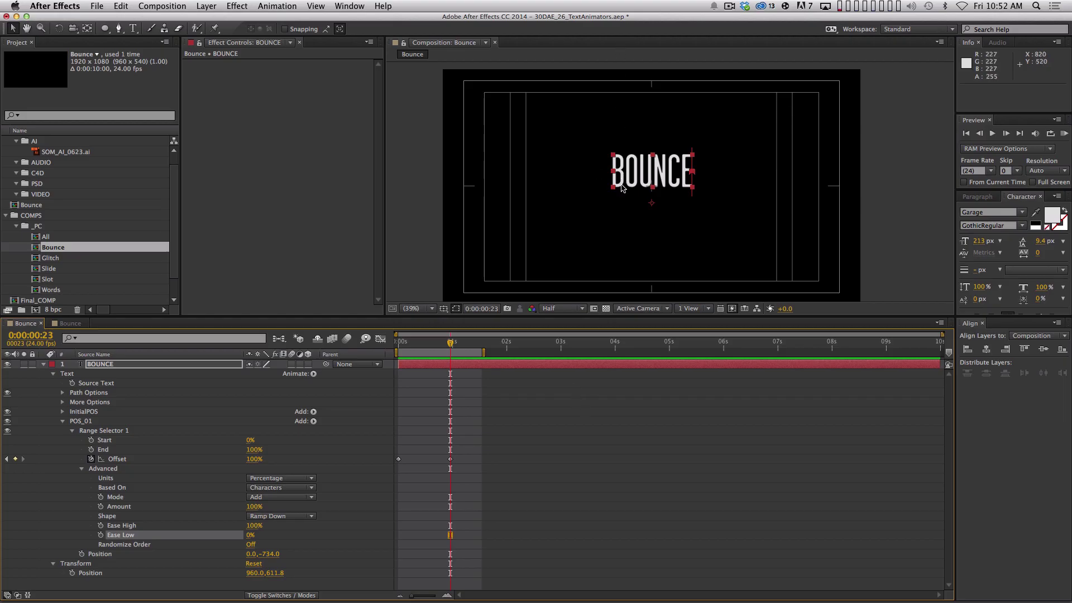
- RAM preview the letters' motion with POS_01's Ease High setting and stop playback
left_click(132, 527)
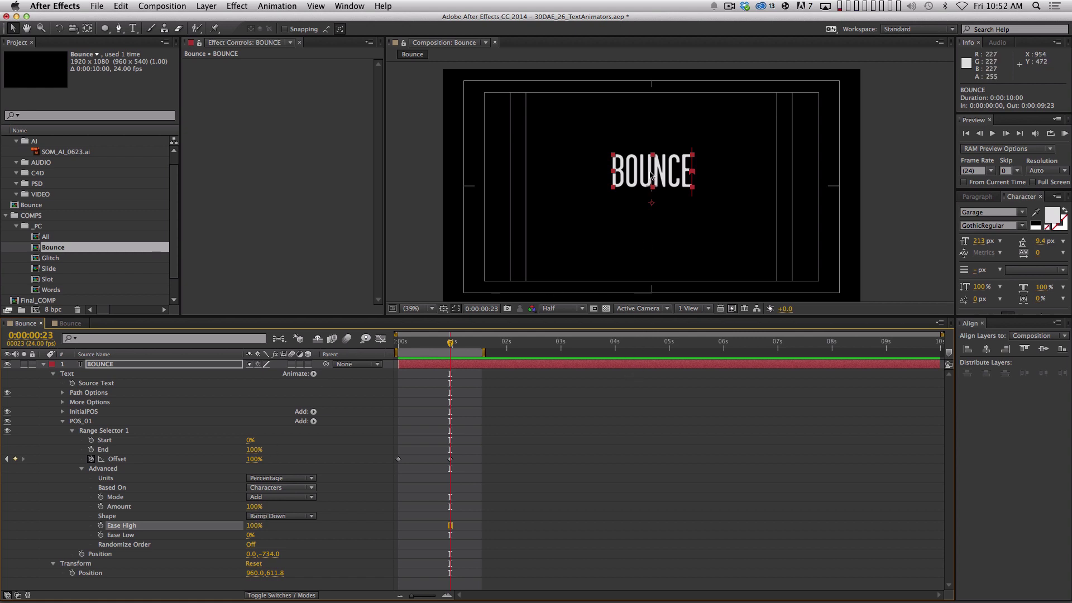
key("KP_0")
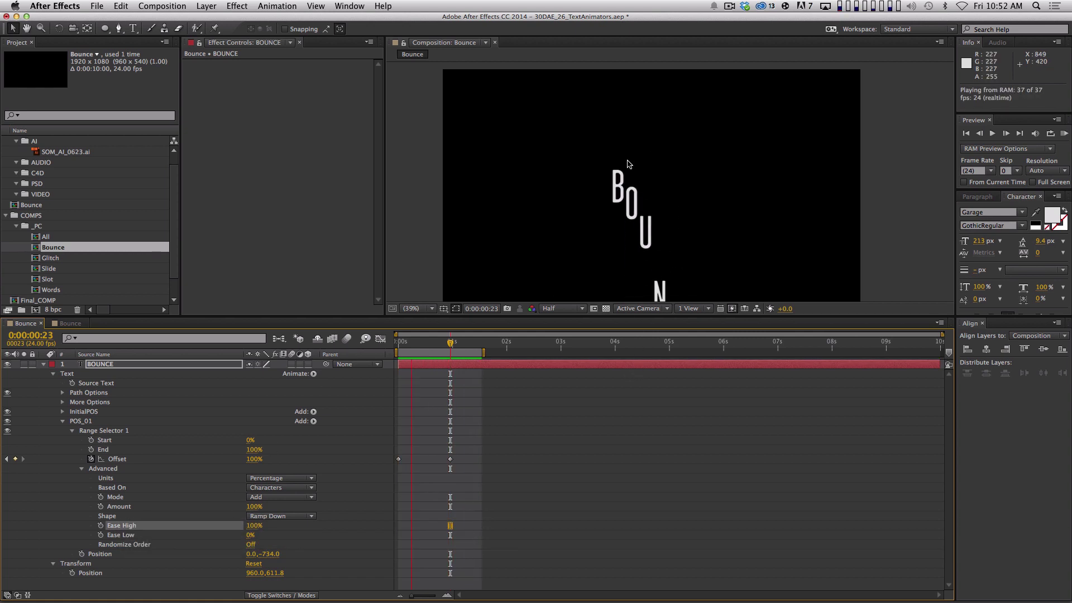
key("space")
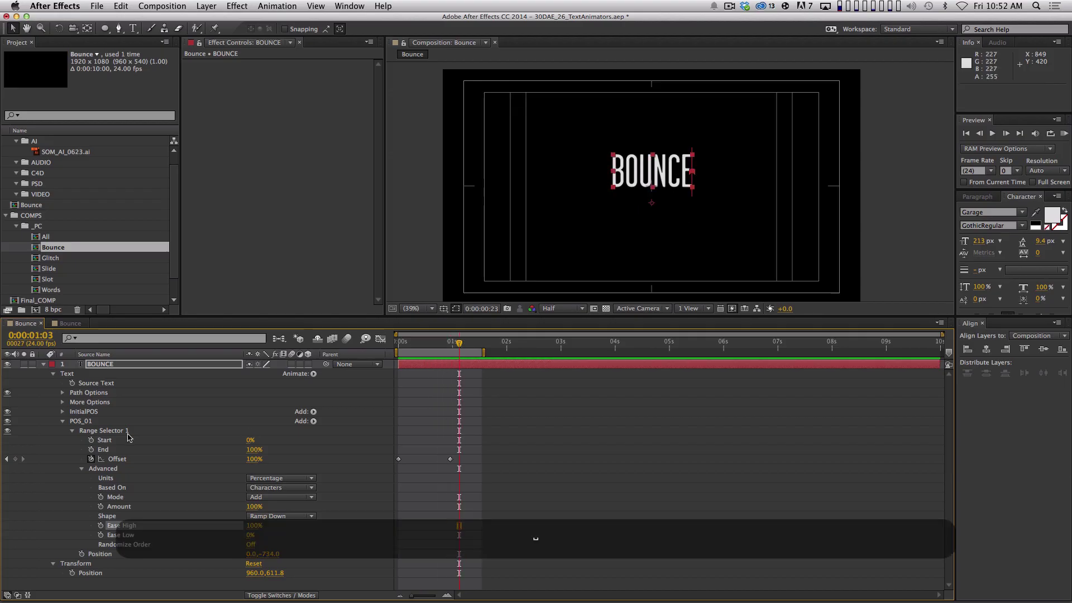
- Collapse the POS_01 animator and duplicate it on the BOUNCE text layer
left_click(62, 421)
left_click(106, 507)
left_click(82, 422)
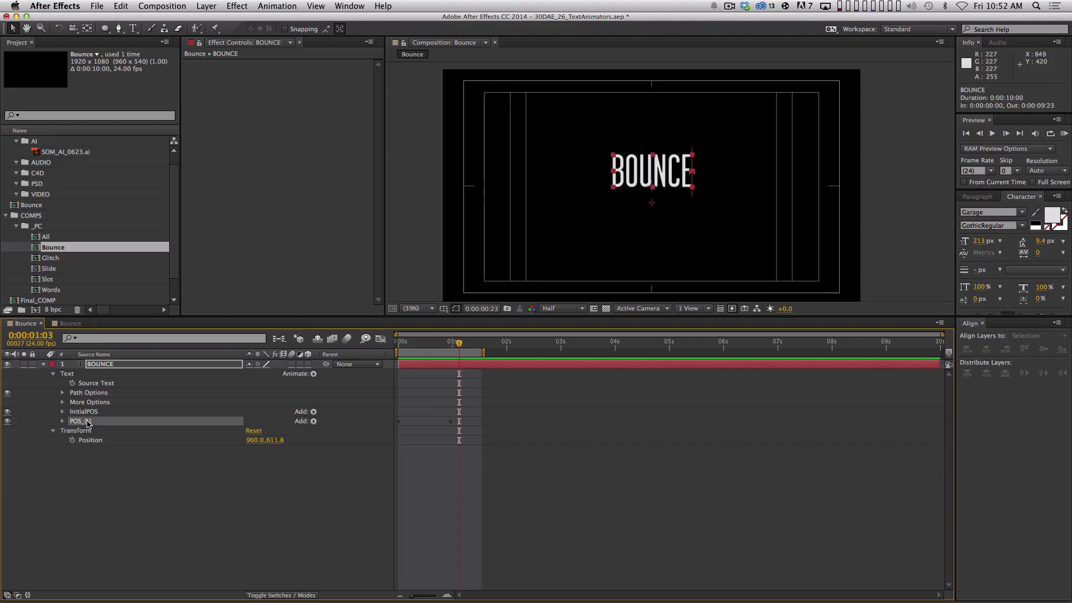
key("super+d")
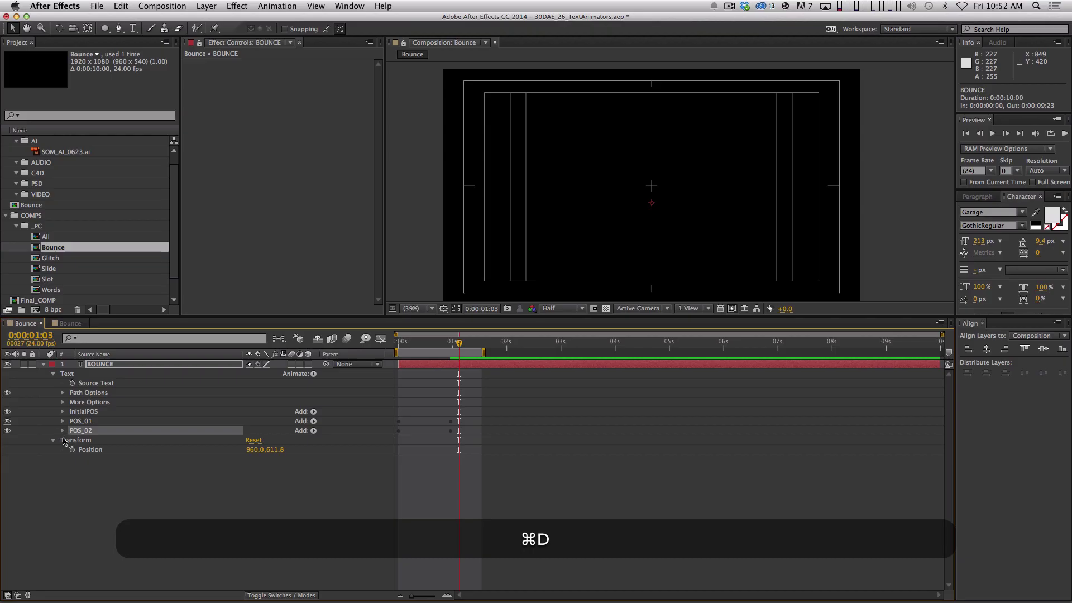
- Set the Position of the duplicated animator POS_02 to 0.0, 45.0 and deselect the layer
left_click(62, 430)
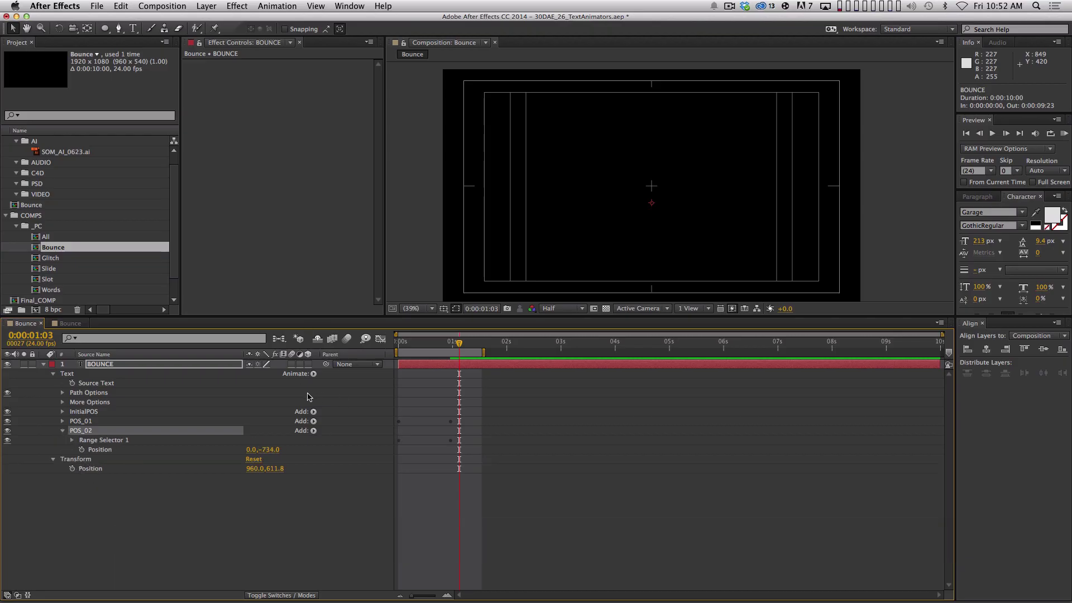
left_click(276, 450)
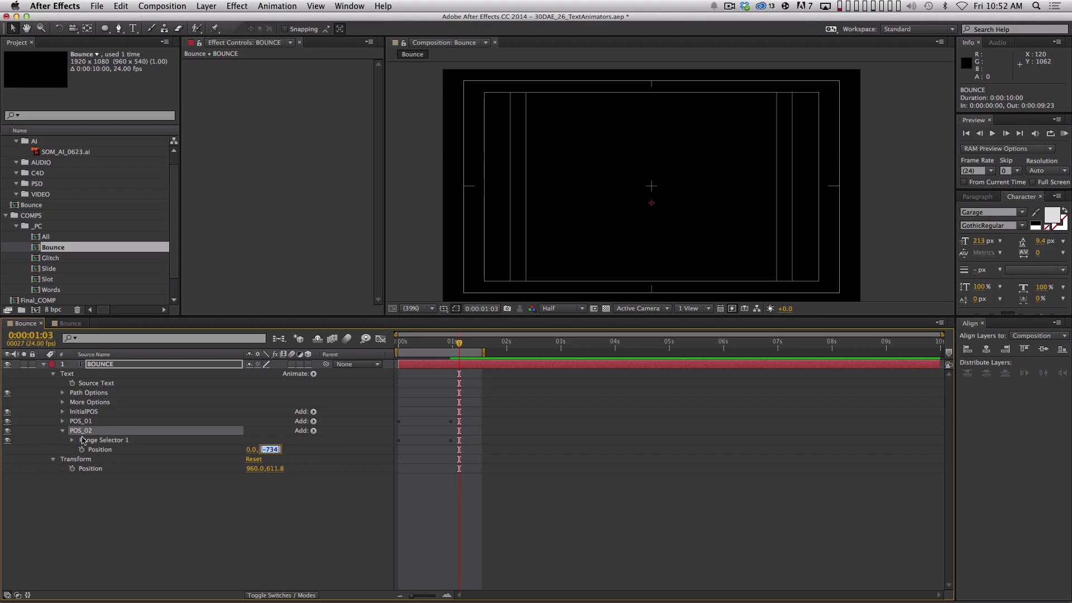
type("0")
key("Return")
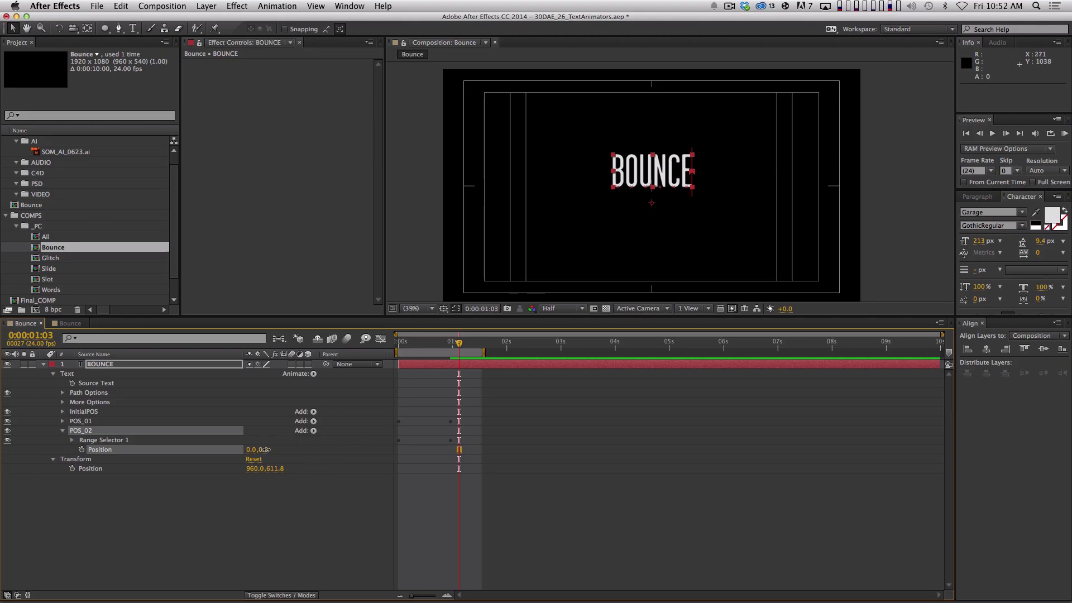
left_click_drag(266, 449, 292, 447)
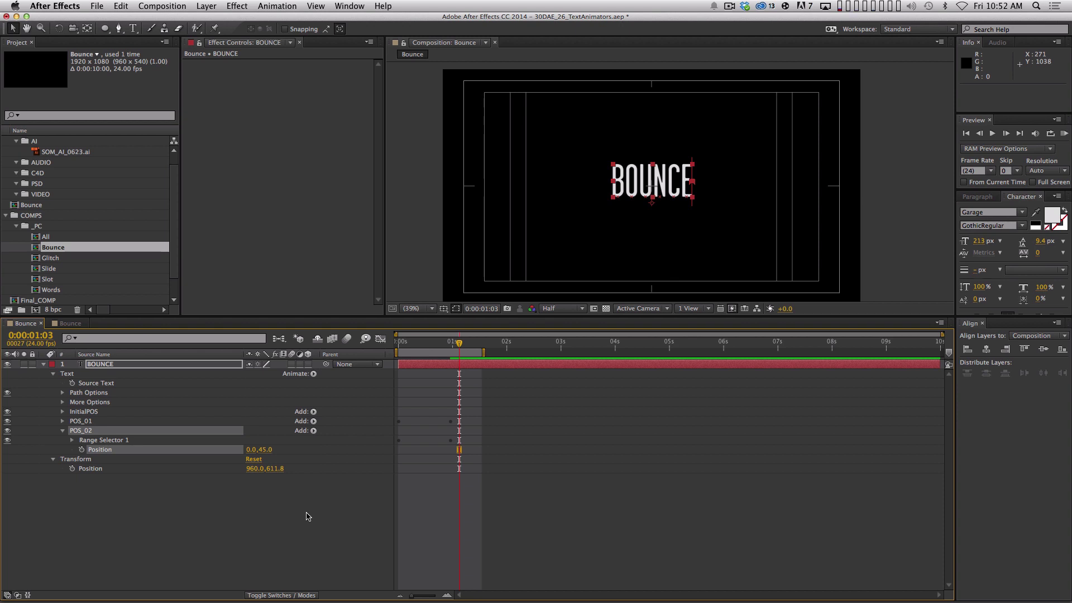
left_click(306, 516)
- Shift both Offset keyframes of POS_02's Range Selector 1 forward two frames, with the first one at 0:00:00:02
left_click(72, 441)
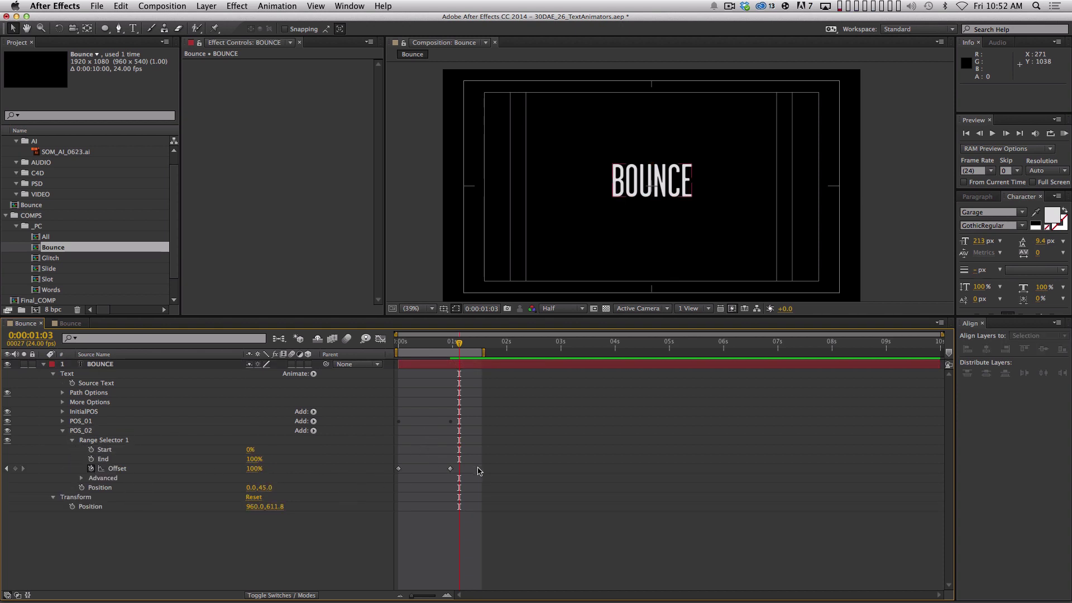
left_click_drag(478, 471, 402, 470)
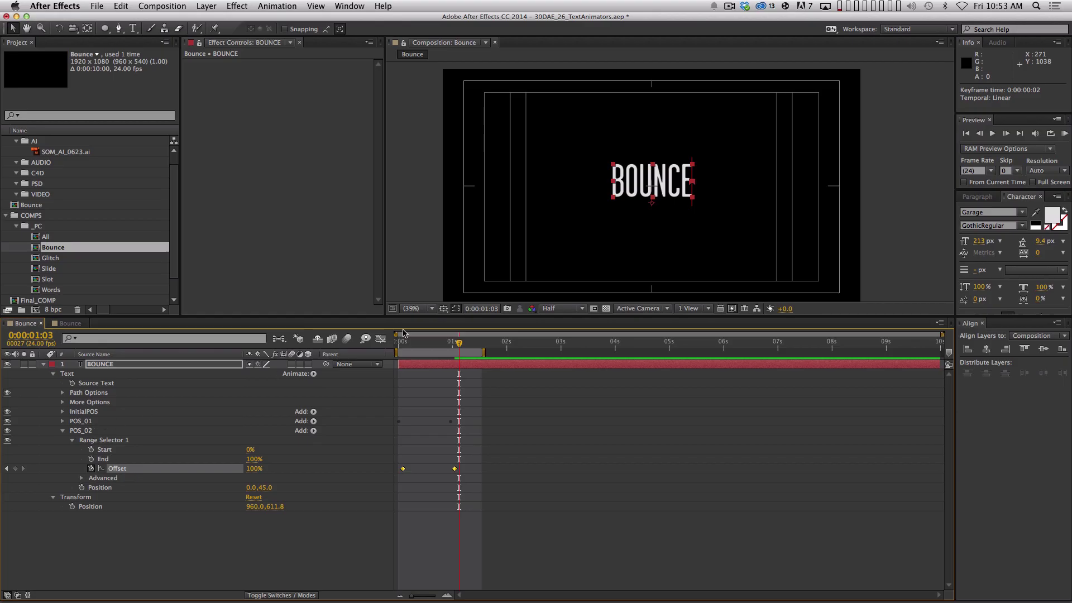
- RAM preview the bounce, set POS_02's Position to 0.0, 92.0, and play the motion again
key("KP_0")
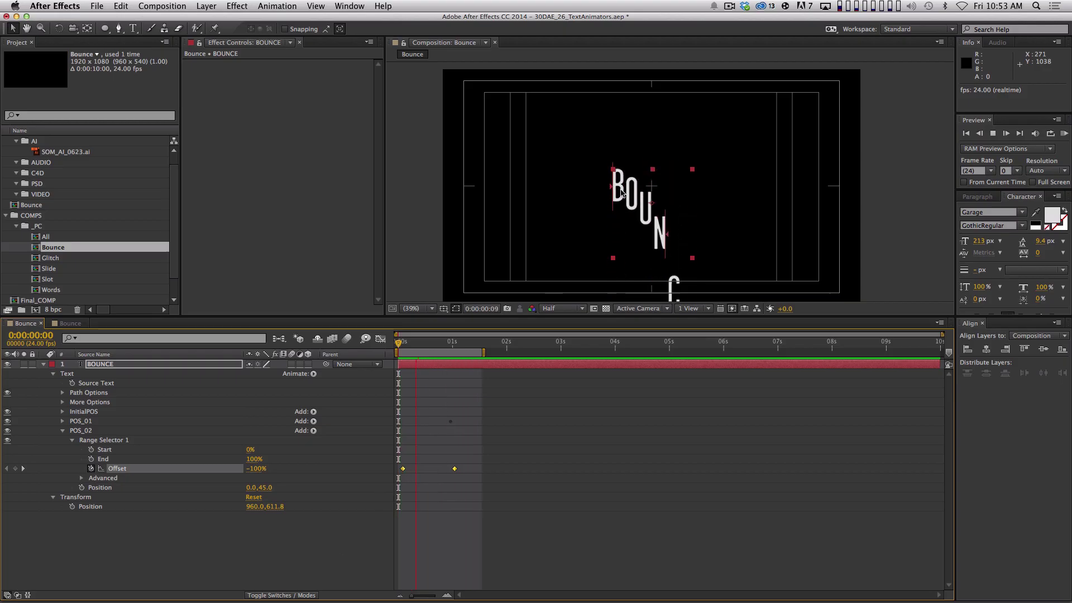
key("space")
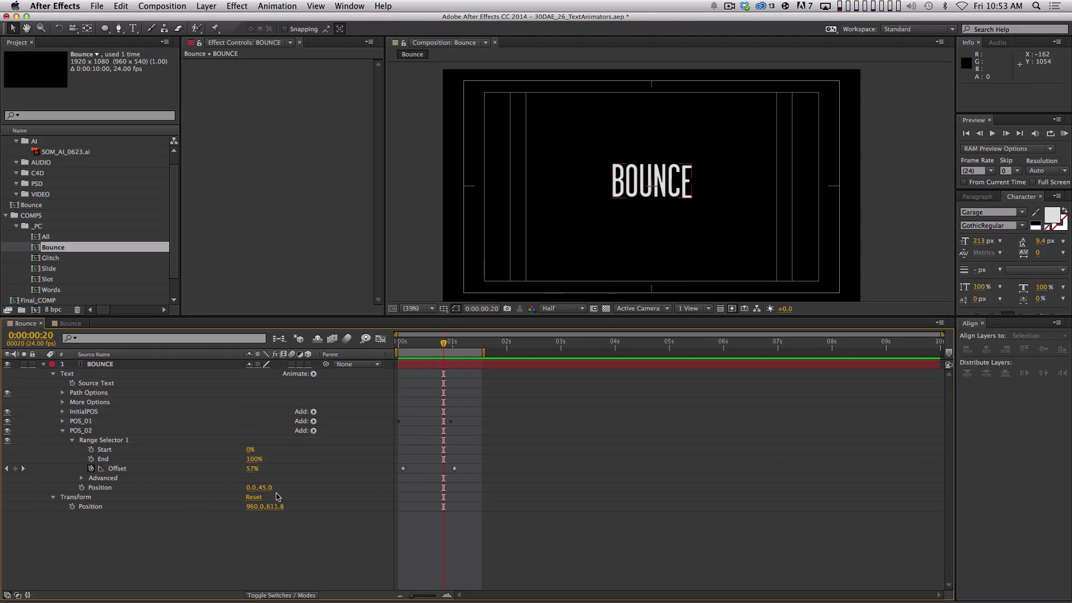
left_click_drag(266, 487, 293, 486)
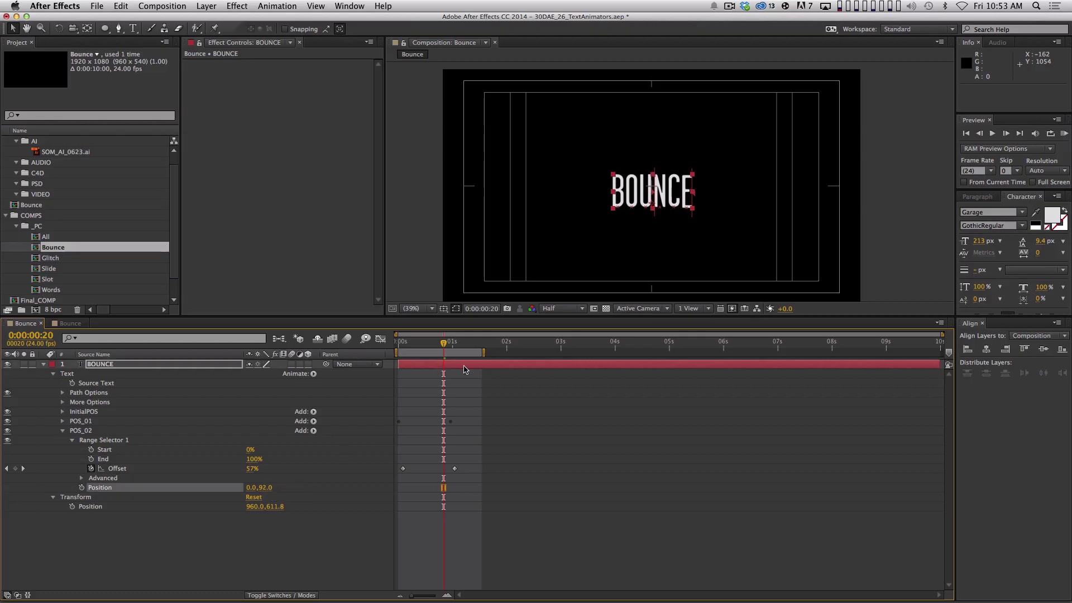
key("space")
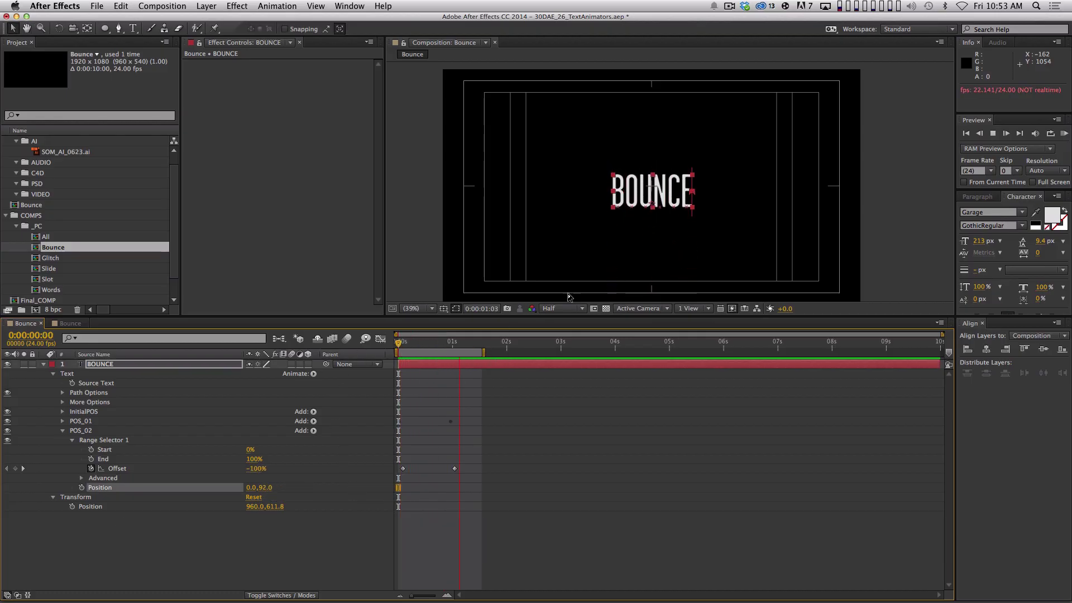
key("space")
- Try shifting both POS_02 Offset keyframes two frames later, deselect the layer, and preview the motion
left_click_drag(462, 459, 407, 470)
left_click(354, 506)
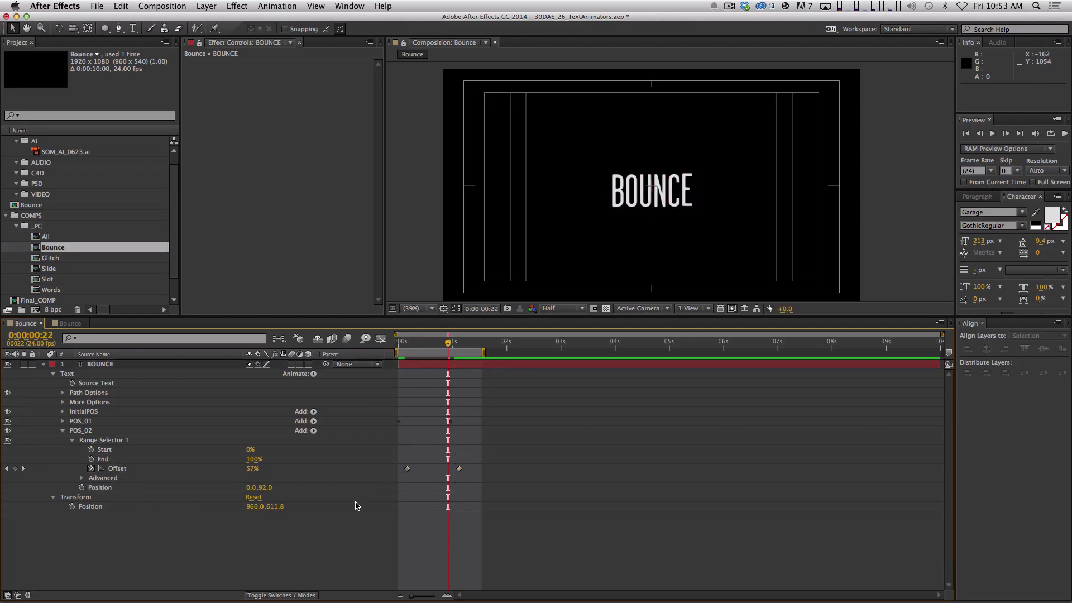
key("space")
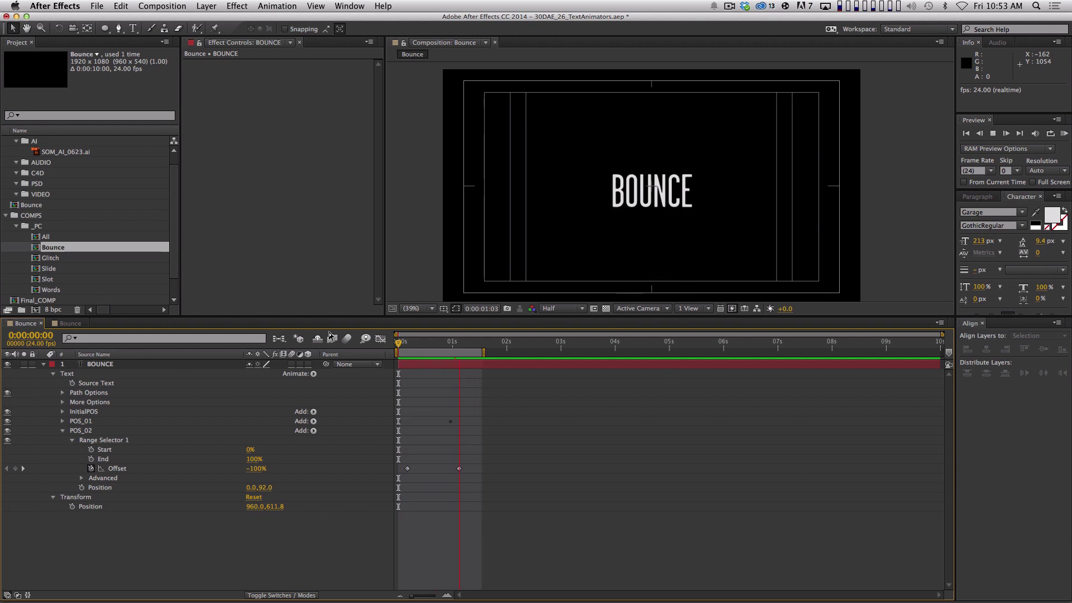
key("space")
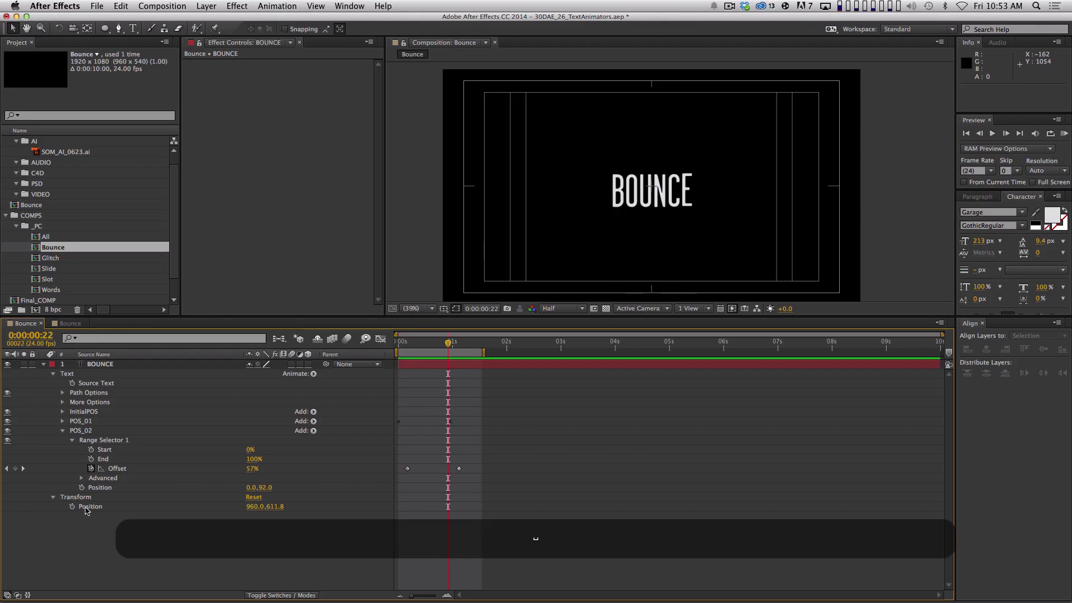
- Expand the Advanced settings of POS_02's Range Selector 1, set Ease Low to 100%, and RAM preview the motion
left_click(82, 478)
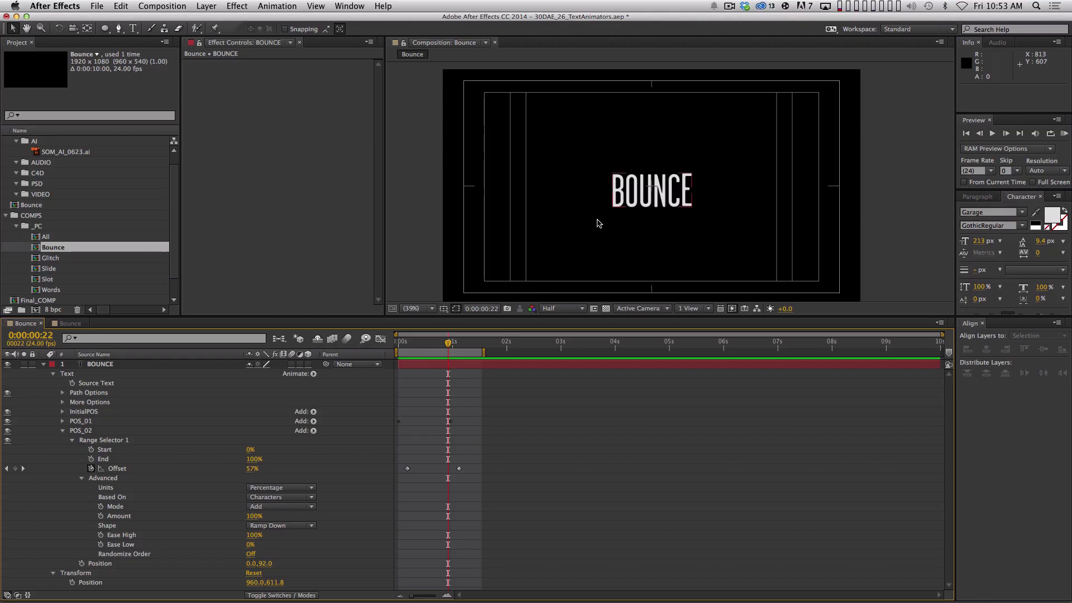
left_click(249, 545)
type("100")
key("Return")
key("KP_0")
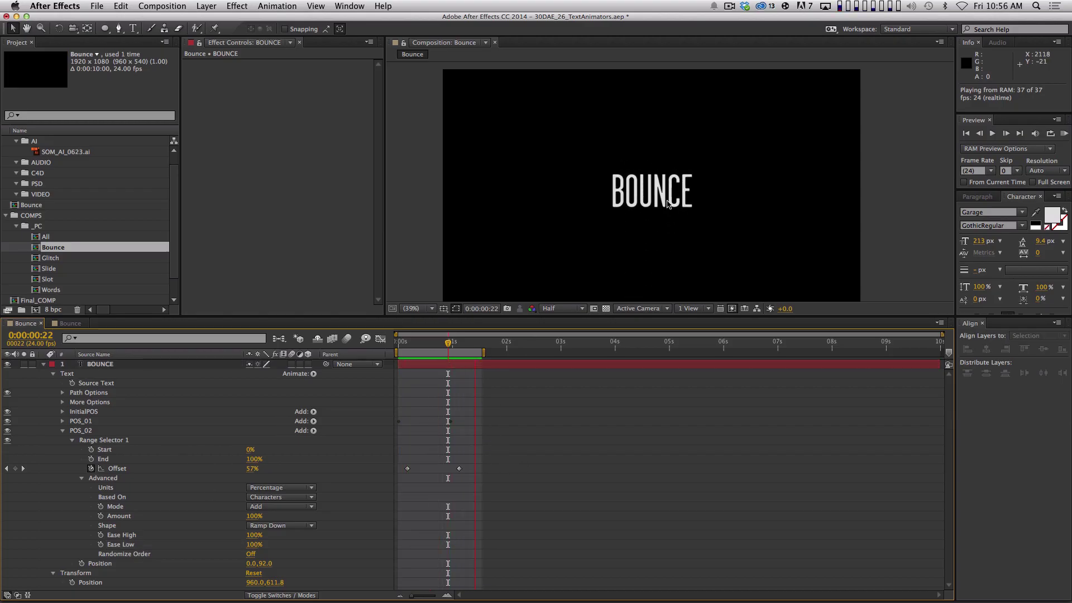
key("space")
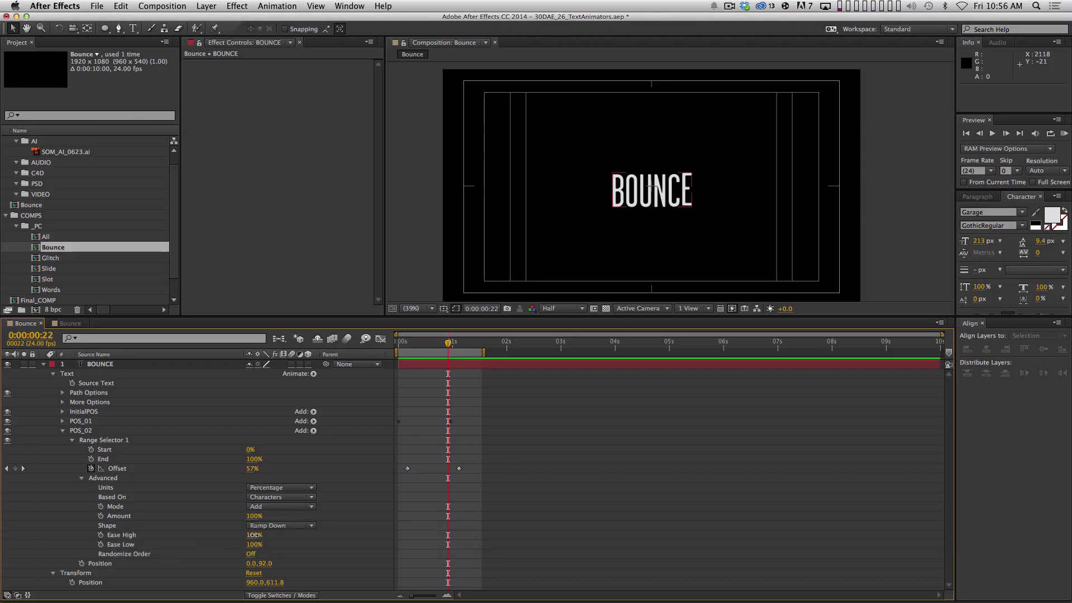
- Set both Ease High and Ease Low of POS_02's Range Selector 1 to 50% and RAM preview the motion
left_click(254, 535)
type("50")
key("Tab")
type("50")
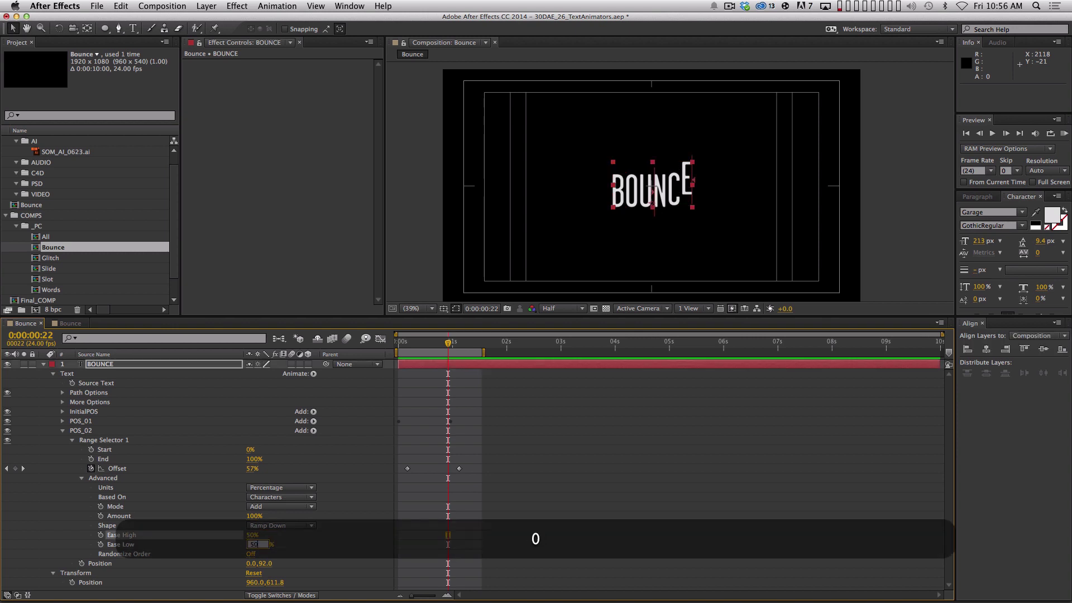
key("Return")
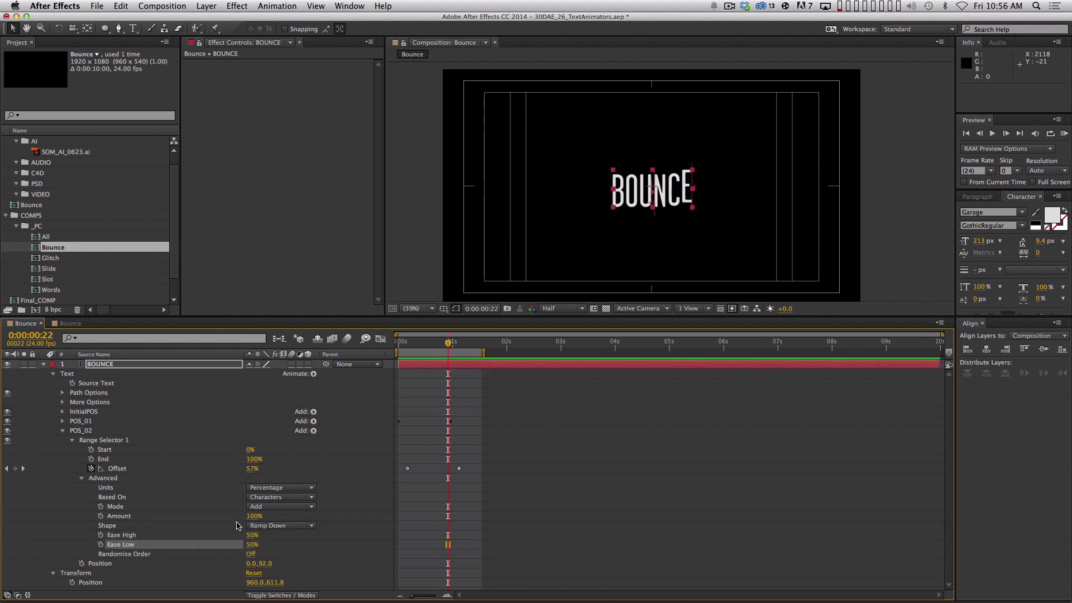
key("KP_0")
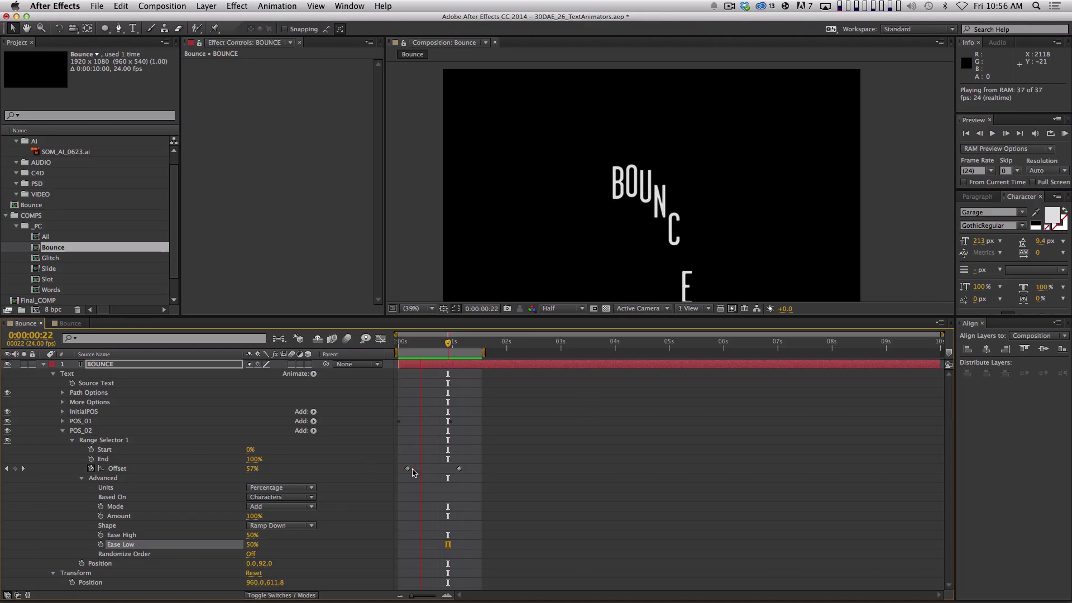
- Try moving both POS_02 Offset keyframes so the first sits at about frame 9, and RAM preview the timing
key("equal")
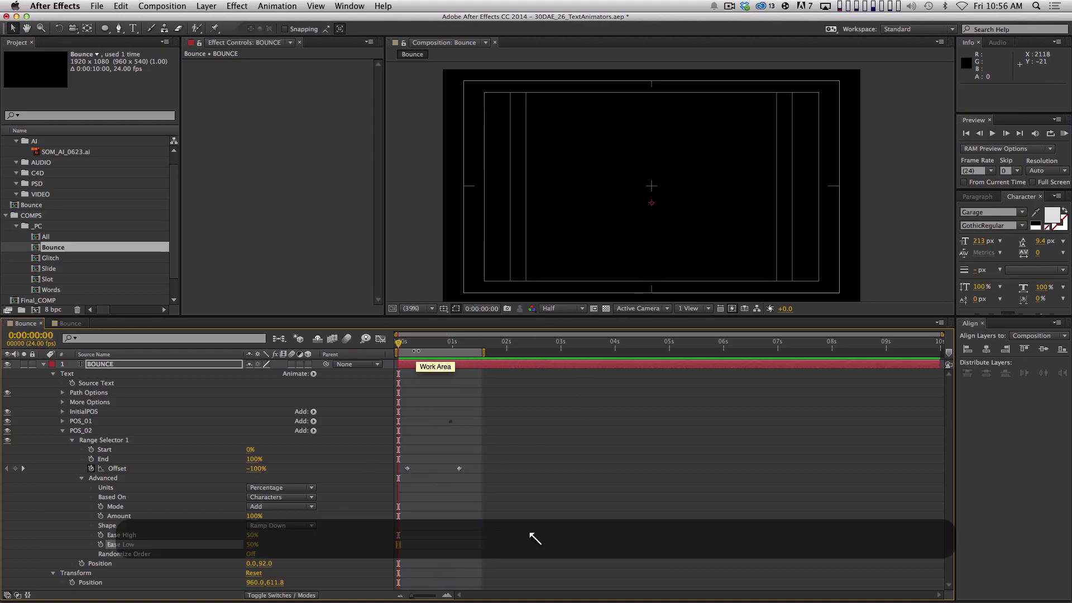
left_click_drag(586, 427, 427, 468)
key("KP_0")
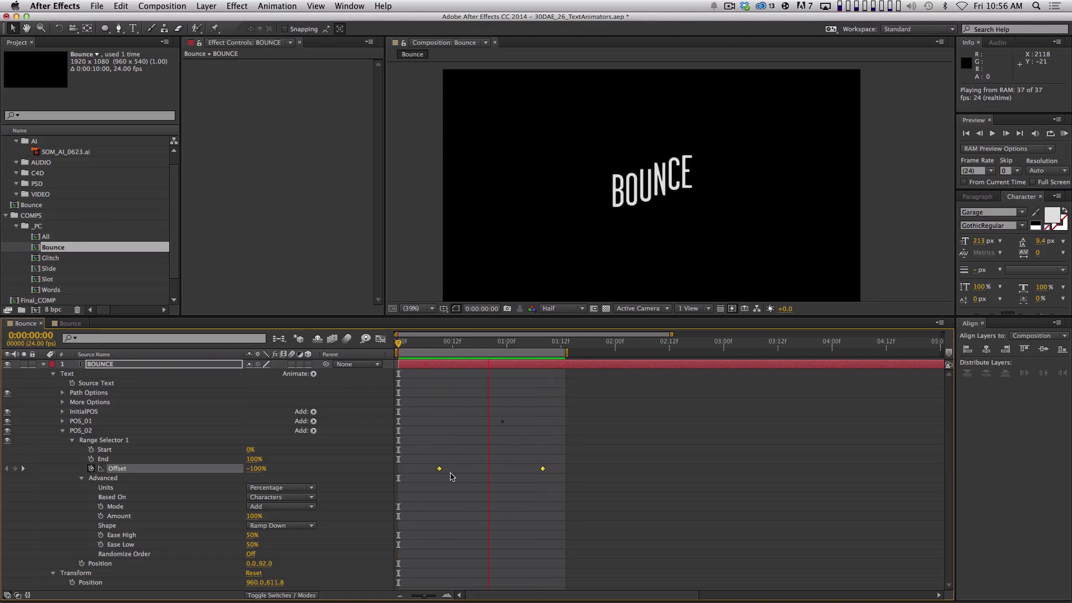
- Move both POS_02 Offset keyframes earlier so the first sits at about frame 3, previewing the timing
left_click_drag(441, 468, 405, 474)
key("KP_0")
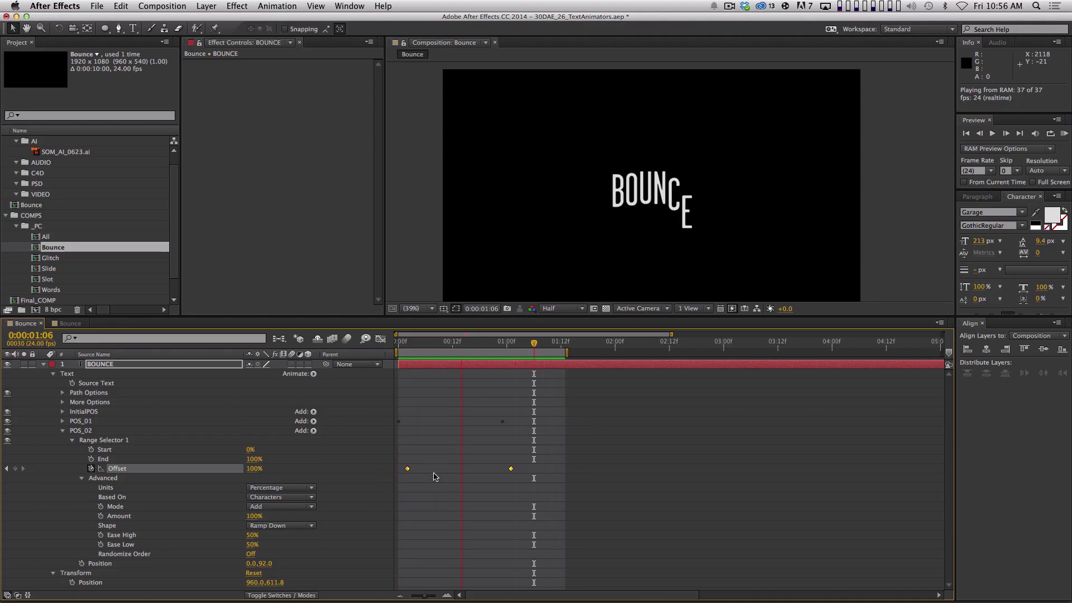
key("space")
left_click_drag(408, 470, 410, 472)
key("KP_0")
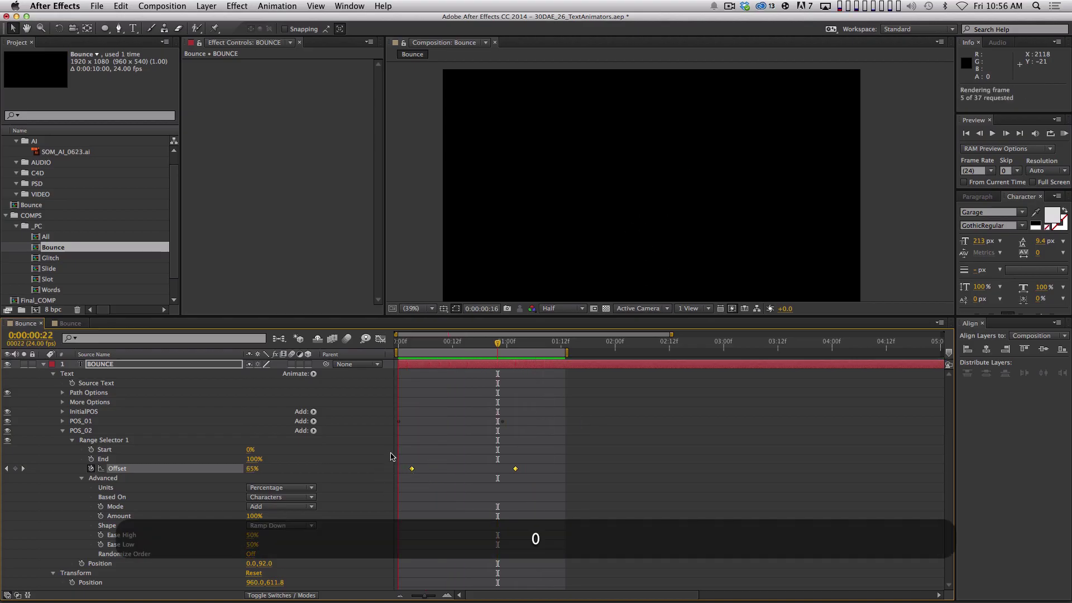
key("space")
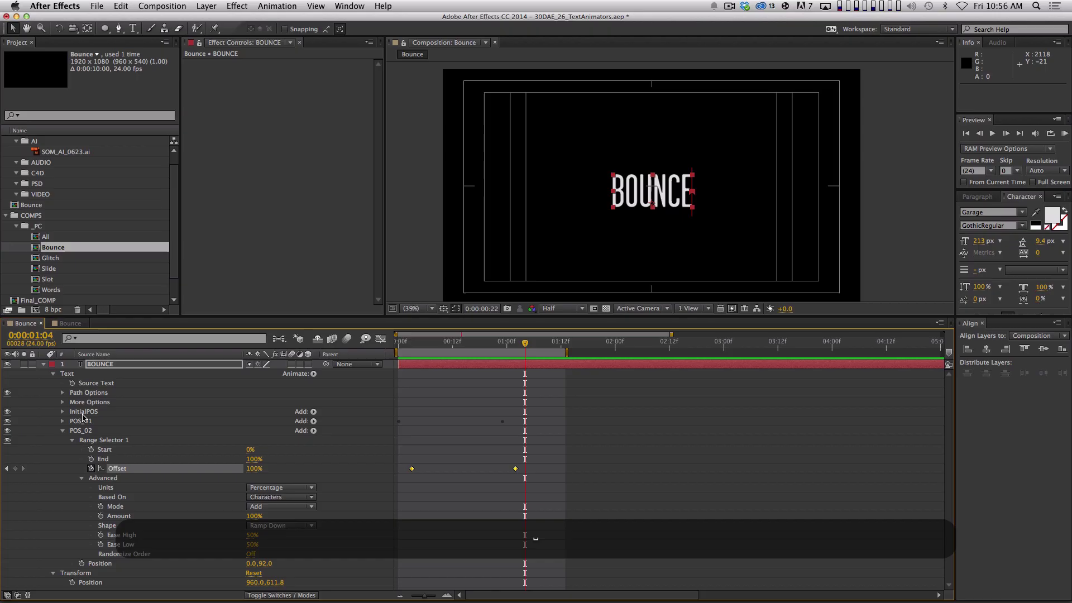
- Collapse the BOUNCE layer, deselect it, and RAM preview the letters' bounce
left_click(44, 365)
left_click(253, 483)
key("KP_0")
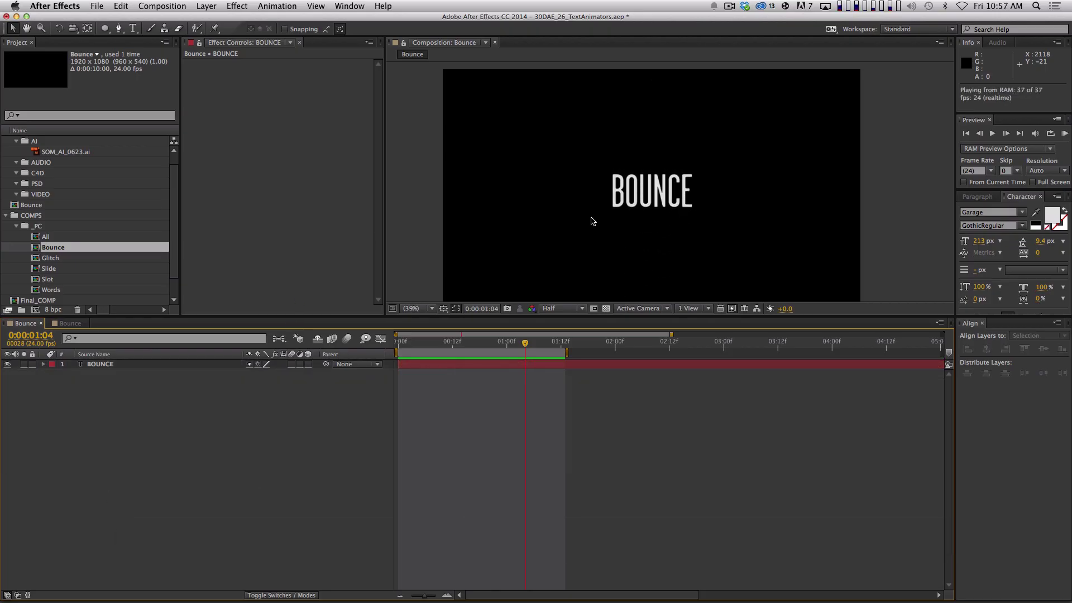
key("space")
- Reveal the BOUNCE layer's modified properties with all three animators collapsed, and set the current time to 0:00:00:23
left_click(163, 365)
key("u")
key("u")
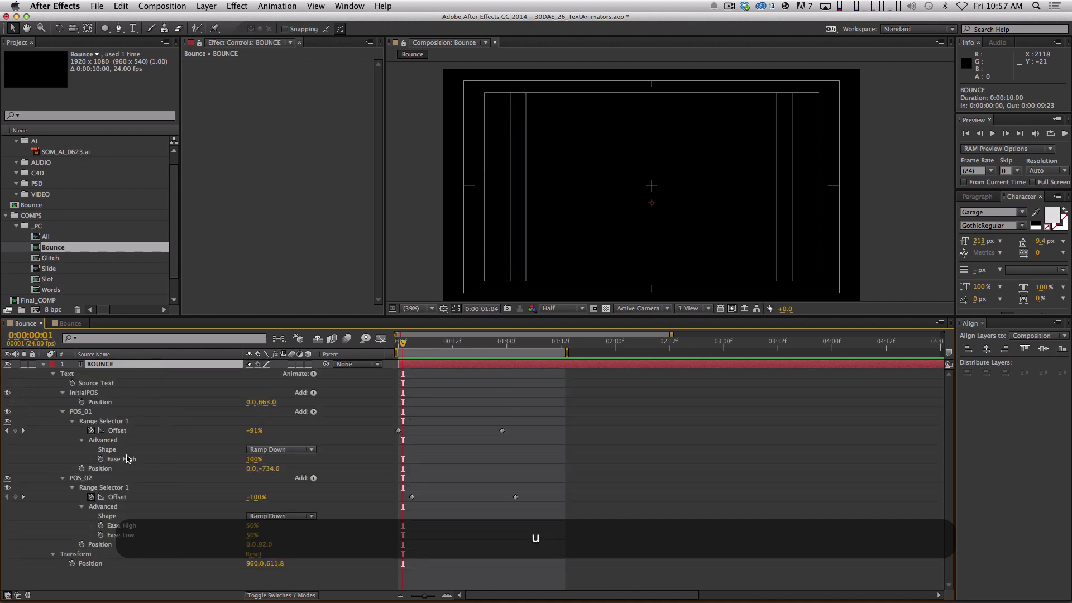
left_click(62, 392)
left_click(62, 401)
left_click(62, 412)
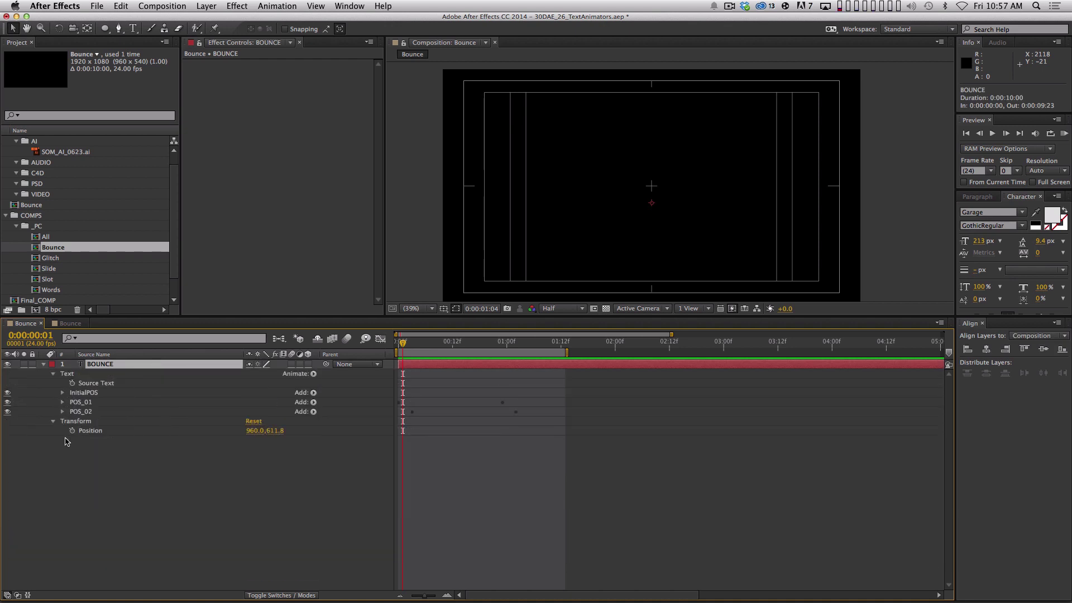
left_click(96, 434)
left_click_drag(407, 343, 504, 331)
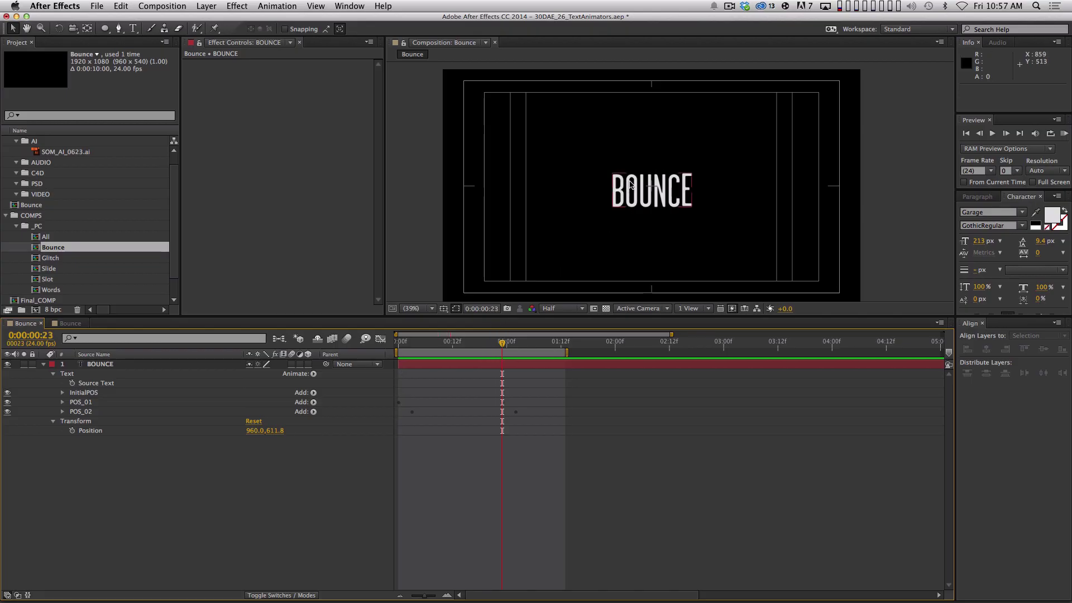
- Duplicate the POS_02 animator and set the copy's Position to 0.0, -45.0
left_click(107, 411)
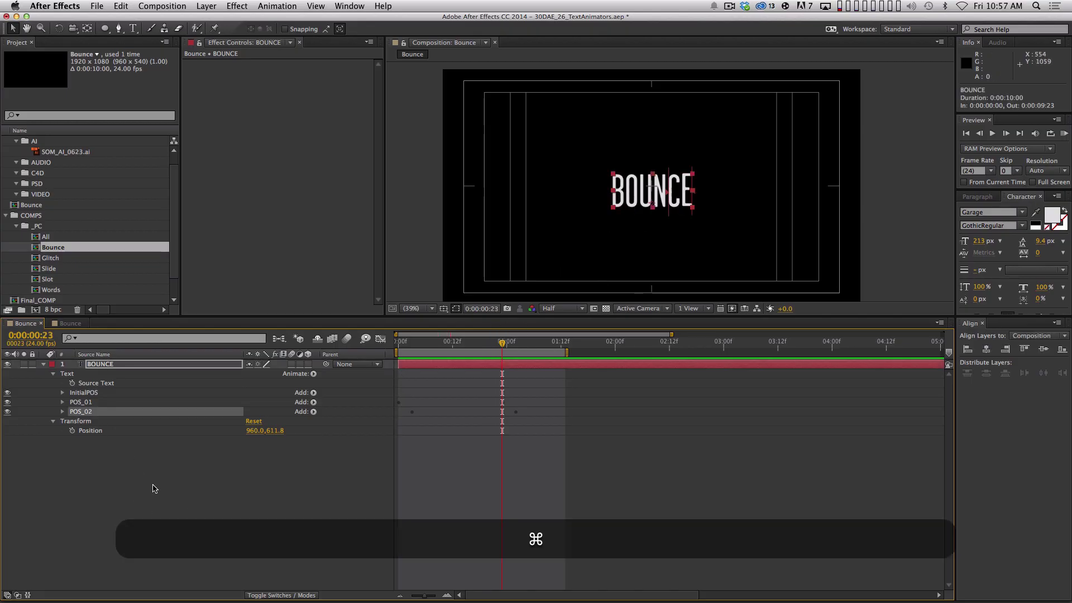
key("super+d")
left_click(61, 421)
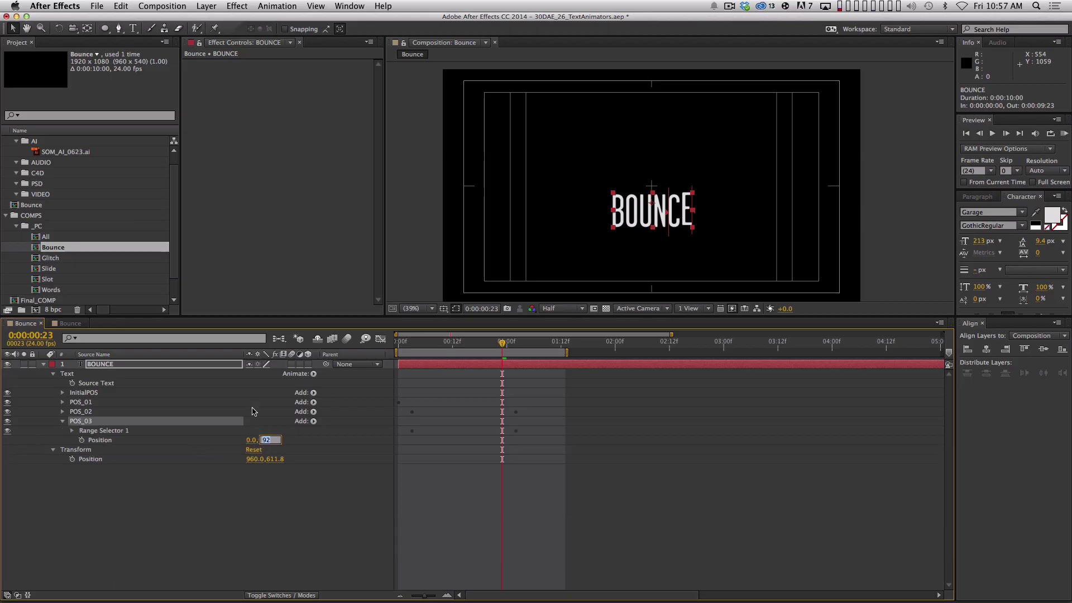
type("-45")
key("Return")
- Reveal the modified properties, shift both POS_03 Offset keyframes so the first sits at 0:00:00:05, and RAM preview
key("u")
key("u")
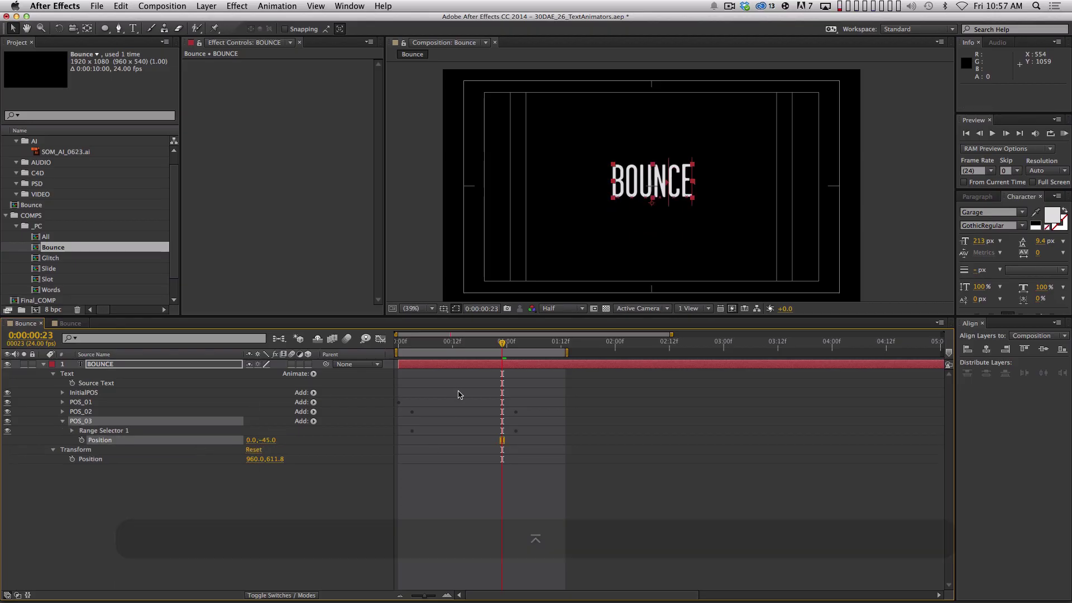
left_click_drag(551, 550, 420, 576)
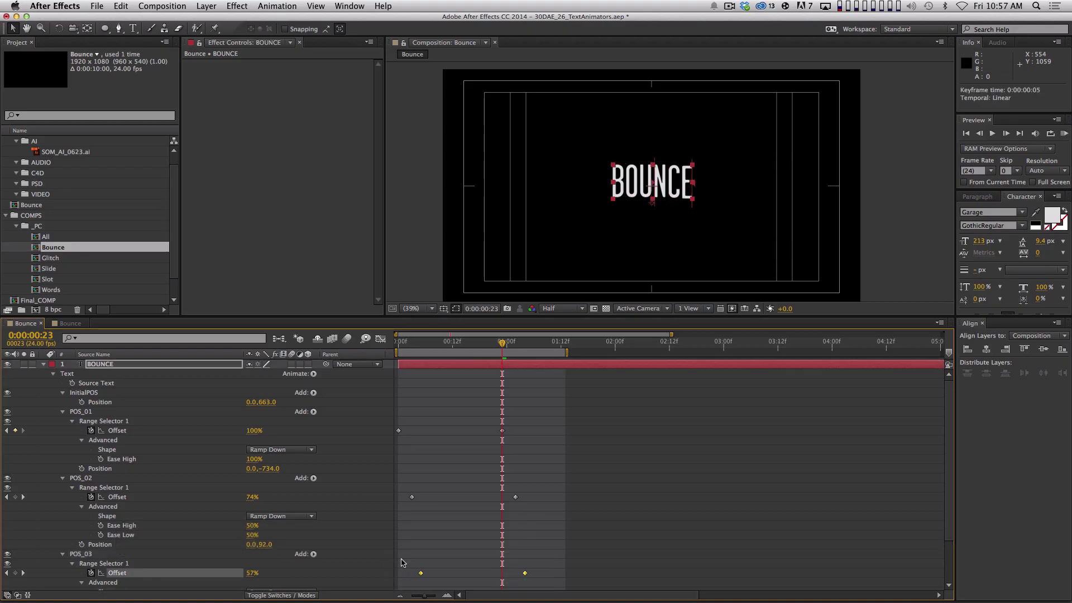
key("KP_0")
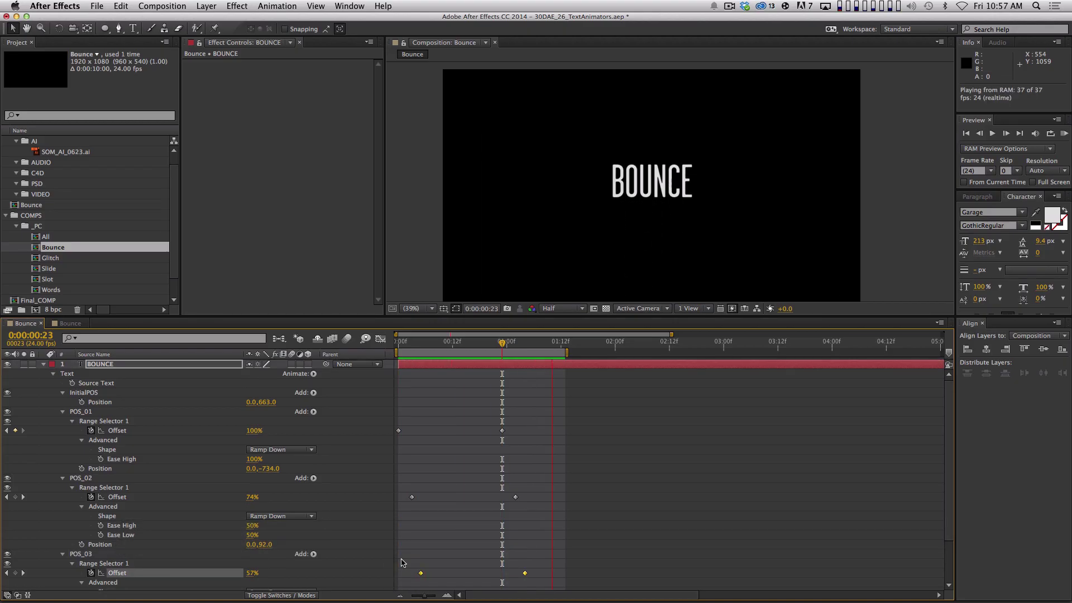
key("space")
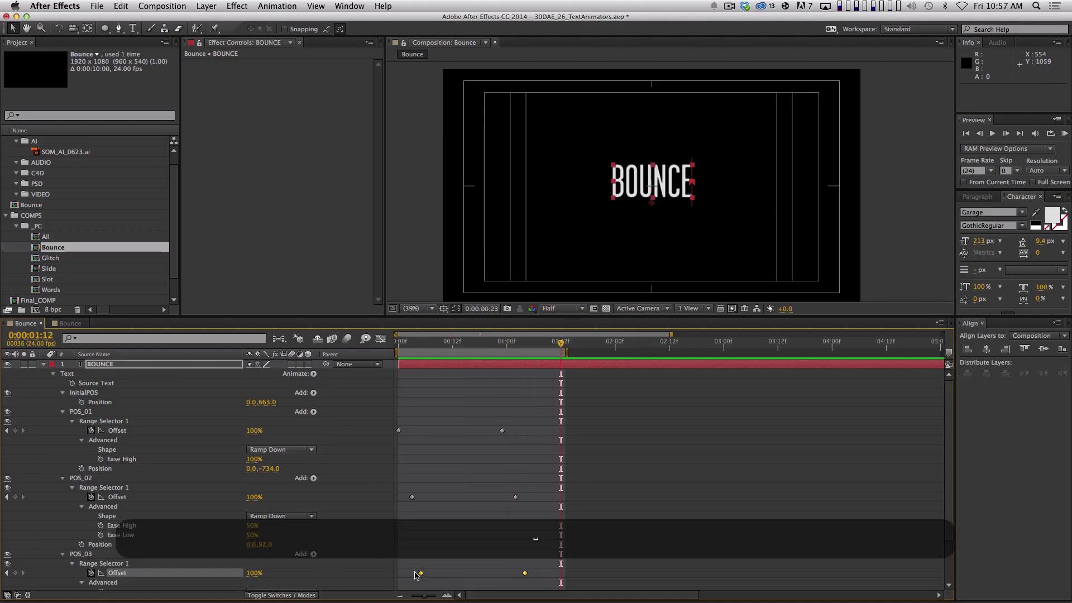
- Move both POS_03 Offset keyframes later so the first sits at 0:00:00:07, and RAM preview the bounce
left_click(420, 573)
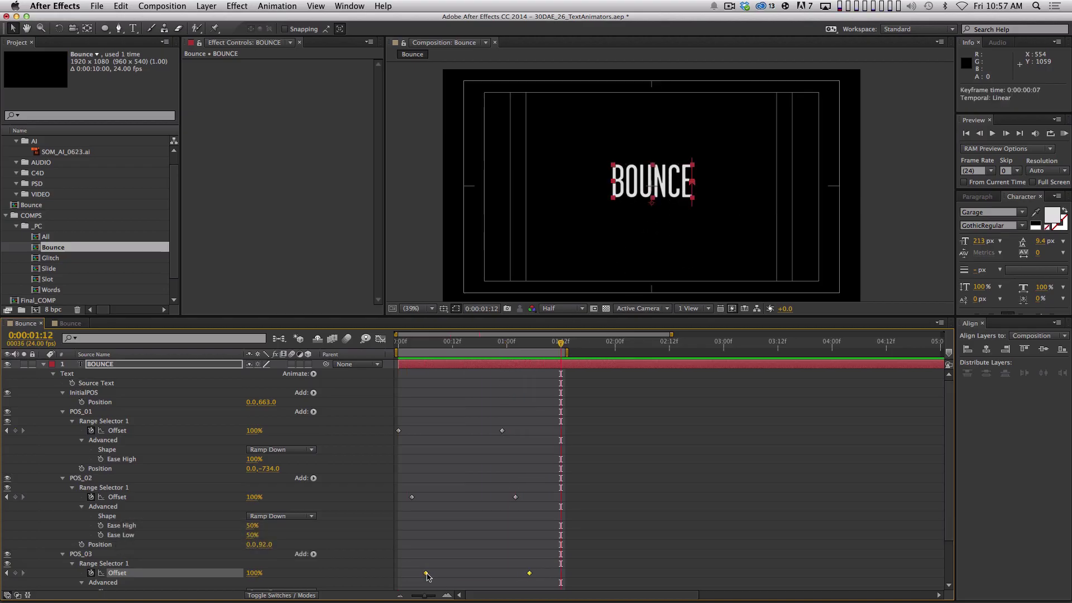
left_click_drag(426, 572, 430, 573)
key("KP_0")
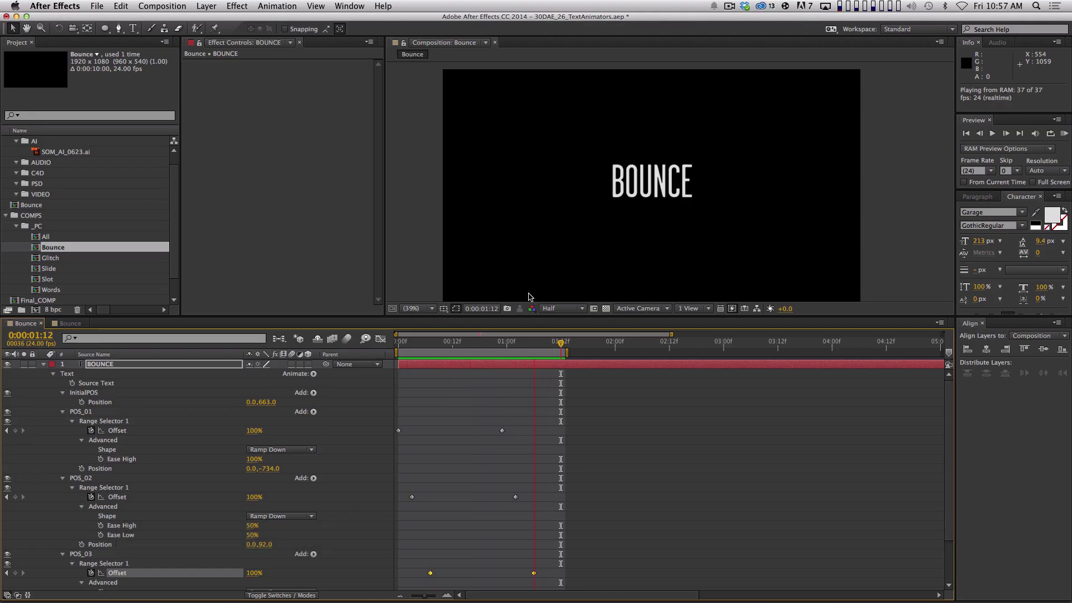
key("space")
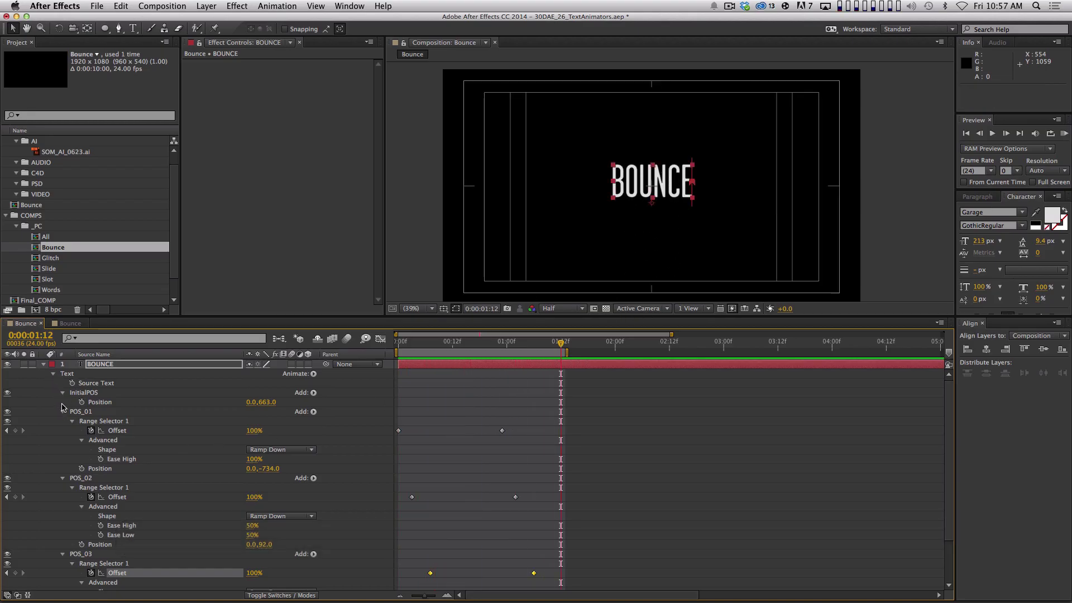
- Collapse InitialPOS, POS_01, POS_02 and POS_03 and RAM preview the complete bounce animation
left_click(62, 392)
left_click(63, 401)
left_click(63, 412)
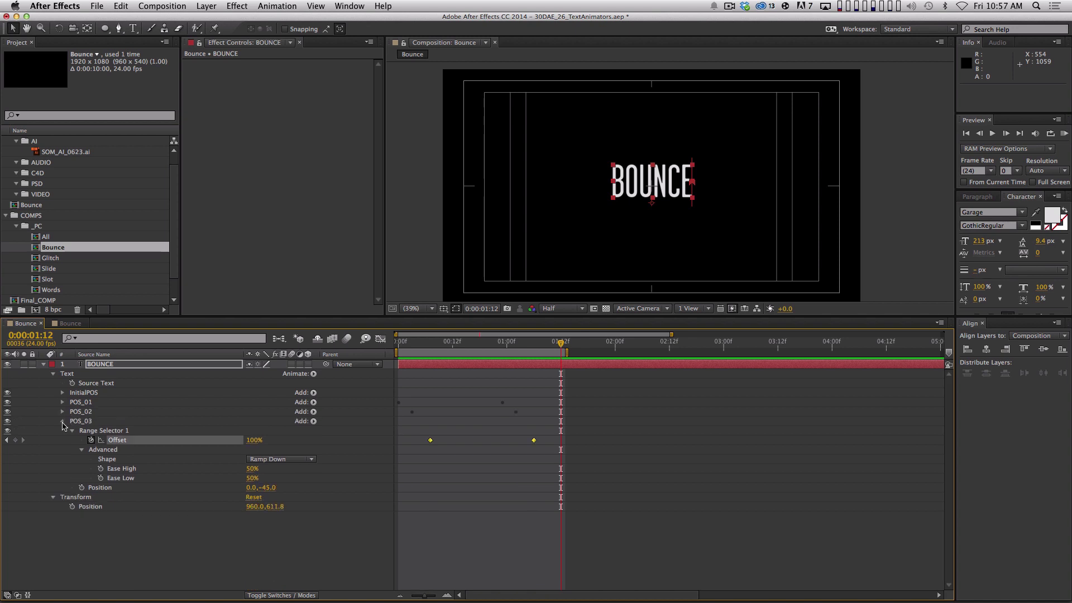
left_click(63, 420)
key("KP_0")
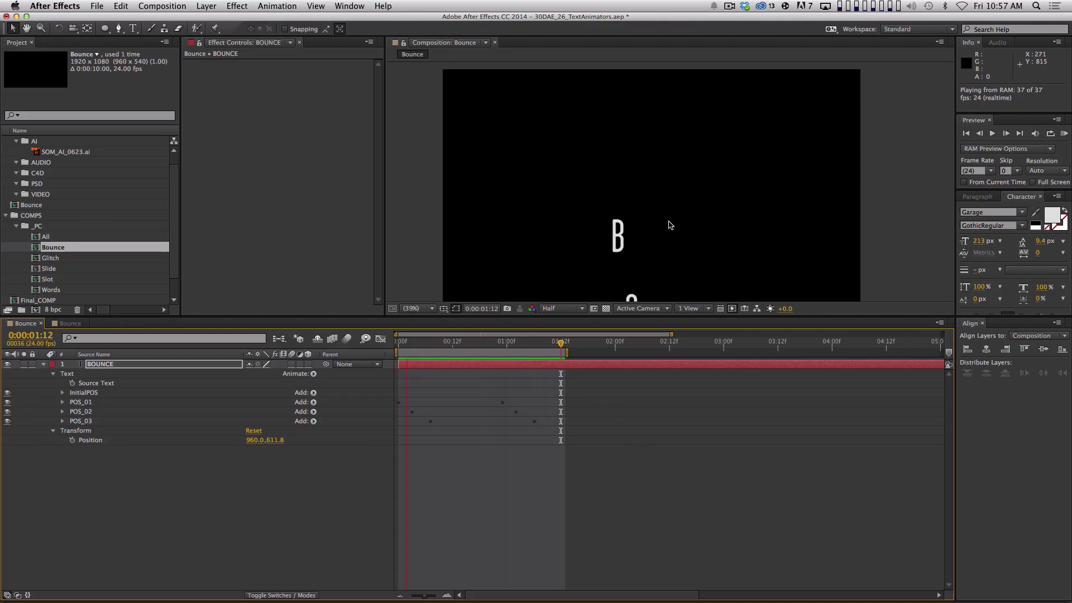
key("space")
- Reveal only the Offset keyframes of the BOUNCE layer and move both POS_02 and POS_03 keyframe pairs three frames later
left_click_drag(402, 342, 439, 345)
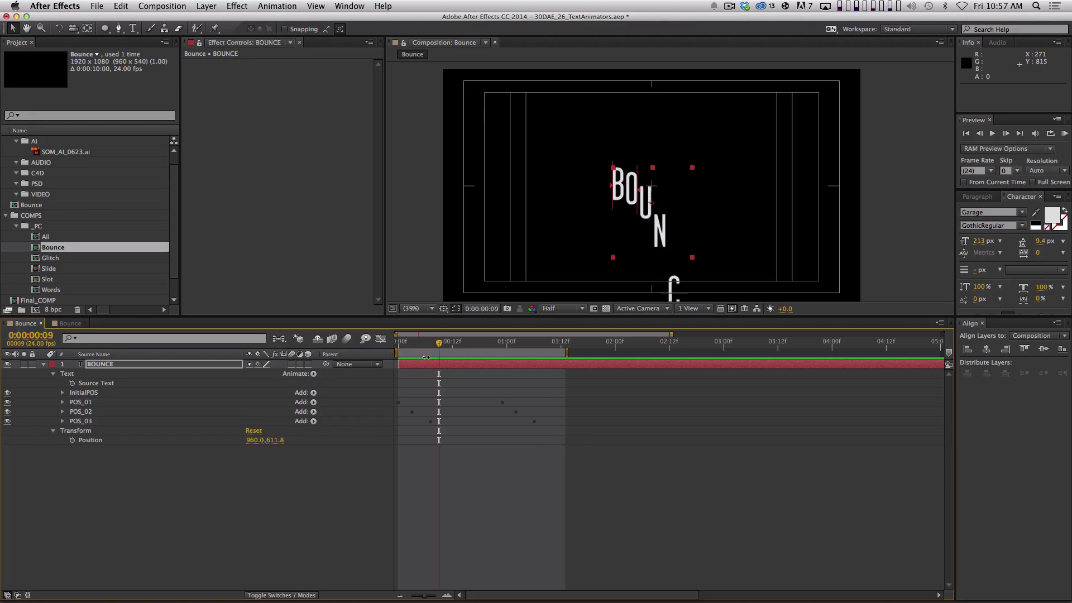
key("u")
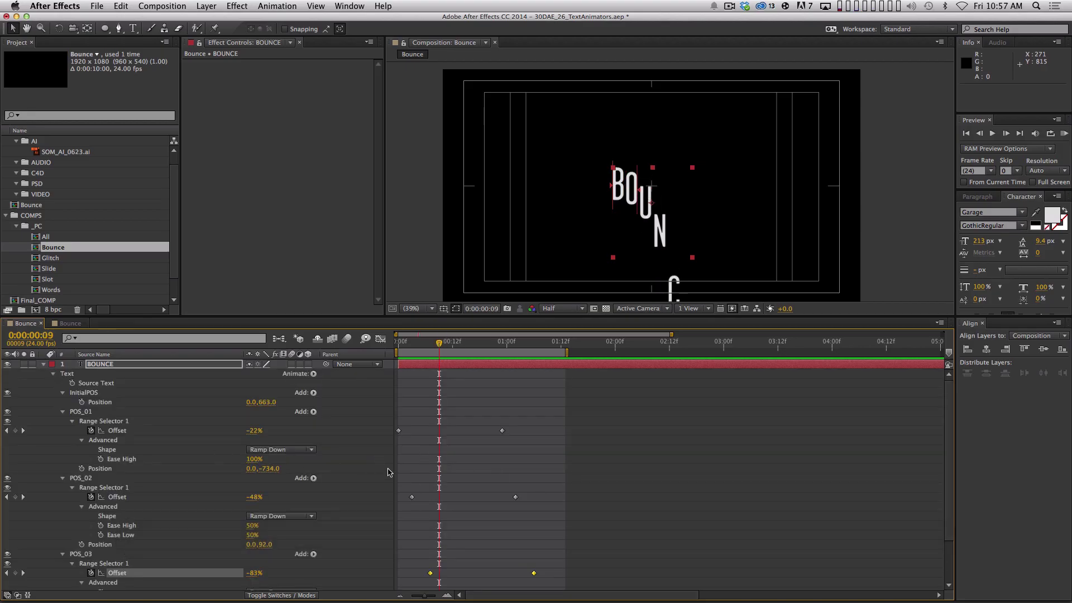
key("u")
key("u")
left_click_drag(528, 393, 401, 460)
left_click_drag(412, 403, 426, 405)
left_click_drag(421, 419, 629, 448)
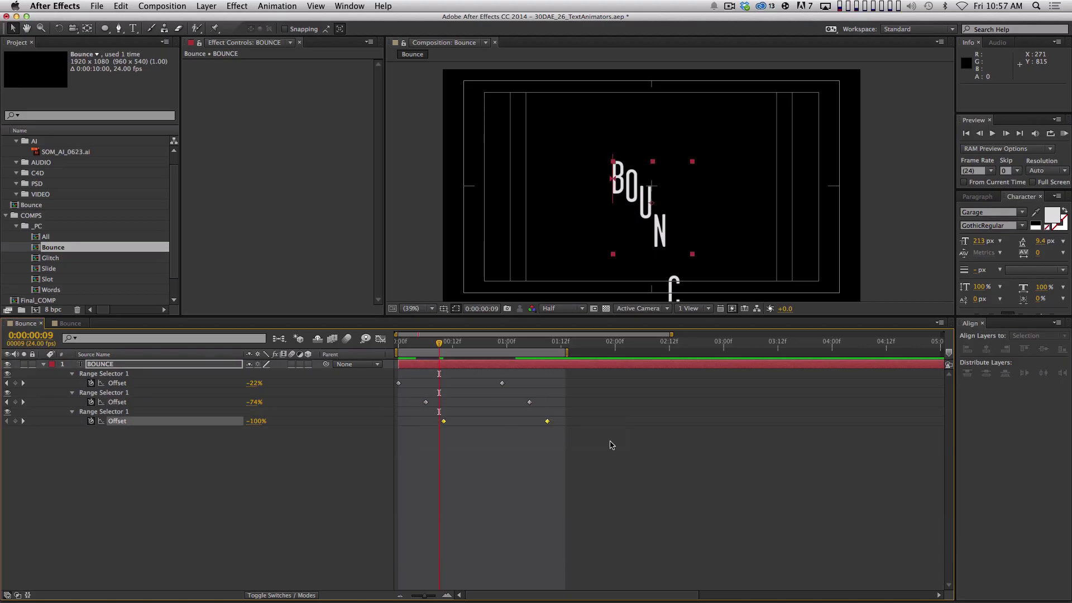
- Move both POS_03 Offset keyframes another three frames later and RAM preview the bounce
left_click_drag(444, 424, 456, 423)
left_click(447, 418)
key("KP_0")
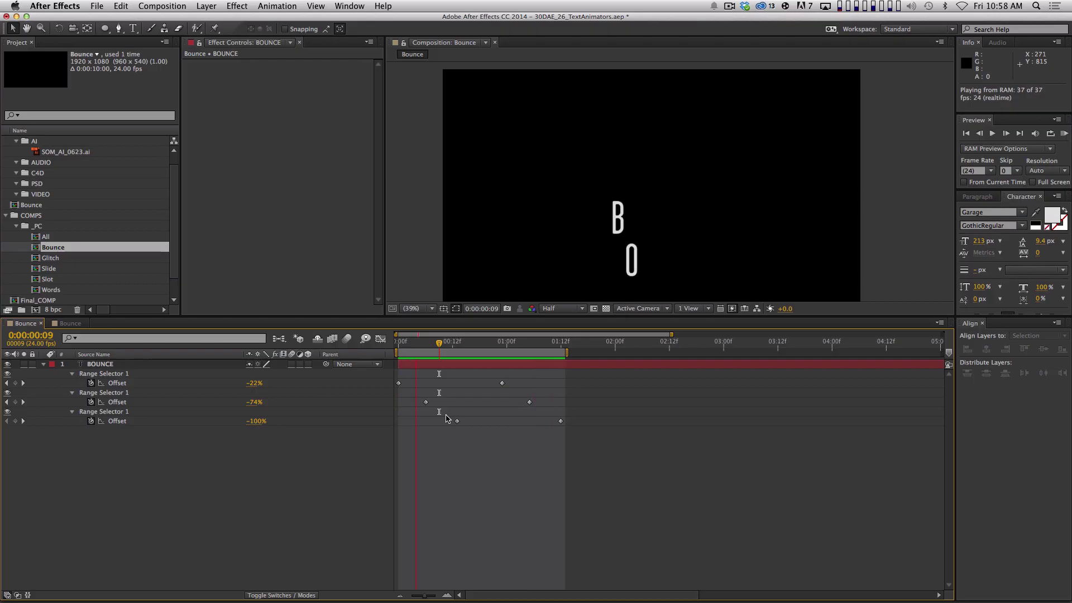
key("space")
- Move the last Offset keyframes of POS_01, POS_02 and POS_03 together about four frames earlier and RAM preview
left_click_drag(631, 449, 483, 389)
key("KP_0")
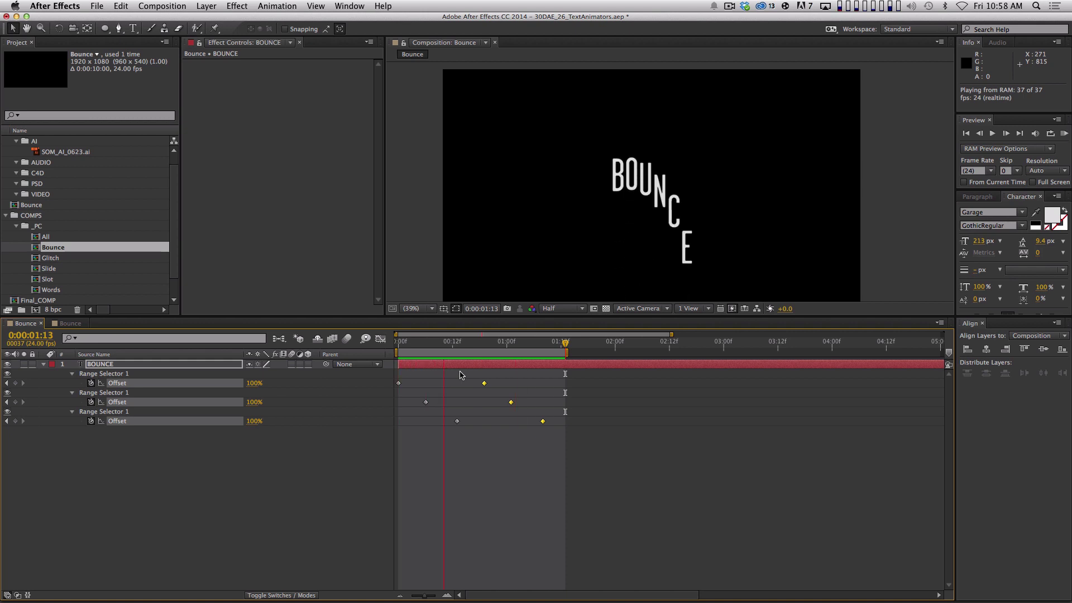
key("space")
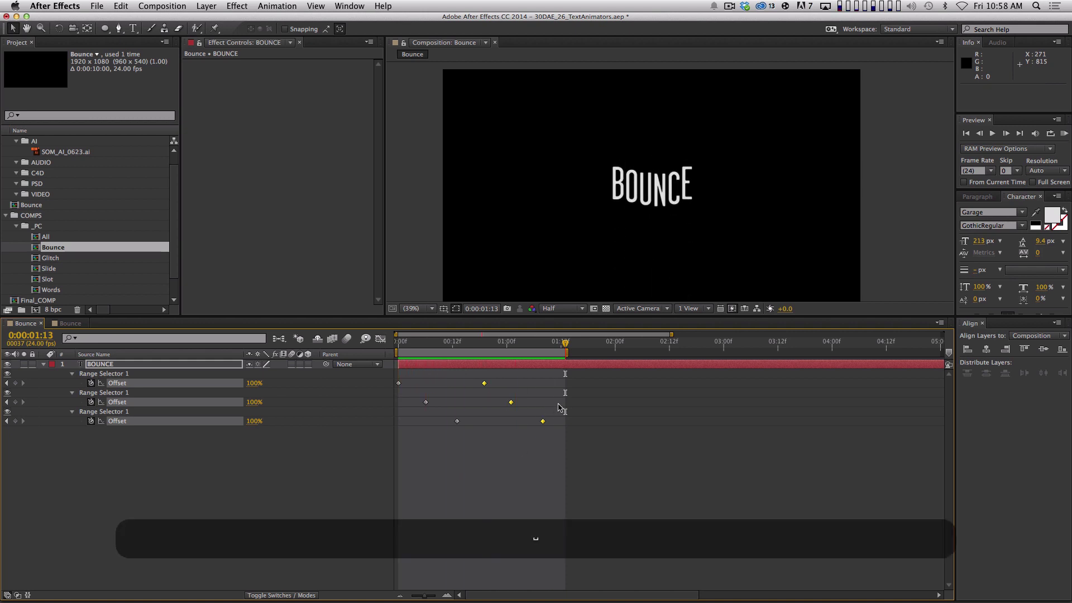
- Shift the POS_02 Offset keyframes to start at 0:00:00:05 and the POS_03 pair to end at 0:00:01:05, and RAM preview
left_click_drag(558, 497, 418, 404)
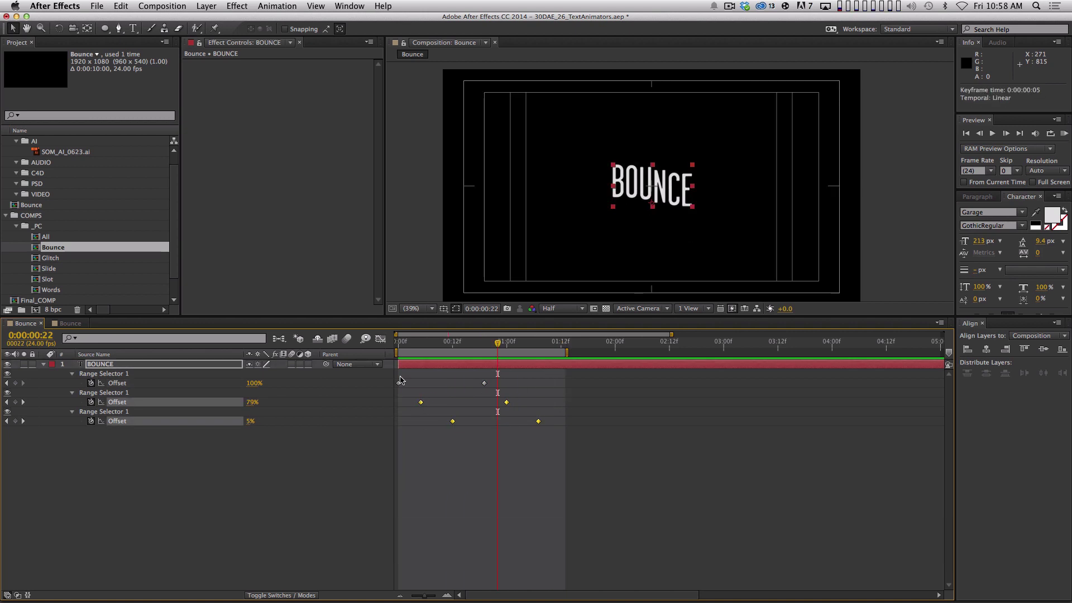
key("KP_0")
key("apostrophe")
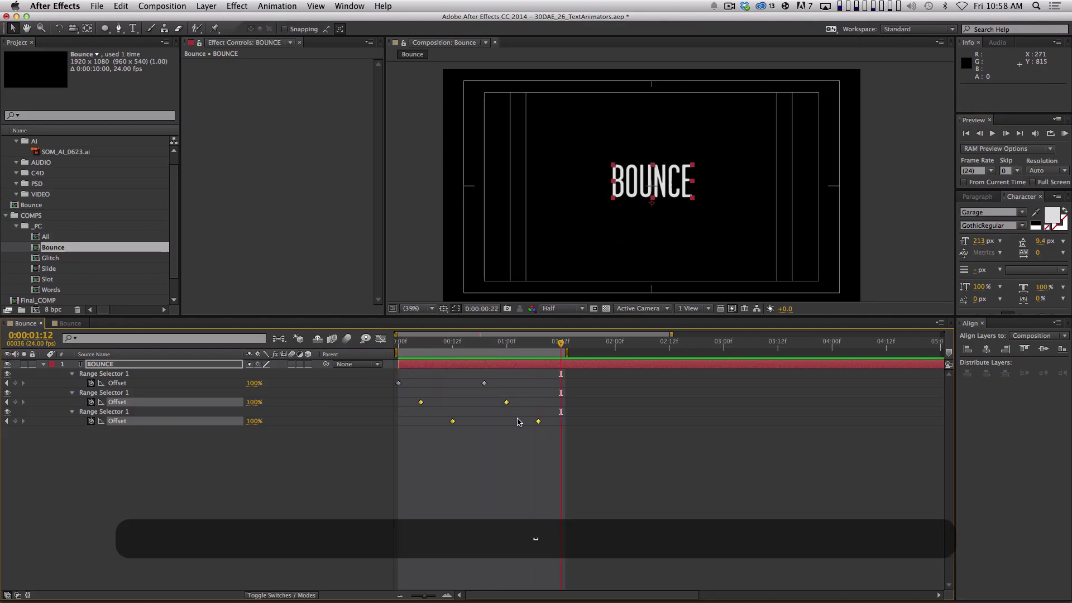
left_click(452, 421)
left_click_drag(535, 419, 528, 422)
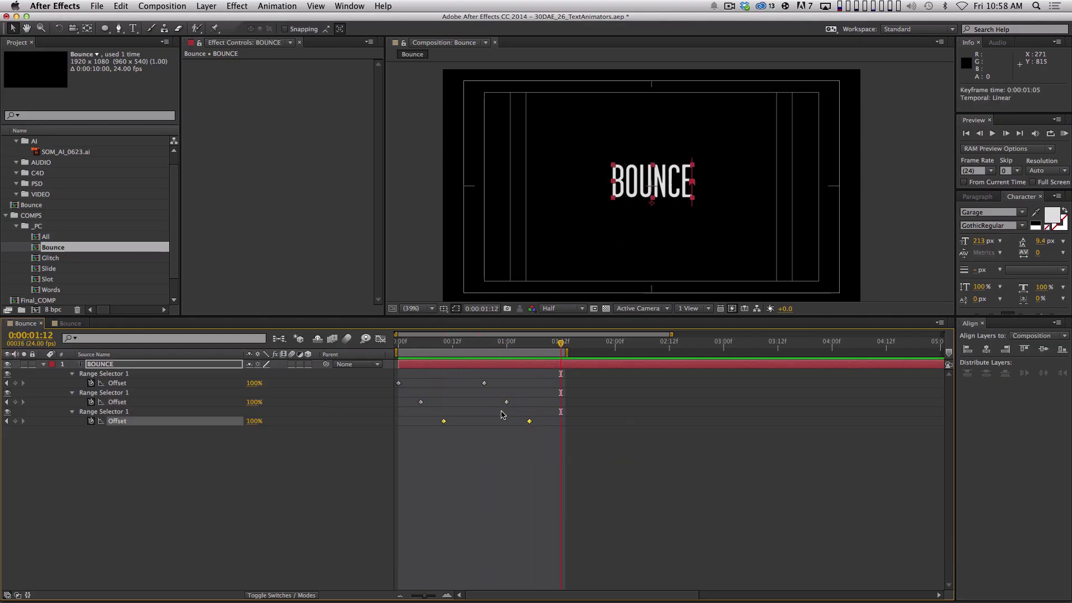
key("KP_0")
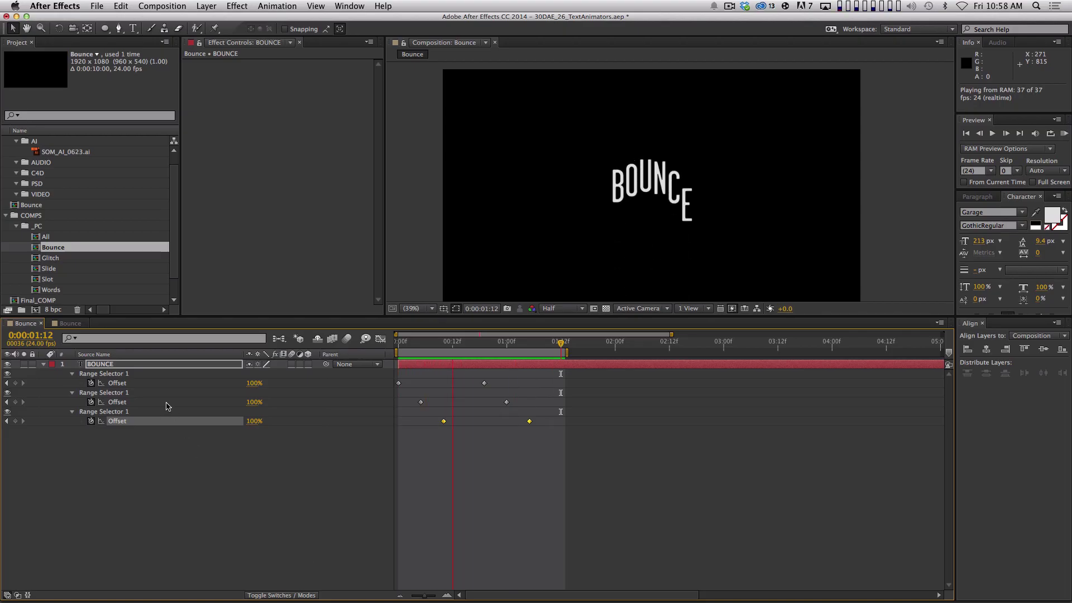
key("space")
- Collapse and duplicate the BOUNCE layer, hide the original, replace the copy's text with a person's full name and RAM preview
left_click(169, 526)
left_click(101, 366)
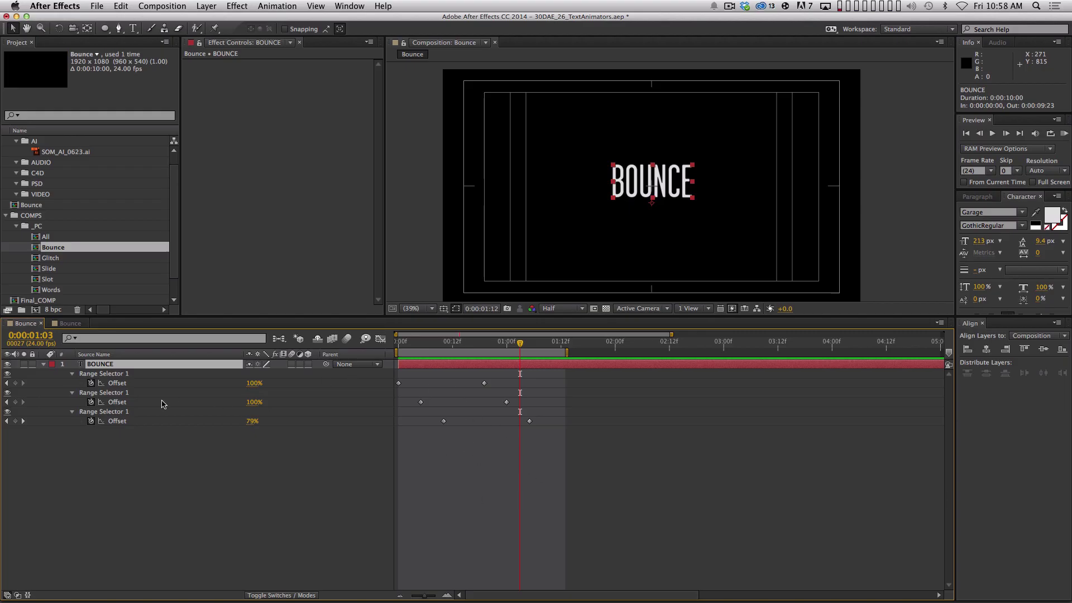
left_click(44, 365)
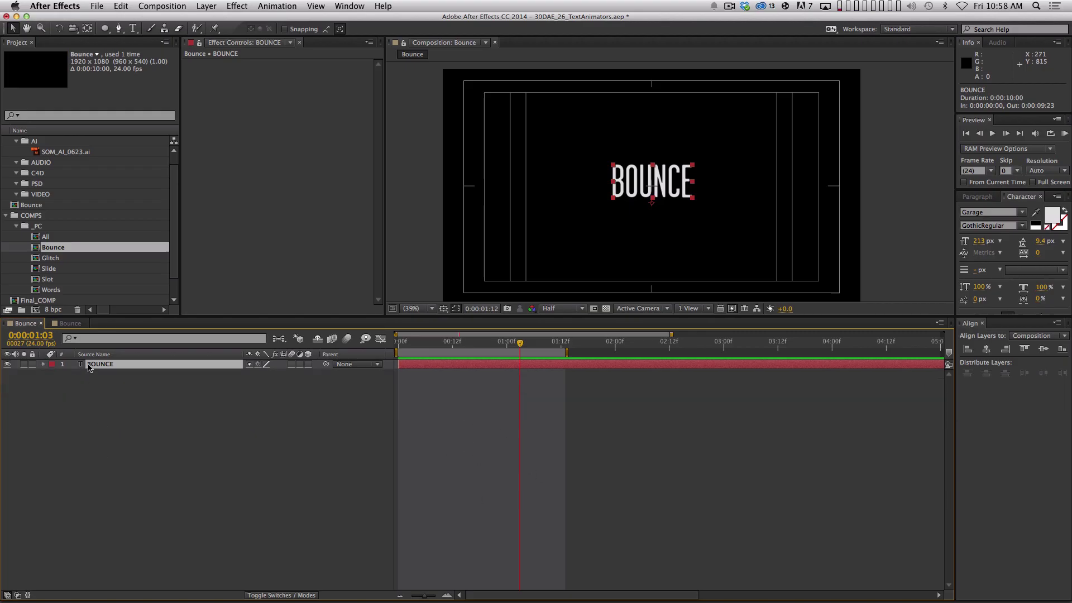
key("super+d")
double_click(132, 366)
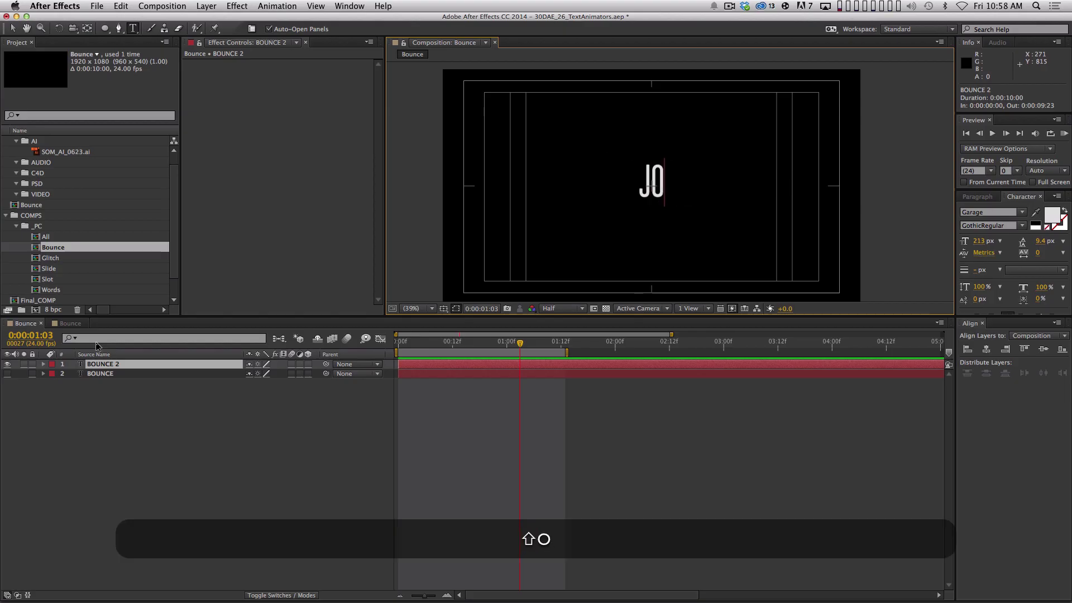
type("JOEY KORENMAN")
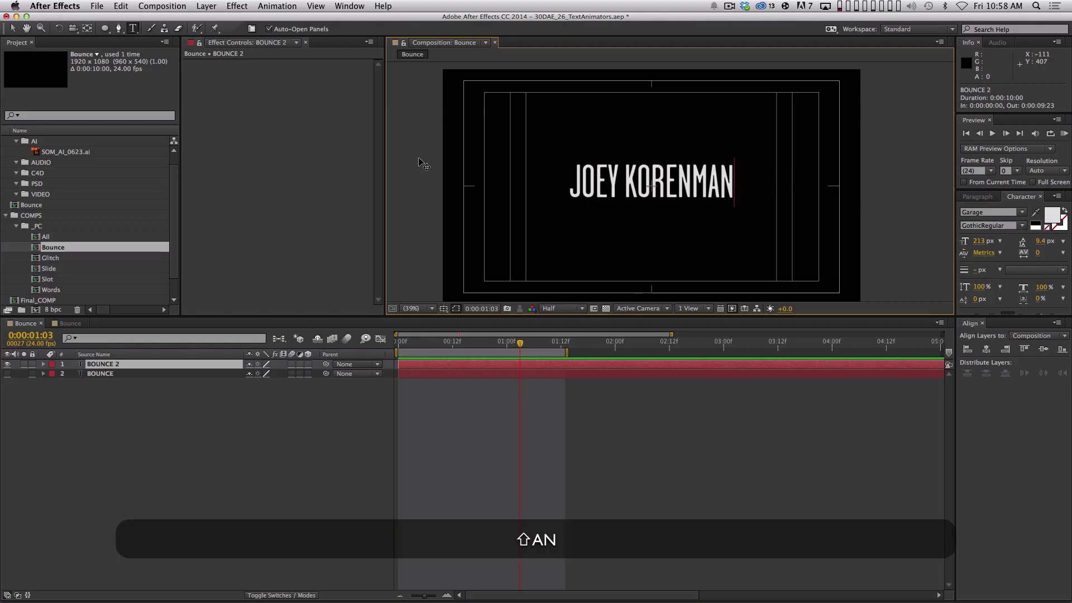
key("KP_Enter")
key("KP_0")
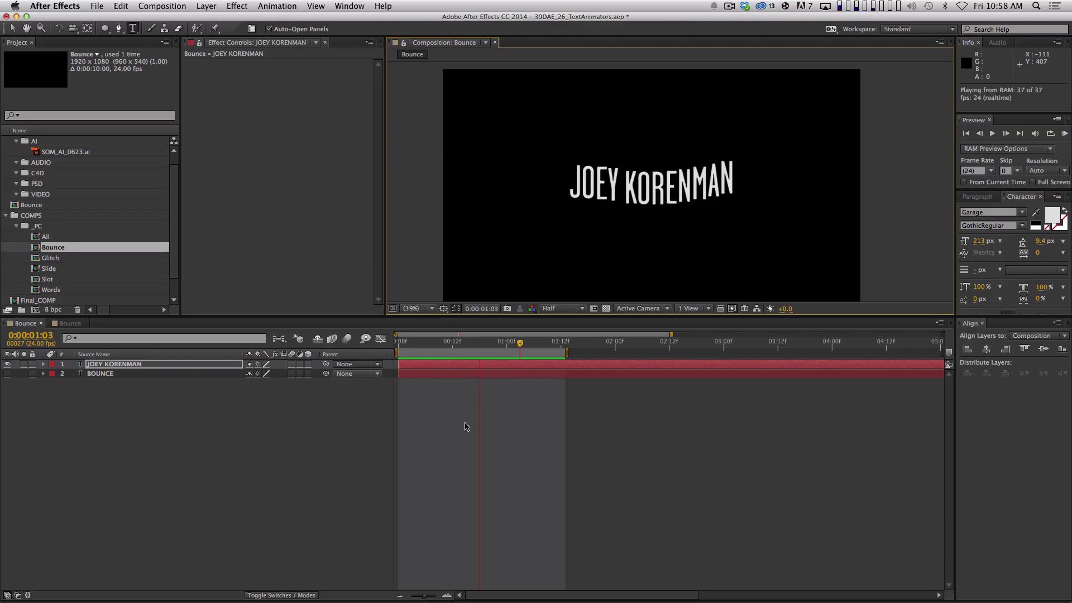
key("space")
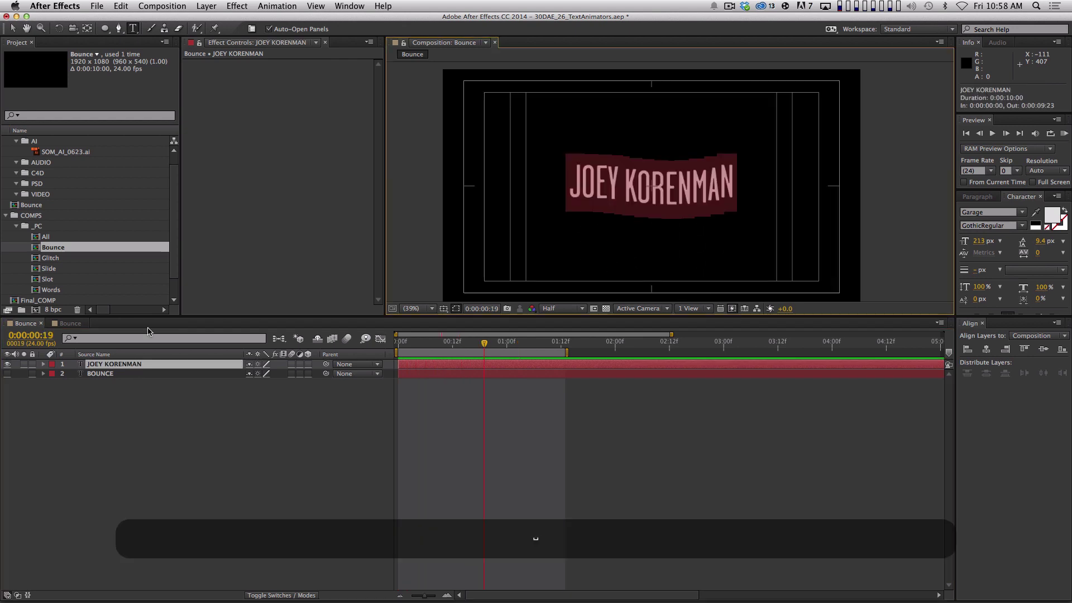
- Replace the duplicated layer's text with SCHOOL OF MOTION and RAM preview the animation
type("SCHOOL")
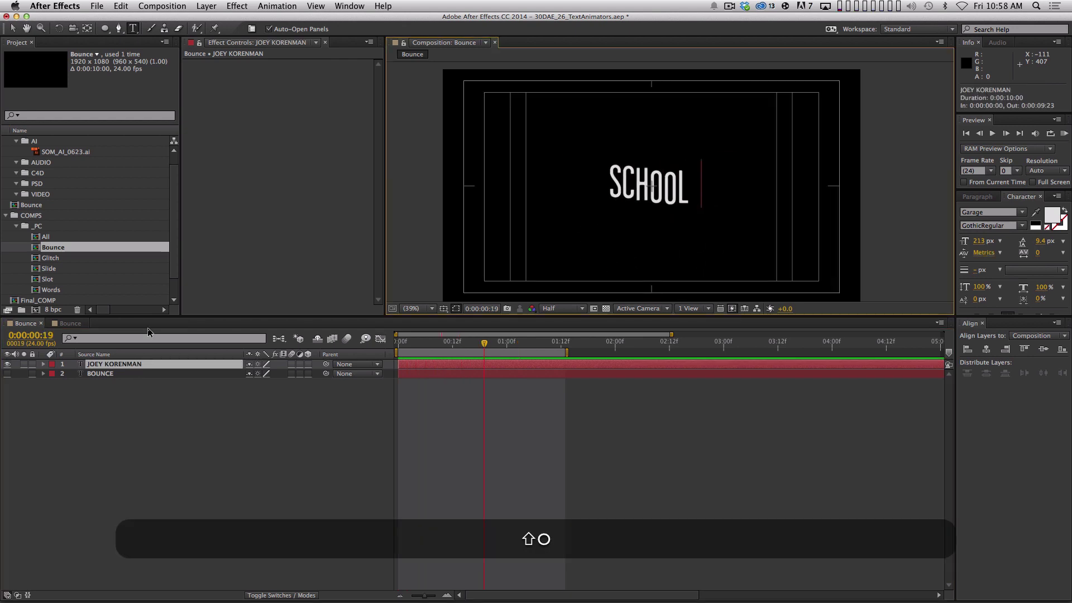
type(" OF MOTION")
key("KP_Enter")
key("KP_0")
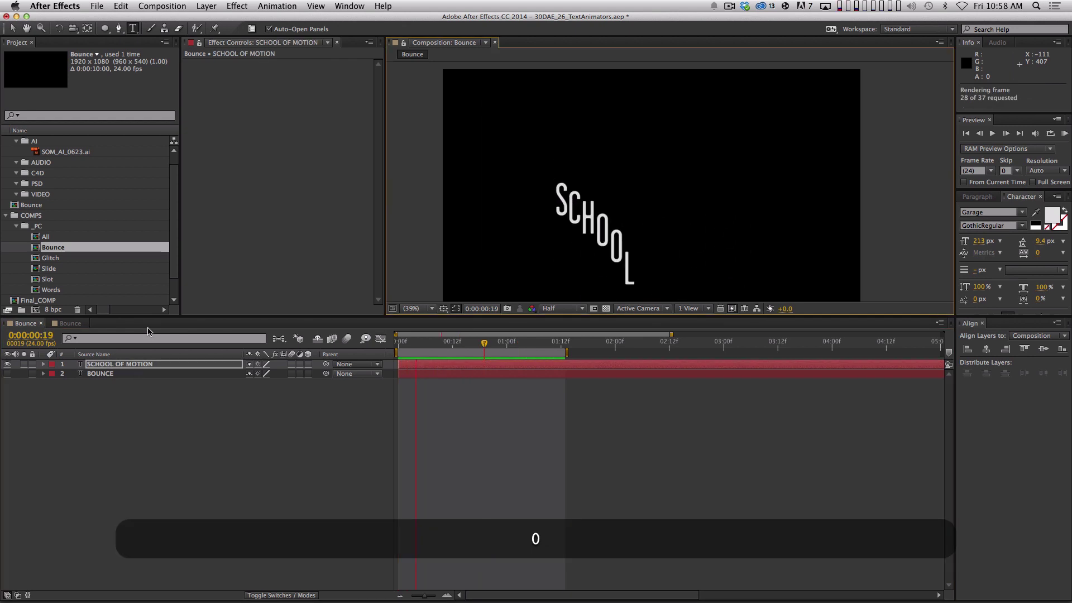
key("space")
- Reveal the SCHOOL OF MOTION keyframes, move the three last Offset keyframes later so POS_03 ends at 0:00:01:08, and RAM preview
key("u")
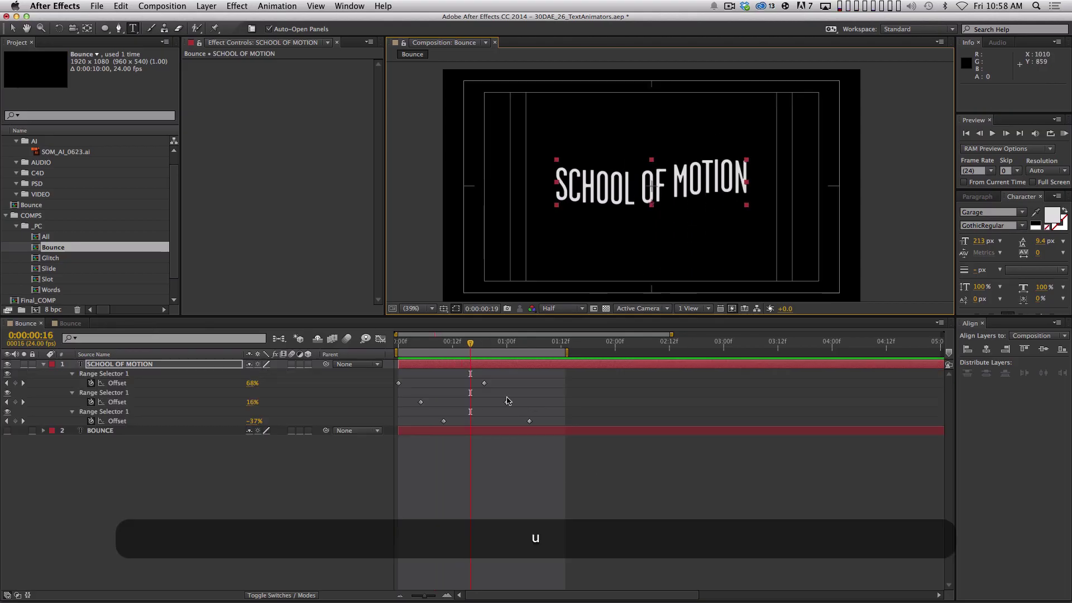
left_click_drag(473, 378, 558, 434)
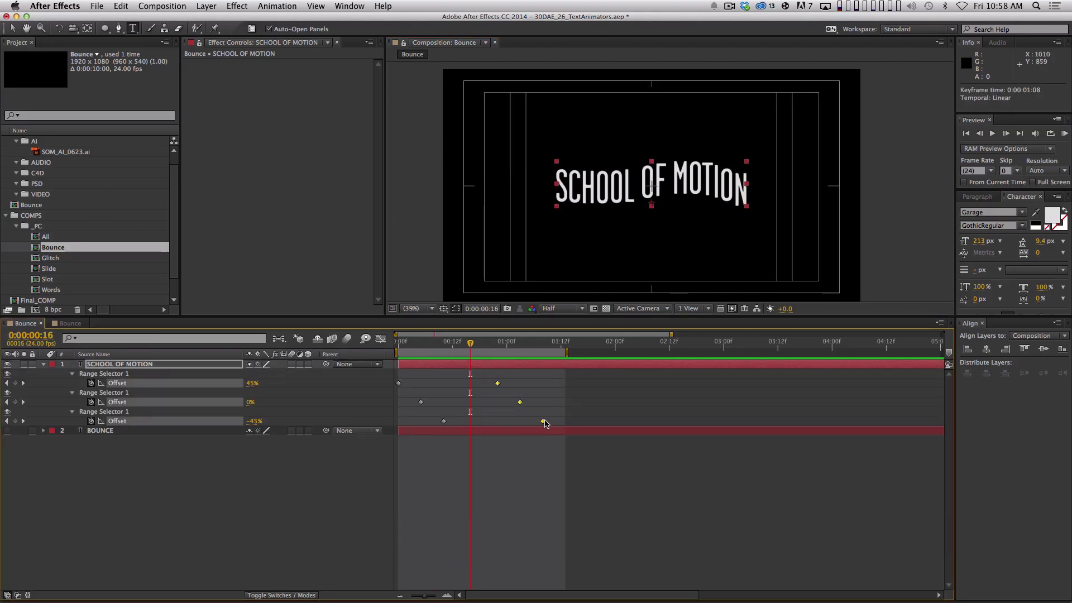
key("KP_0")
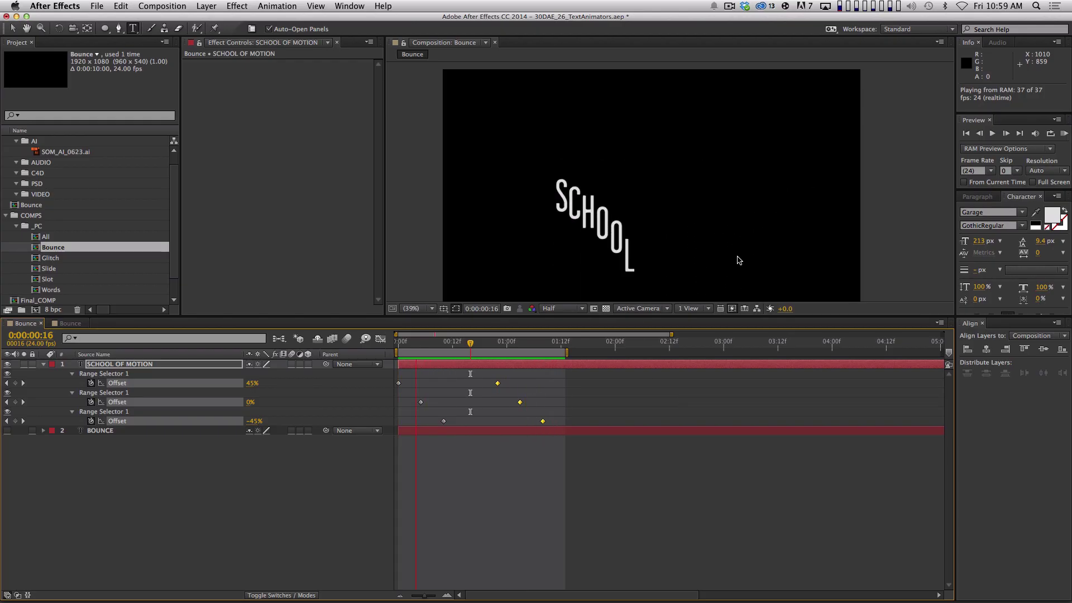
key("space")
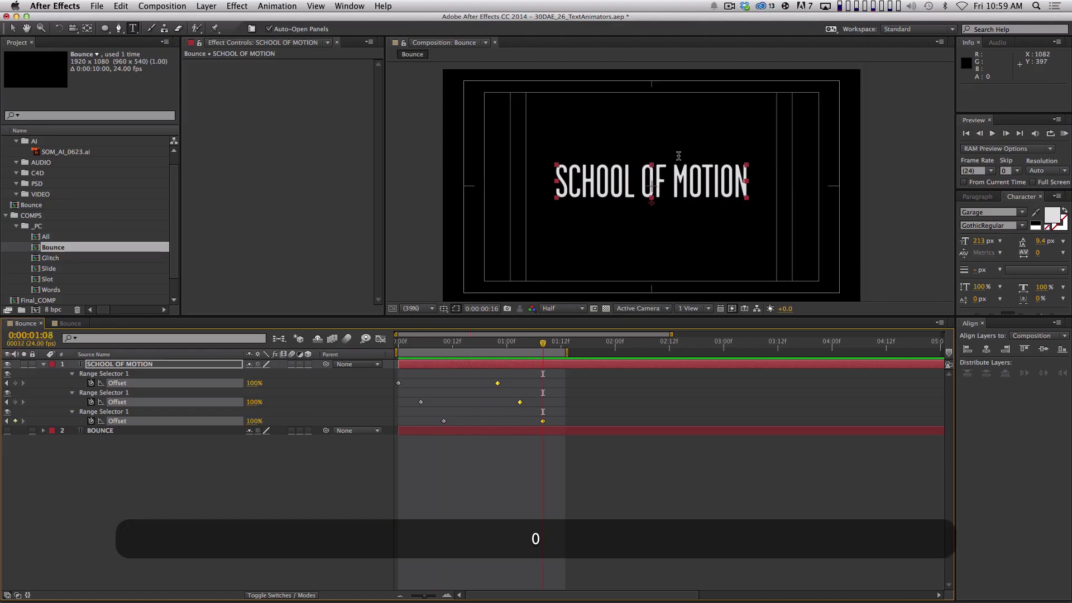
key("KP_0")
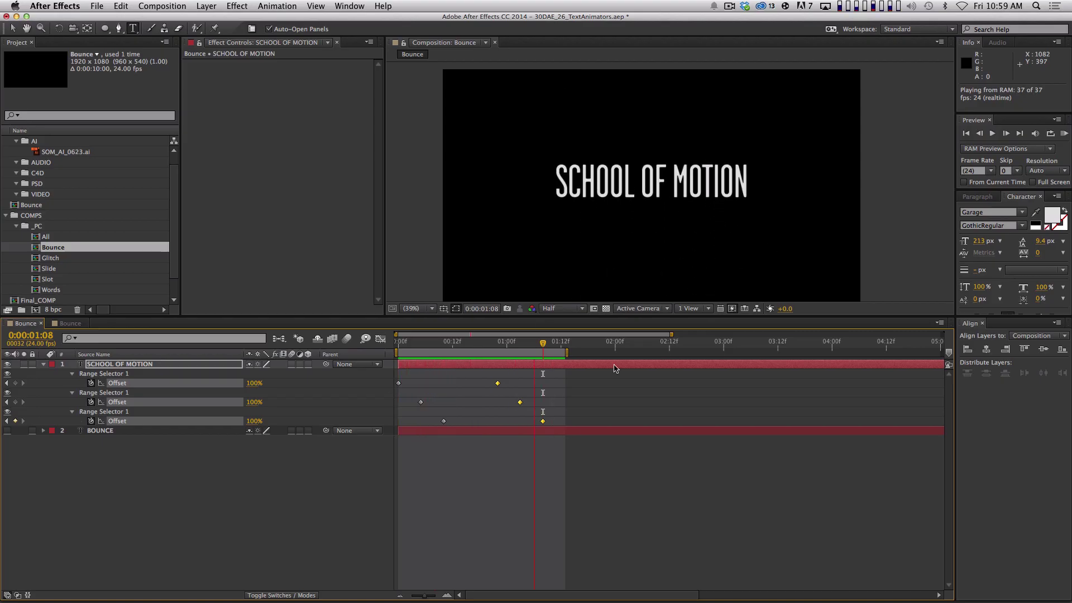
key("space")
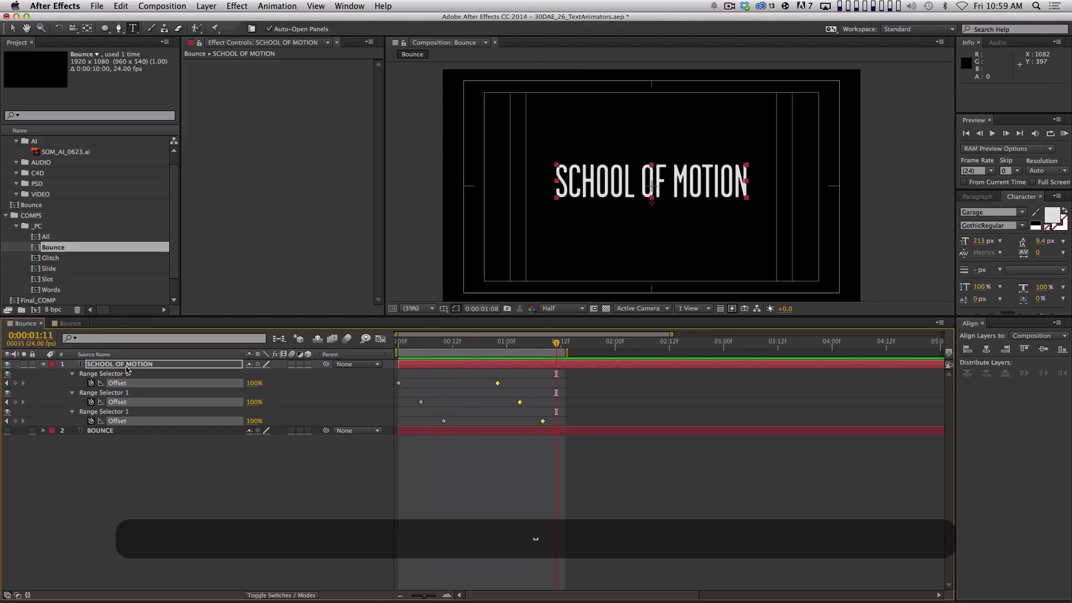
- Collapse the SCHOOL OF MOTION layer and create a new 10-second HDTV 1080 24 composition named Glitch
left_click(188, 511)
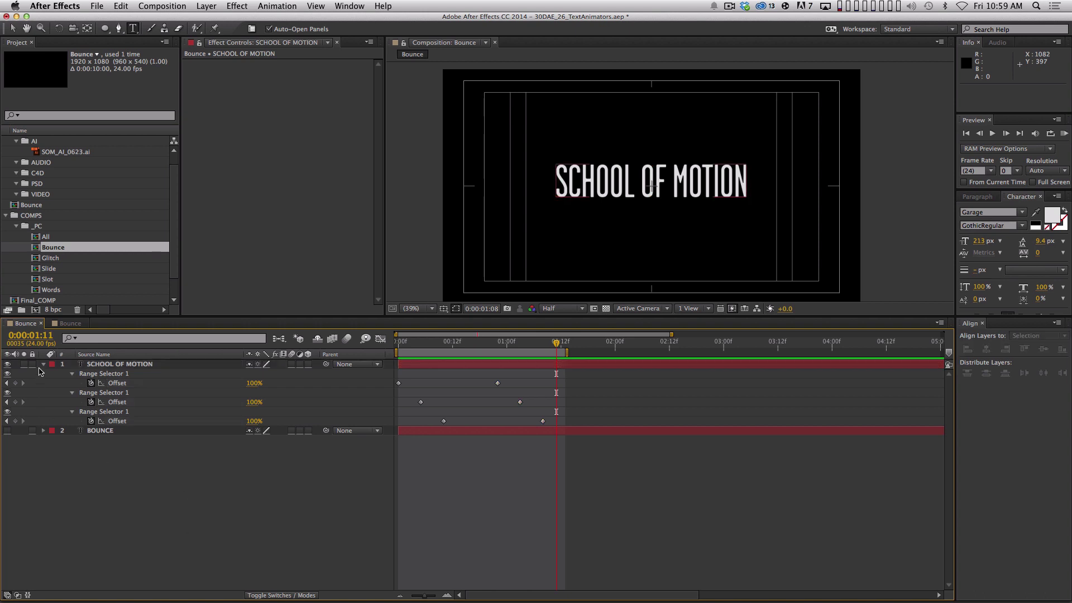
left_click(44, 363)
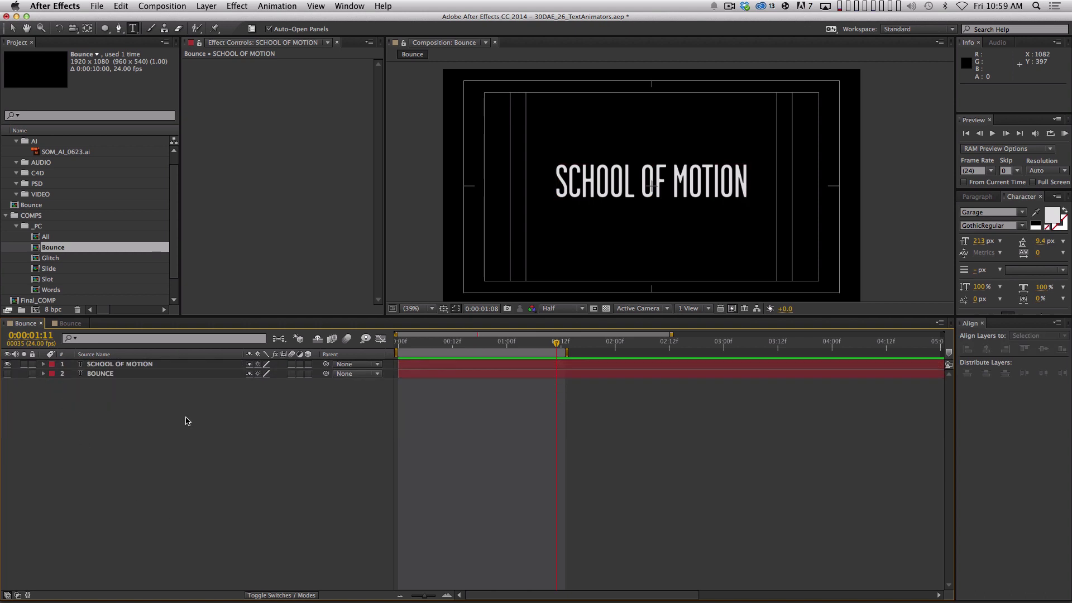
key("super+n")
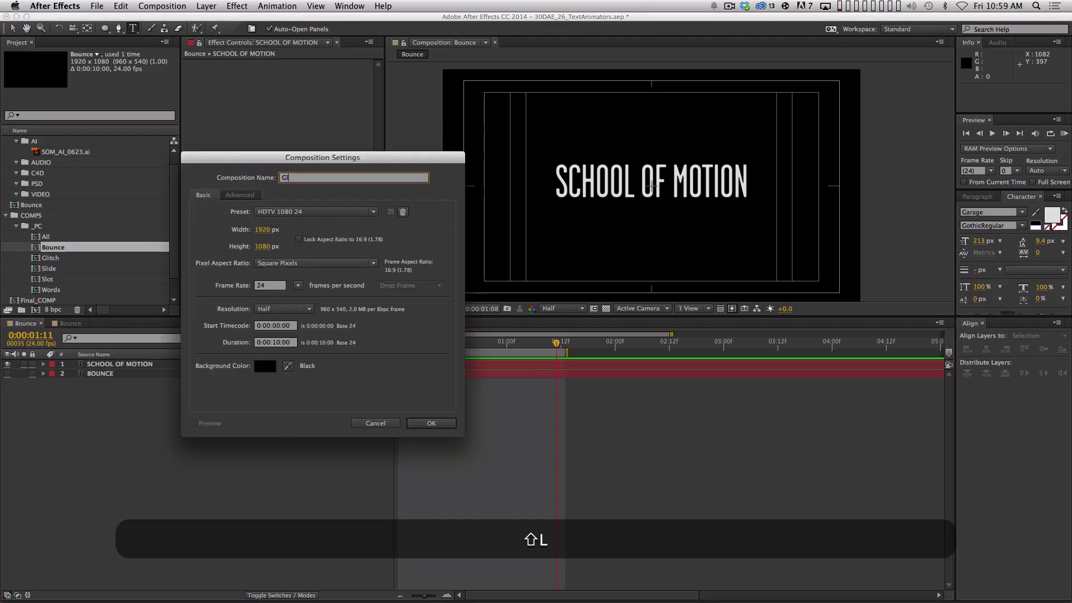
key("Return")
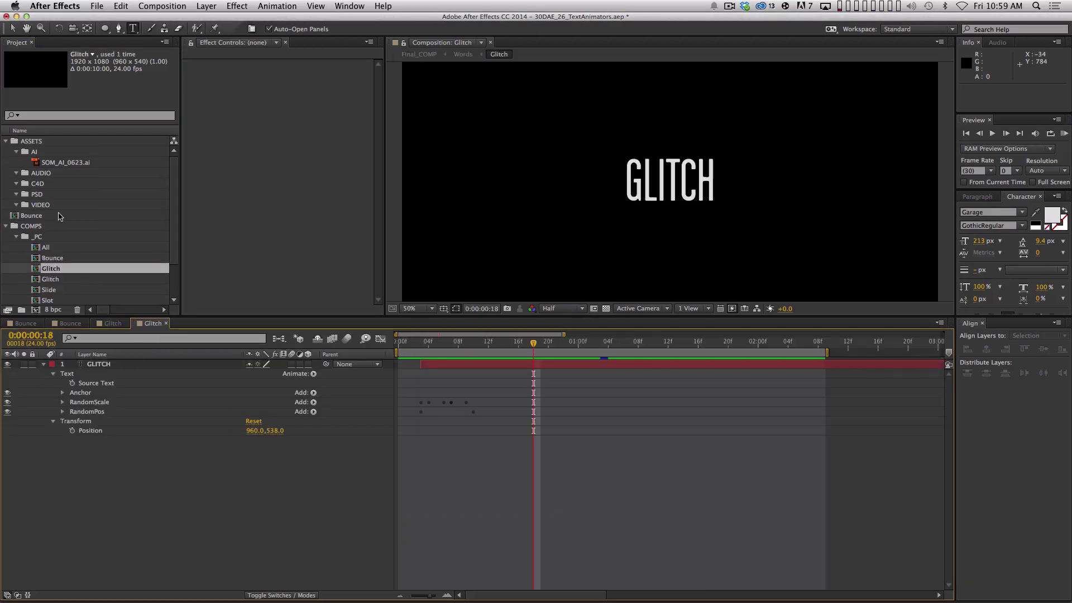
- End the work area of the finished Glitch composition at 0:00:01:12 and RAM preview its animation
key("space")
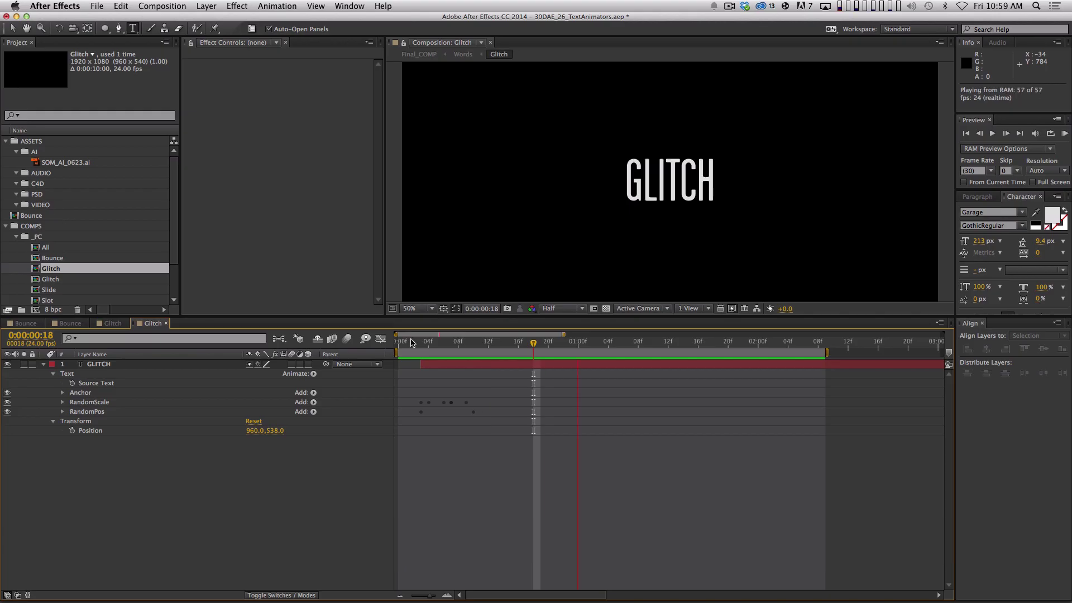
key("space")
key("n")
key("KP_0")
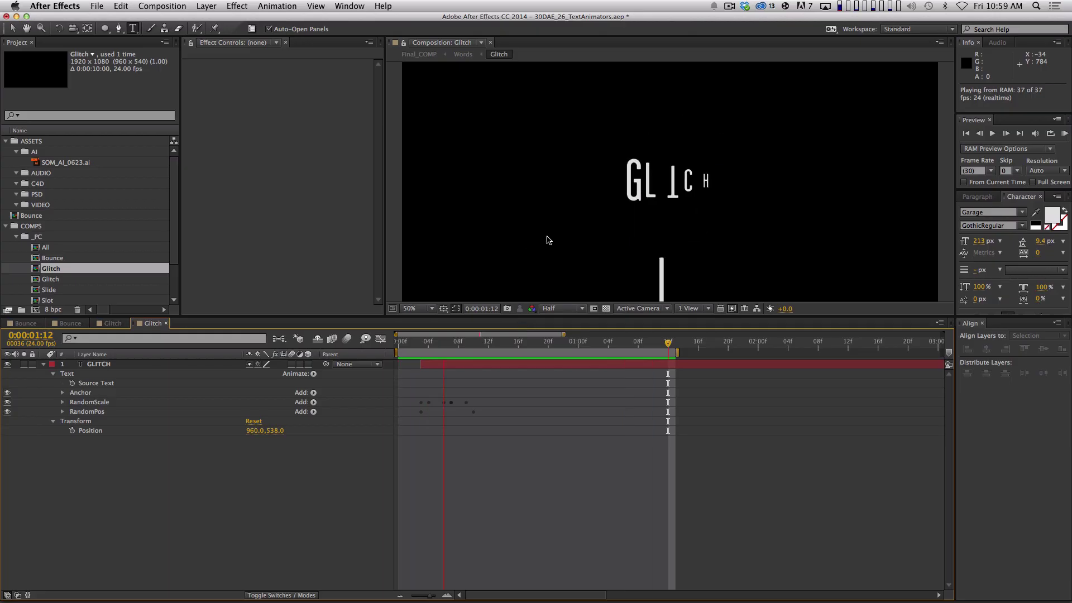
key("space")
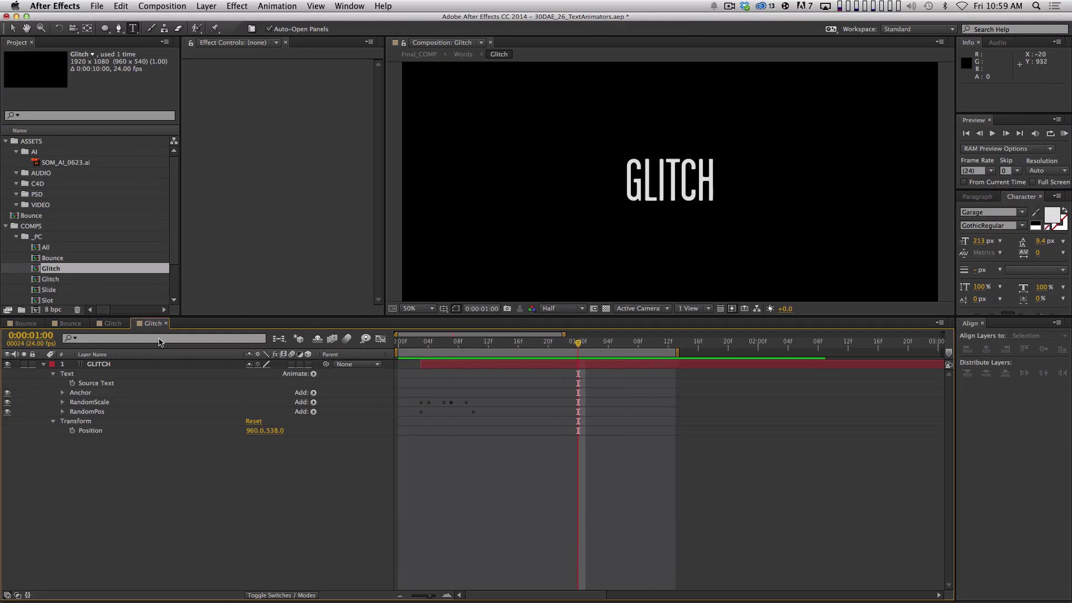
- Switch to the new empty Glitch composition and add a text layer reading GLITCH near the centre of the frame
left_click(111, 323)
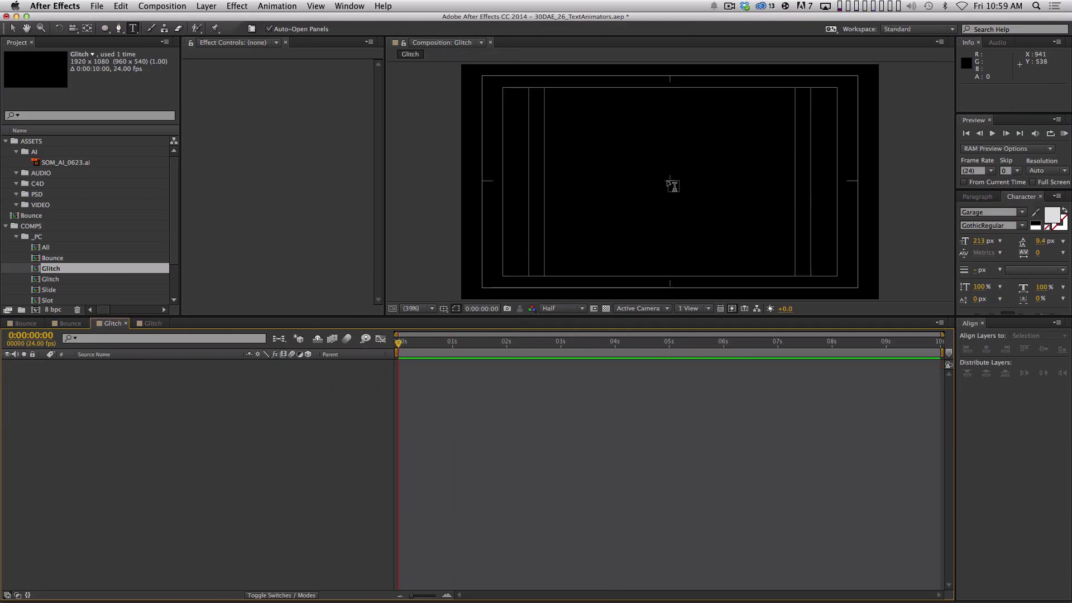
left_click(672, 186)
type("GLITCH")
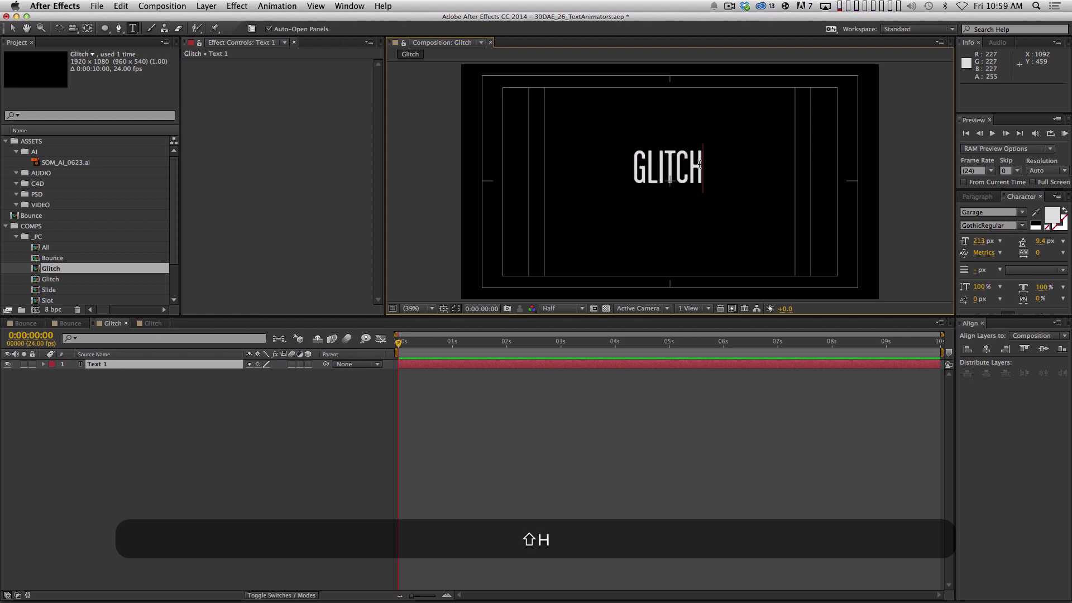
key("KP_Enter")
- Nudge the GLITCH text layer down and slightly right to centre it in the frame, and deselect it
key("v")
key("shift+Down")
key("shift+Down")
key("shift+Down")
key("shift+Down")
key("shift+Down")
key("shift+Down")
key("shift+Down")
key("shift+Down")
key("shift+Up")
key("shift+Up")
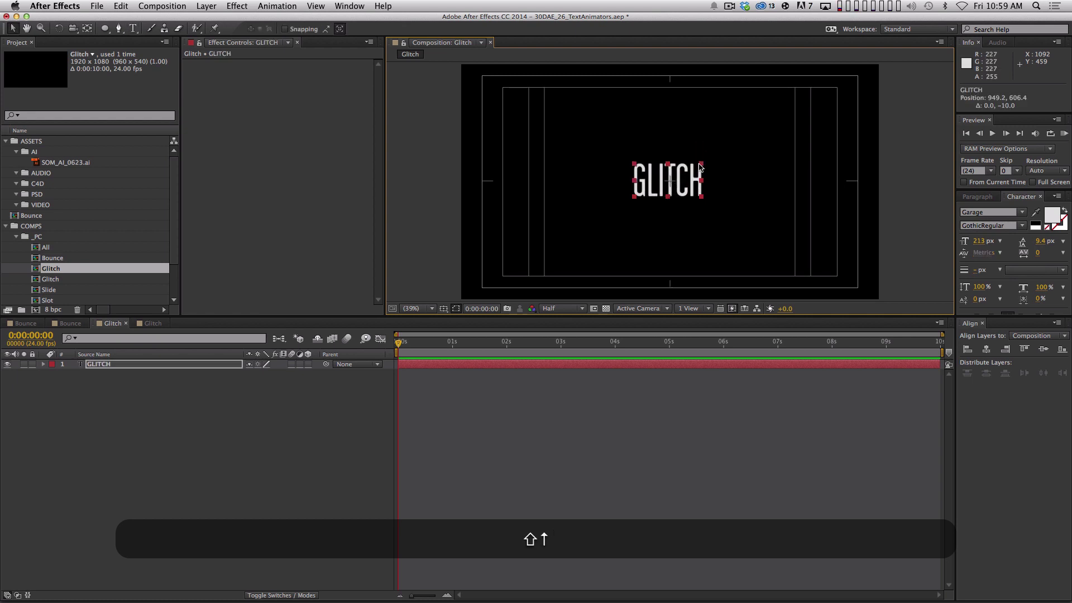
key("Right")
key("Right")
key("Right")
key("Right")
key("Right")
left_click(158, 397)
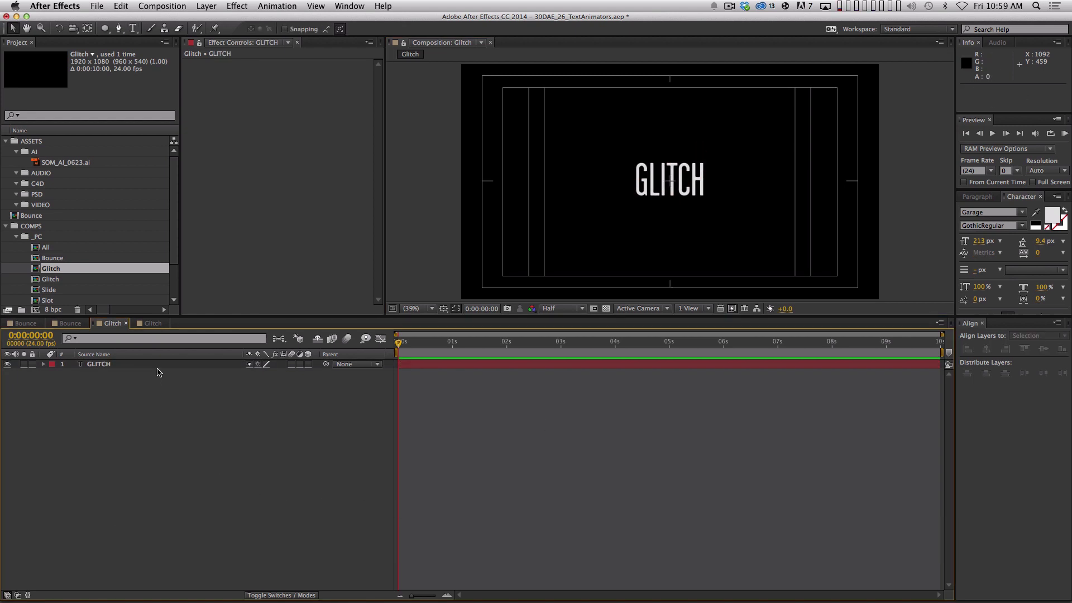
- Add a text animator with an Anchor Point property to the GLITCH layer
key("super+a")
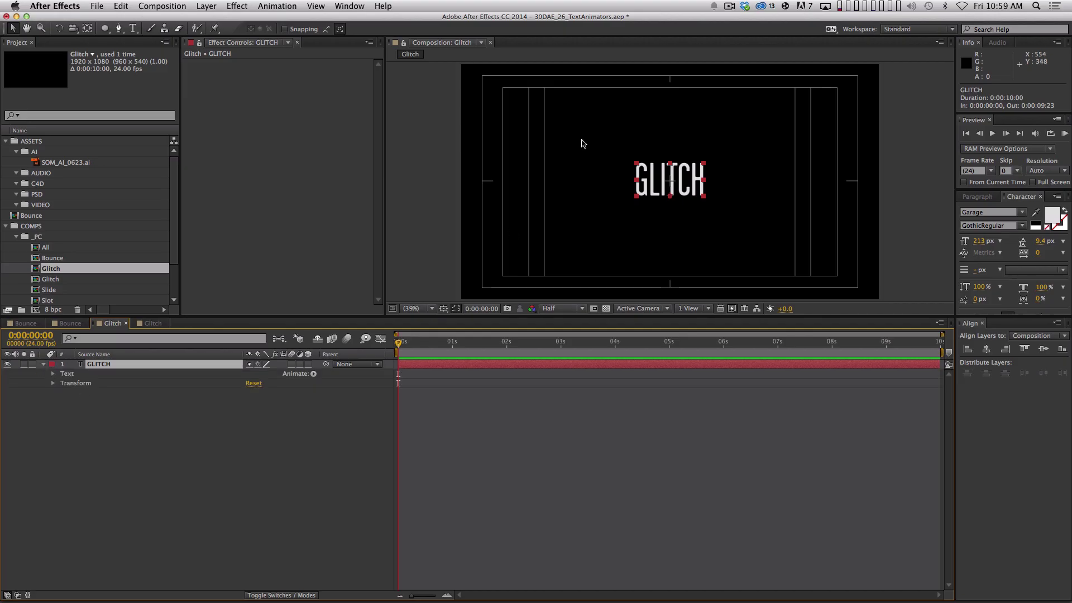
key("slash")
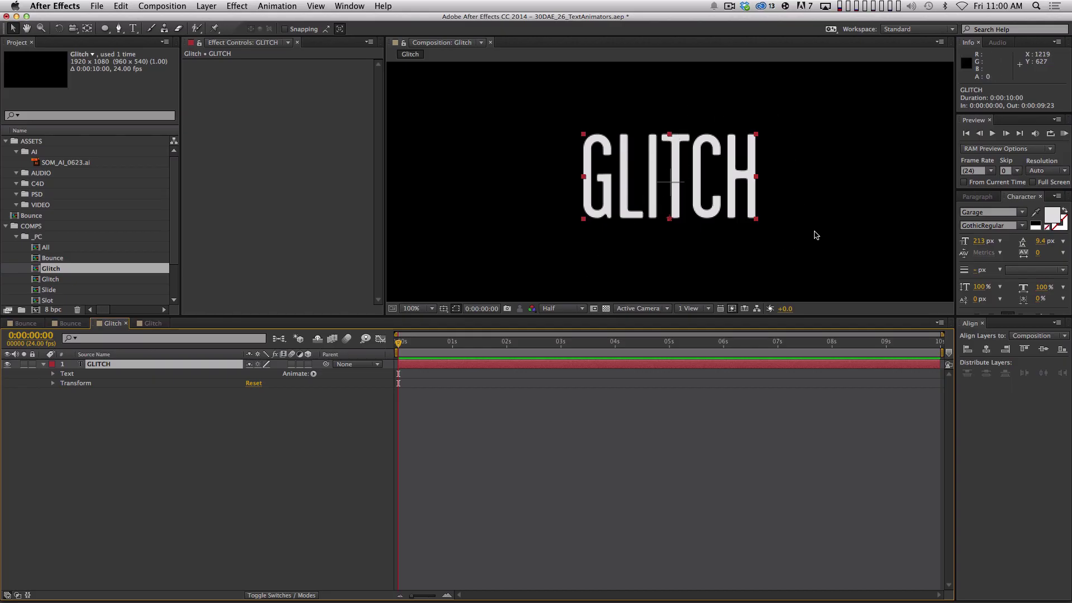
left_click(314, 374)
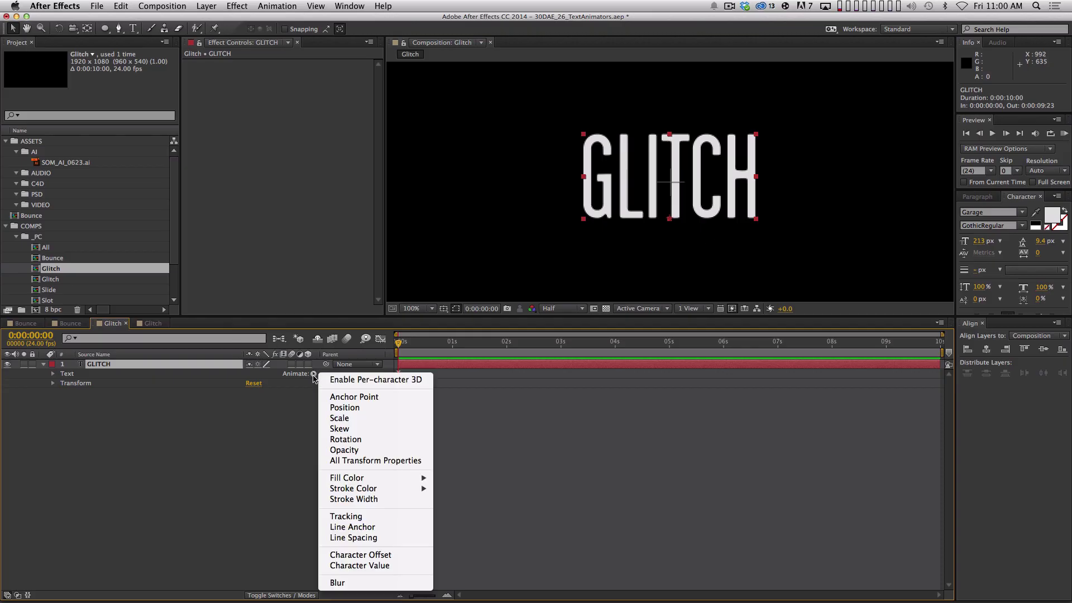
left_click(344, 397)
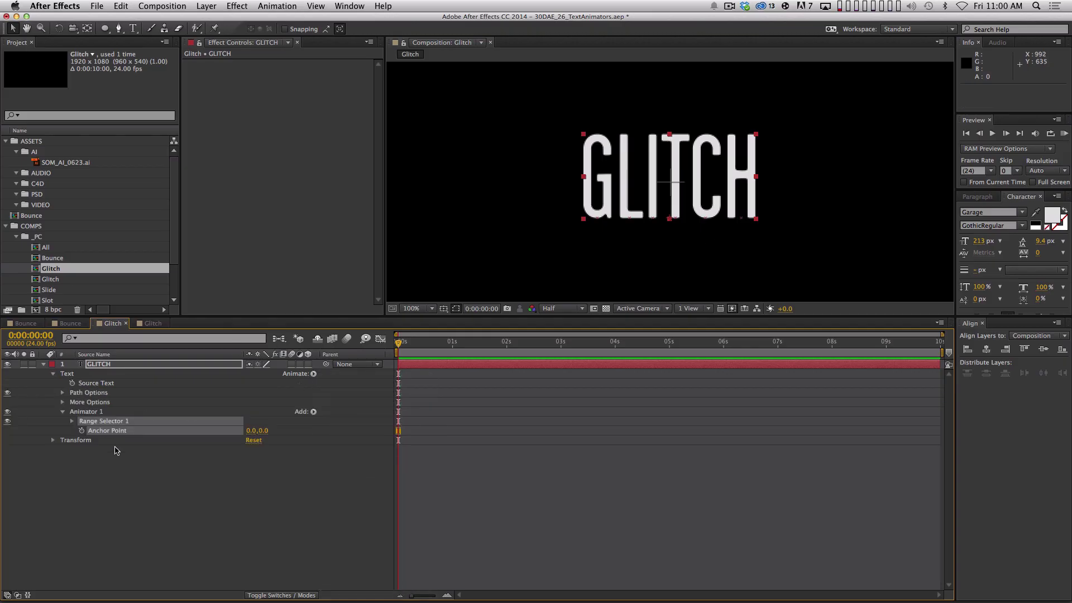
- Rename the new Anchor Point animator as AnchorPointFix
left_click(116, 449)
left_click(86, 412)
key("Return")
type("A")
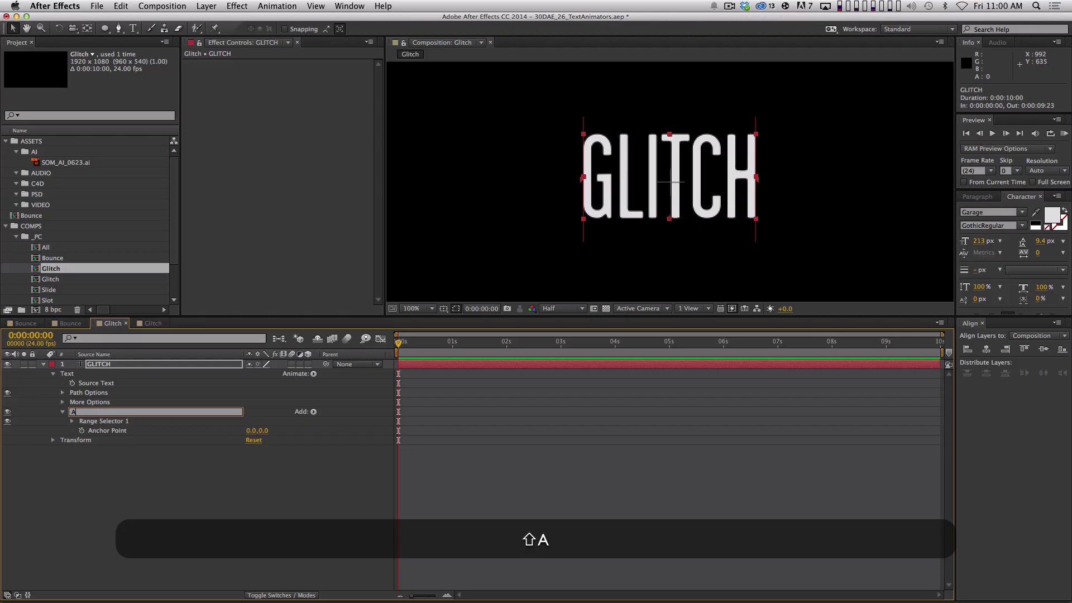
type("nchorPointFix")
key("Return")
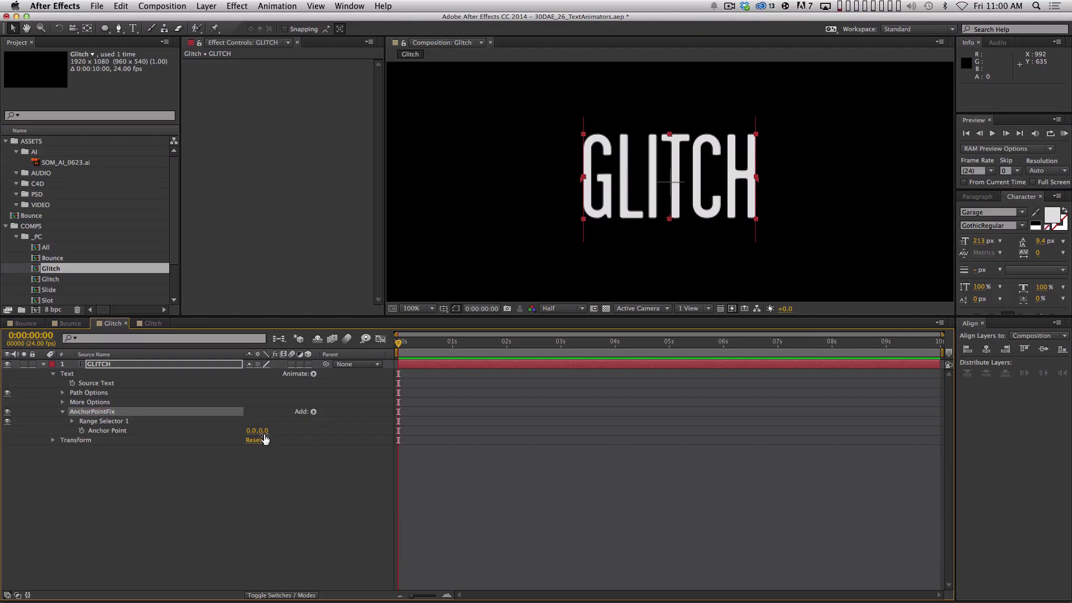
- Set the AnchorPointFix animator's Anchor Point to 0.0, -76.0, nudge the GLITCH layer back to the frame's centre, and collapse the animator
left_click_drag(262, 431, 216, 433)
key("shift+Up")
key("shift+Up")
key("shift+Up")
key("shift+Up")
key("shift+Up")
key("shift+Up")
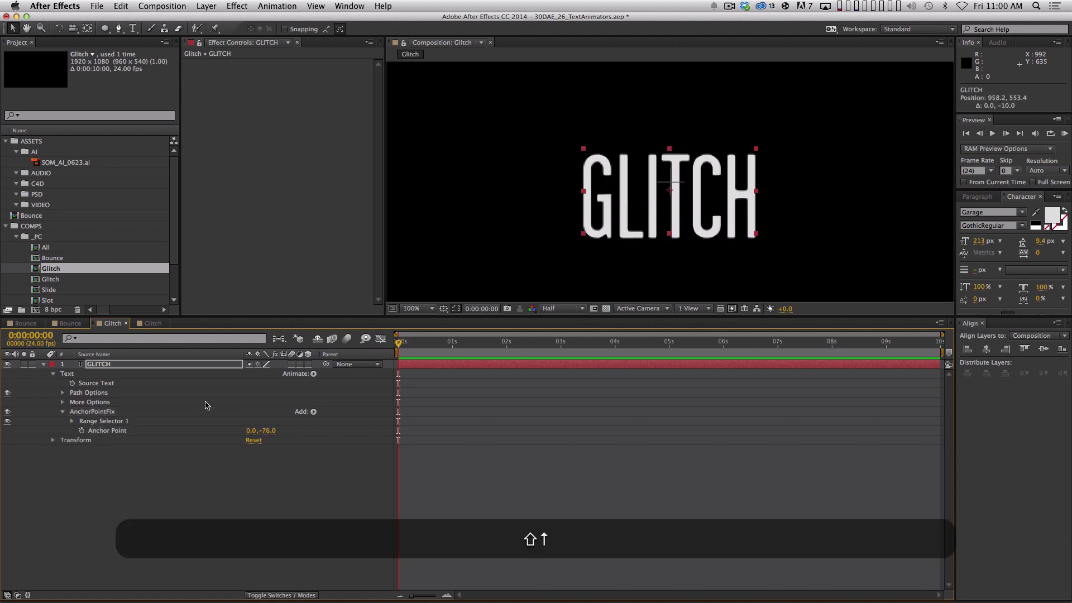
key("Up")
key("Up")
key("Up")
key("Up")
key("Right")
key("Right")
key("Left")
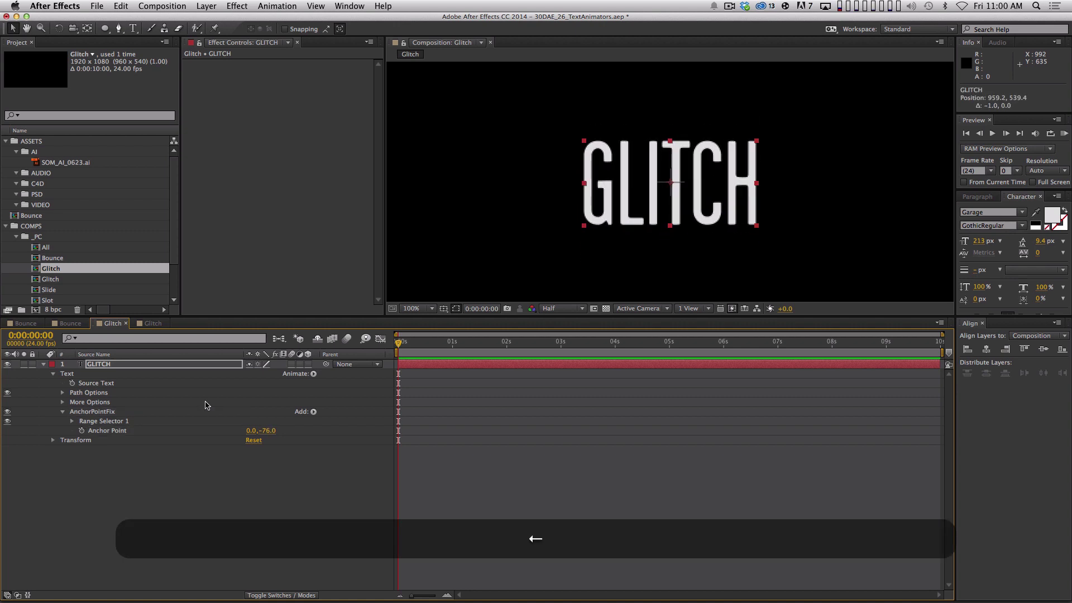
left_click(111, 453)
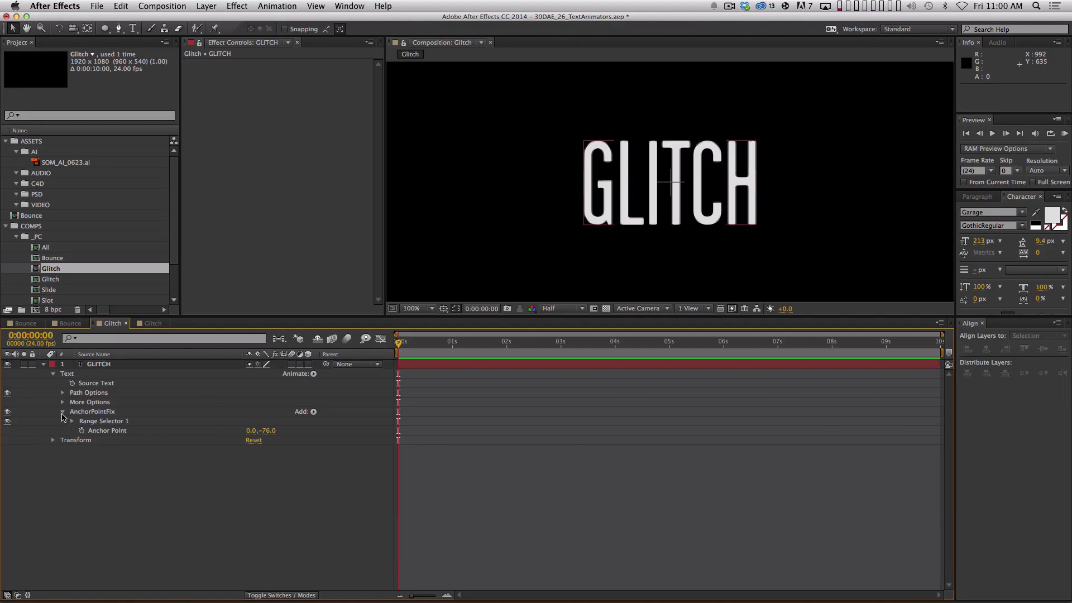
left_click(62, 413)
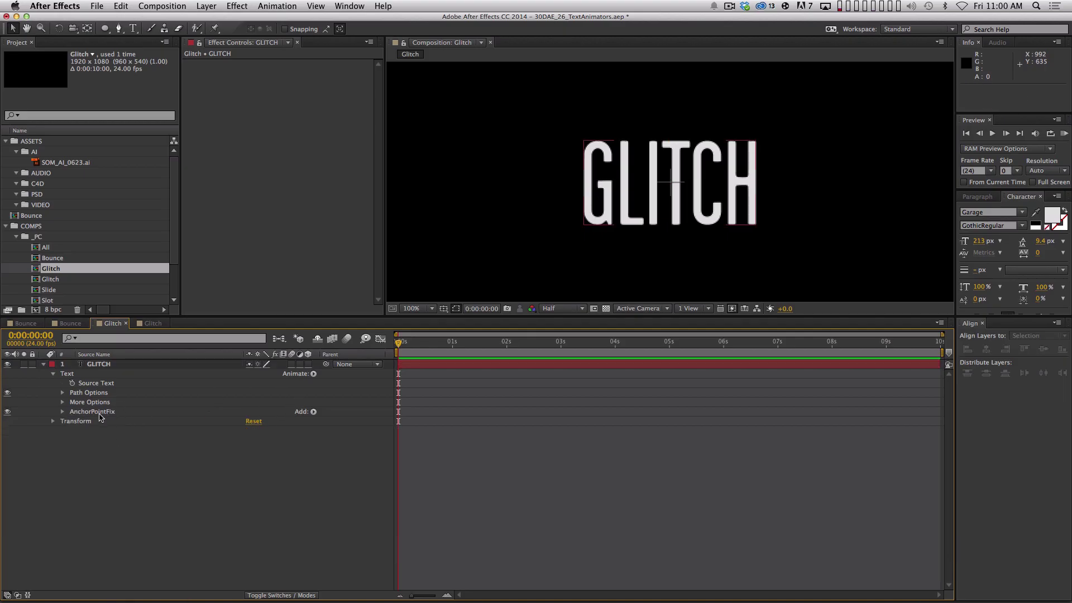
- Add a separate text animator with a Scale property to the GLITCH layer and set its Scale to 193%
left_click(133, 477)
left_click(97, 413)
left_click(313, 374)
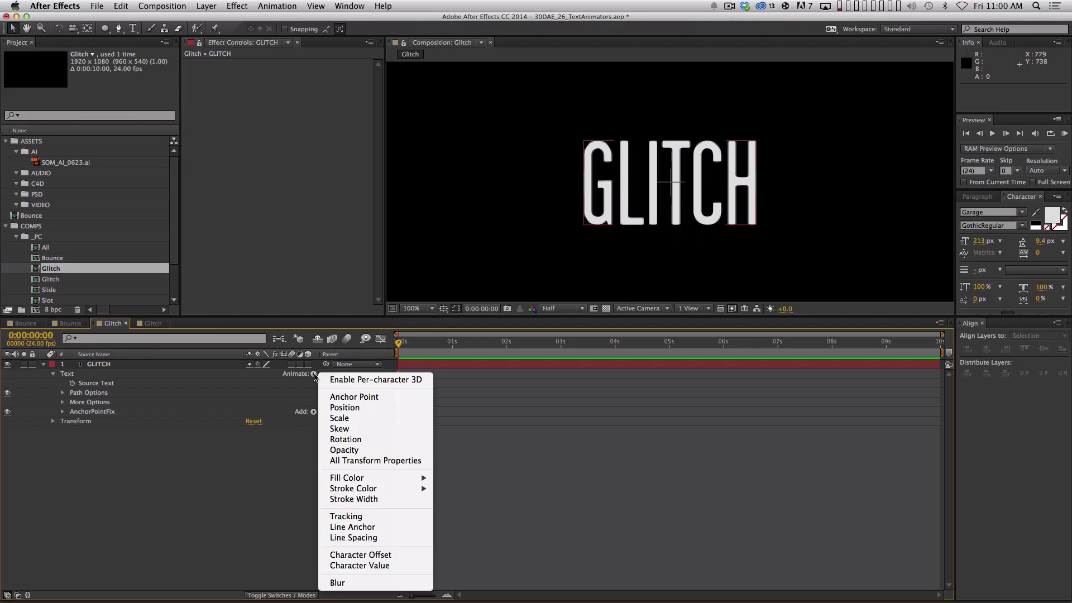
left_click(357, 421)
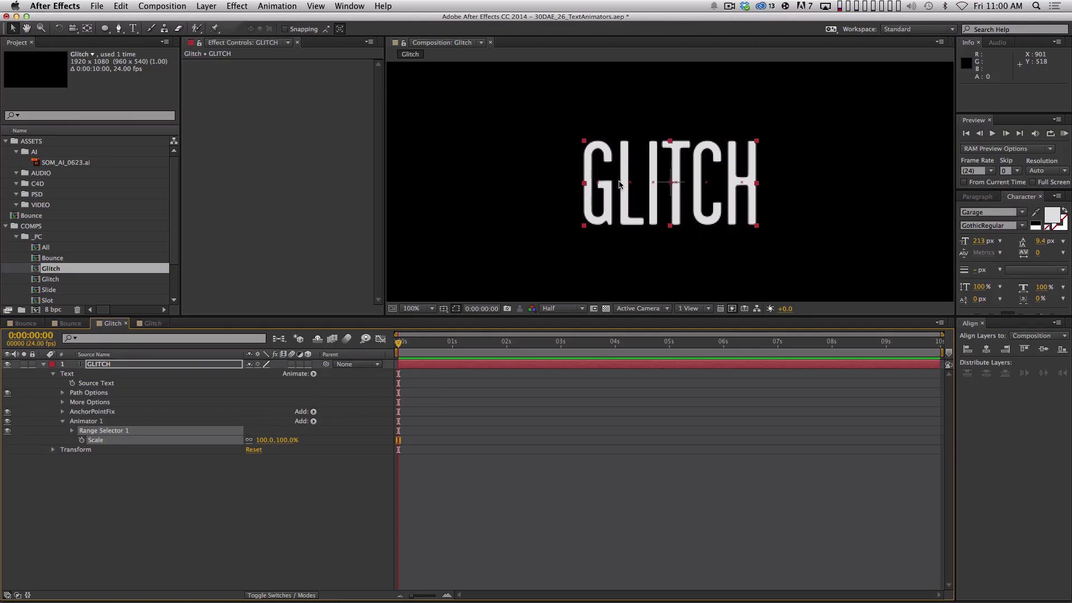
left_click_drag(266, 441, 300, 427)
key("comma")
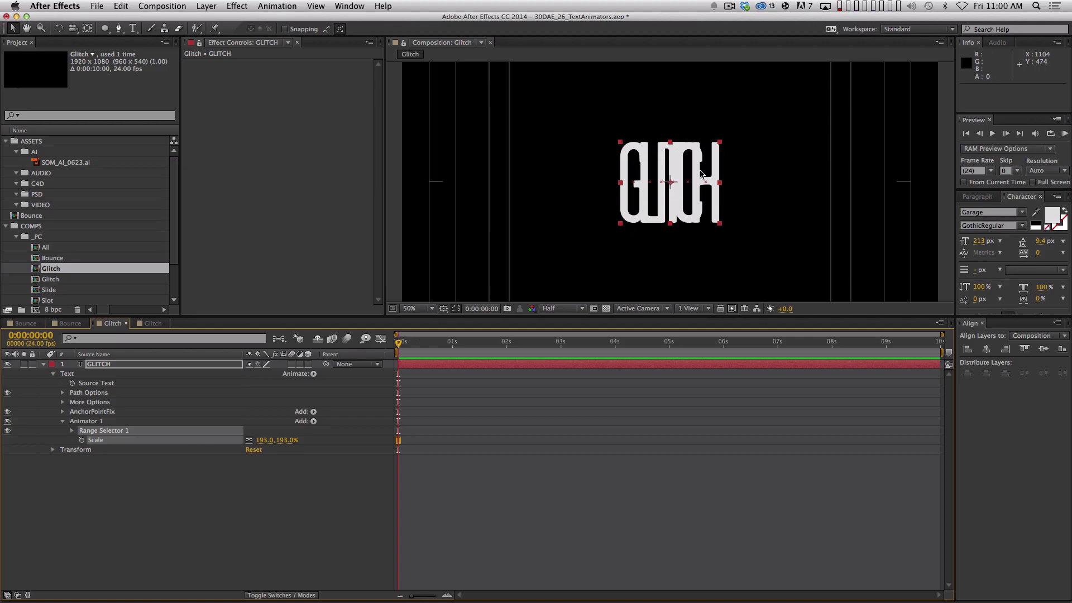
- Try changing the Offset of Animator 1's Range Selector, undo the change, and collapse the selector
left_click(69, 432)
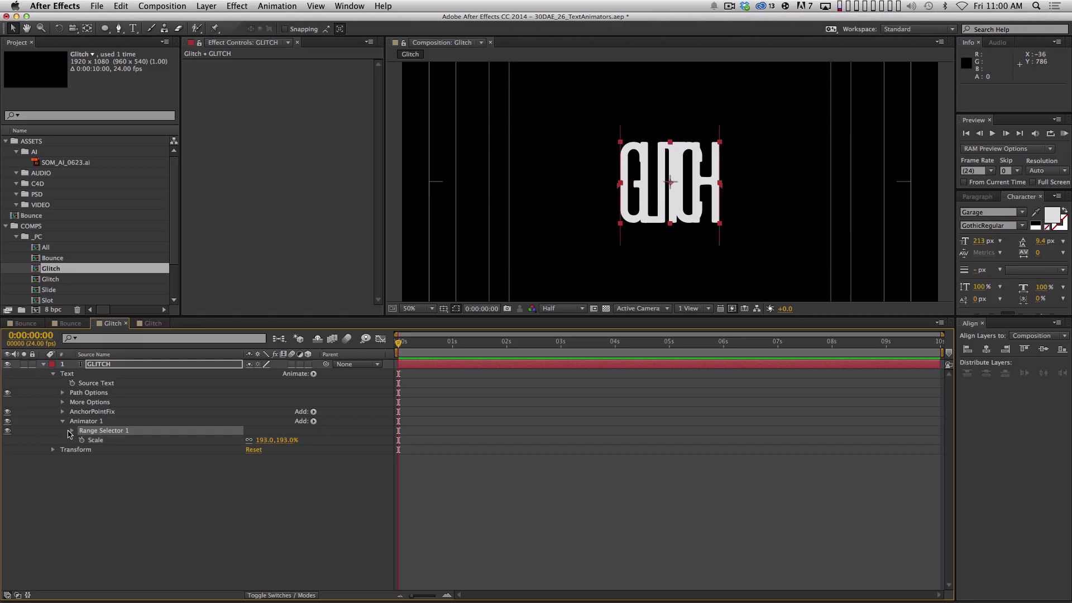
left_click(71, 431)
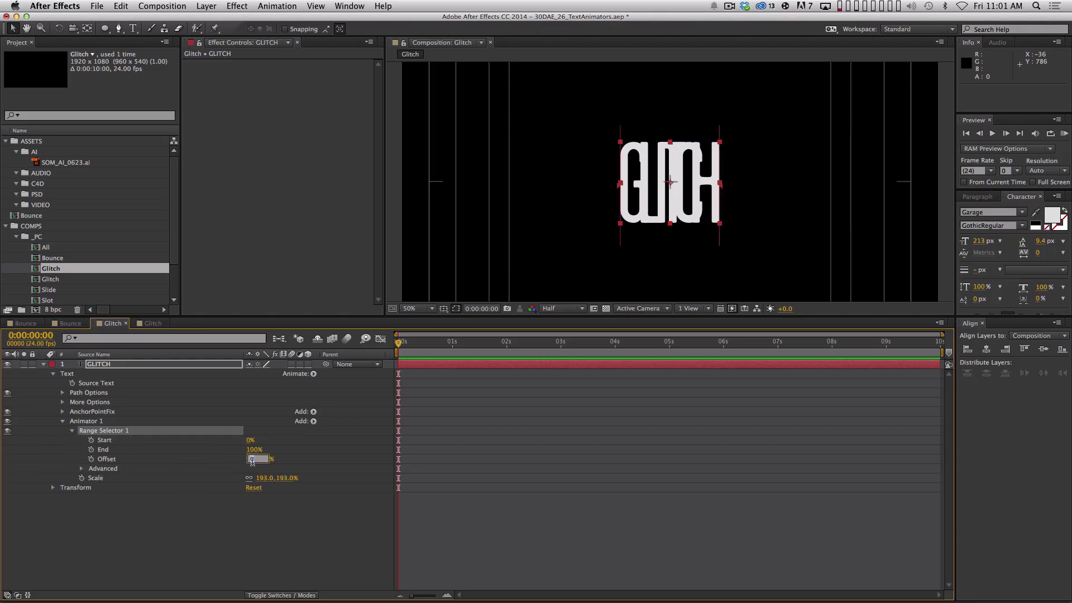
left_click_drag(247, 459, 275, 452)
key("super+z")
left_click(74, 431)
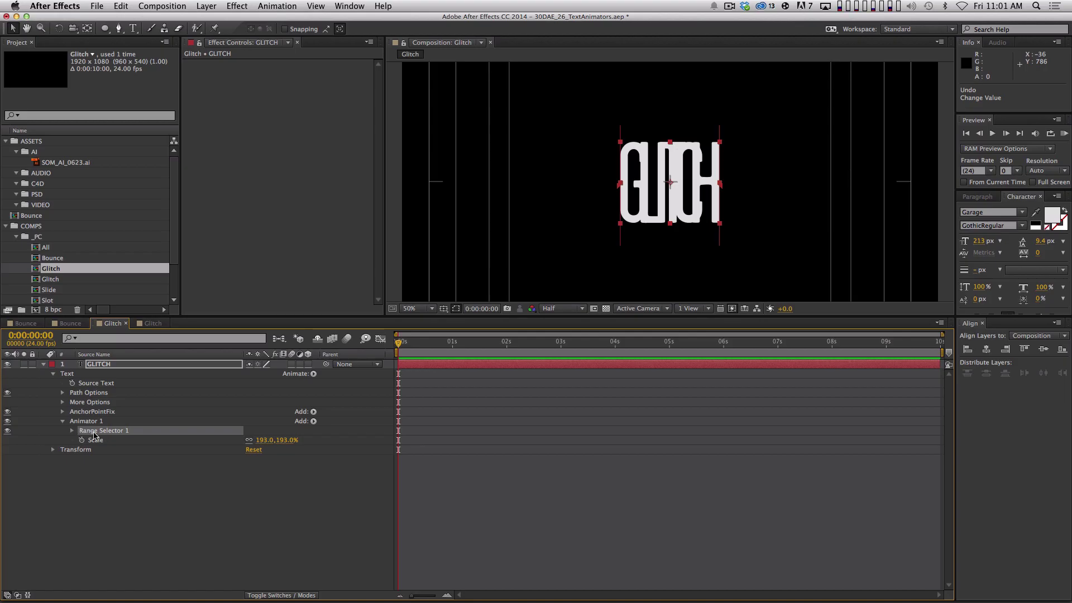
- Examine which properties and selector types can be added to Animator 1
left_click(313, 420)
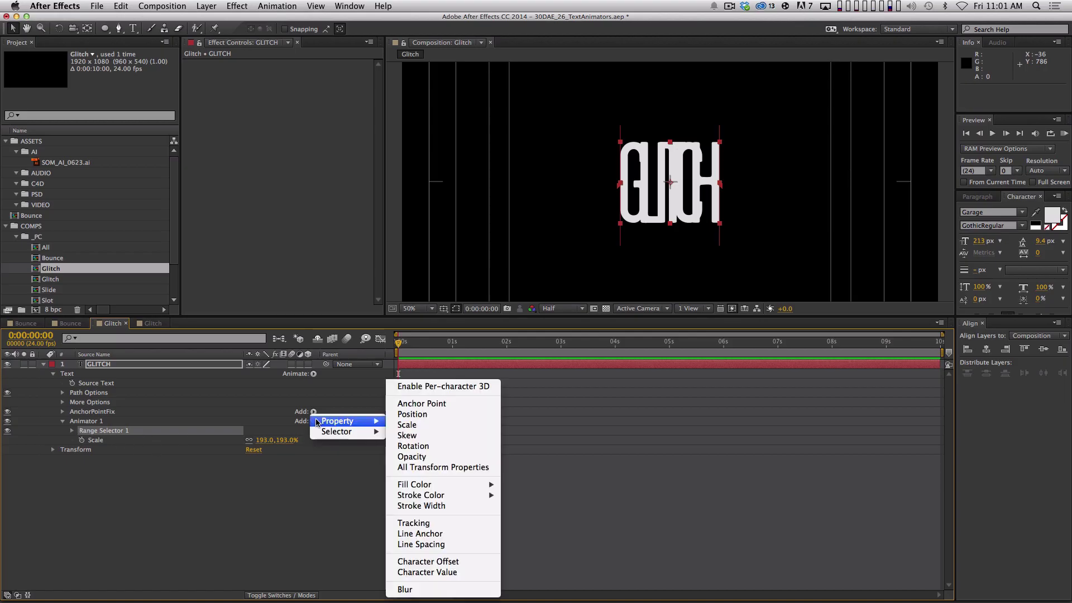
left_click(315, 422)
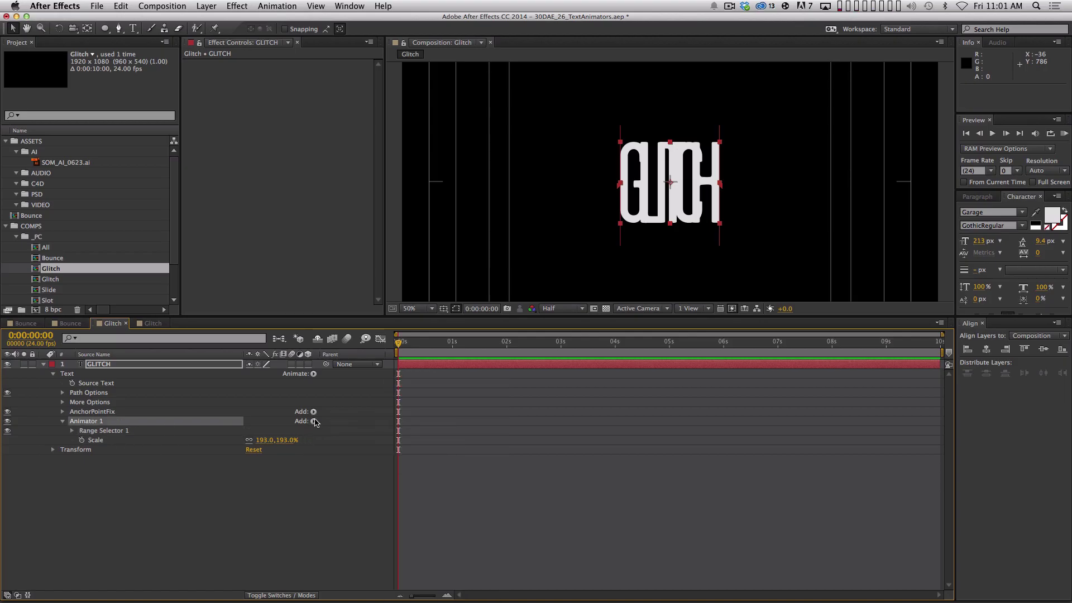
left_click(313, 374)
left_click(124, 433)
left_click(94, 411)
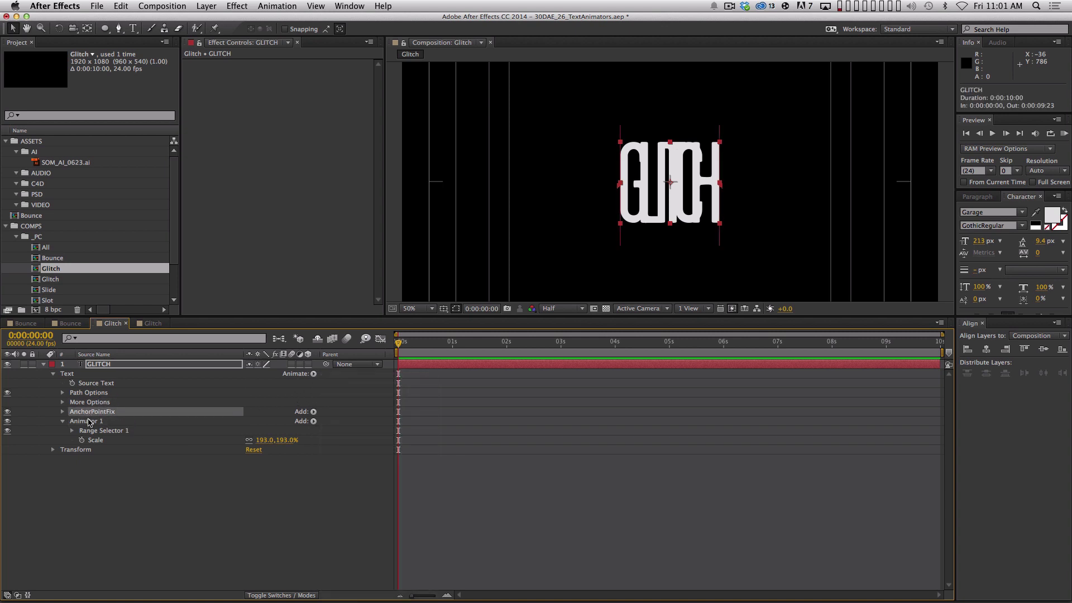
left_click(91, 421)
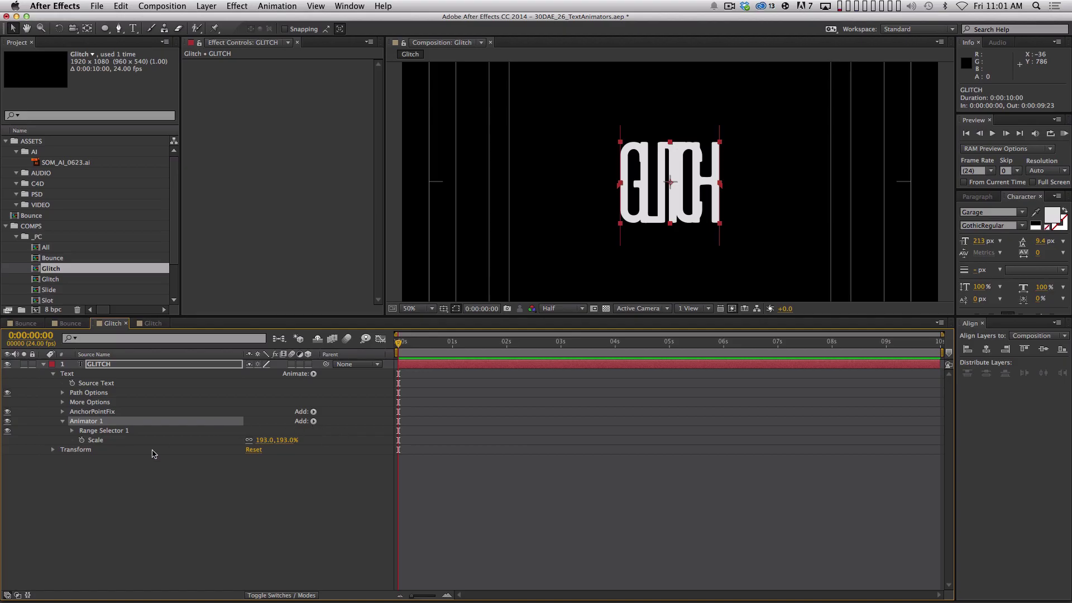
left_click(313, 421)
mouse_move(314, 425)
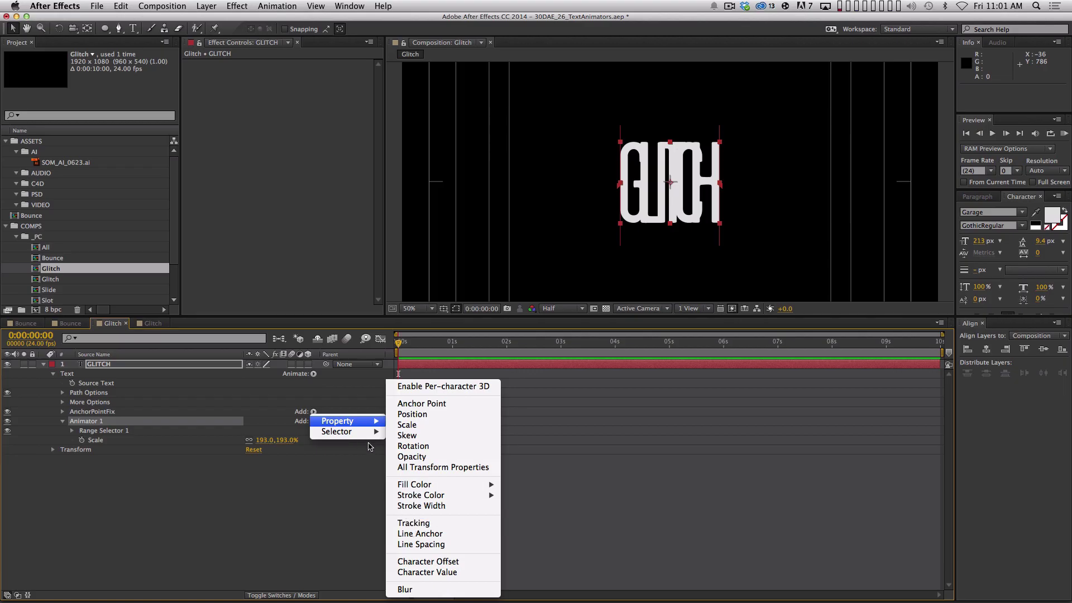
mouse_move(347, 437)
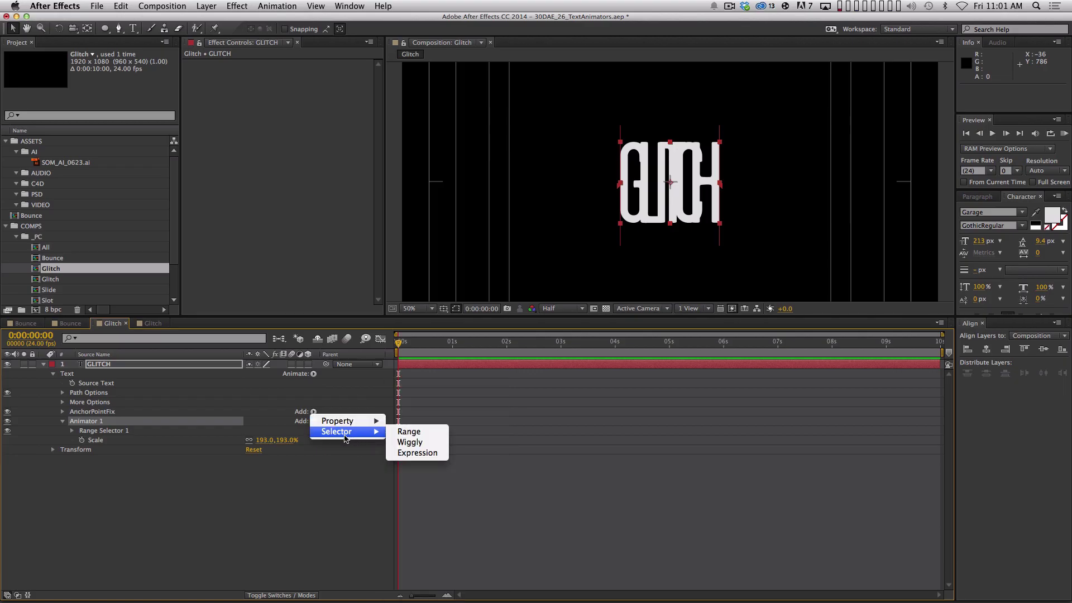
left_click(342, 444)
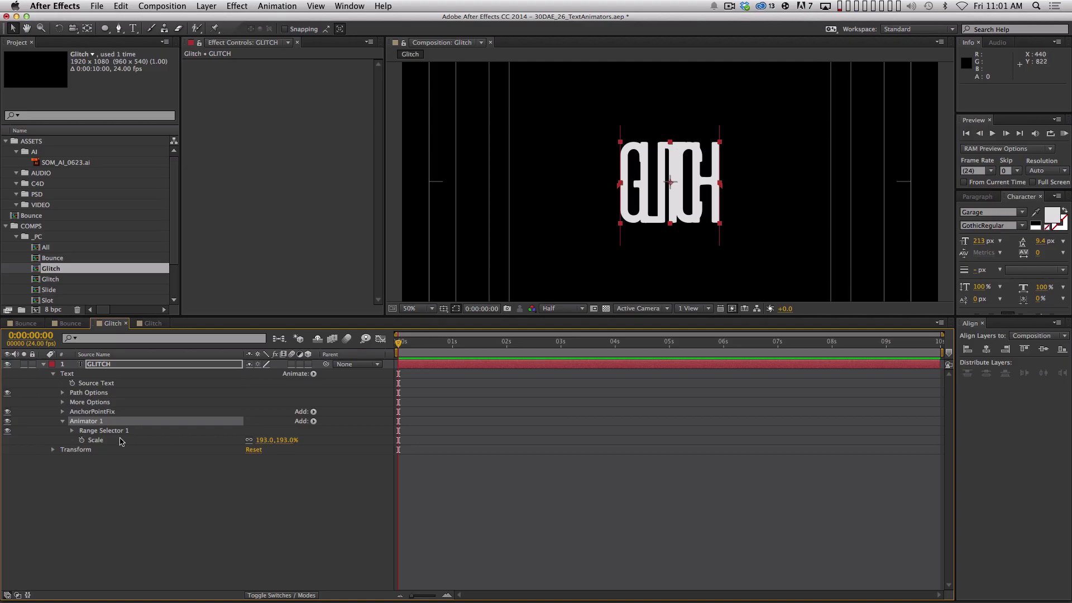
- Review the advanced settings of Animator 1's Range Selector, including the Based On choices
left_click(72, 430)
left_click(82, 469)
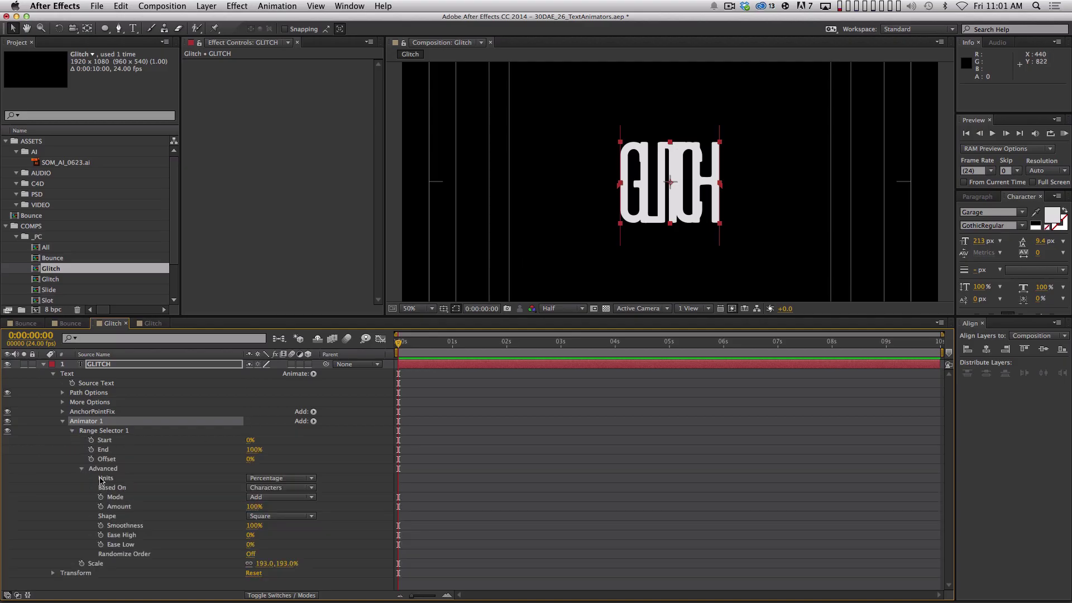
left_click(287, 489)
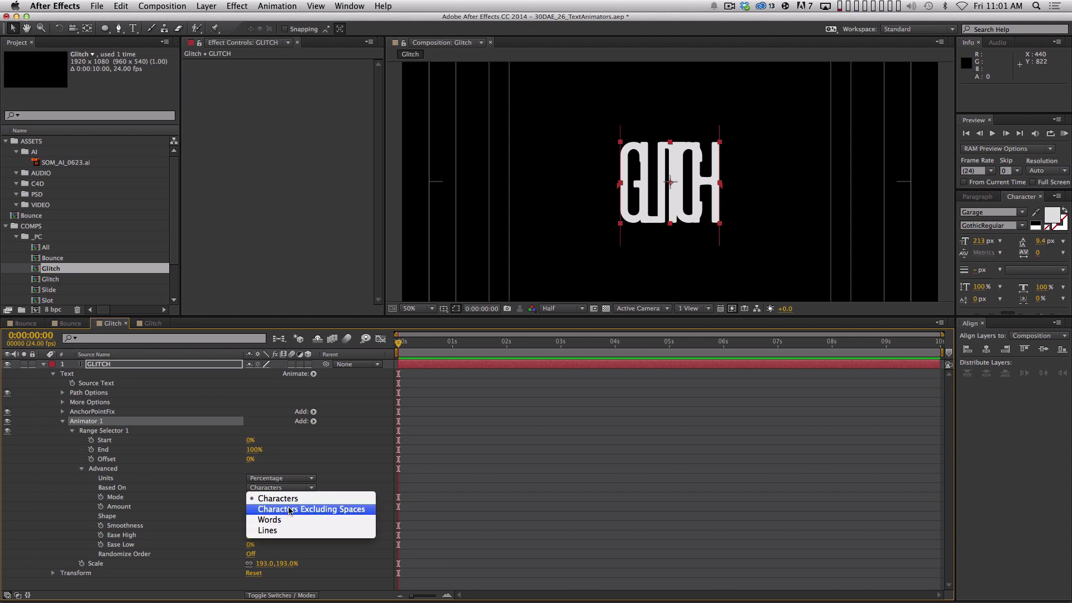
left_click(157, 484)
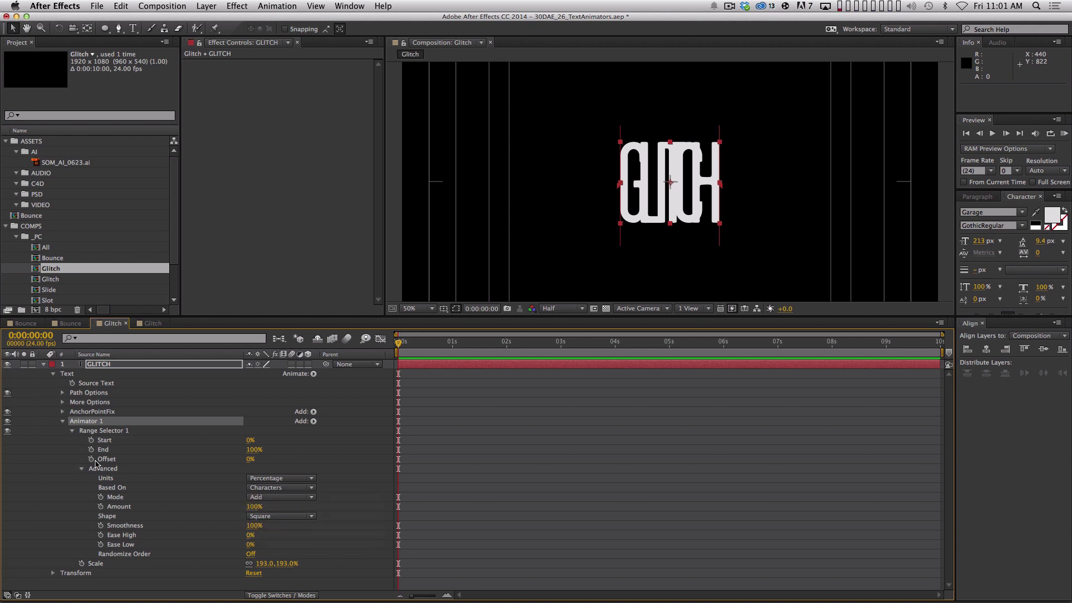
left_click(82, 469)
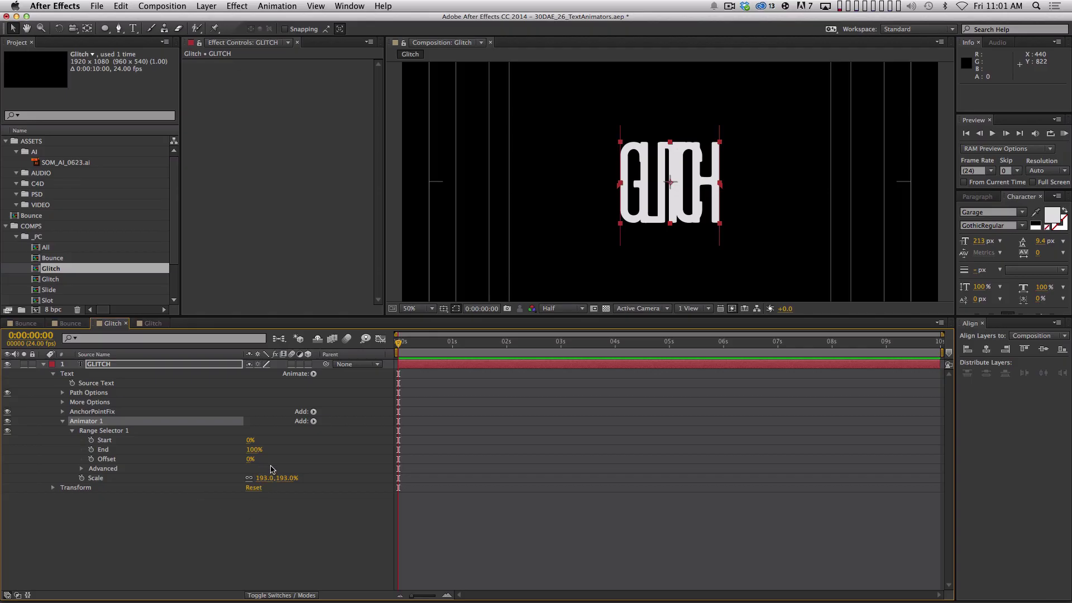
- Add a Wiggly selector to Animator 1 and preview the randomised letter scaling
left_click(313, 421)
mouse_move(337, 432)
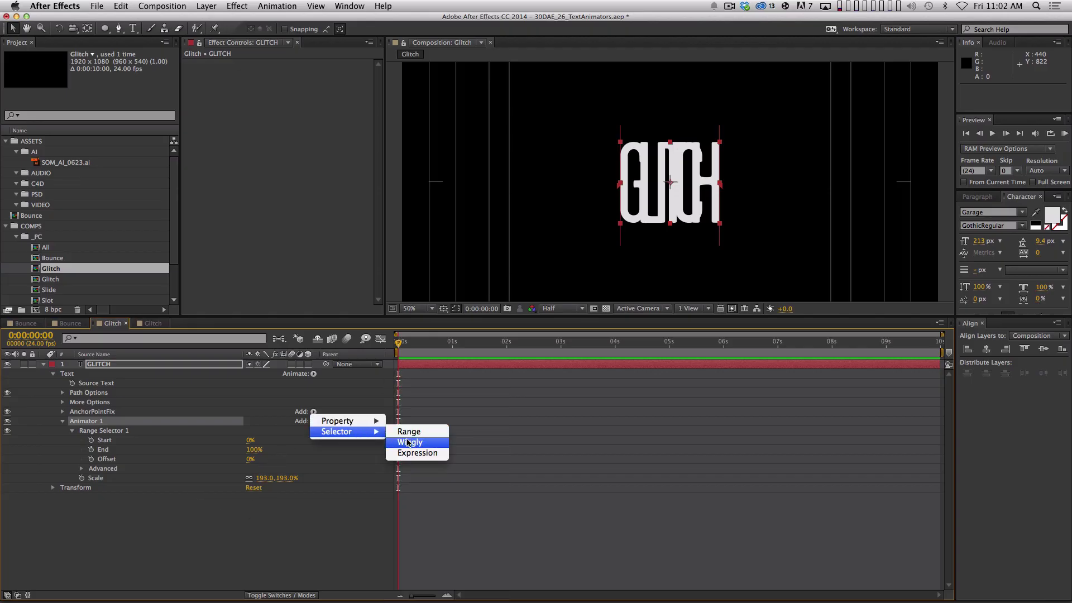
left_click(424, 445)
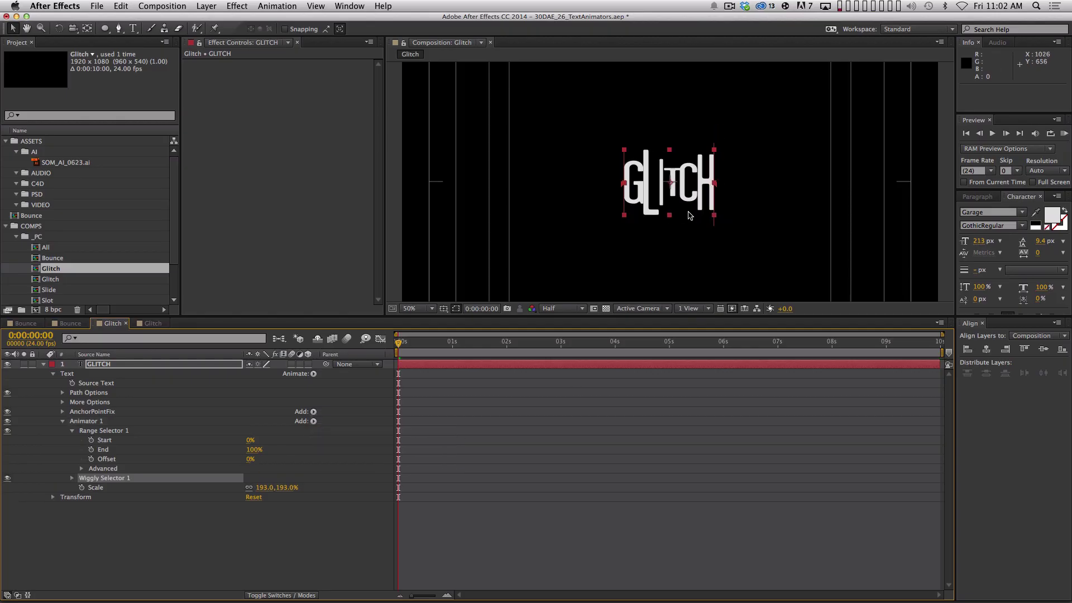
key("space")
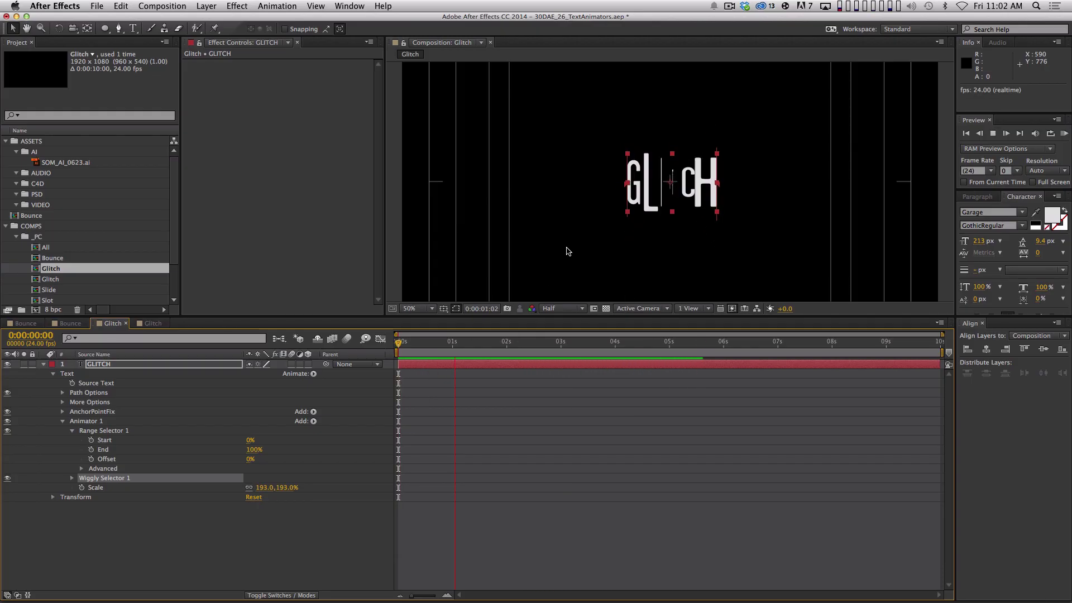
key("space")
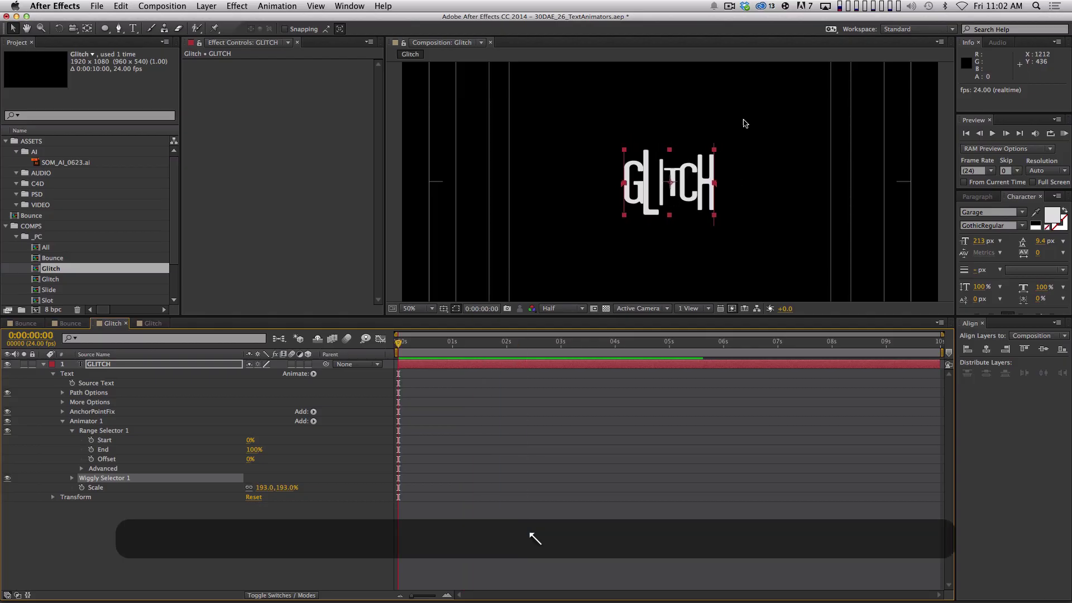
- Review the Start and End properties of the Range Selector in Animator 1
left_click(72, 431)
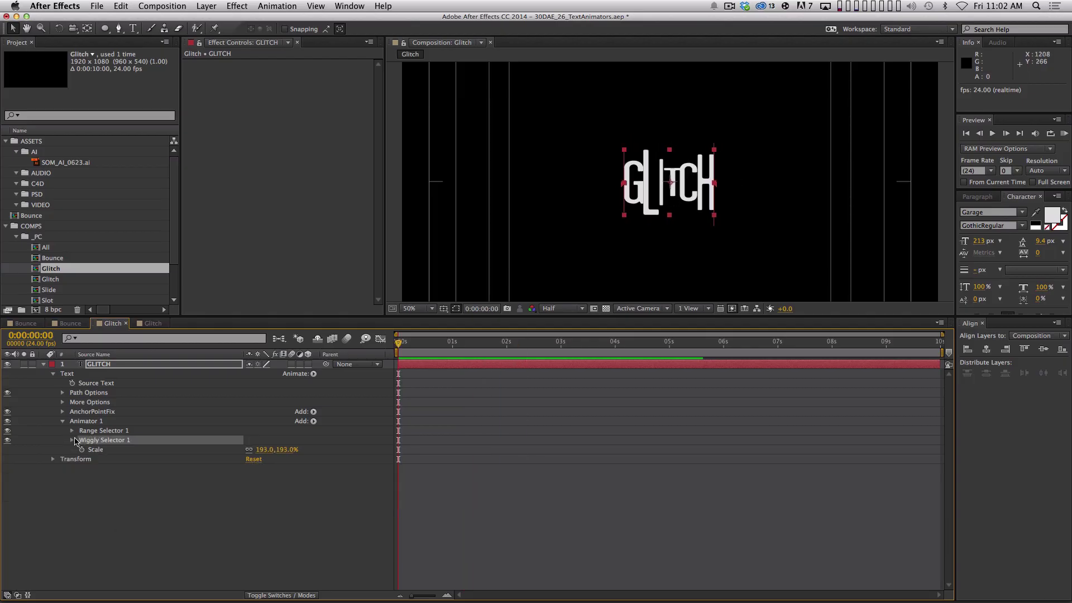
left_click(101, 433)
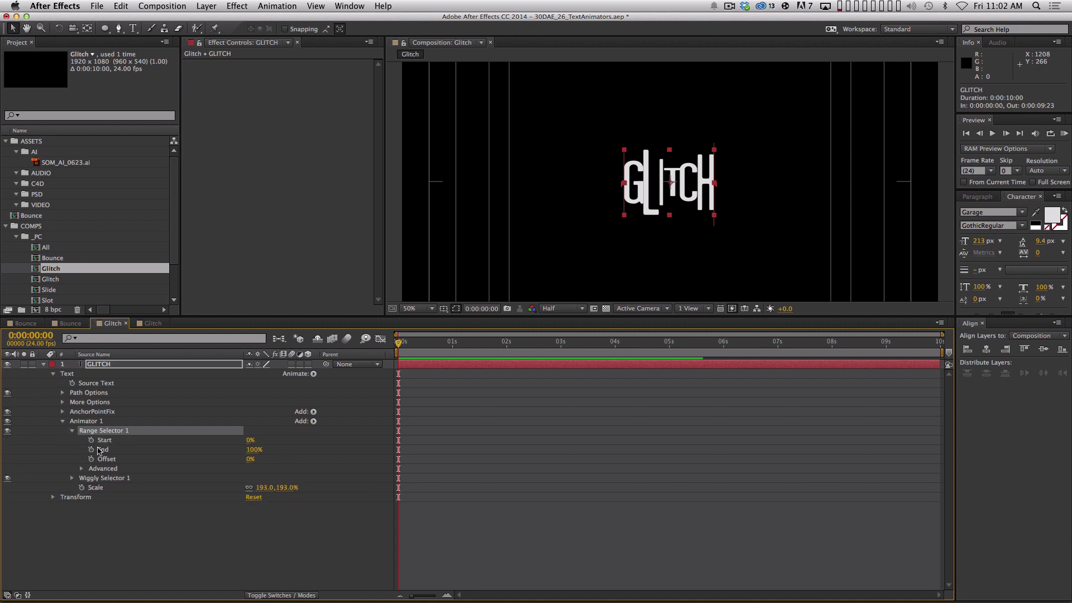
left_click(72, 430)
left_click(108, 442)
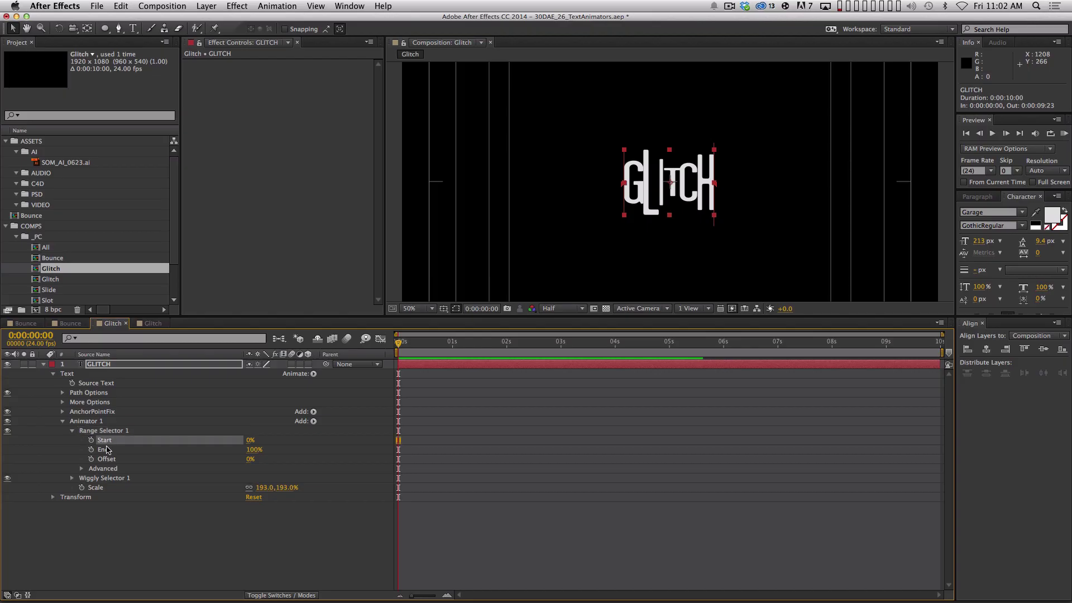
left_click(108, 450)
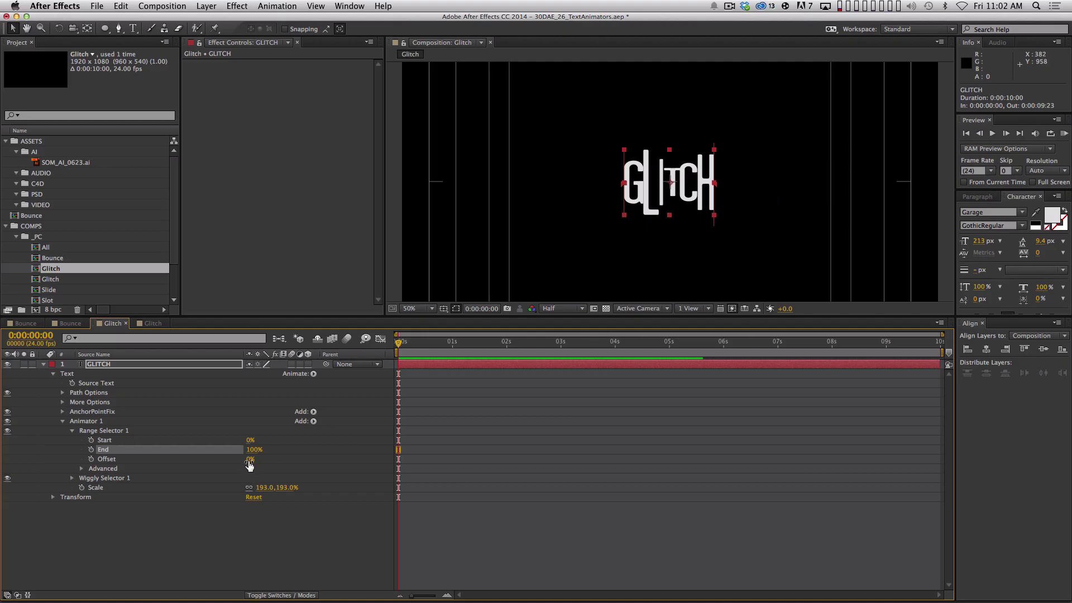
- Try the Range Selector's Offset at -60%, reveal Wiggly Selector 1's properties, preview the animation, and reset Offset to 0%
left_click_drag(249, 461, 216, 463)
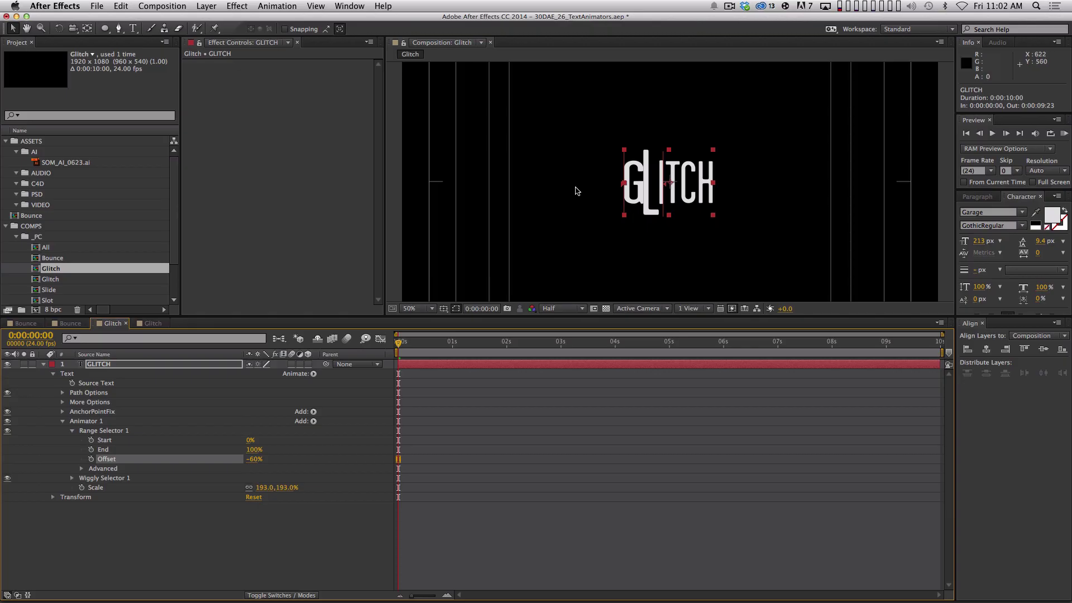
left_click_drag(115, 480, 129, 484)
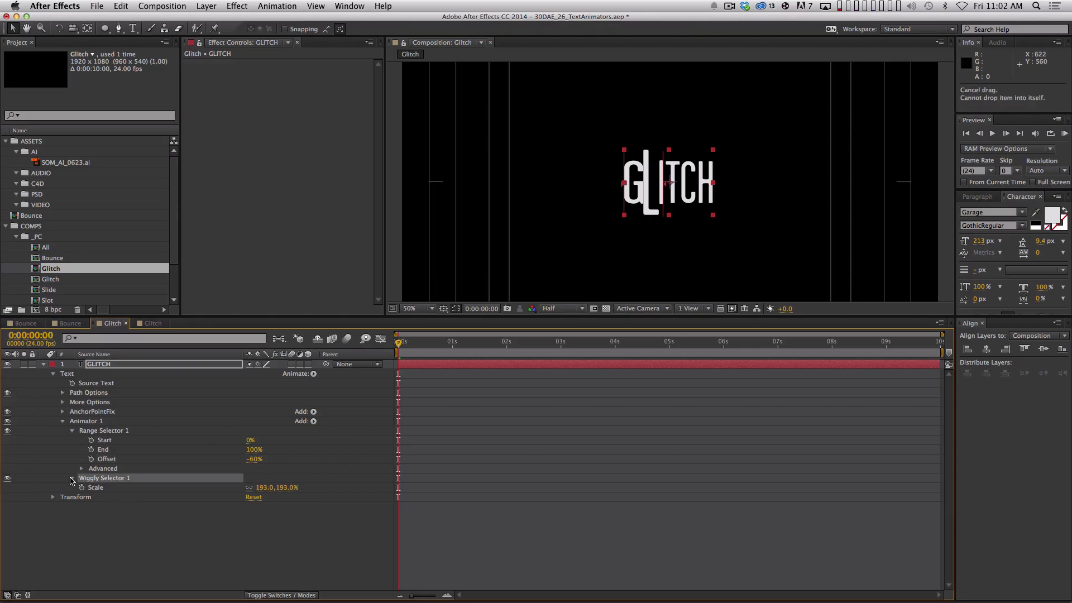
left_click(71, 479)
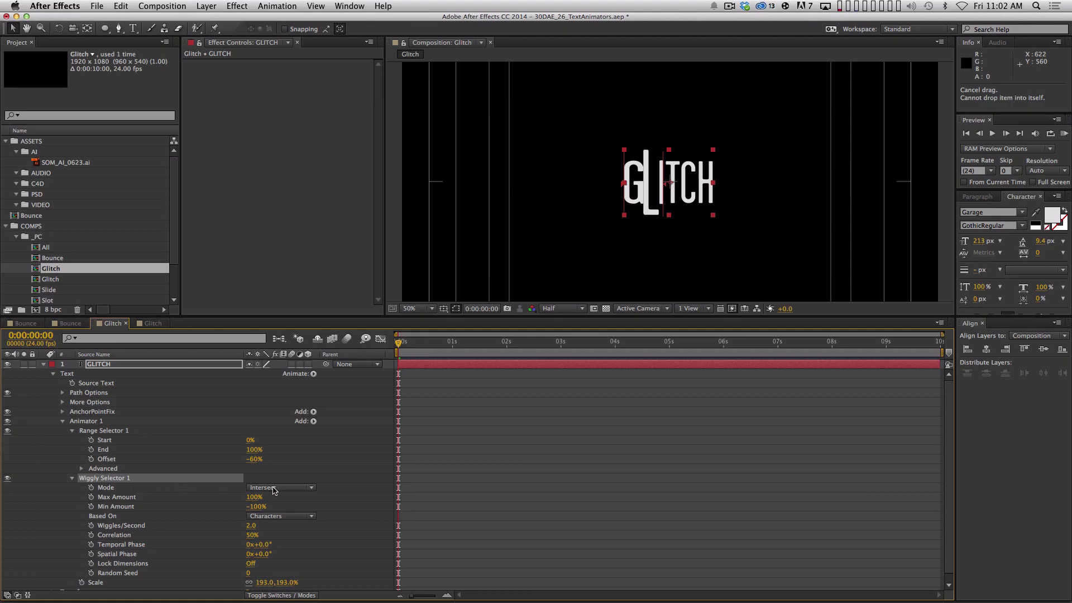
key("space")
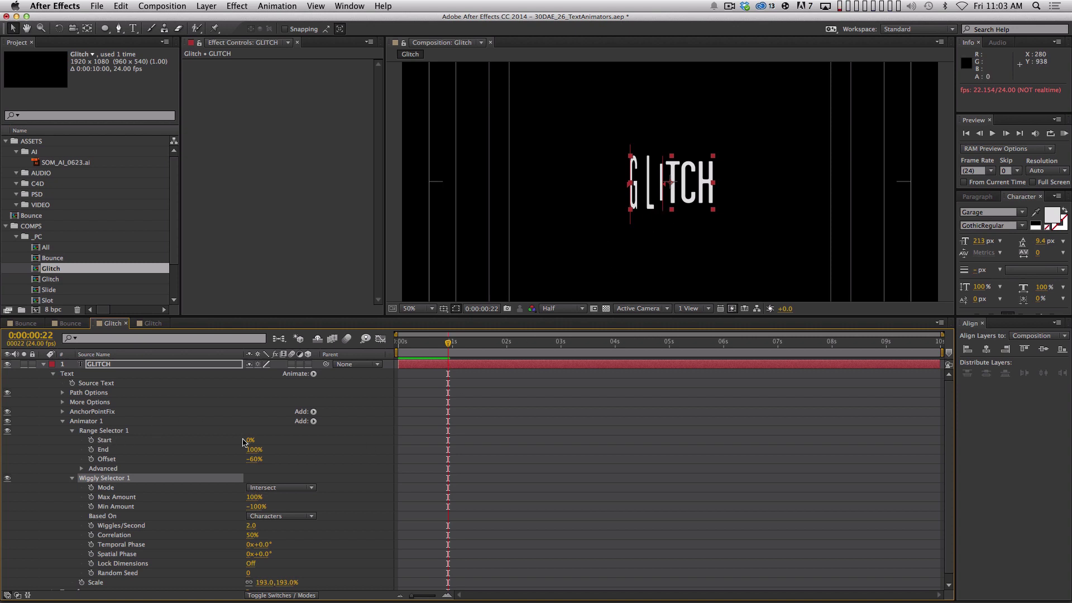
left_click(254, 459)
type("0")
key("Return")
- Set Range Selector 1's End to 50% and preview how it limits the wiggled letters
left_click(254, 449)
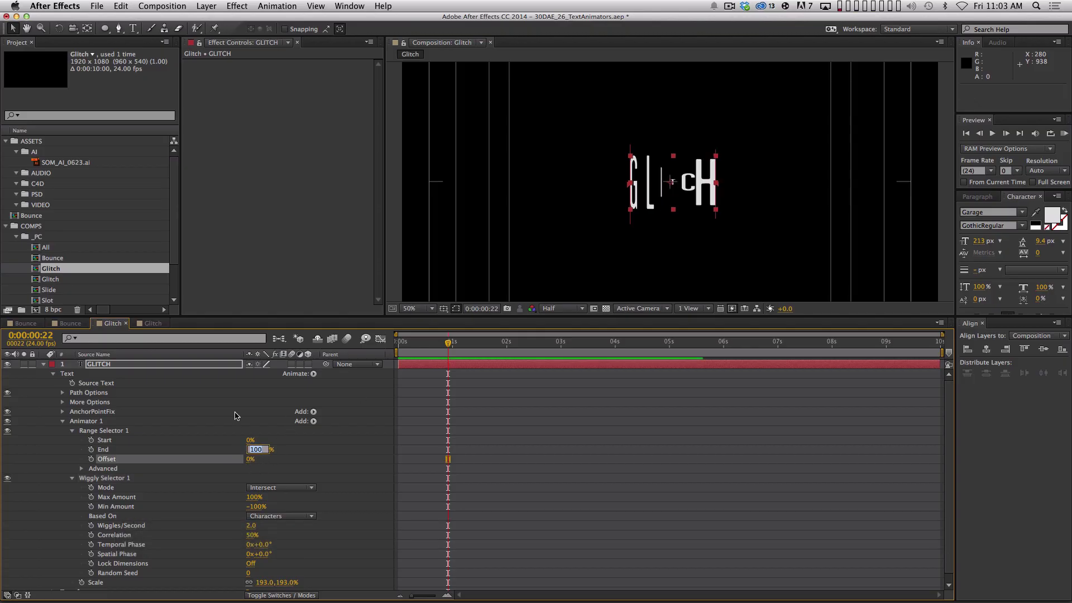
type("50")
key("Return")
key("space")
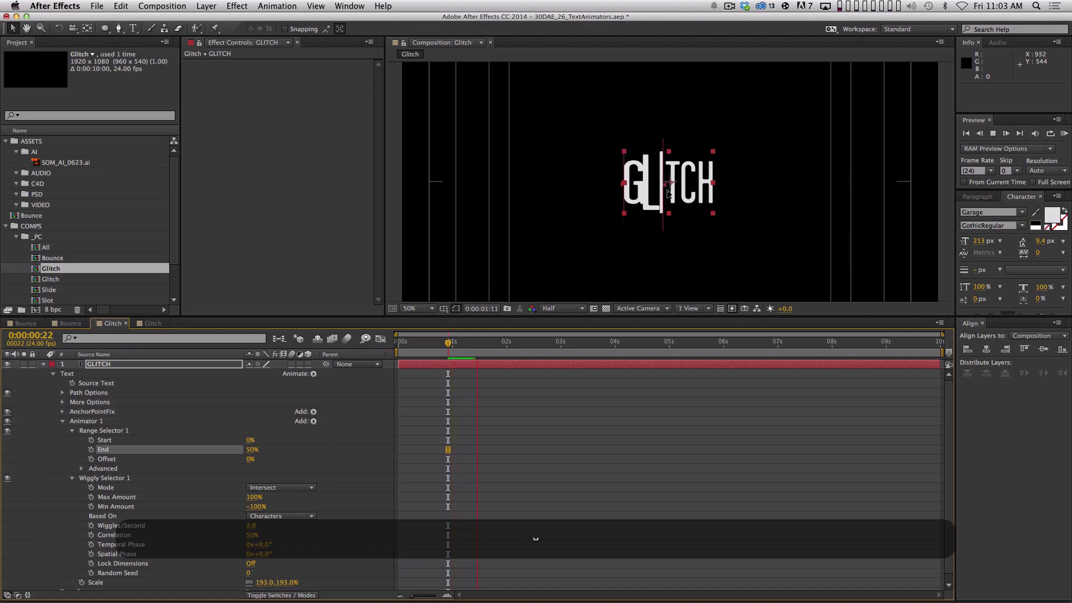
left_click(116, 479)
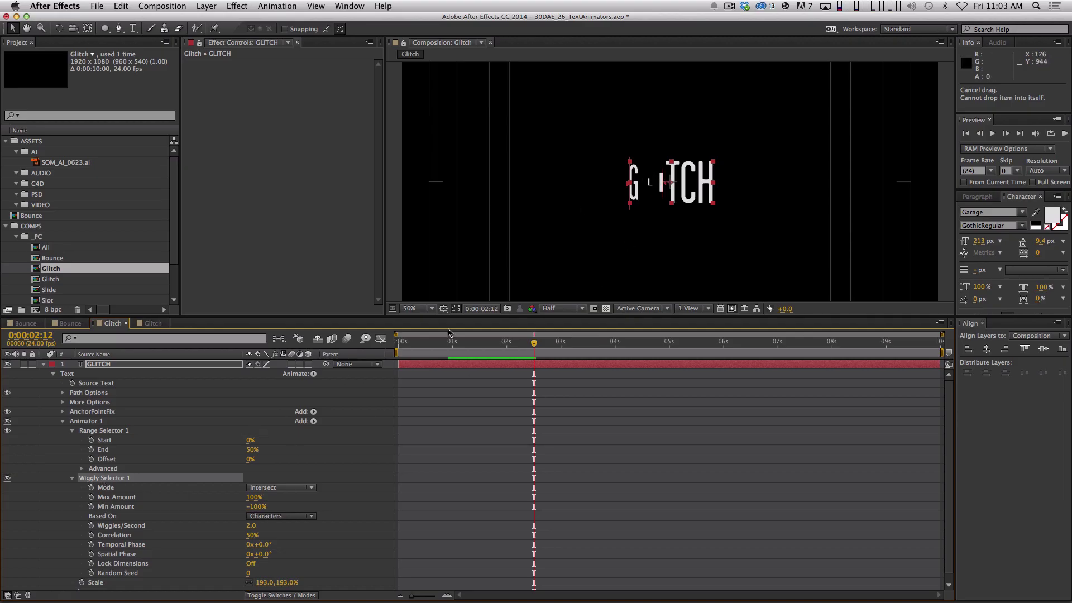
key("space")
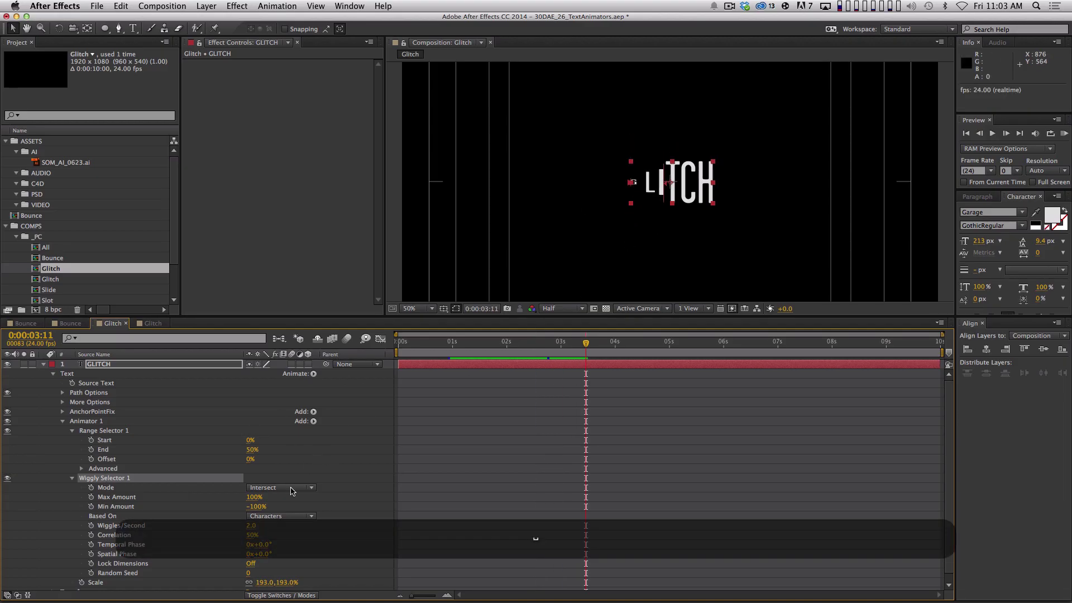
- Try Wiggly Selector 1's Mode as Add and preview its effect on the letters
left_click(292, 491)
left_click(279, 495)
key("space")
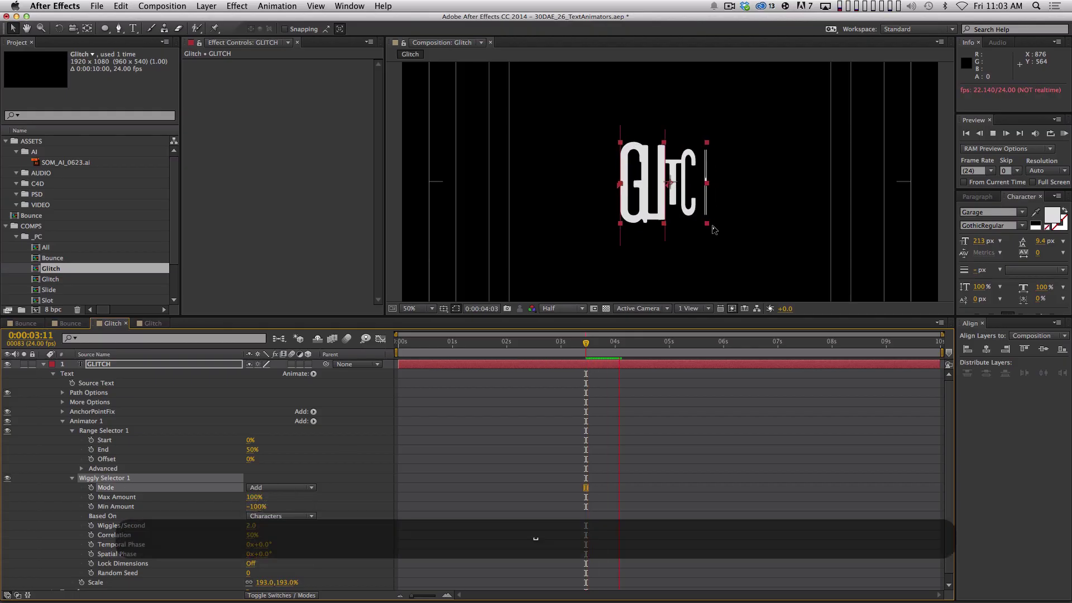
key("space")
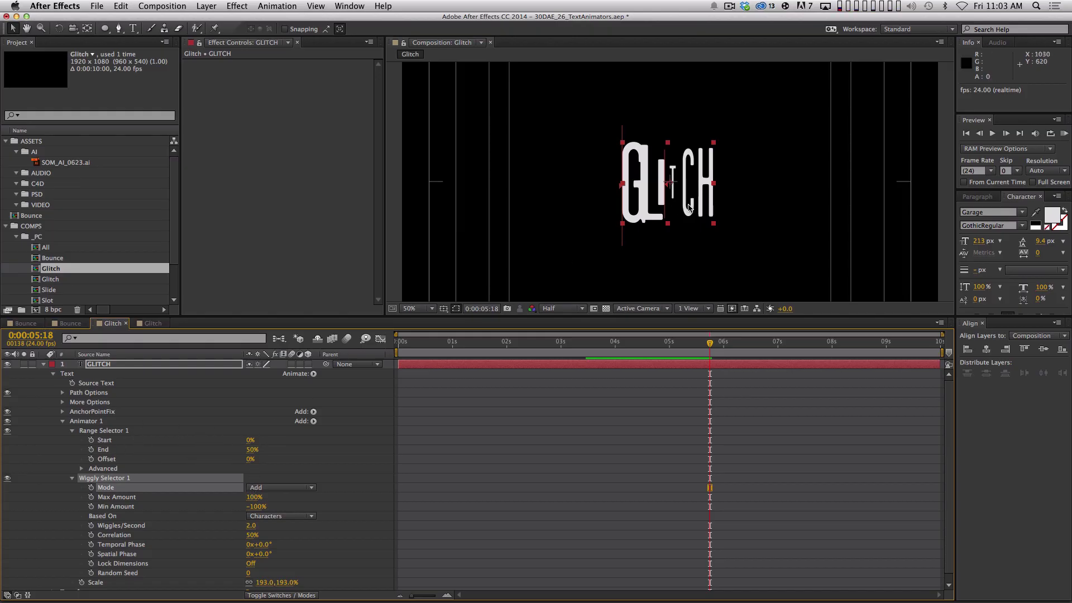
key("space")
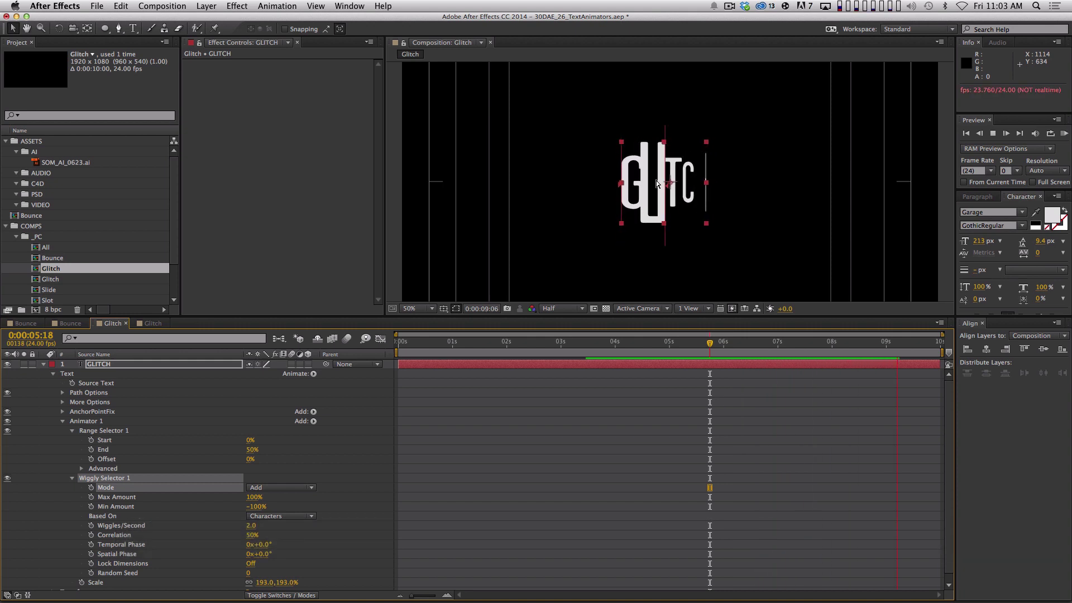
key("space")
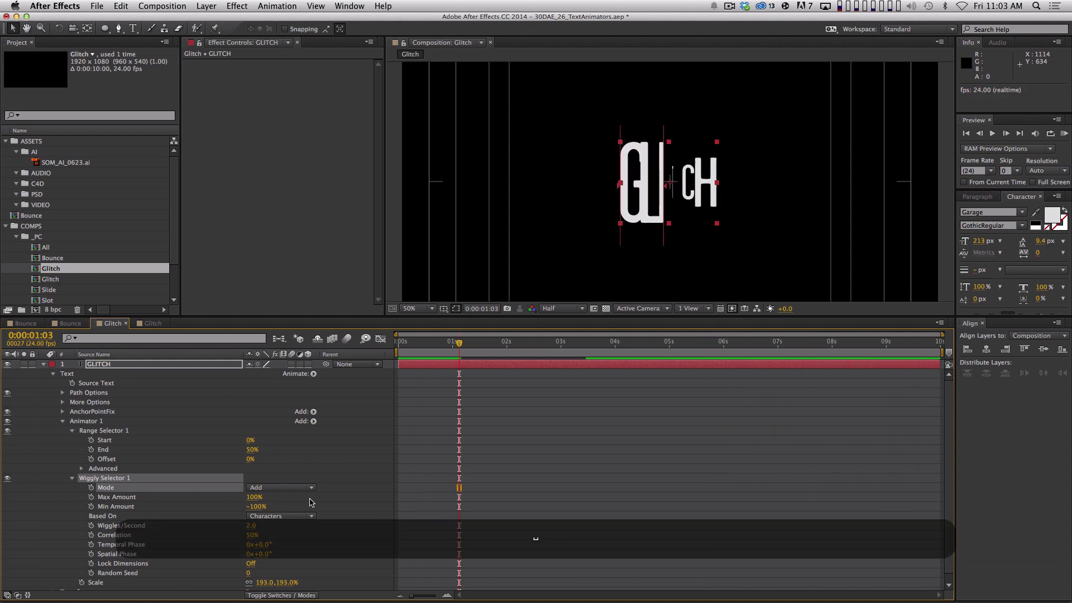
- Return Wiggly Selector 1's Mode to Intersect and preview the animation
left_click(289, 487)
left_click(274, 525)
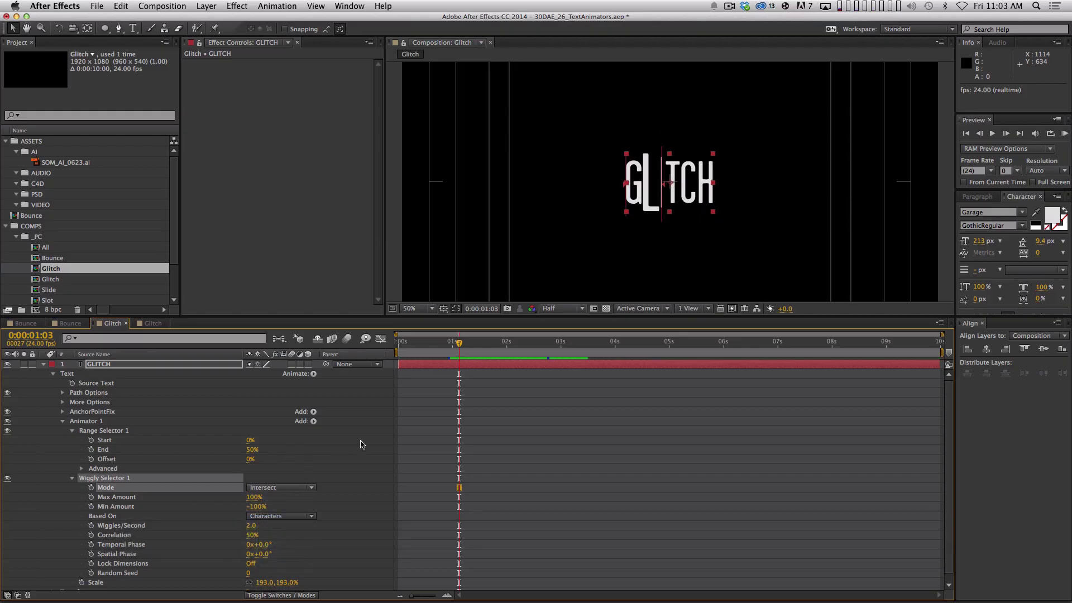
key("space")
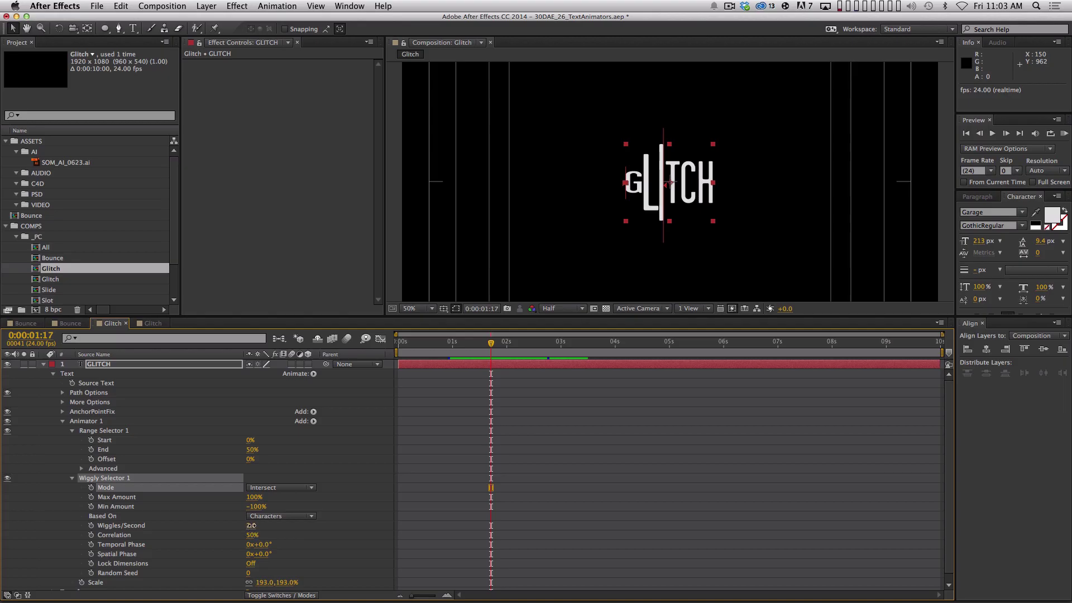
- Set Wiggly Selector 1's Wiggles/Second to 0 and play the composition to check the result
left_click(253, 527)
type("0")
key("Return")
key("space")
key("space")
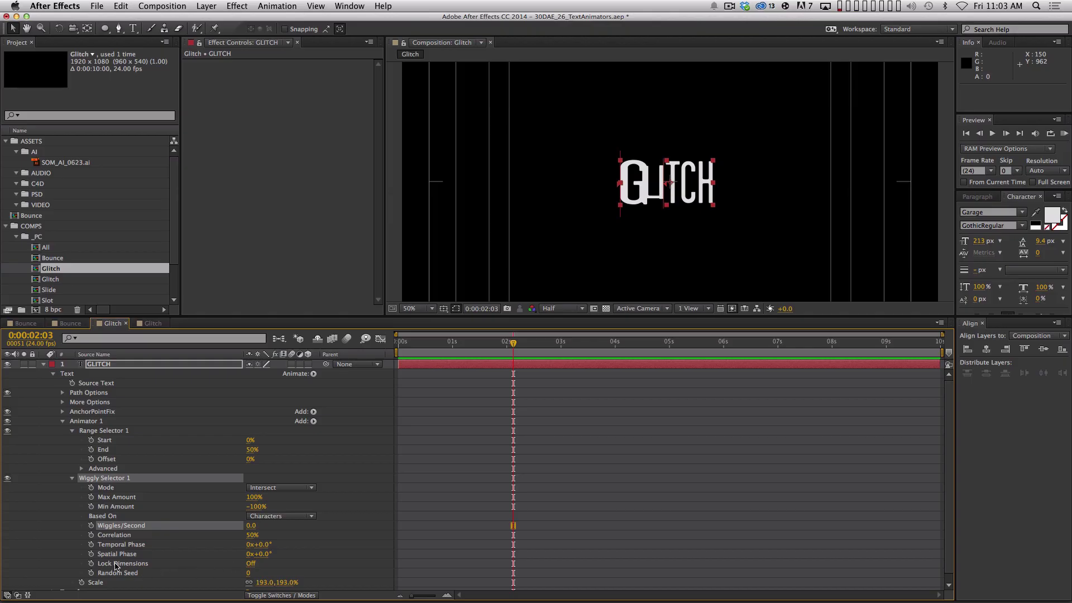
- Turn on Lock Dimensions for Wiggly Selector 1 and return to the first frame
left_click(250, 563)
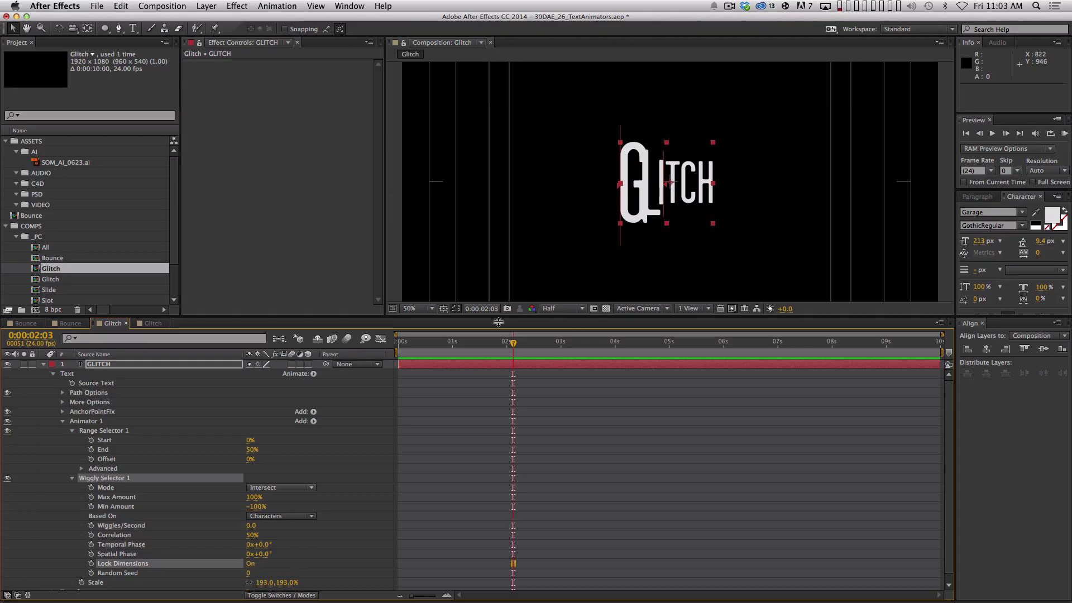
left_click_drag(457, 342, 397, 343)
left_click(72, 478)
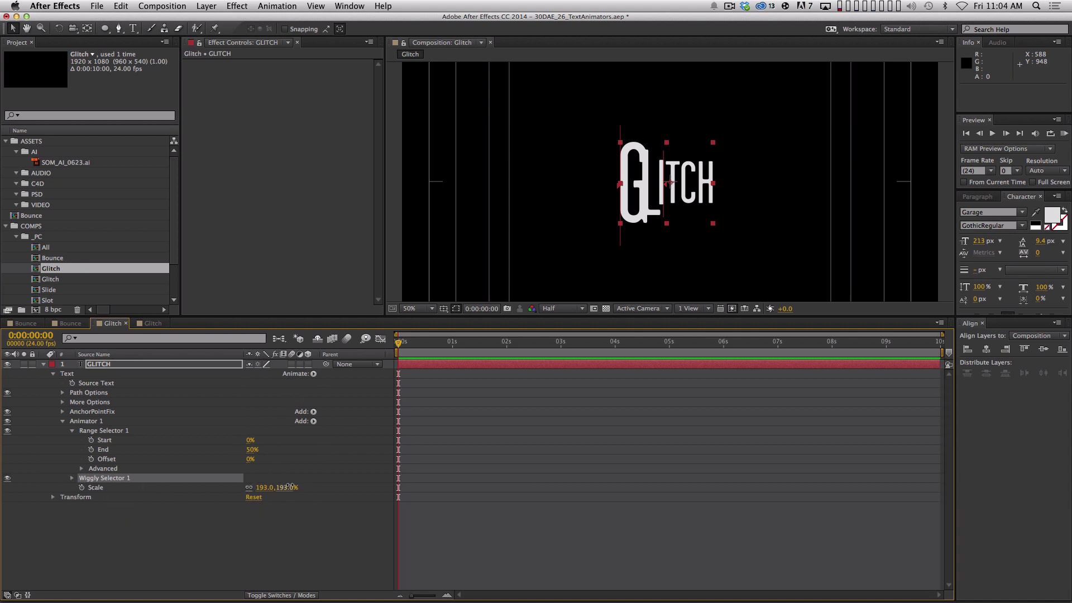
- Set Animator 1's Scale to 250%
left_click_drag(282, 488, 311, 460)
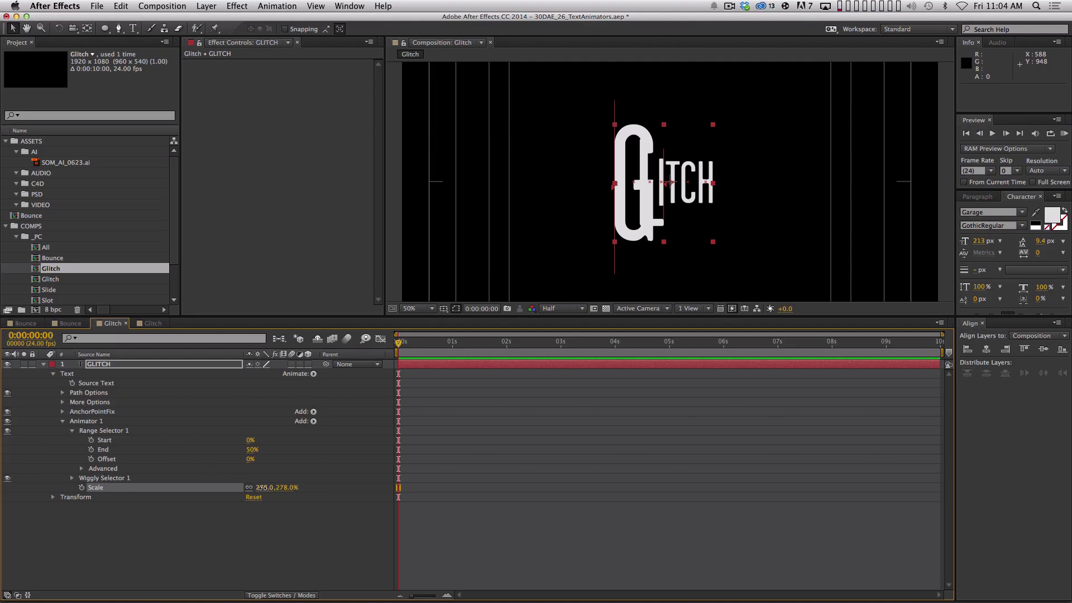
left_click_drag(261, 487, 250, 487)
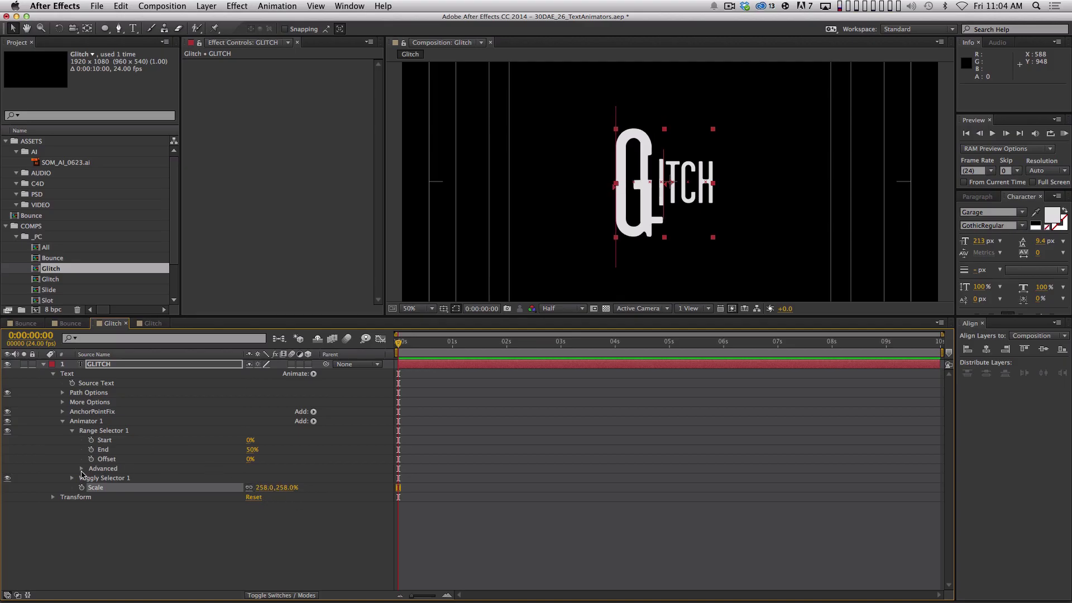
left_click(72, 479)
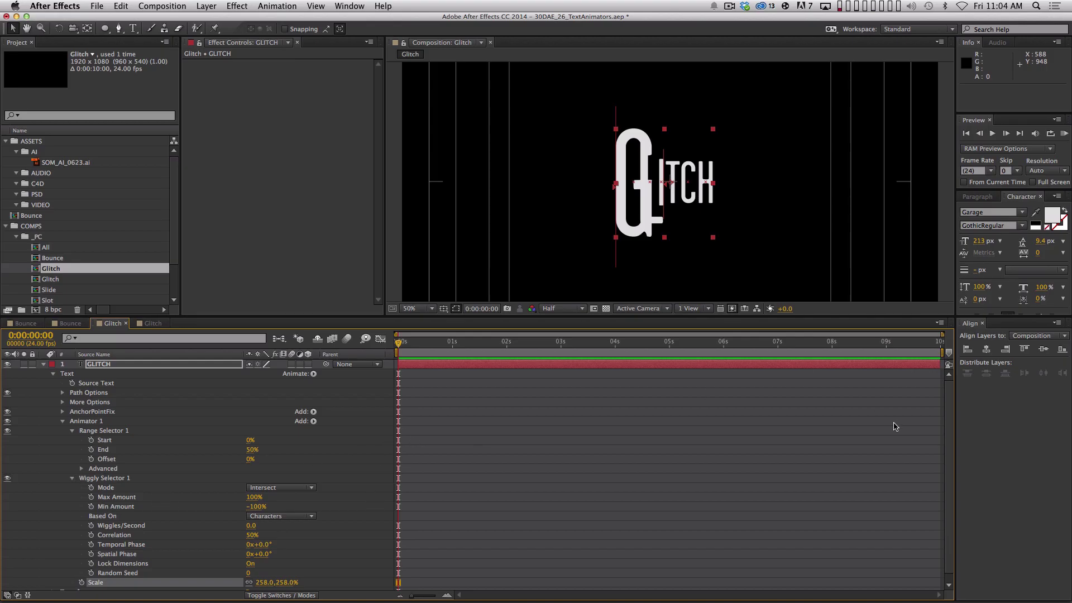
scroll(932, 452, "down", 1)
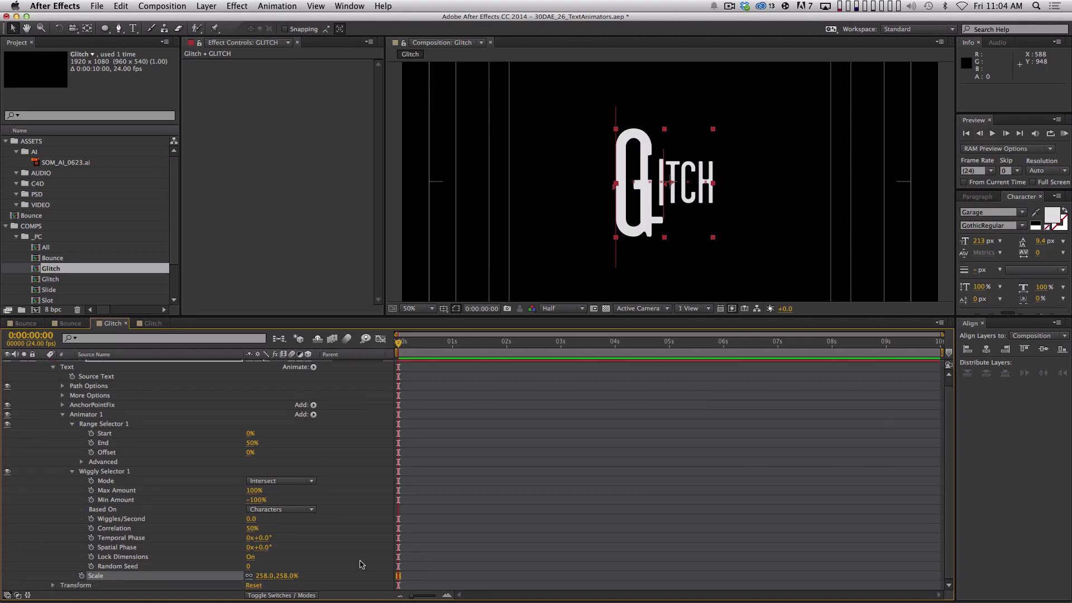
left_click(263, 576)
type("250")
key("Return")
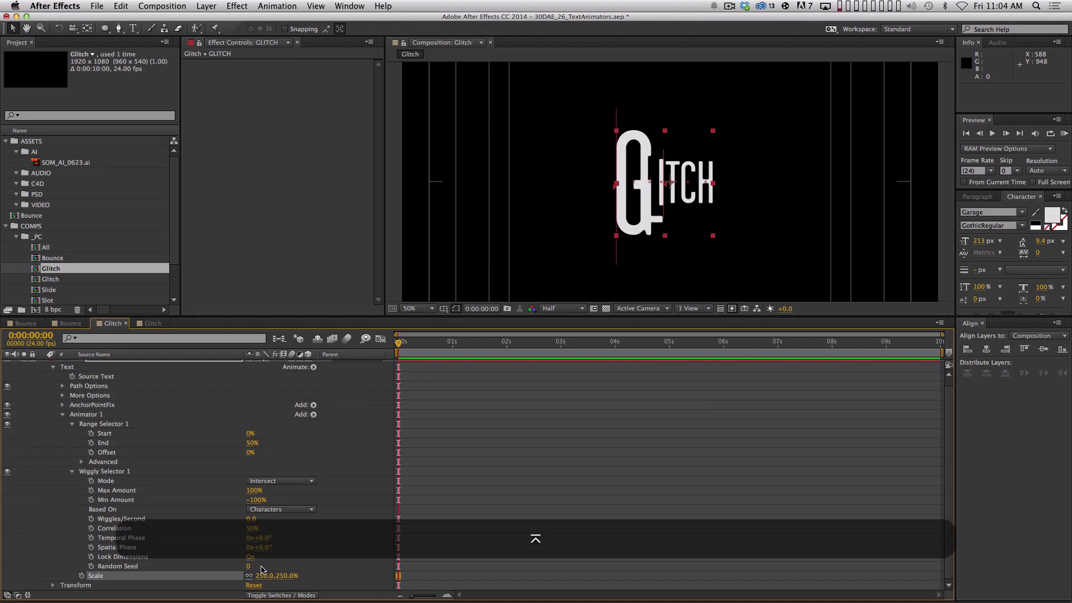
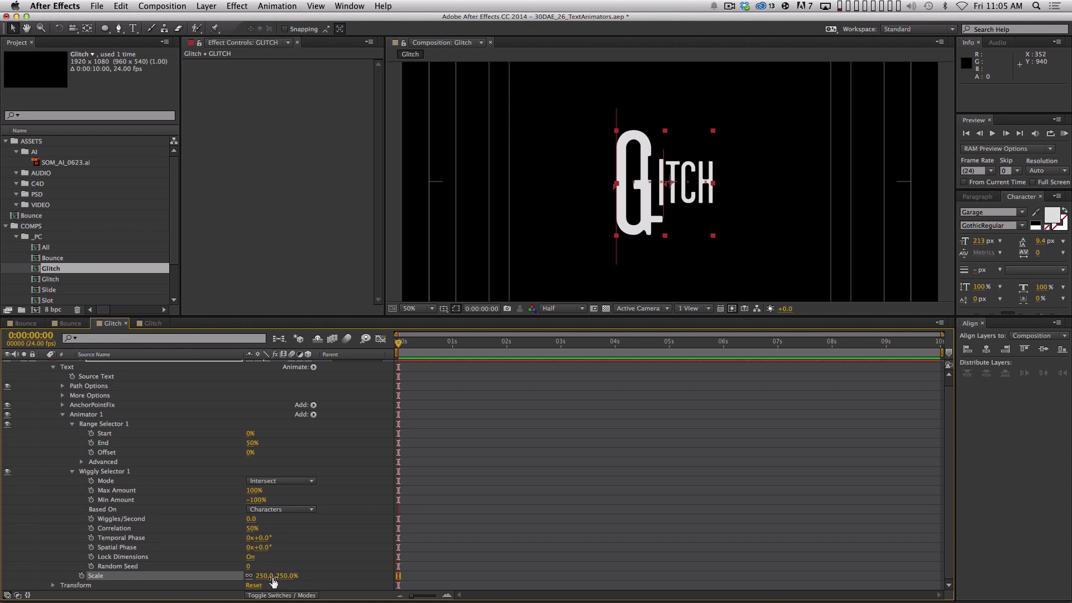
- Try Wiggly Selector 1's Min Amount at 0% and undo the change
left_click(255, 499)
type("0")
key("Return")
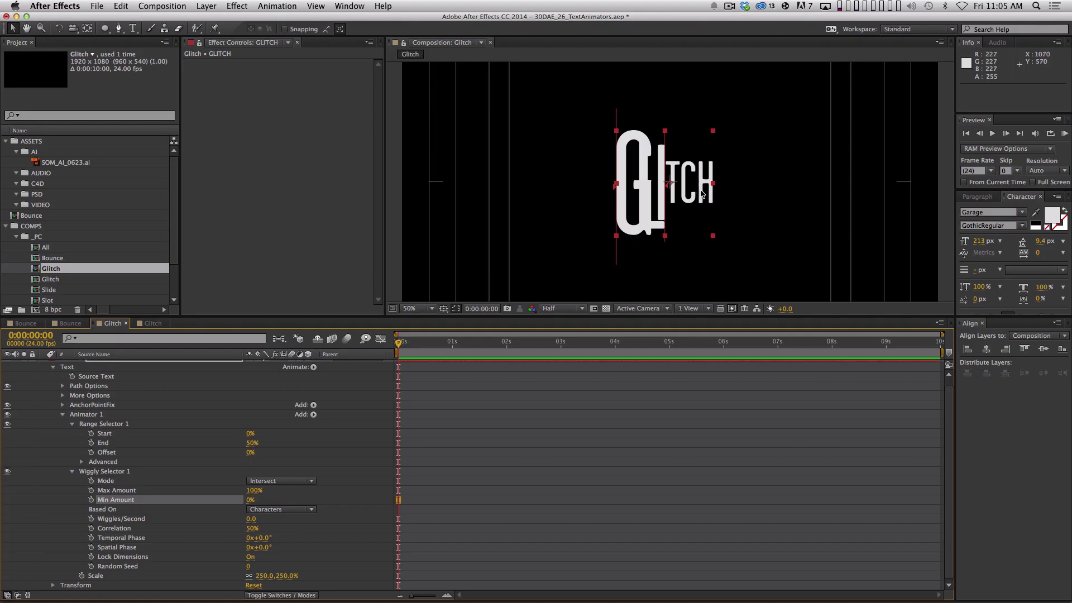
key("super+z")
key("super+z")
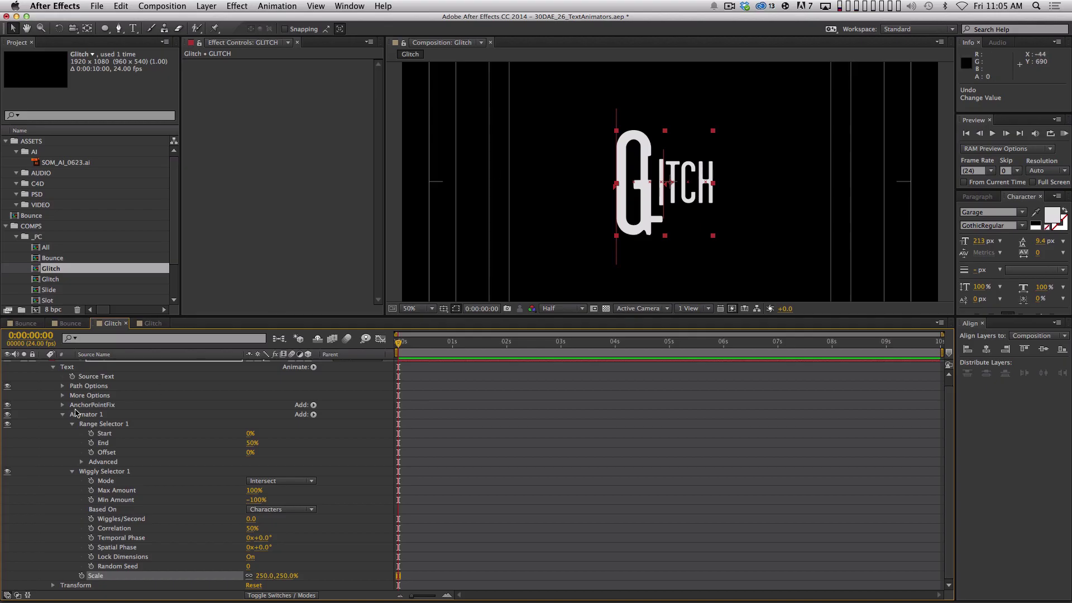
- Set Range Selector 1's End to 100% so every letter is included
left_click(251, 444)
type("100")
key("Return")
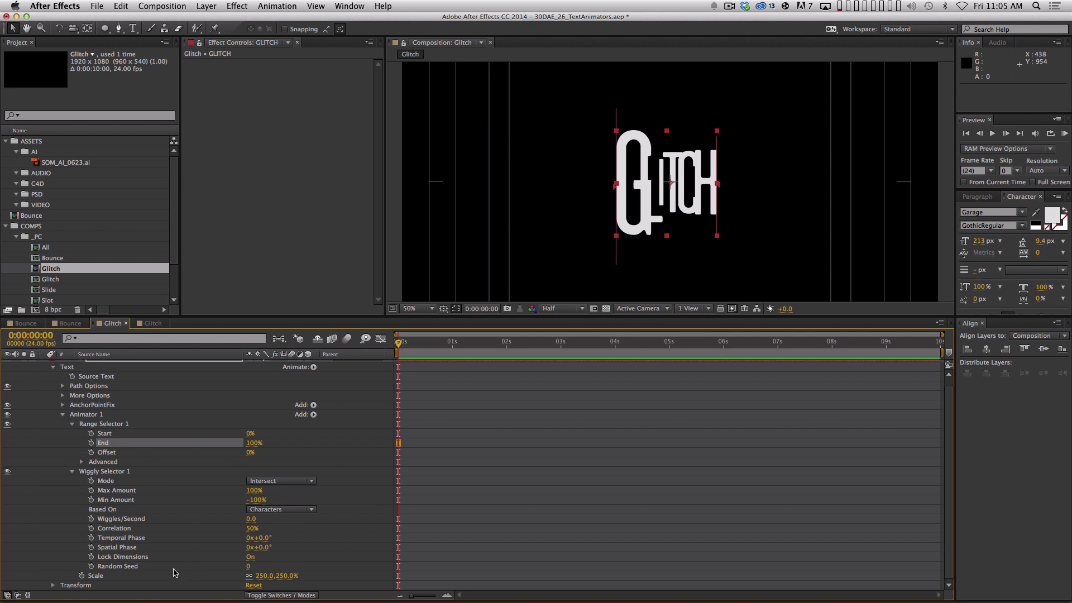
- Step through different Random Seed values in Wiggly Selector 1 and settle on 20
left_click(249, 566)
key("Up")
key("Up")
key("Up")
key("Up")
key("Up")
key("Up")
key("Up")
key("Up")
key("Up")
key("Up")
key("Up")
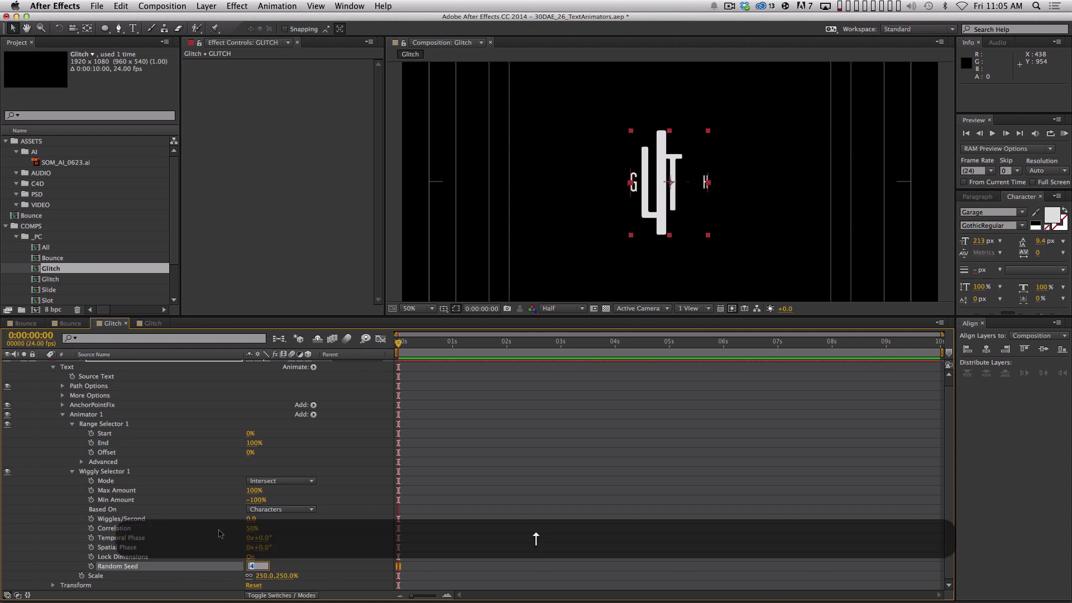
key("Up")
key("Up")
key("Up")
key("Up")
key("Up")
key("Up")
key("Up")
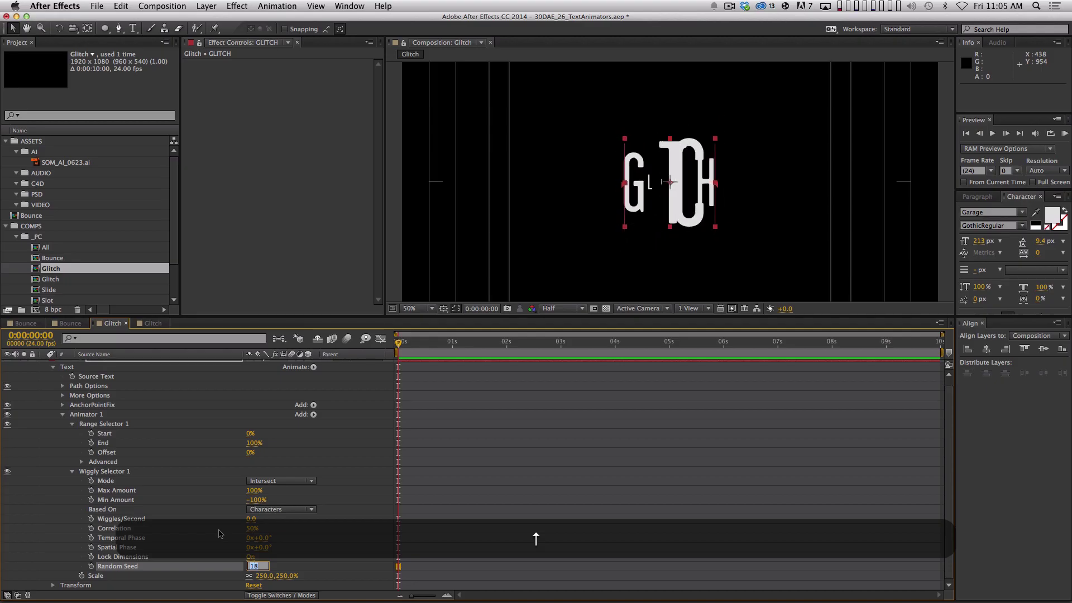
left_click(294, 552)
left_click_drag(250, 566, 223, 520)
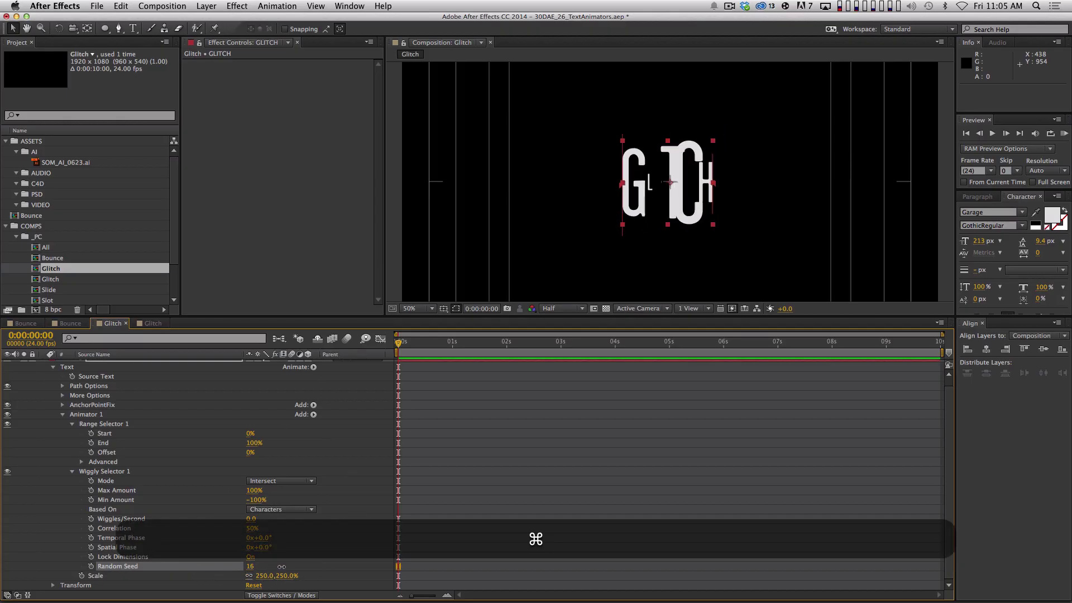
left_click_drag(302, 562, 301, 562)
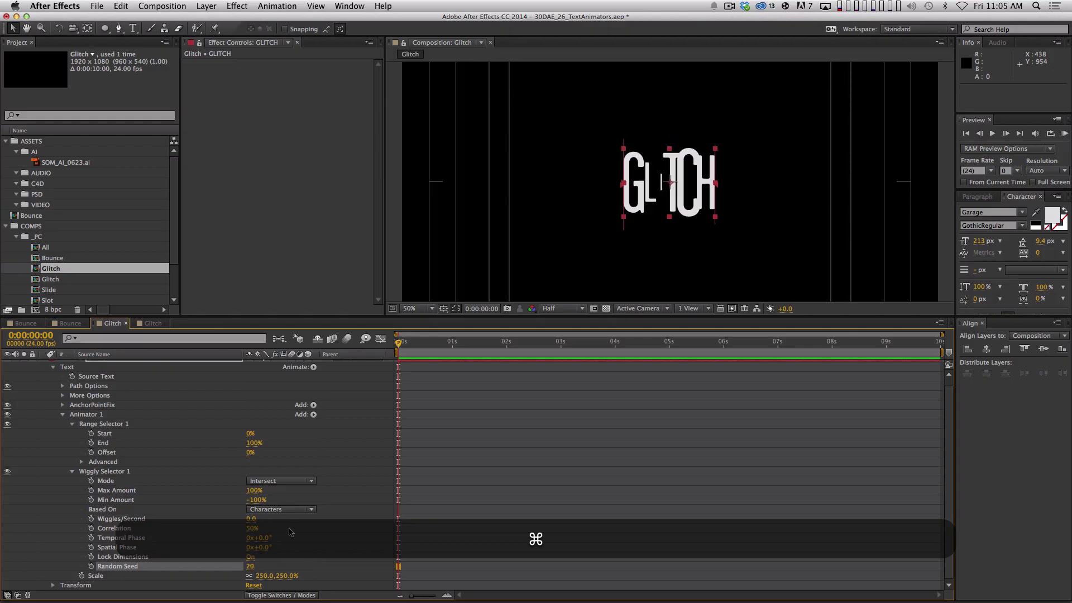
- Keyframe Random Seed at 20 on the first frame and add keyframes with new values over the next frames, ending with 77 at frame 4
left_click(91, 566)
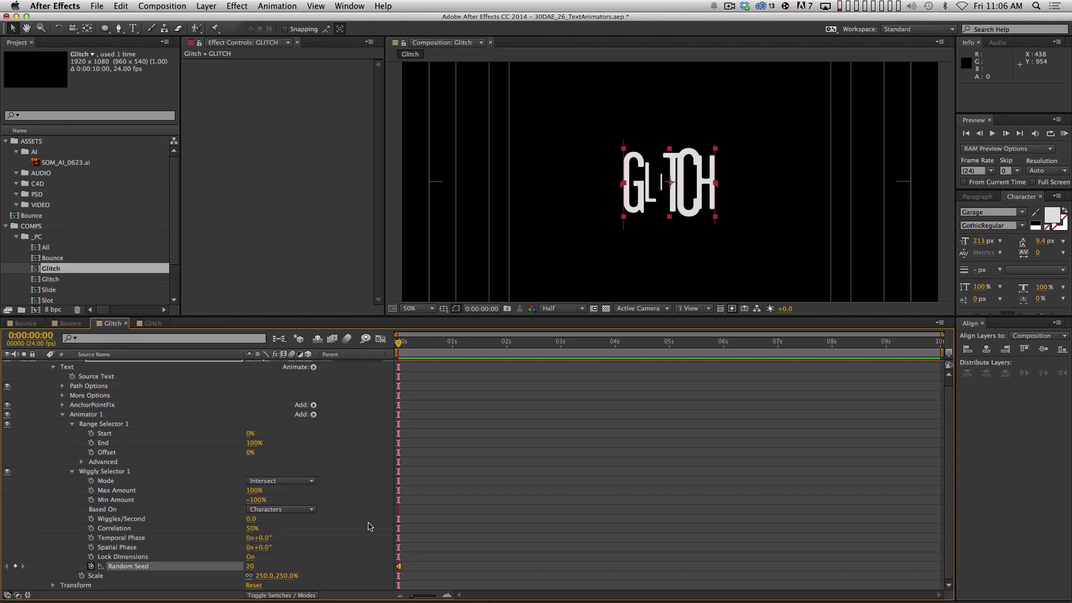
key("Page_Down")
left_click_drag(250, 567, 280, 554)
key("Page_Down")
key("Page_Down")
key("Page_Down")
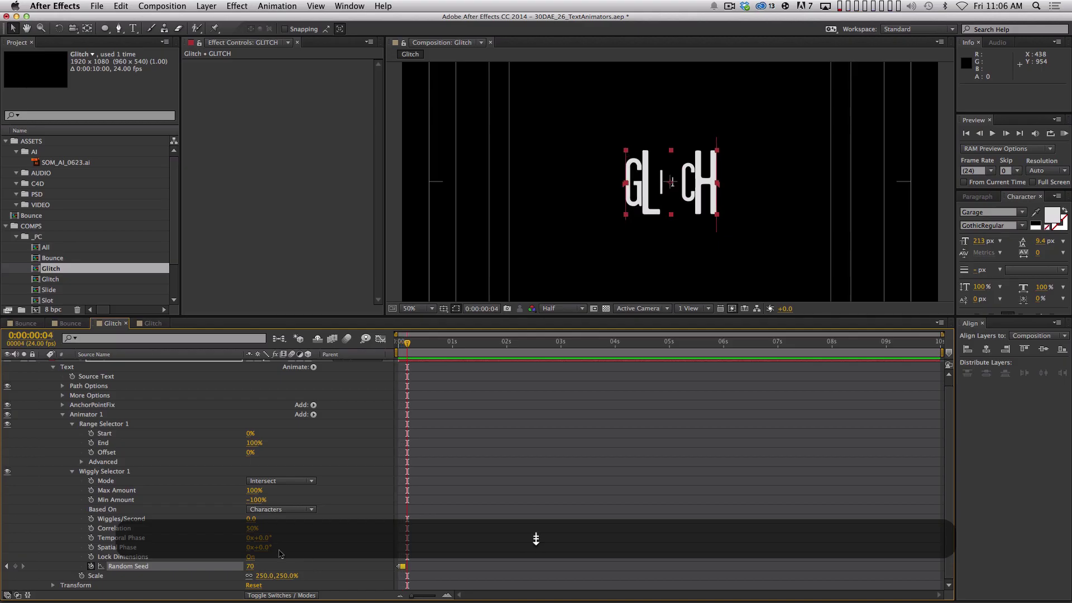
left_click_drag(250, 566, 271, 561)
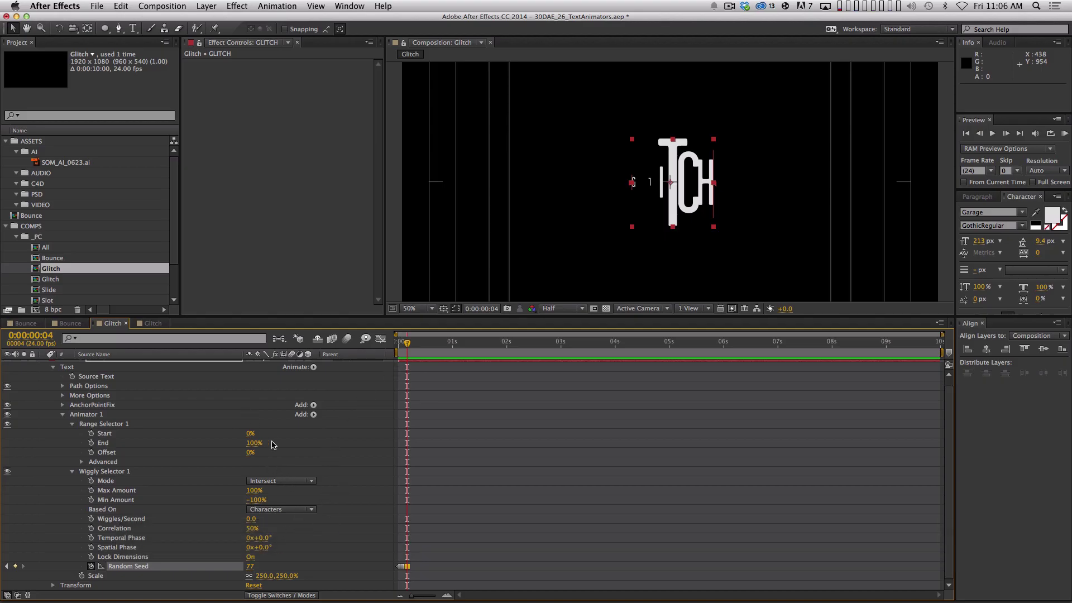
- Inspect the Random Seed keyframes up close from the first frame to frame 4
key("equal")
key("equal")
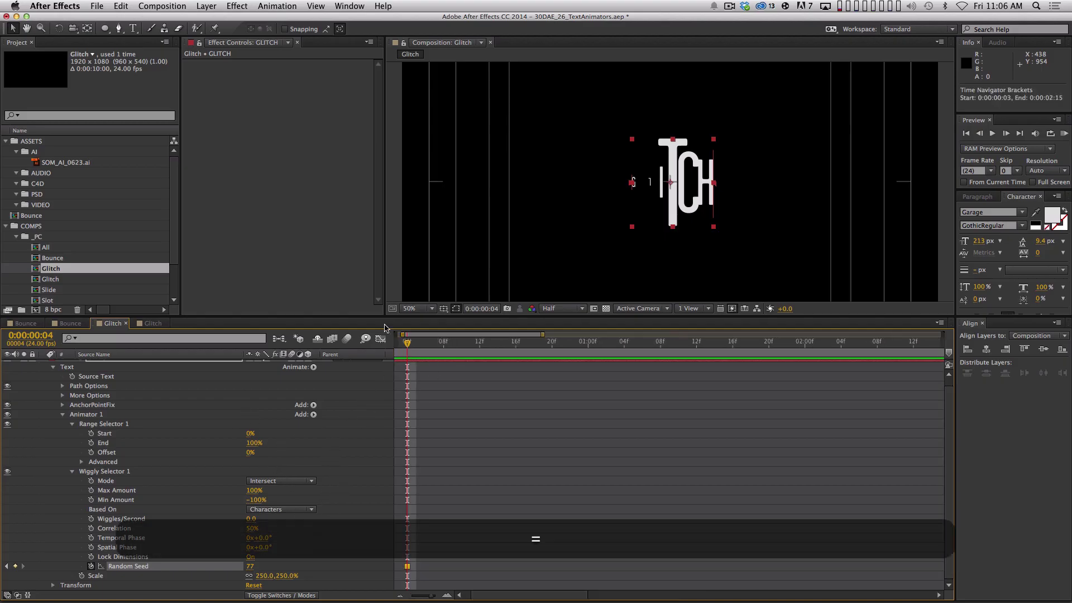
key("Home")
left_click_drag(398, 342, 437, 343)
key("alt+bracketleft")
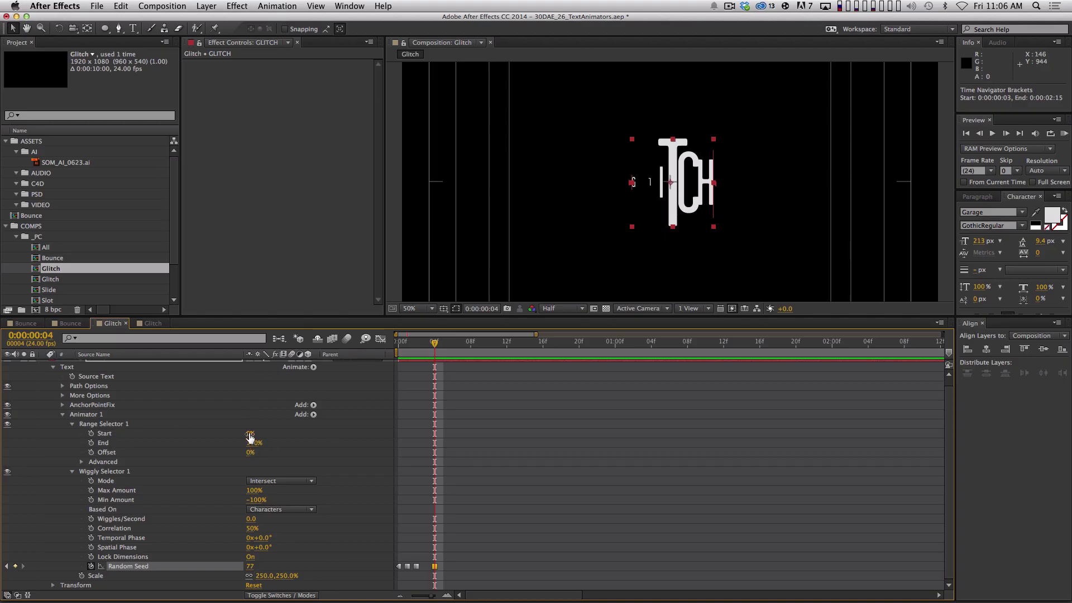
- Test how Range Selector 1's Start affects the letters by running it between 0% and 100%, ending at 0%
left_click_drag(249, 433, 256, 433)
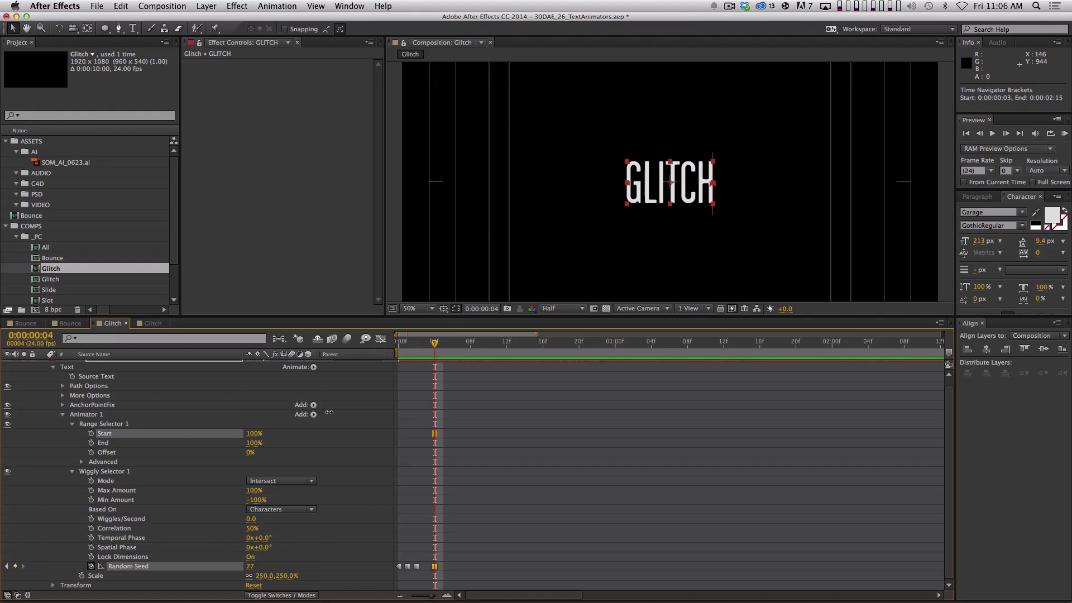
left_click_drag(329, 412, 167, 427)
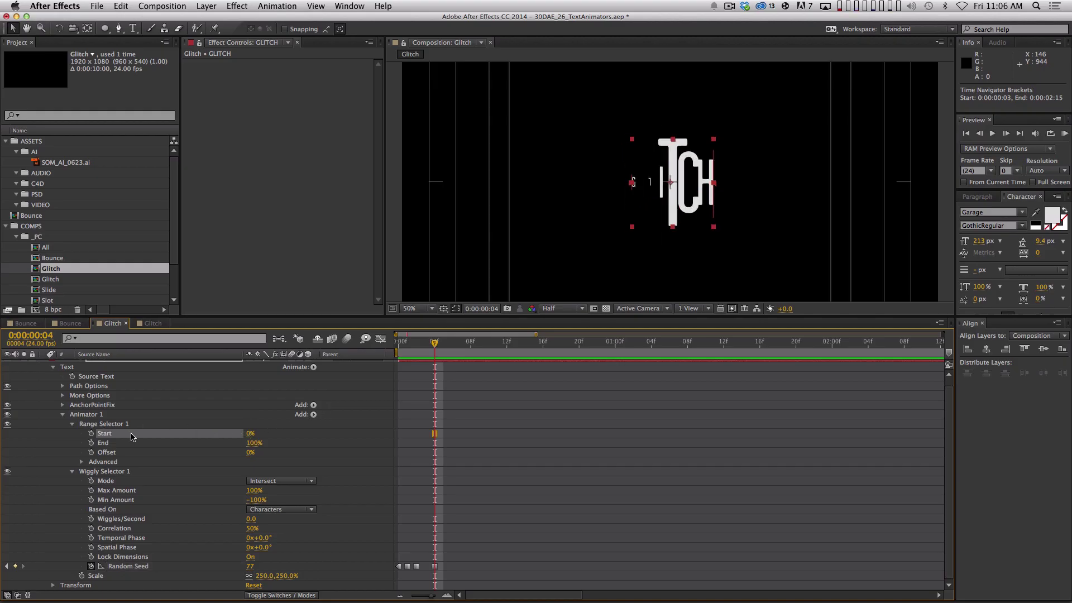
left_click_drag(249, 433, 411, 407)
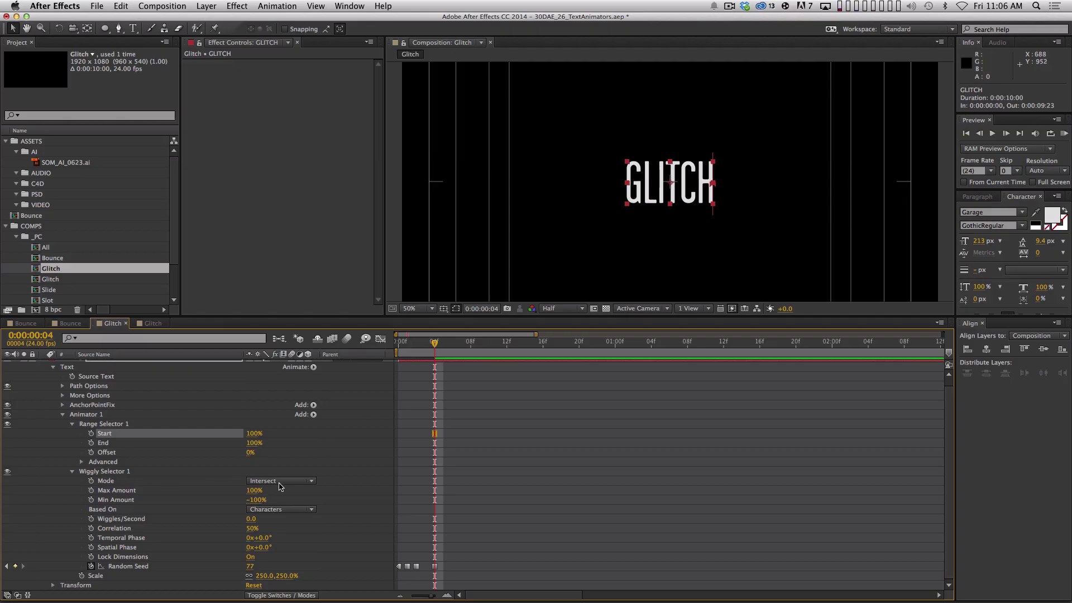
left_click_drag(250, 433, 189, 428)
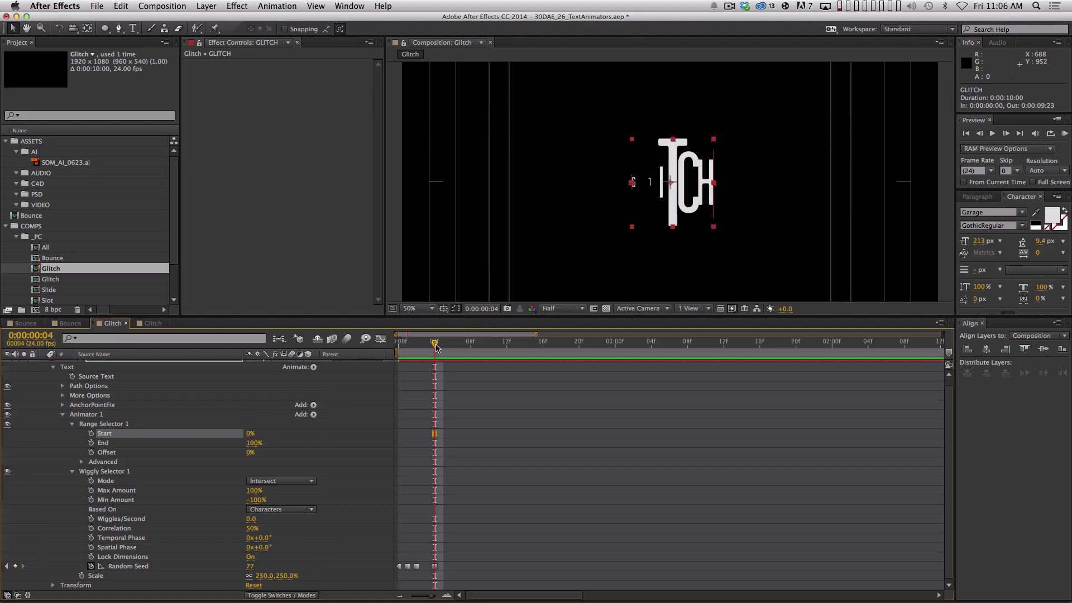
- Keyframe Range Selector 1's Start at 0% on frame 3 and at 100% on frame 5
left_click_drag(437, 347, 428, 350)
left_click(91, 433)
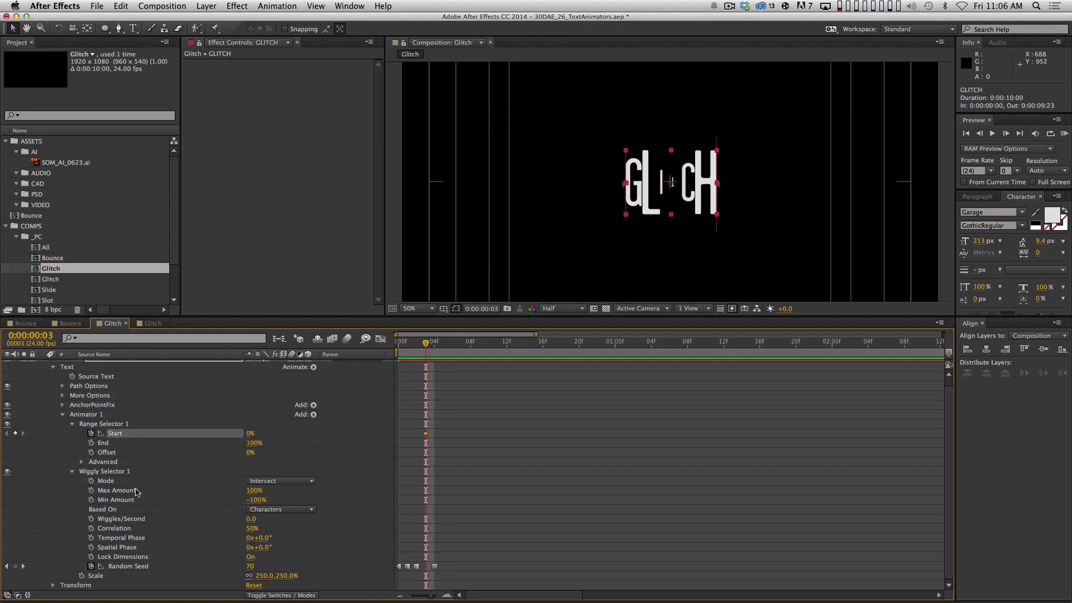
key("Page_Down")
key("Page_Down")
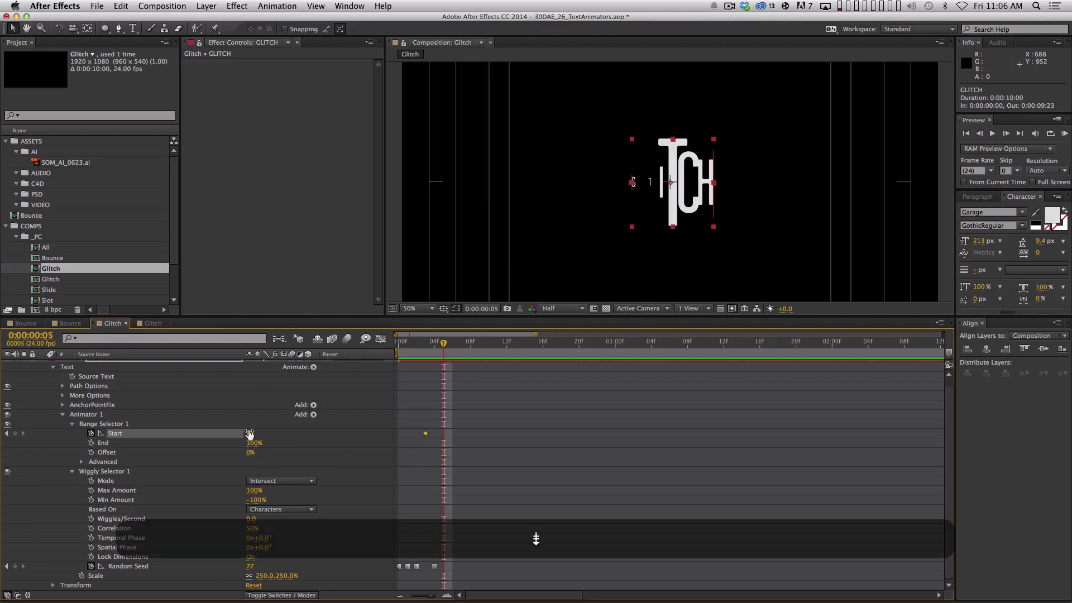
left_click_drag(251, 434, 367, 422)
- Apply Easy Ease to both Start keyframes and play a RAM preview of the glitch animation
left_click_drag(467, 417, 362, 445)
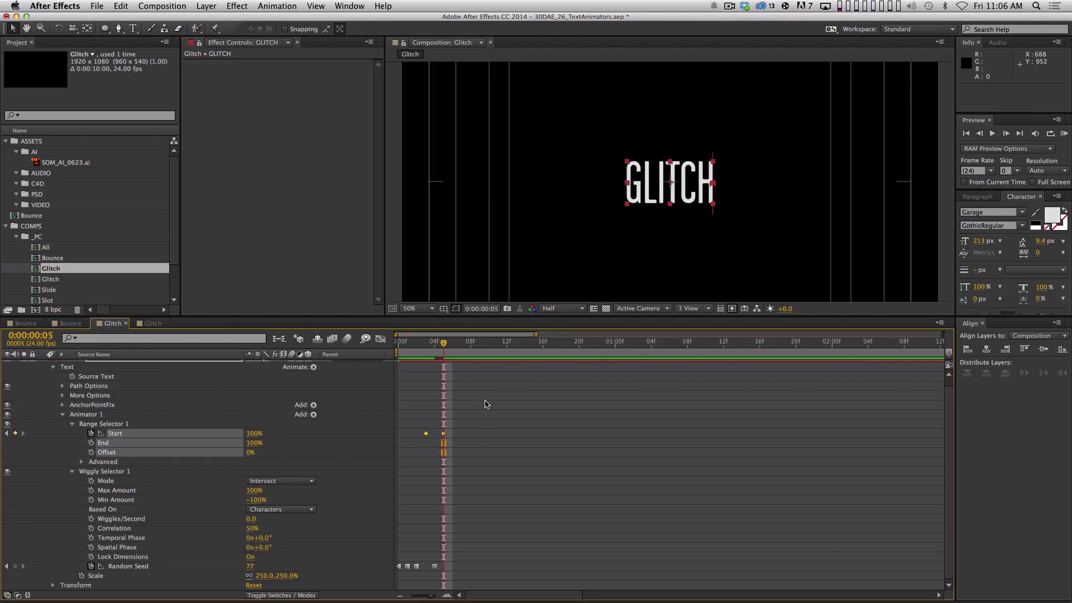
key("F9")
key("KP_0")
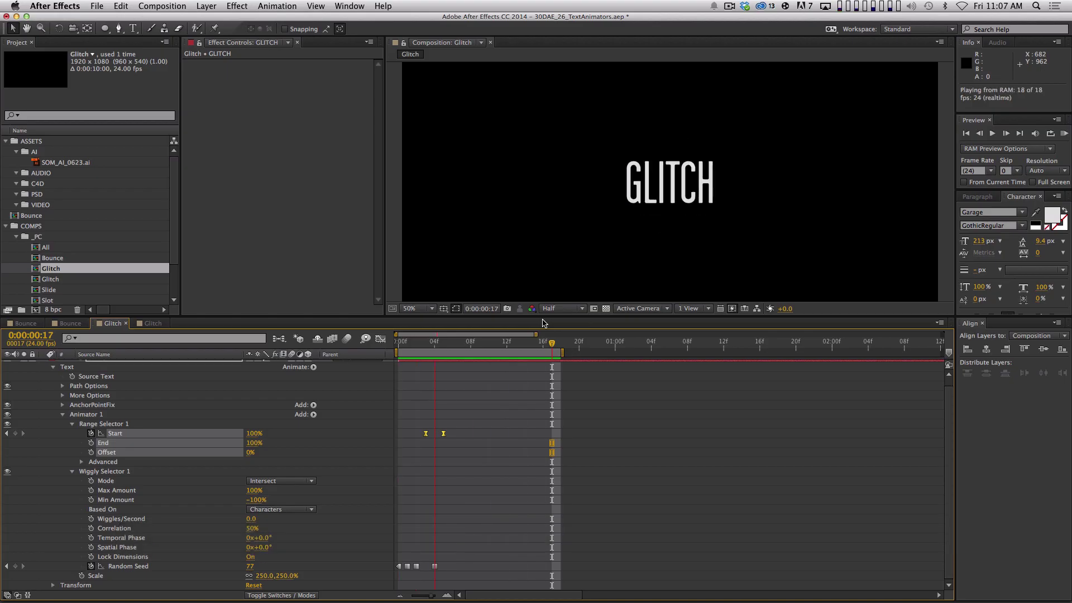
key("space")
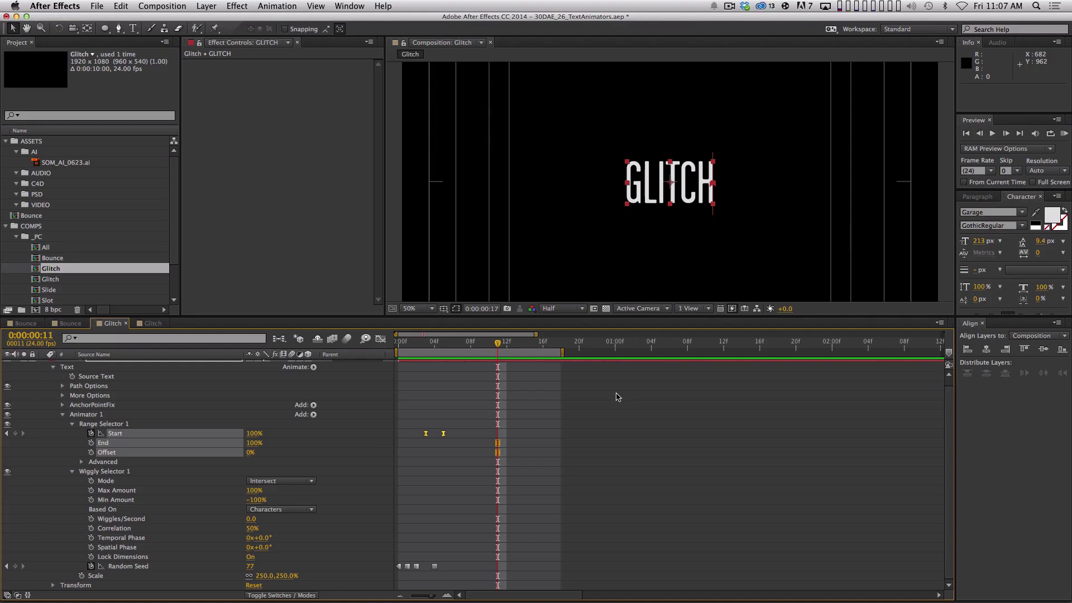
- Collapse the GLITCH layer's properties, shift the layer to begin at frame 4, and preview the animation
key("shift+super+grave")
left_click(288, 501)
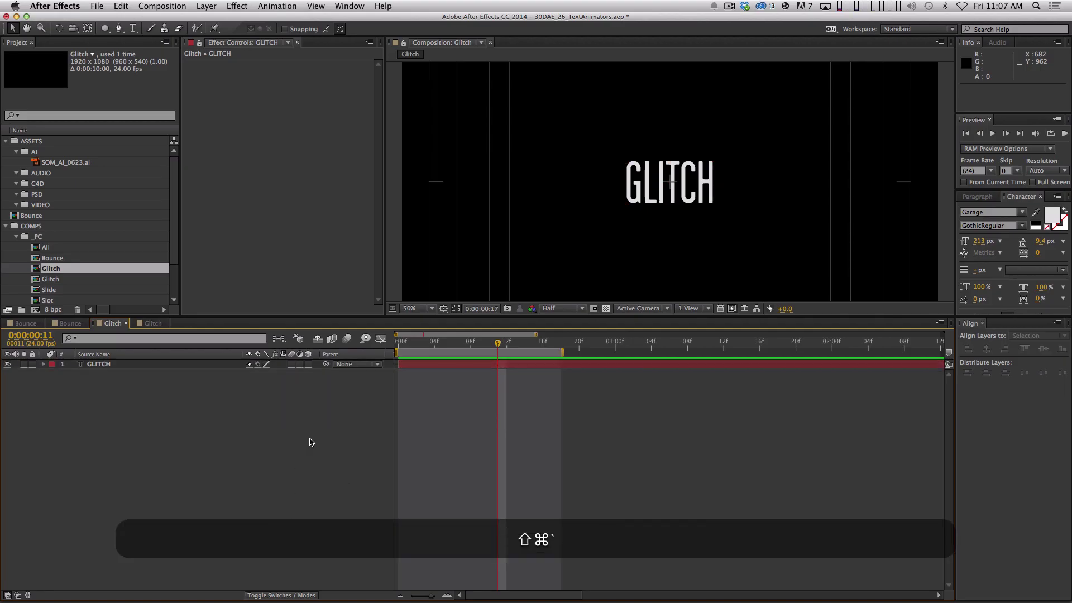
left_click(425, 362)
key("alt+bracketleft")
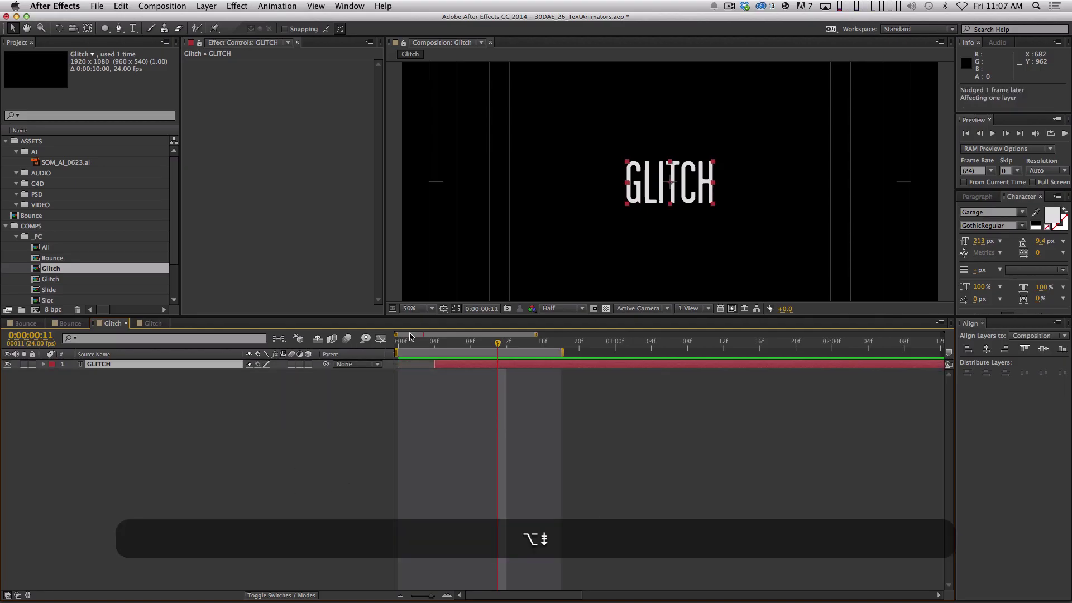
key("alt+0")
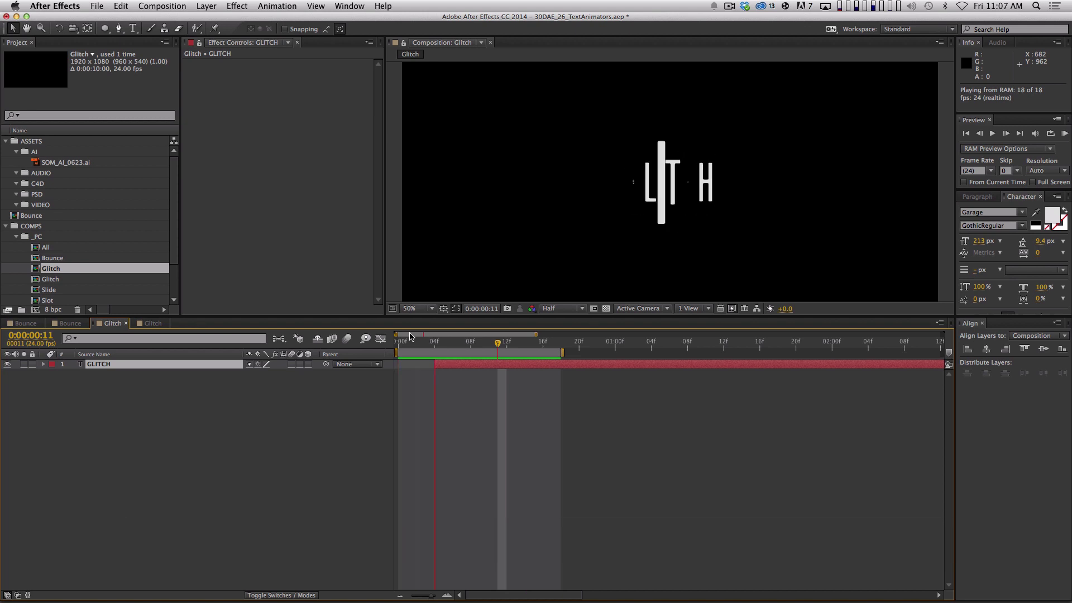
key("space")
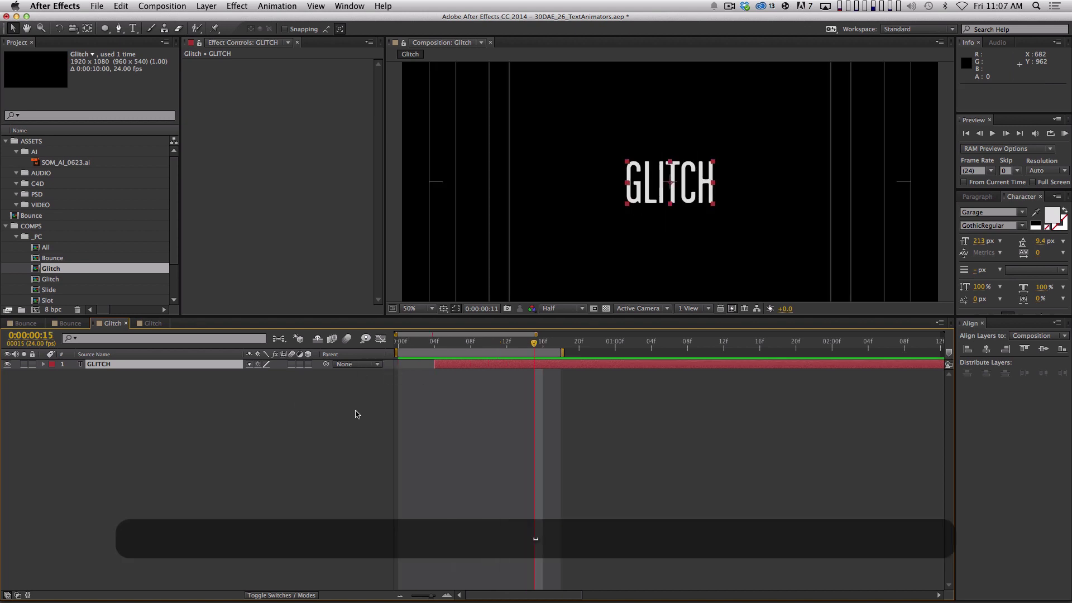
- At frame 5, reveal the GLITCH layer's modified properties, collapse both text animators, and rename Animator 1 as WigglyScale
mouse_move(451, 343)
left_mouse_down()
mouse_move(439, 343)
mouse_move(478, 345)
mouse_move(444, 345)
left_mouse_up()
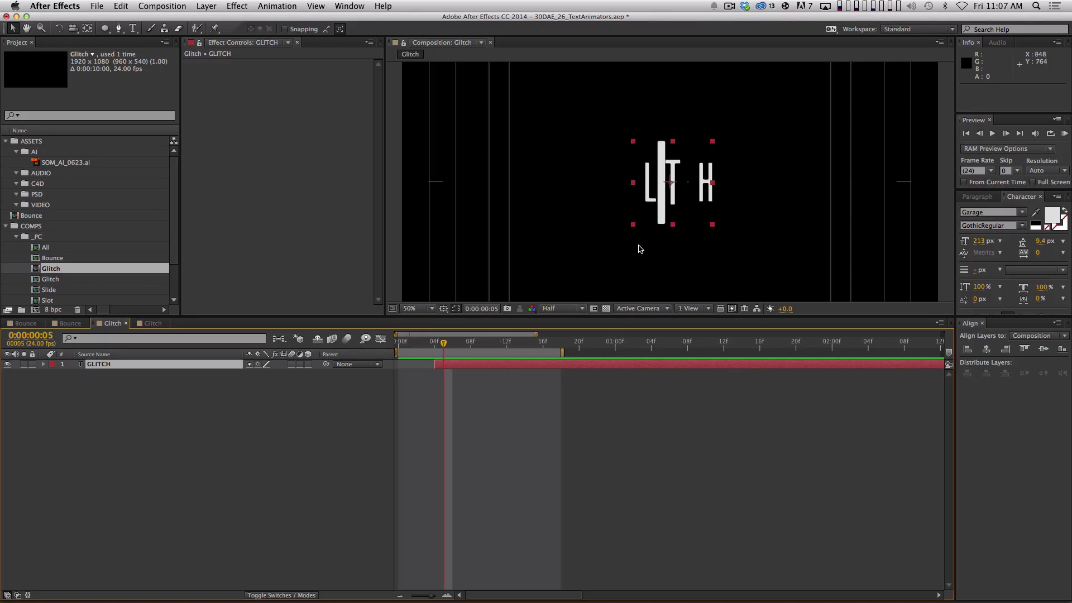
key("u")
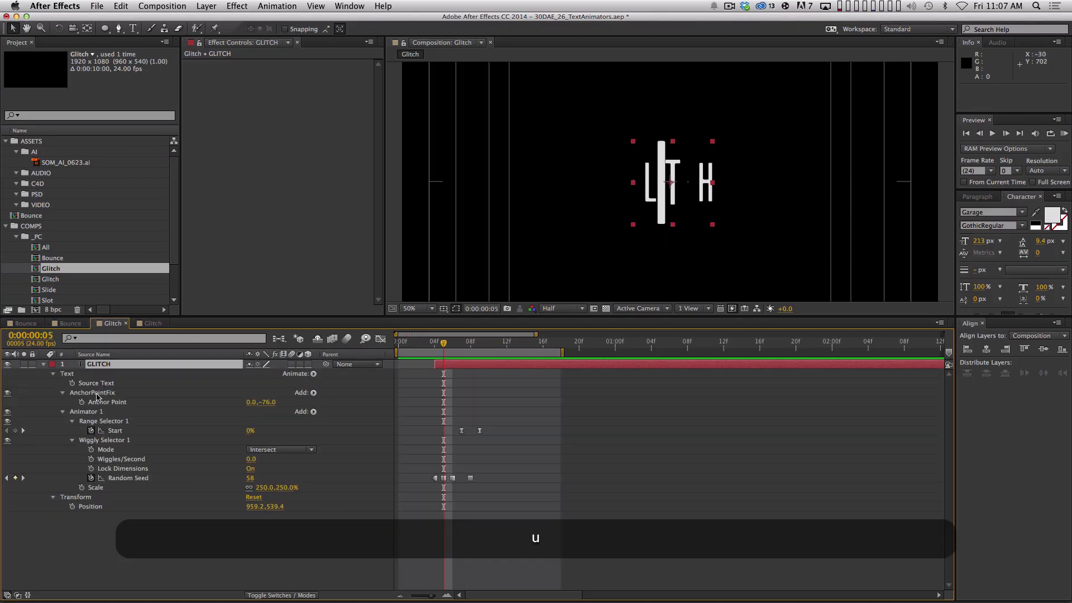
left_click(63, 392)
left_click(63, 401)
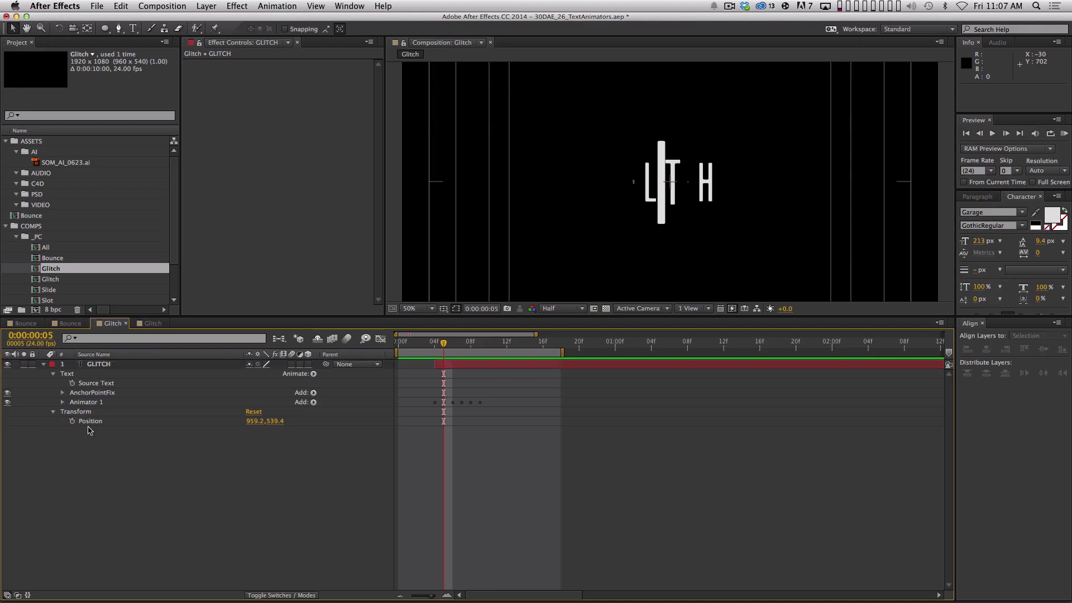
left_click(71, 401)
key("Return")
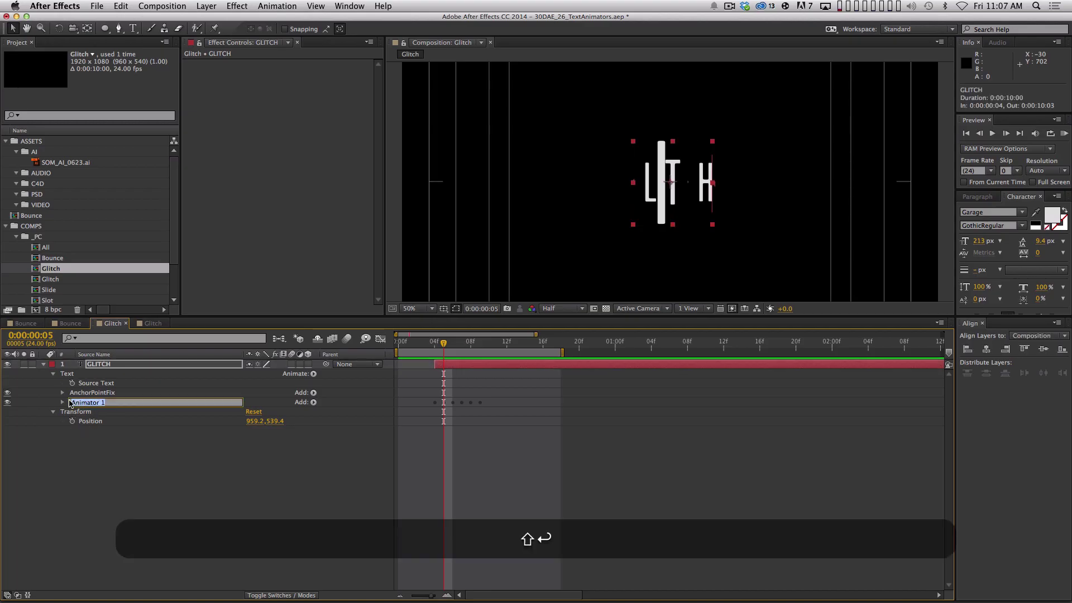
type("WigglyScale")
key("Return")
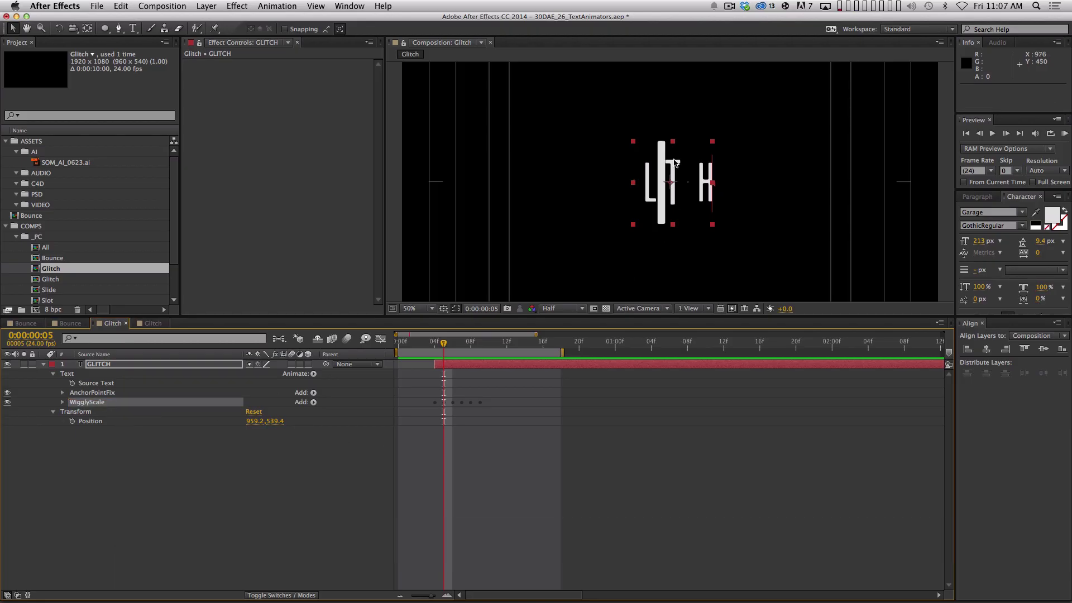
- Duplicate the WigglyScale animator and rename the copy as WigglyPos
key("super+d")
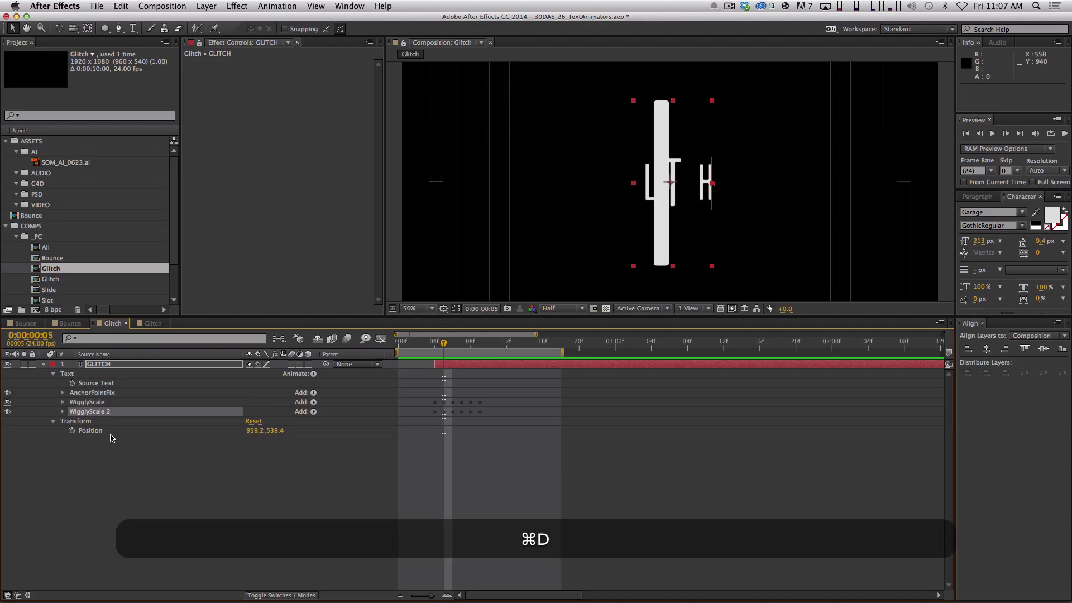
key("Return")
type("W")
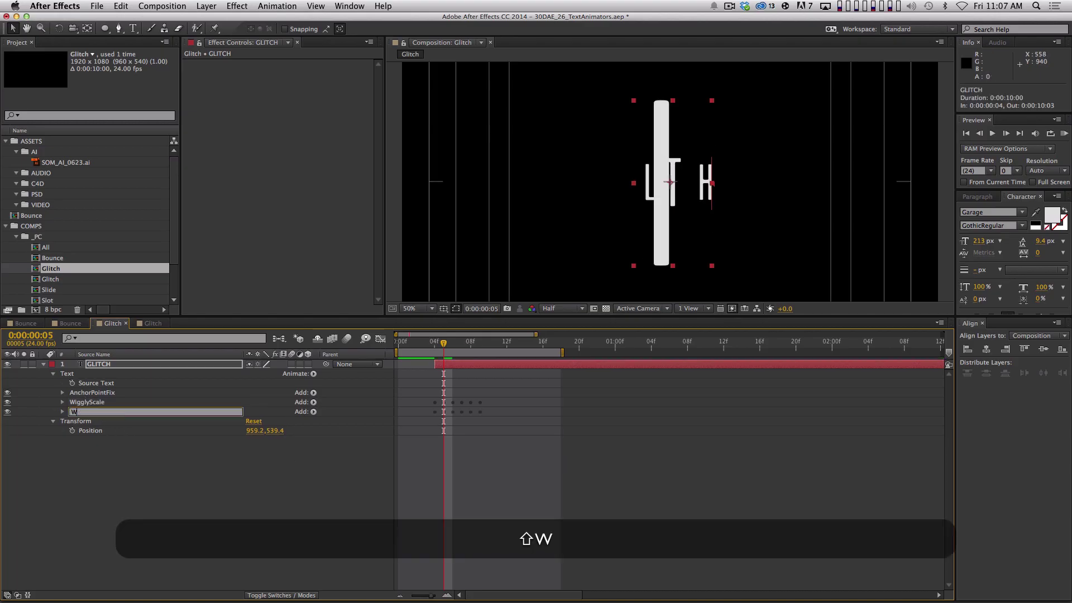
type("igglyPos")
key("Return")
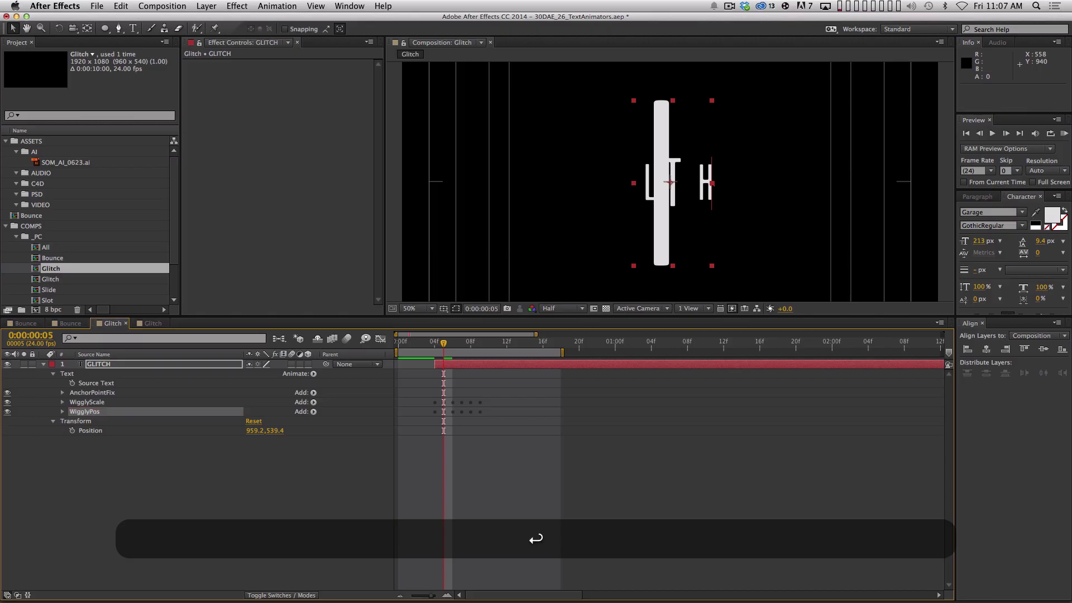
- Reveal the animators' modified properties, collapse AnchorPointFix and WigglyScale, and select the Scale property in WigglyPos
key("u")
key("u")
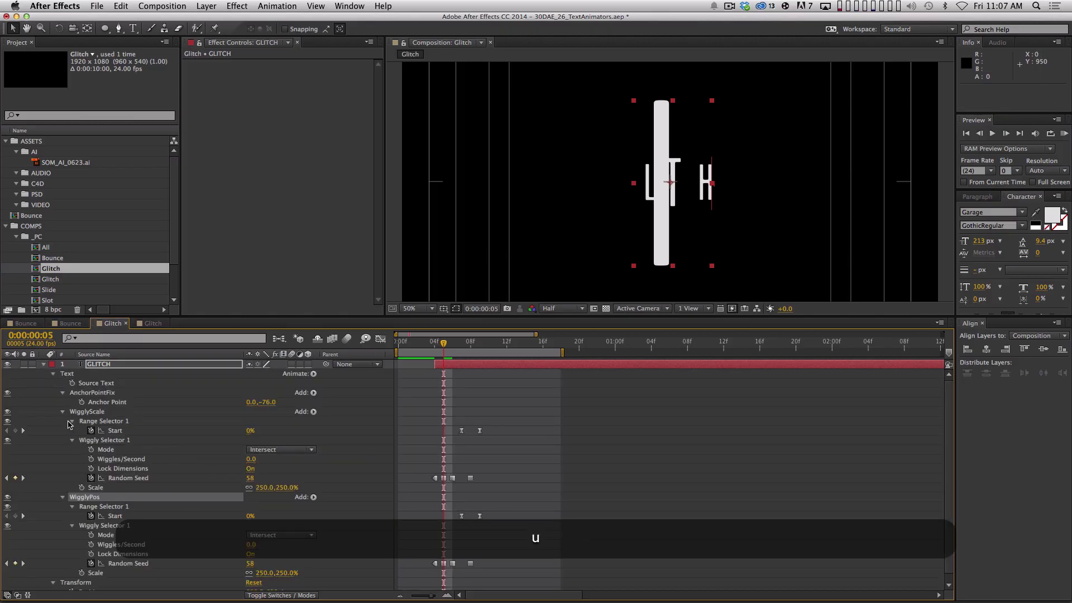
left_click(63, 392)
left_click(63, 402)
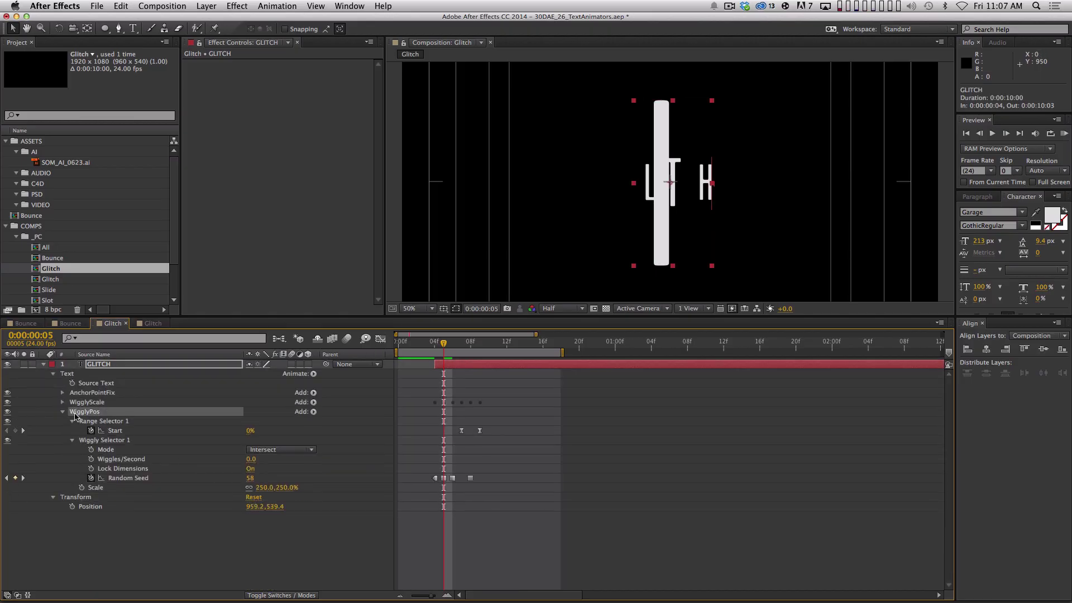
left_click(178, 538)
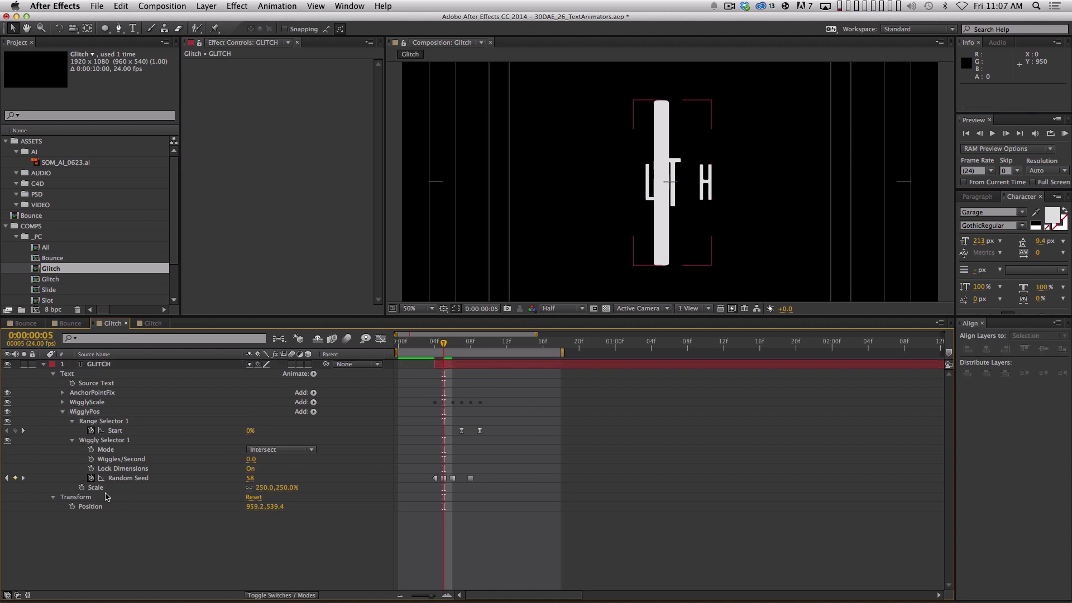
left_click(100, 488)
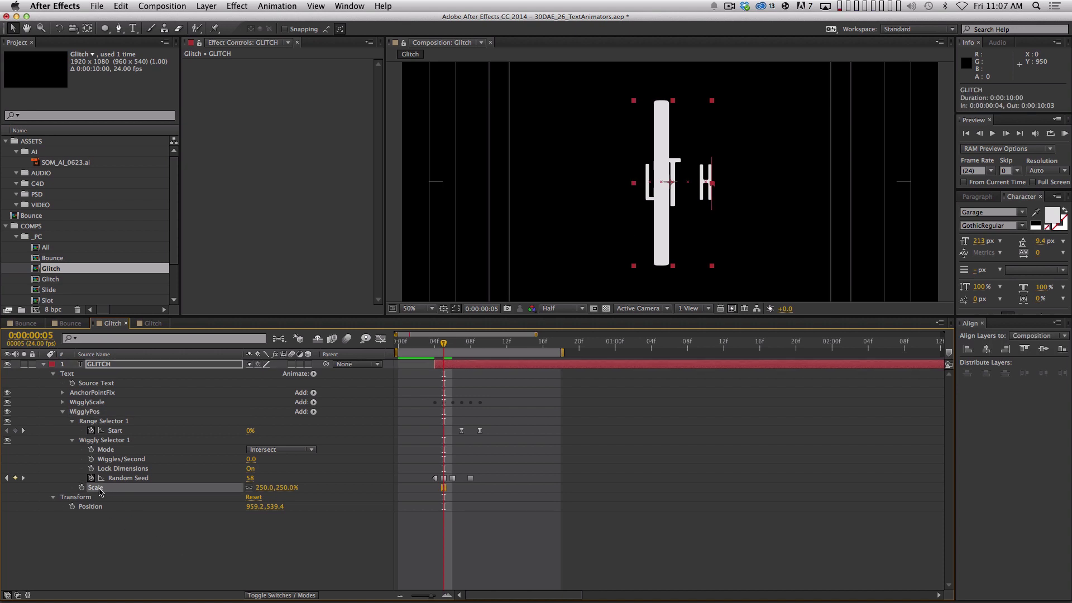
- Replace the Scale property of the WigglyPos text animator with a Position property
key("BackSpace")
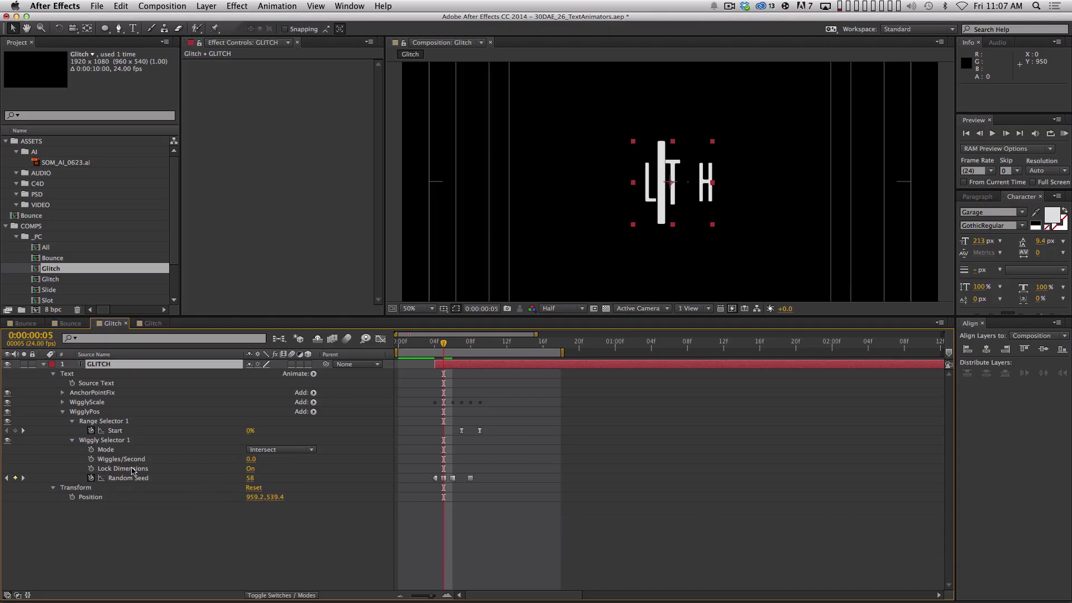
left_click(202, 414)
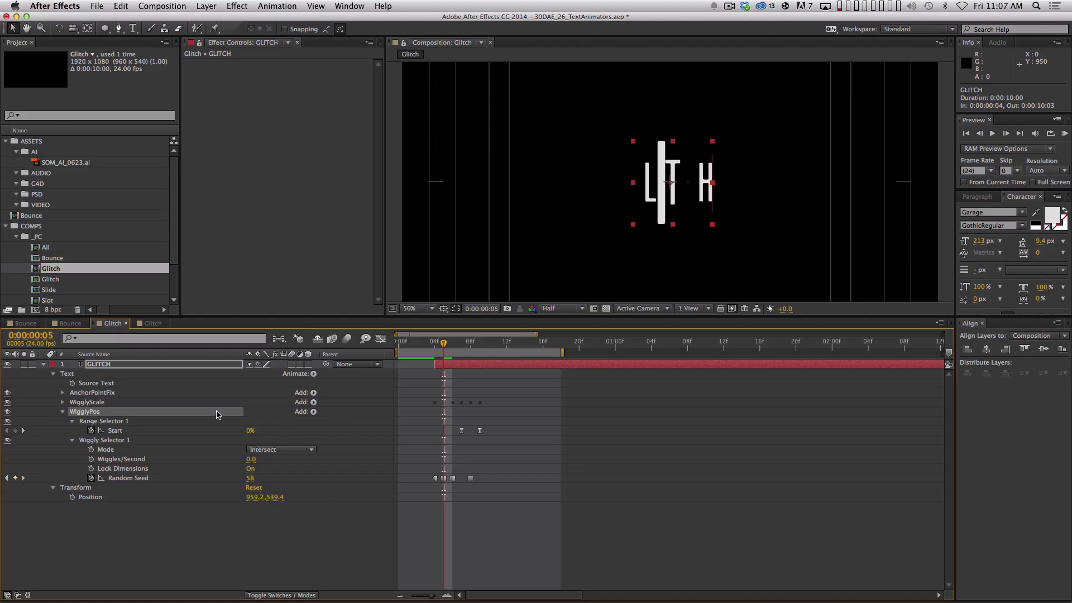
left_click(313, 411)
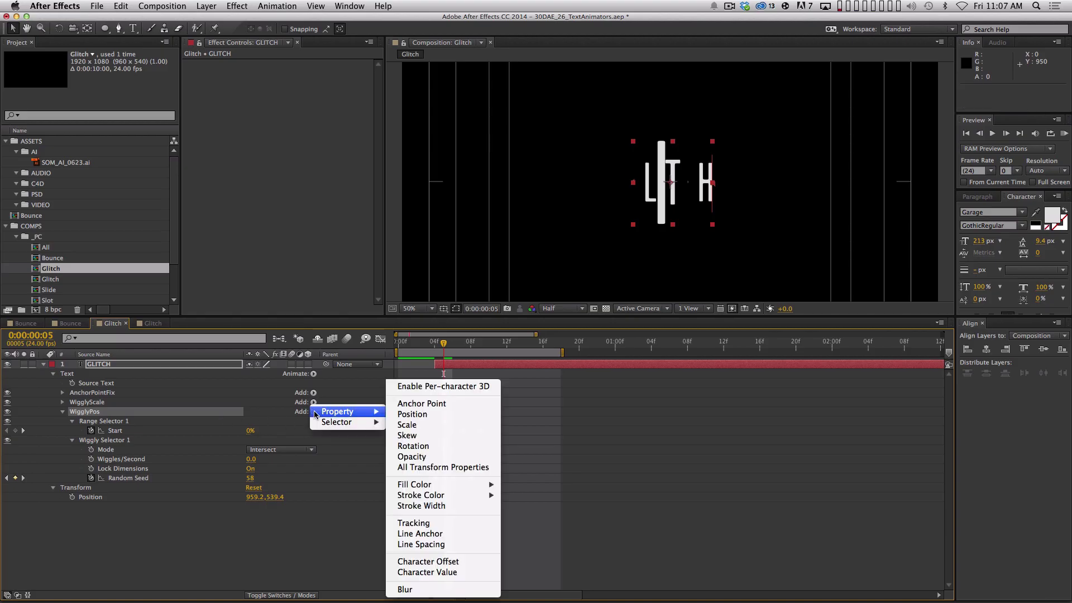
left_click(413, 414)
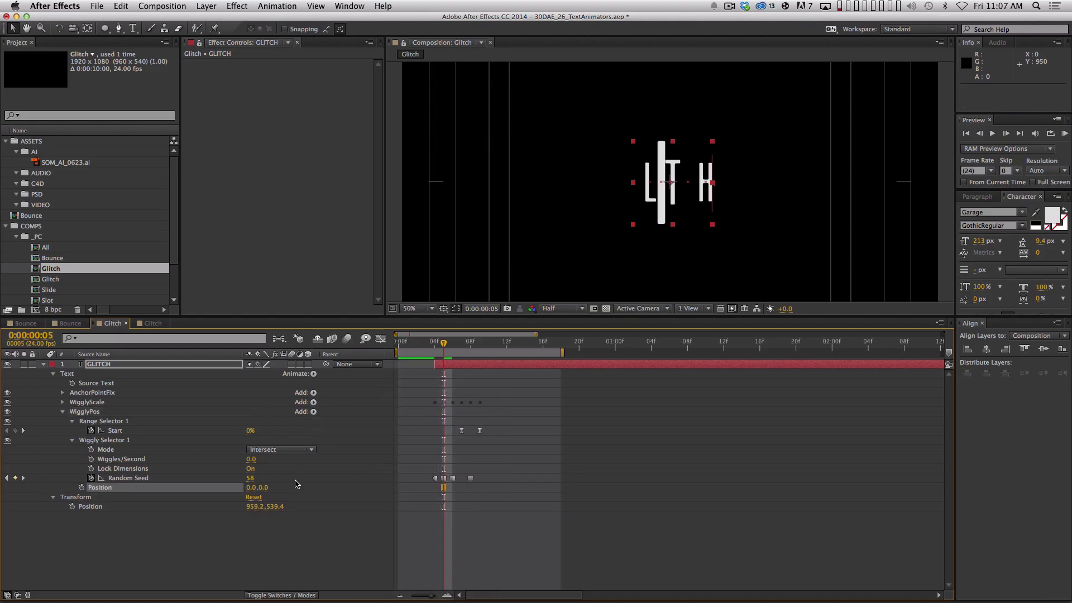
- Set the WigglyPos animator's Position to 0.0, 226.0 and preview the animation from near the start
left_click_drag(266, 490, 449, 418)
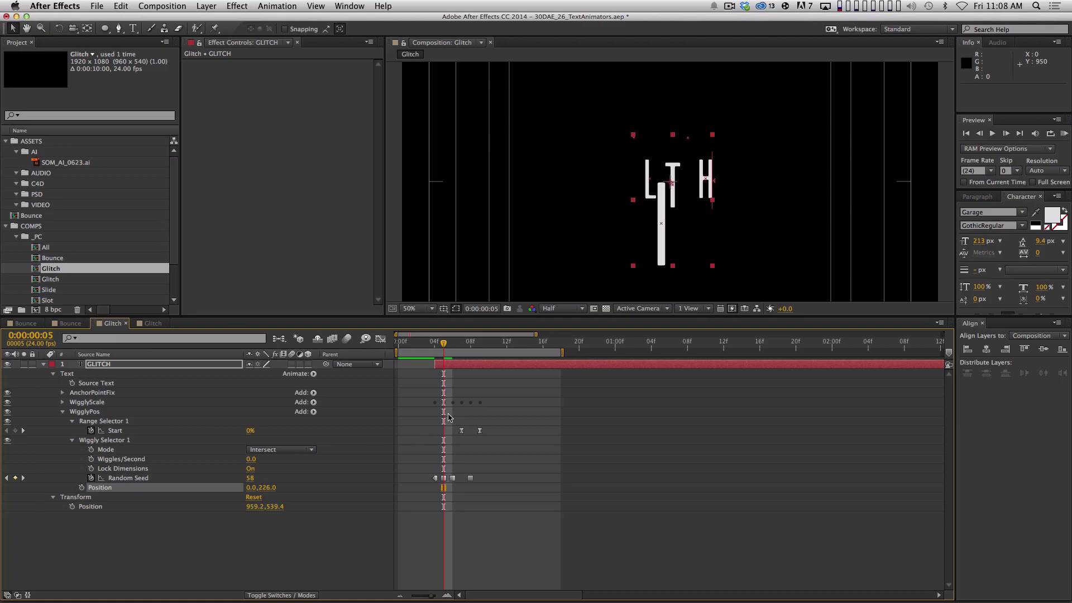
left_click_drag(426, 347, 408, 369)
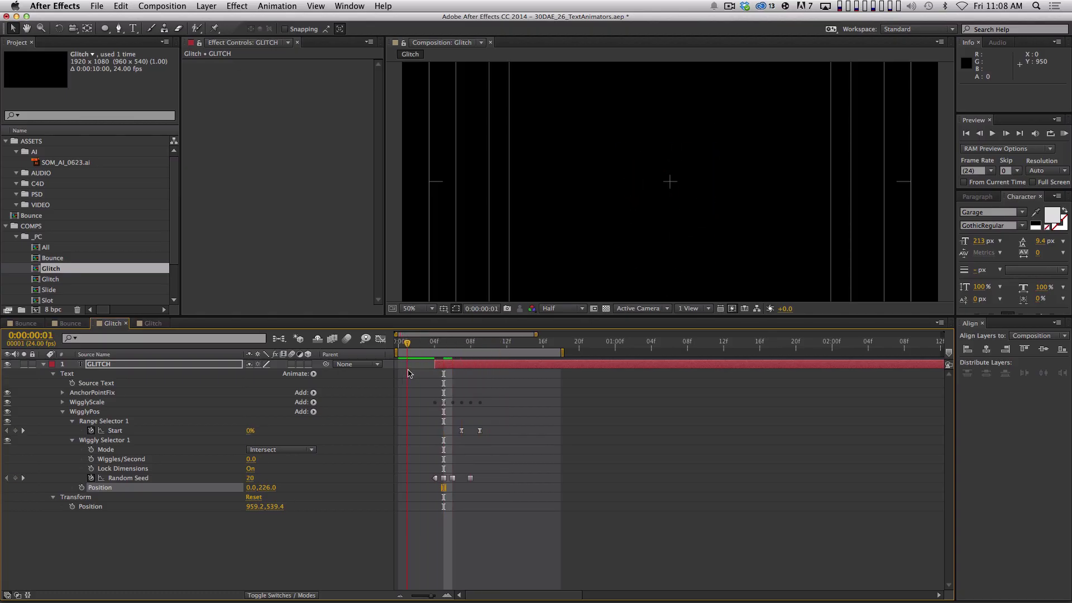
key("space")
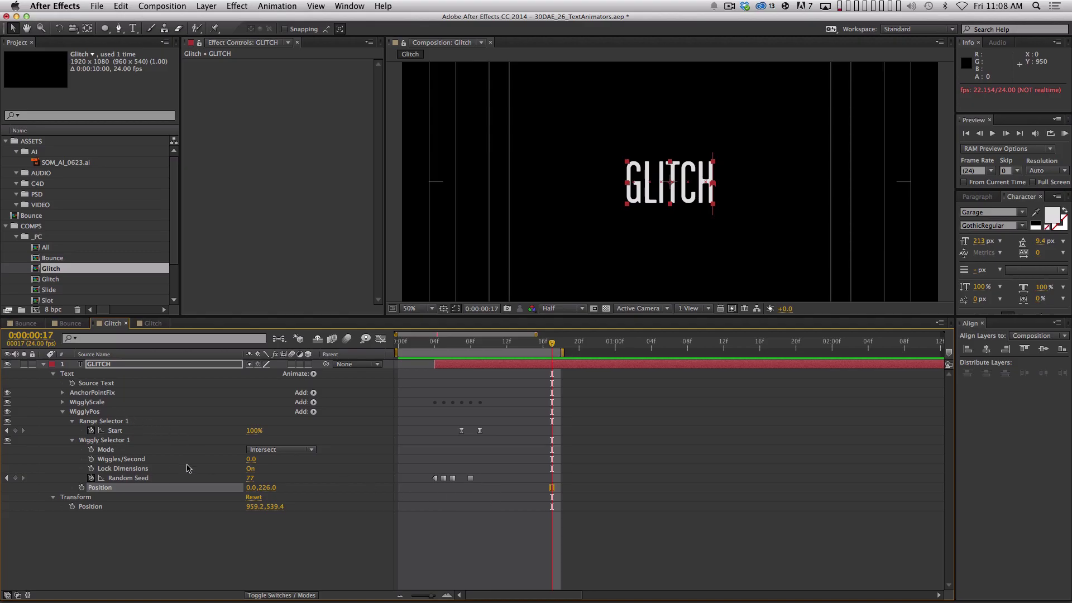
- Try adding a Position property to the WigglyScale animator, remove it again, and collapse both wiggly animators
left_click(65, 413)
left_click(63, 411)
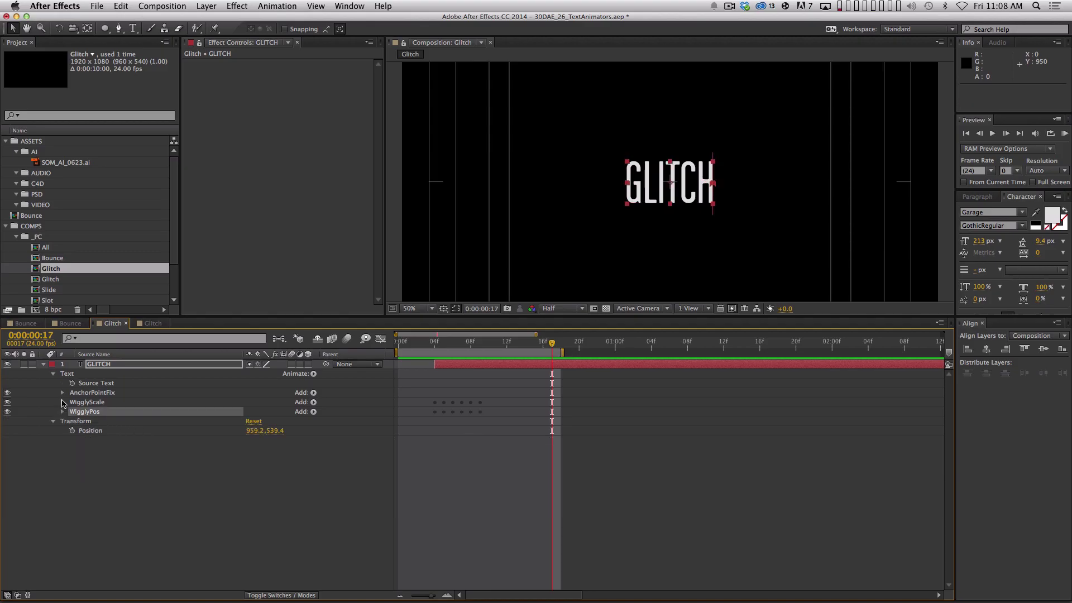
left_click(63, 402)
left_click(87, 403)
left_click(72, 412)
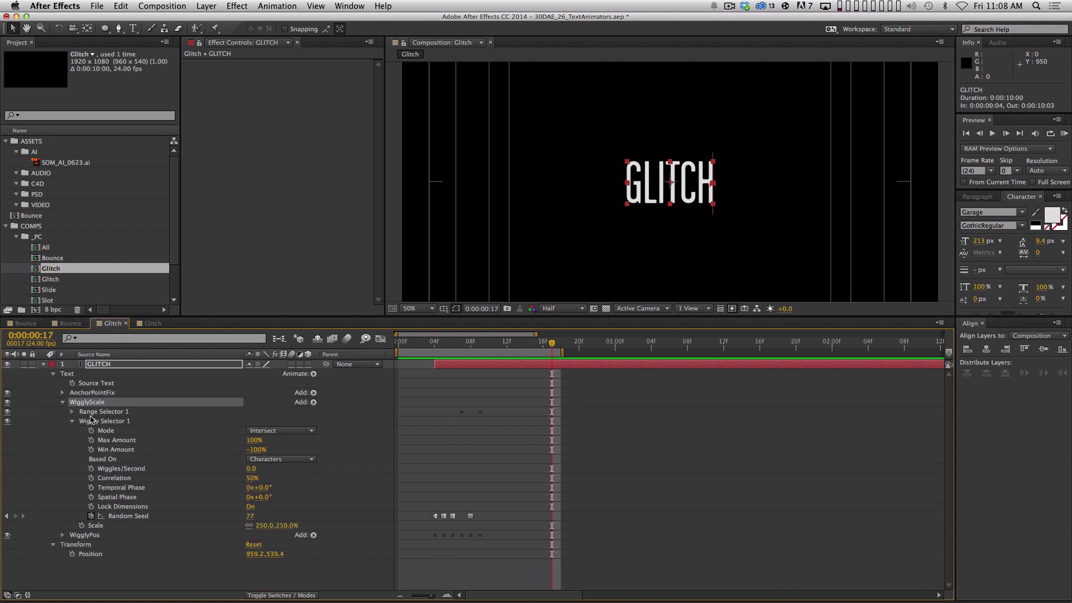
left_click(313, 402)
mouse_move(318, 403)
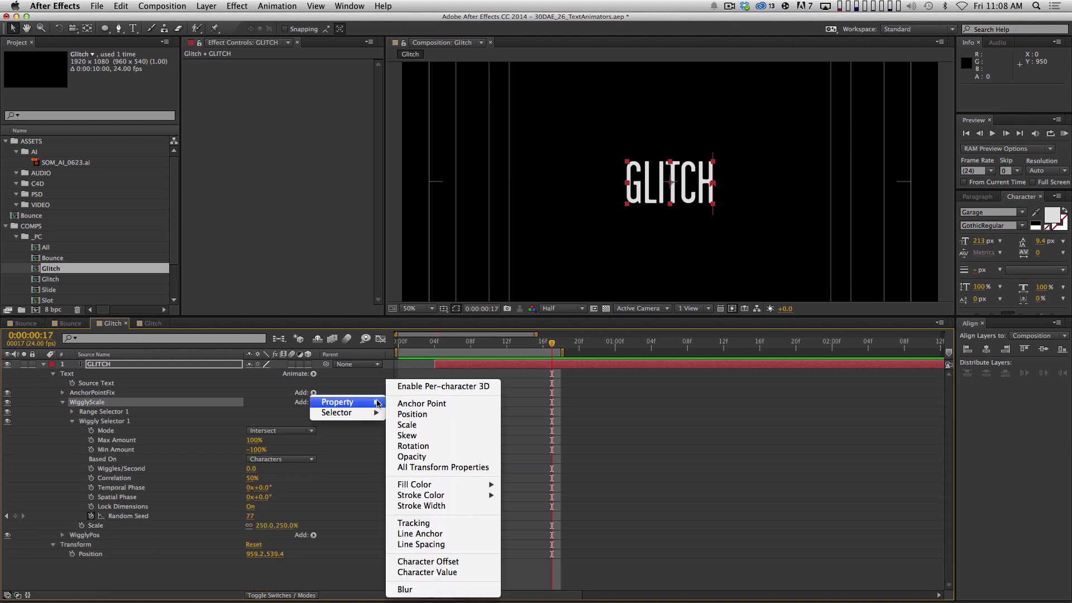
left_click(413, 415)
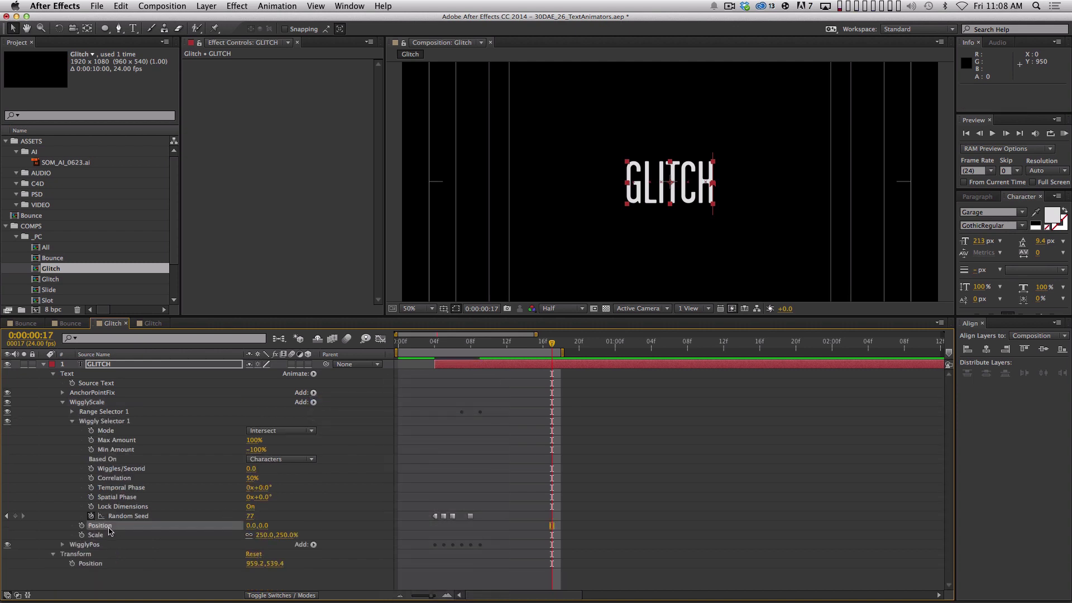
key("BackSpace")
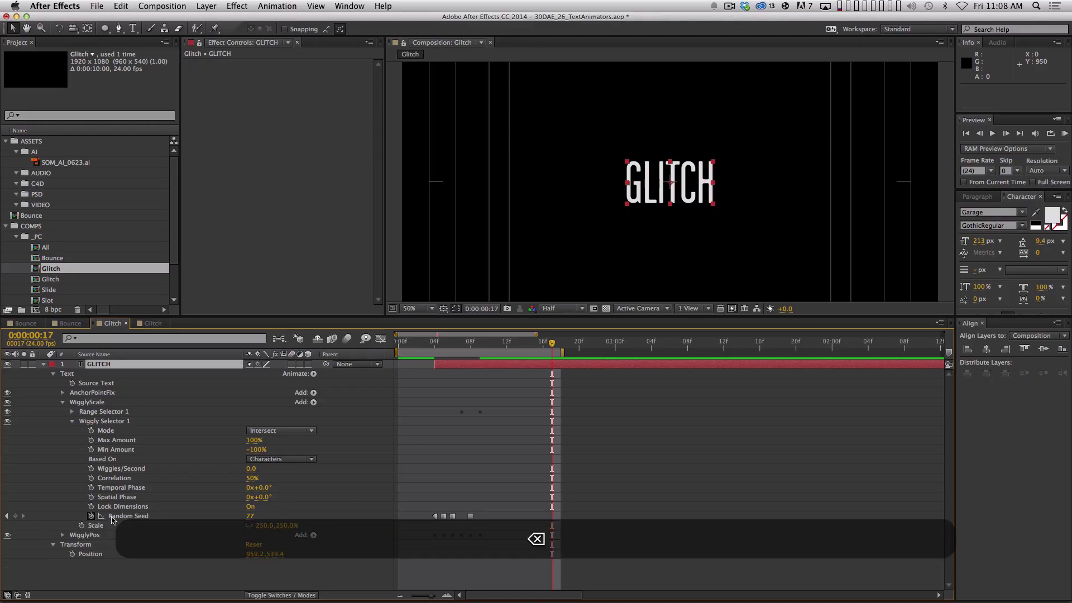
left_click(62, 402)
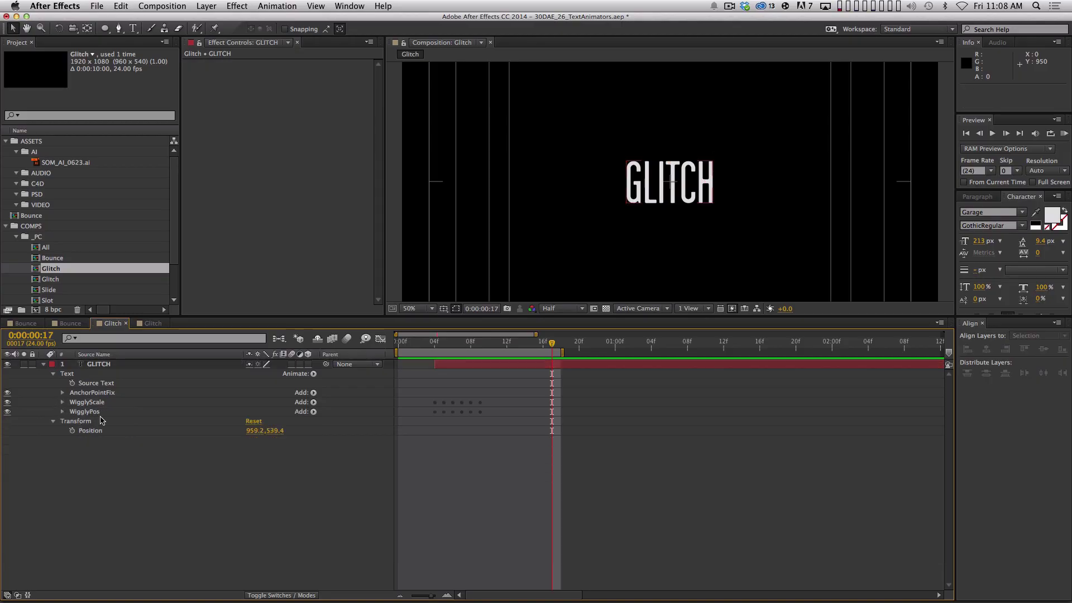
- Reveal the GLITCH layer's keyframed properties, shift the WigglyPos Random Seed keyframes two frames later, and preview the result
left_click(116, 365)
key("u")
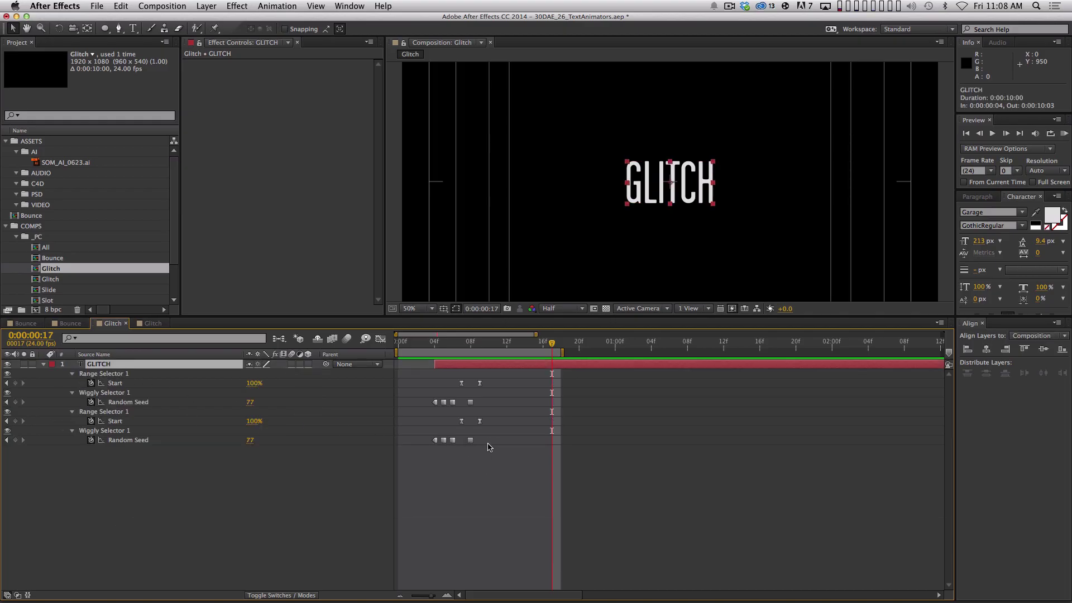
left_click_drag(486, 456, 416, 432)
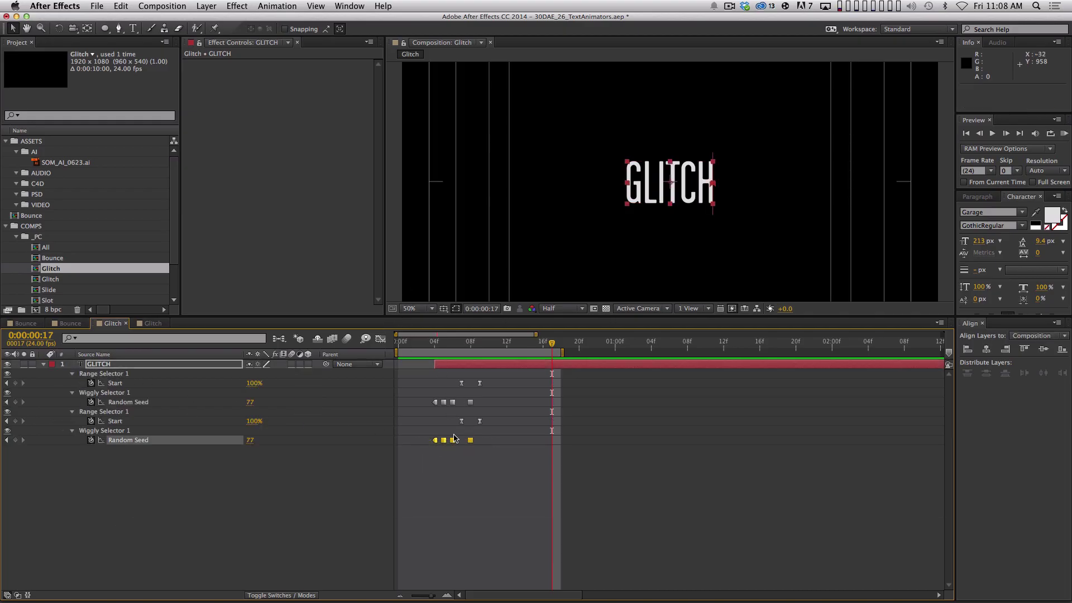
left_click_drag(435, 440, 452, 441)
key("KP_0")
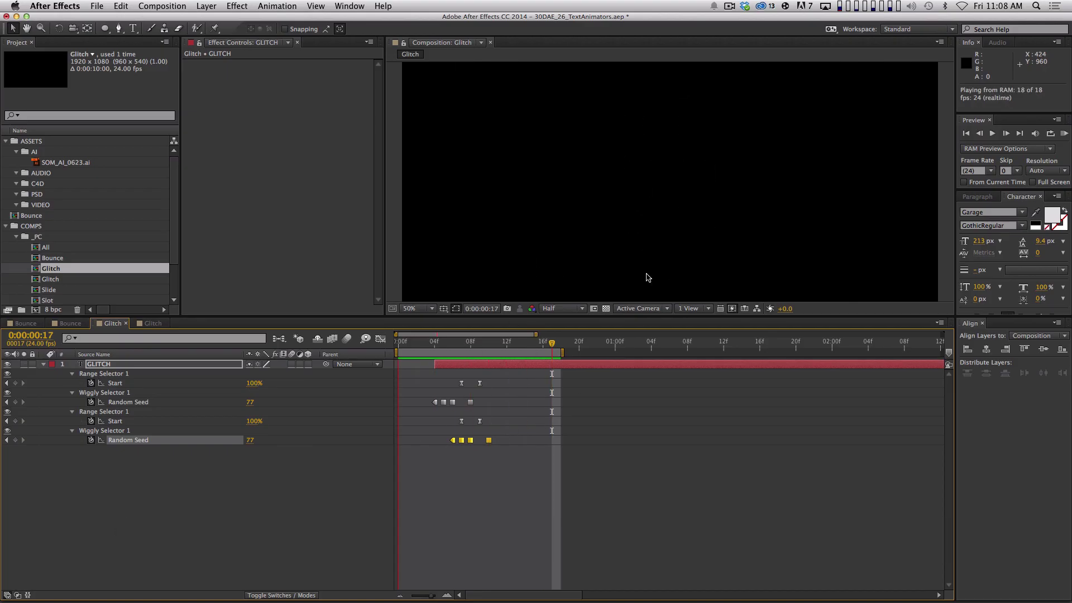
- Shift the WigglyPos Random Seed keyframes one frame earlier, starting at frame 5, and preview the animation
key("space")
left_click_drag(453, 441, 443, 444)
key("KP_0")
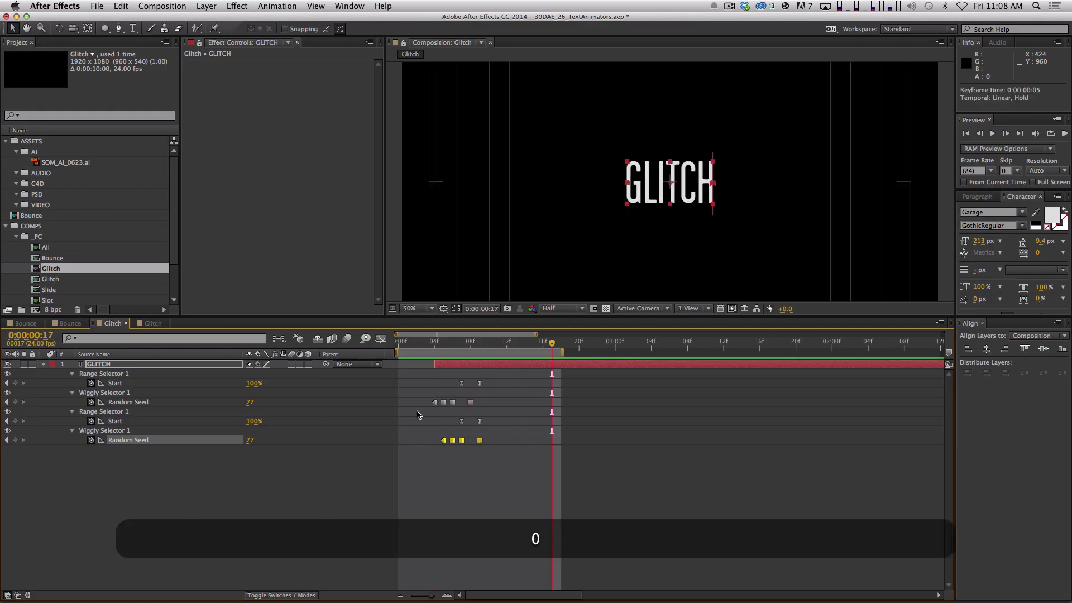
key("space")
left_click(432, 450)
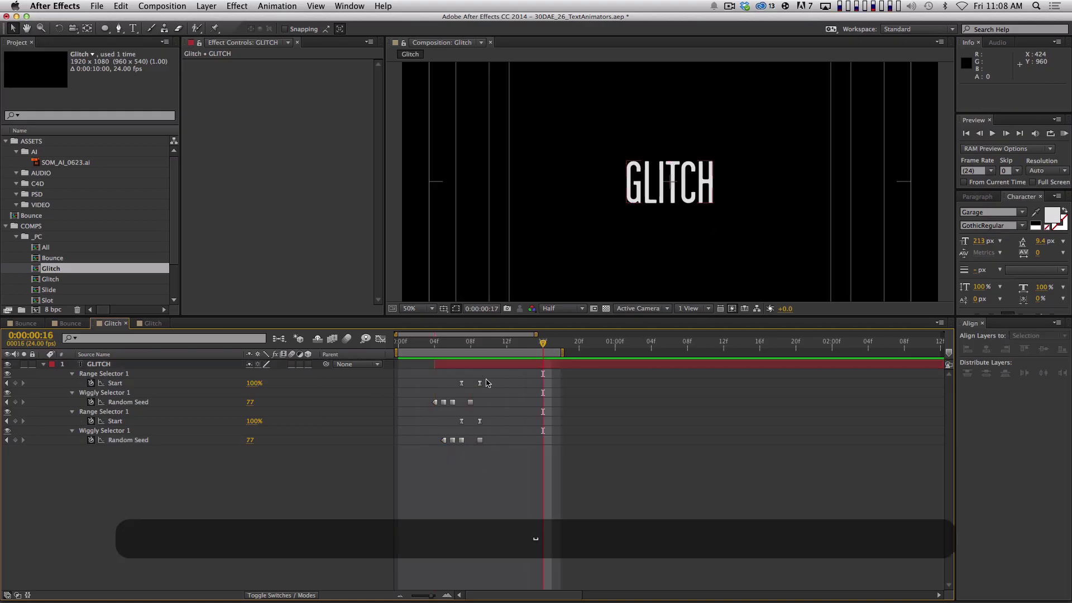
- Try starting the WigglyPos Random Seed keyframes at frame 7, preview the timing, and return them to frame 5
left_click_drag(496, 430, 430, 454)
left_click_drag(446, 440, 466, 444)
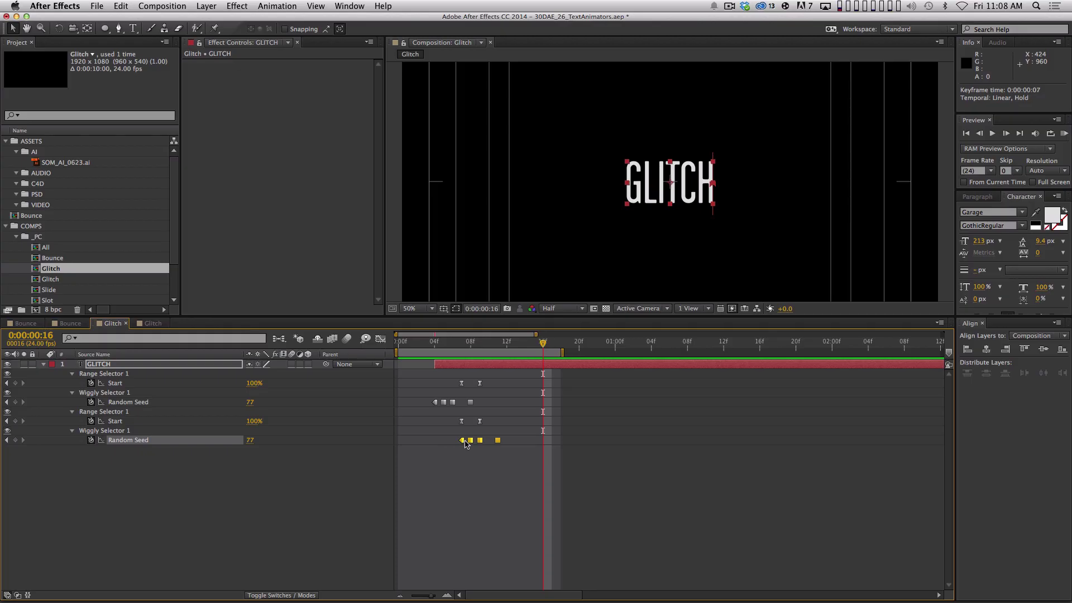
key("KP_0")
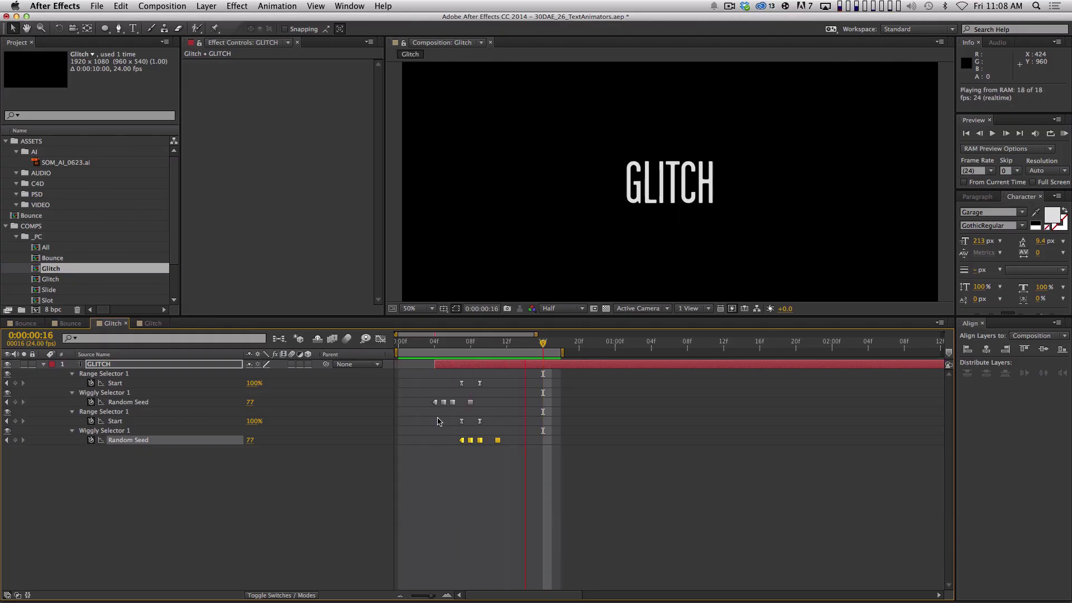
key("space")
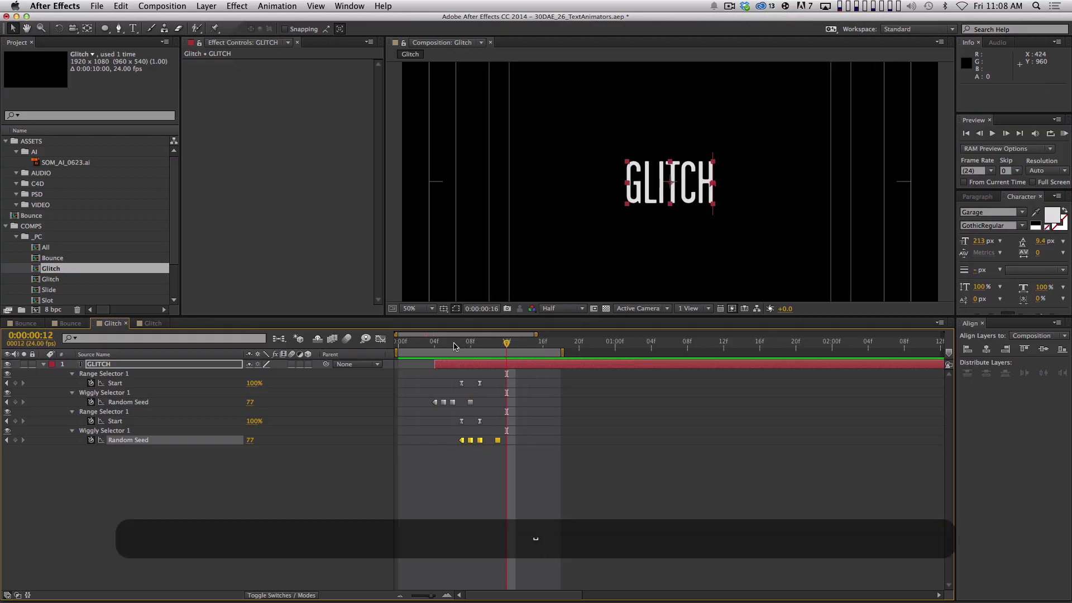
mouse_move(453, 346)
left_mouse_down()
mouse_move(480, 346)
mouse_move(435, 349)
left_mouse_up()
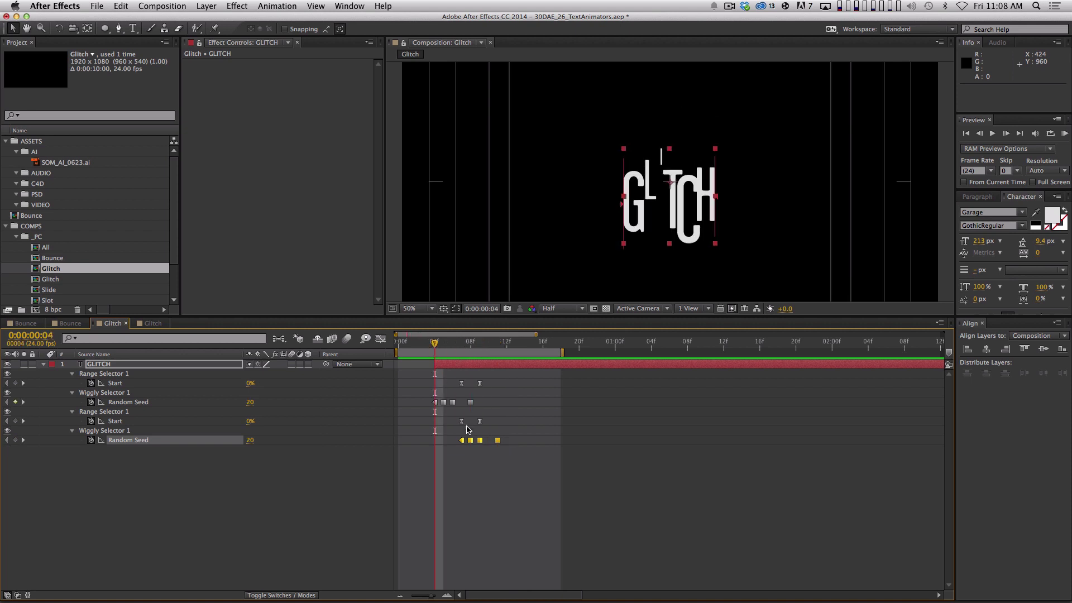
left_click_drag(463, 443, 444, 442)
key("KP_0")
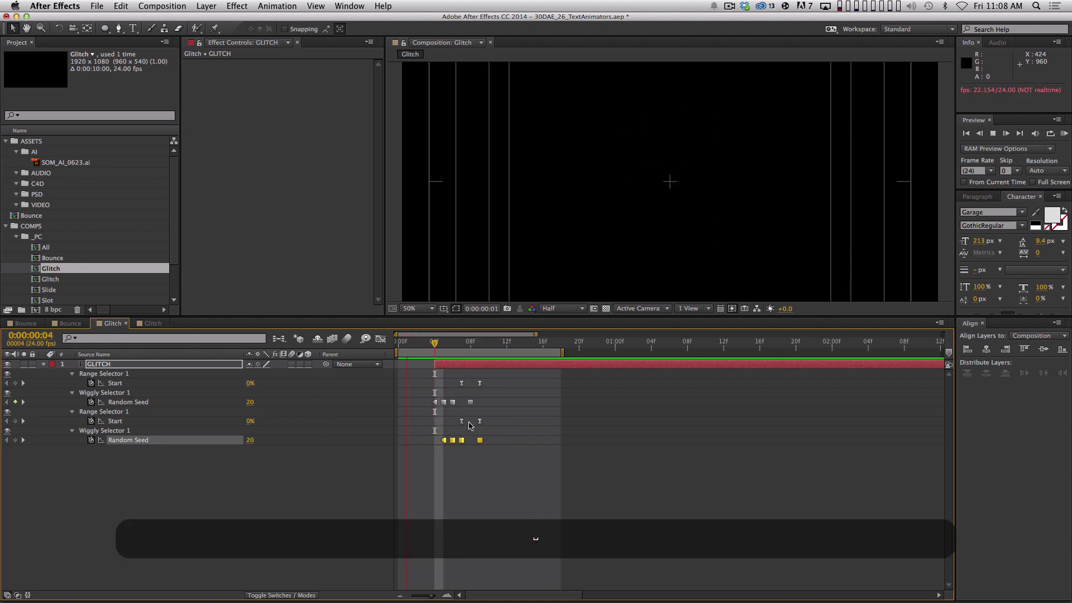
key("space")
- Preview the glitch animation and step back and forth around frames 7 and 8 to compare the letters' offsets
left_click(358, 465)
key("KP_0")
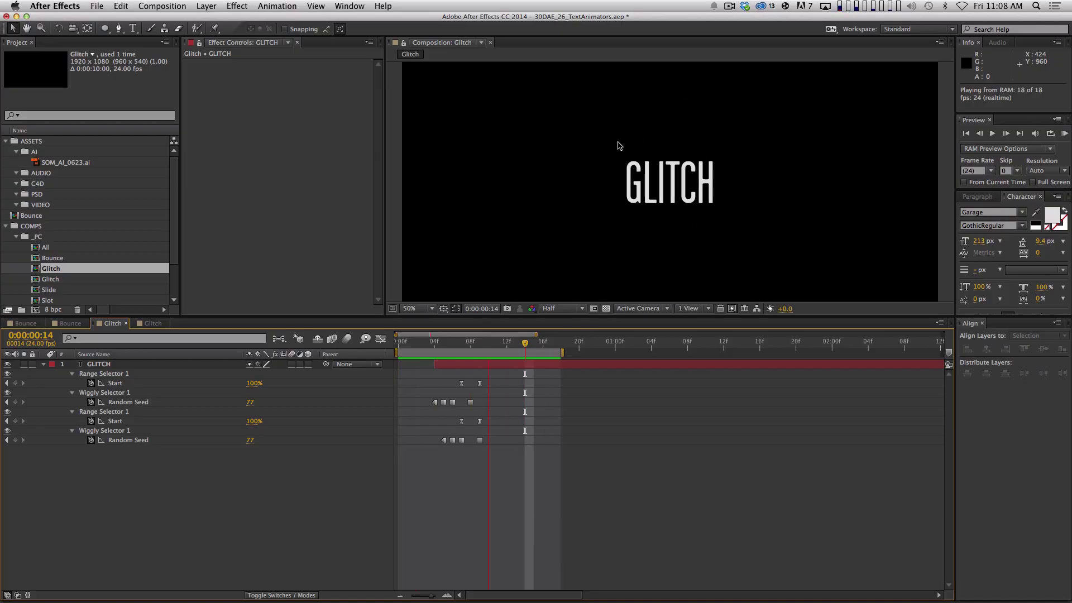
key("space")
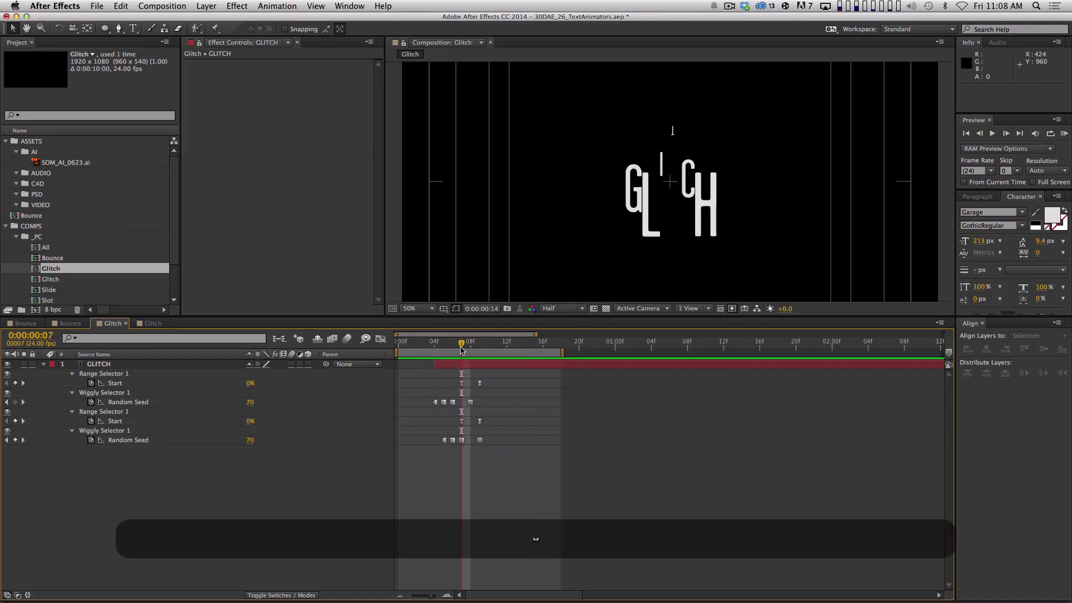
left_click_drag(476, 347, 472, 346)
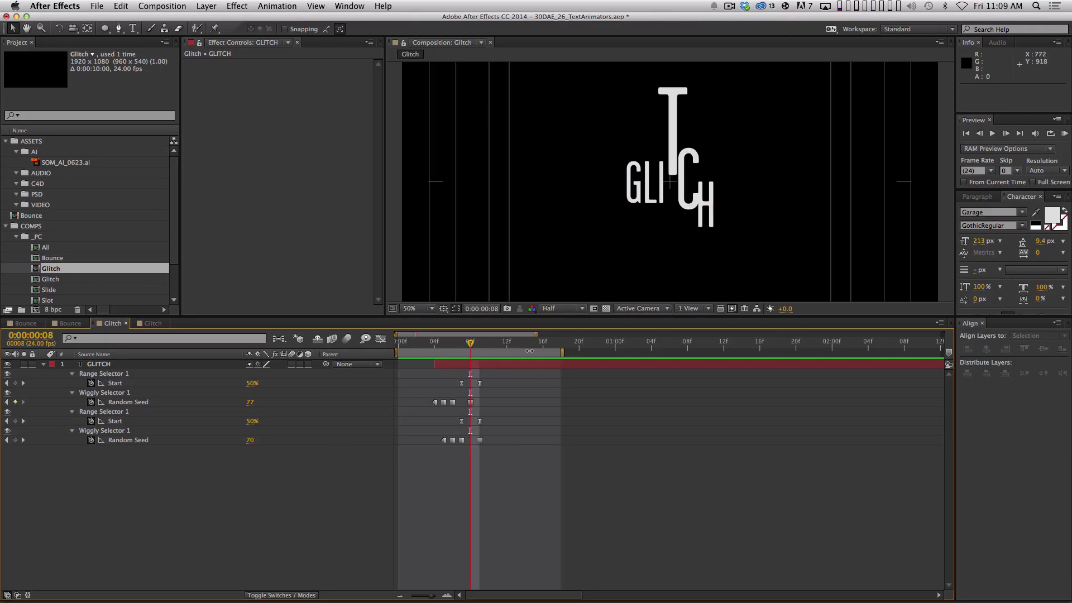
key("j")
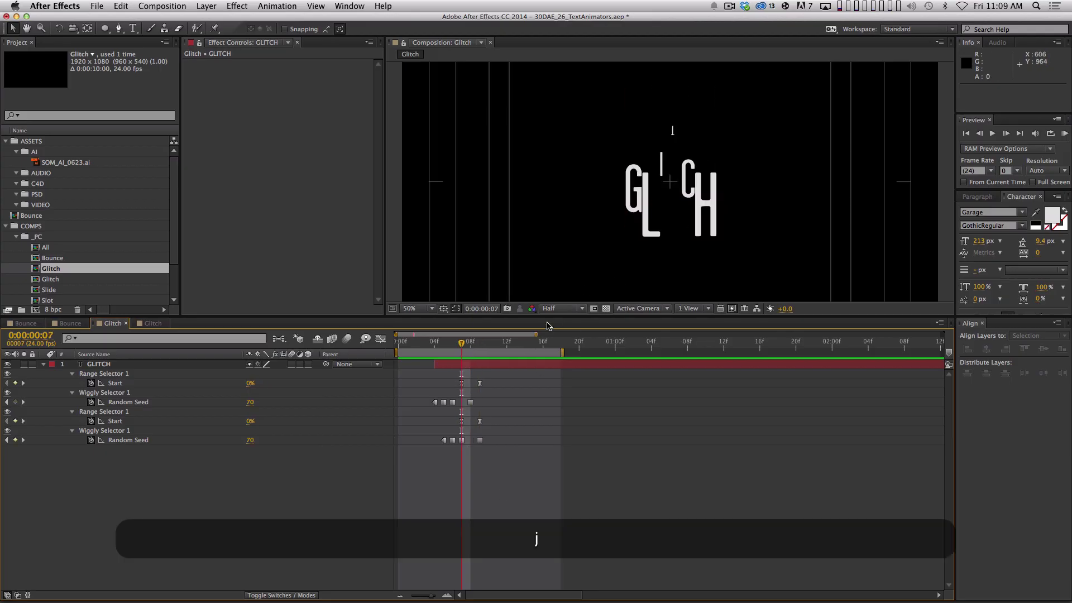
key("Page_Down")
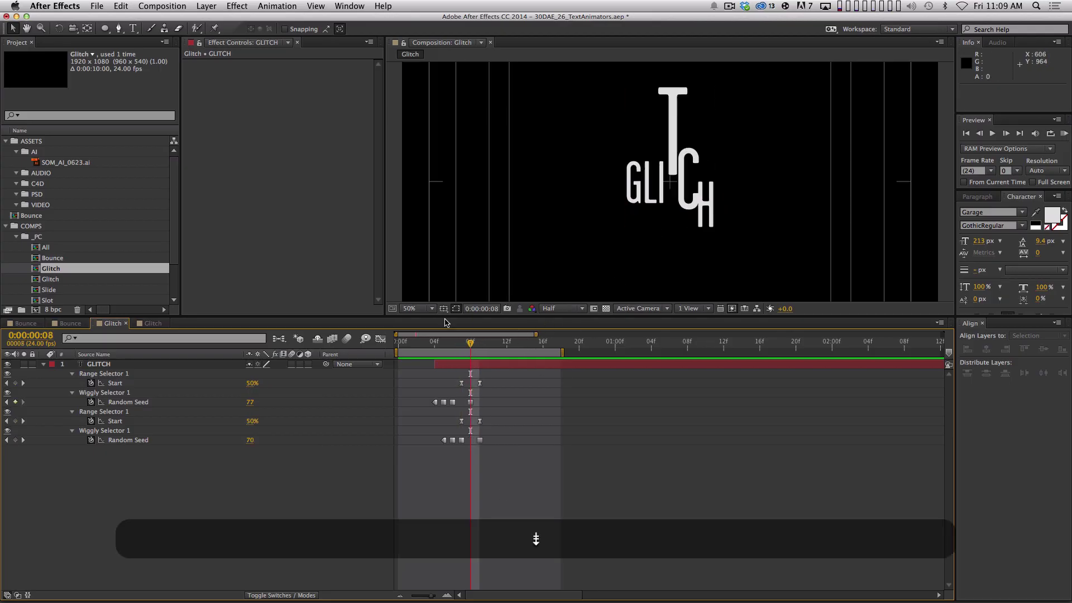
key("Page_Down")
key("Page_Up")
key("Page_Up")
key("Page_Down")
key("Page_Down")
key("Page_Up")
key("Page_Up")
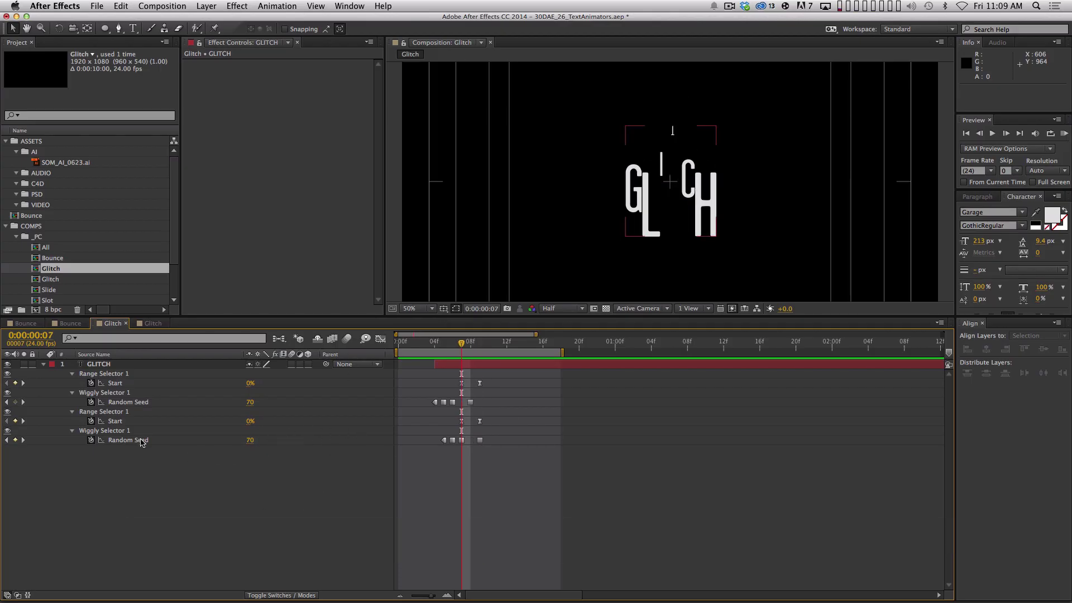
- Set the WigglyPos Random Seed keyframe at frame 7 to 84 and preview the animation
left_click(461, 439)
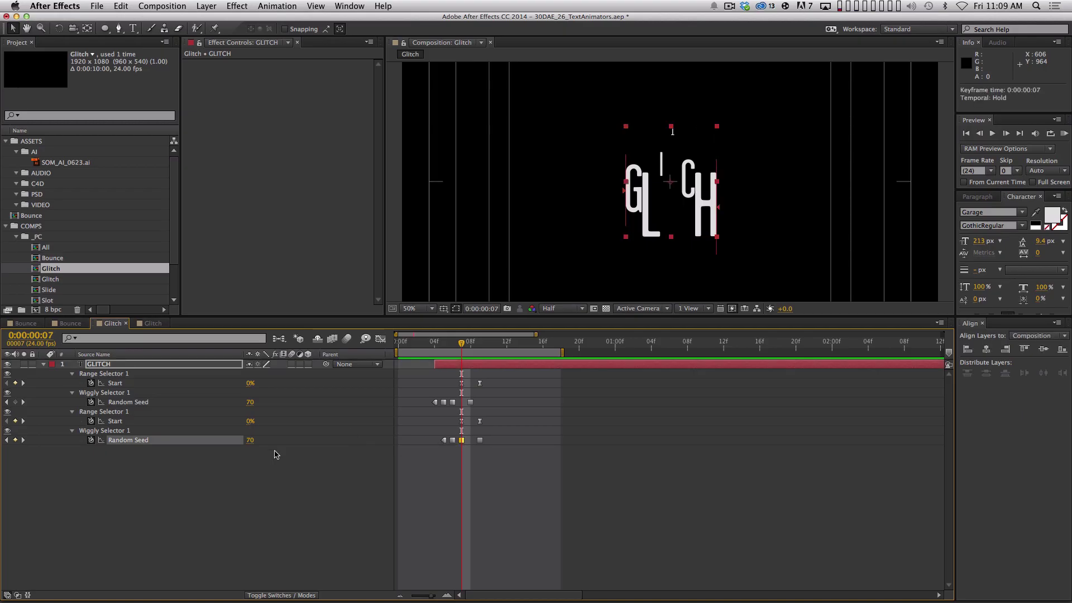
left_click_drag(250, 440, 255, 436)
left_click(520, 479)
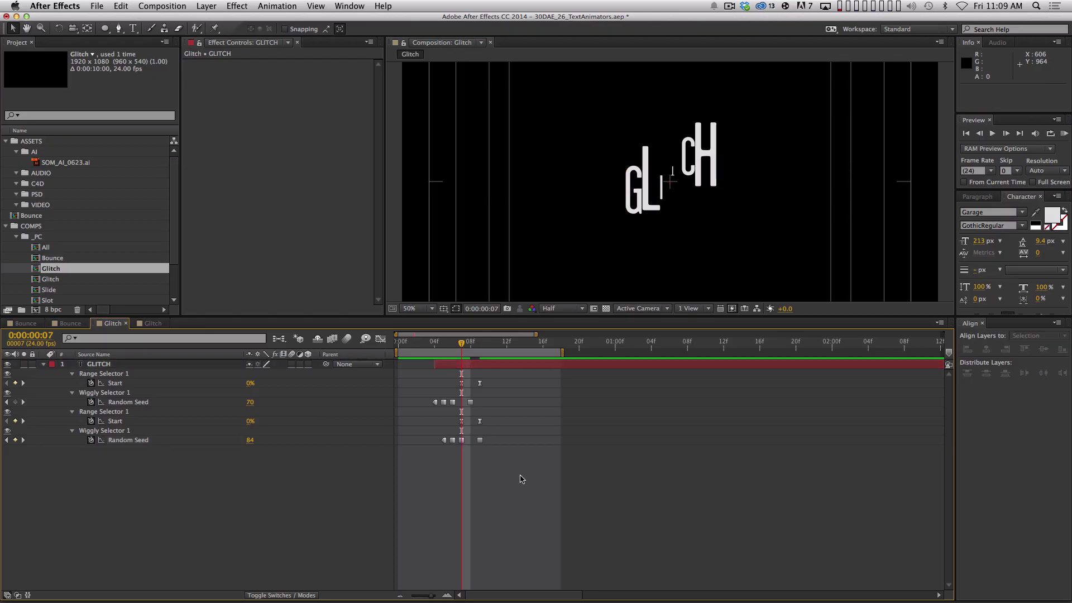
key("KP_0")
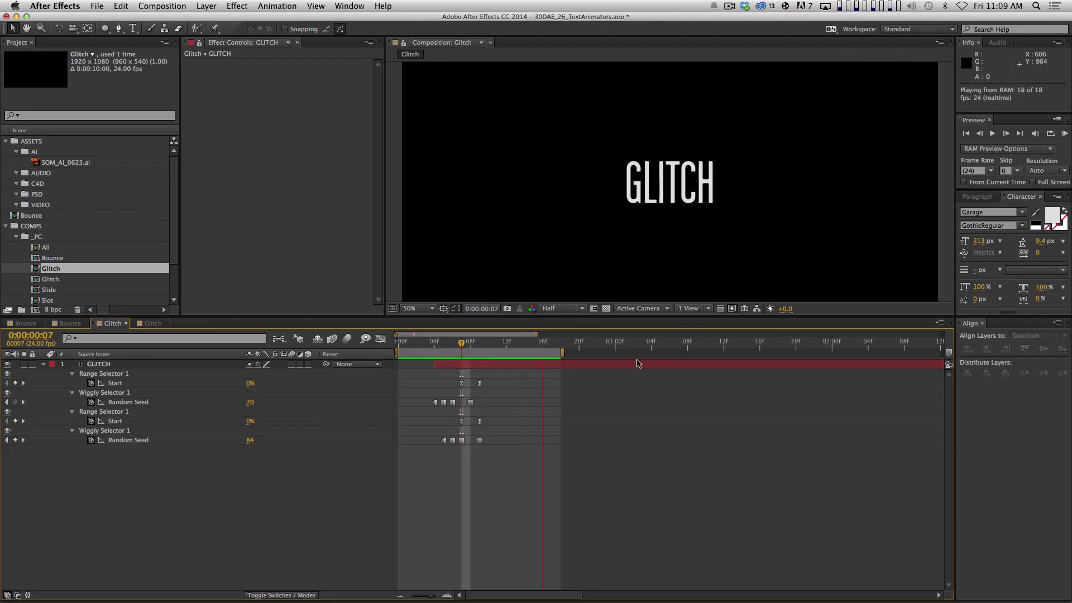
key("space")
- Collapse the GLITCH layer's revealed properties and leave the layer selected
key("super+a")
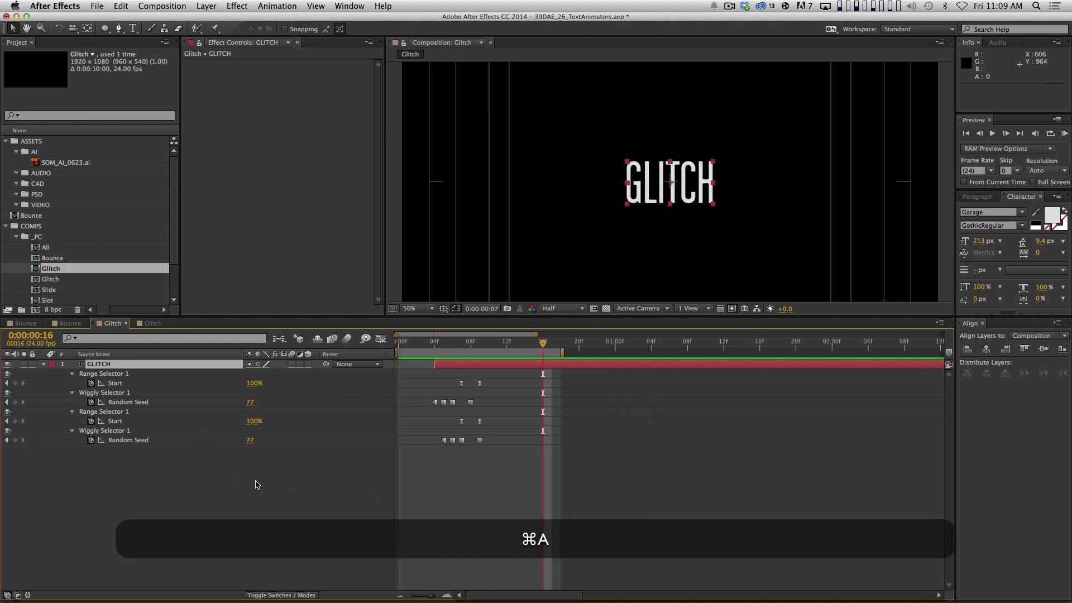
key("u")
key("super+shift+a")
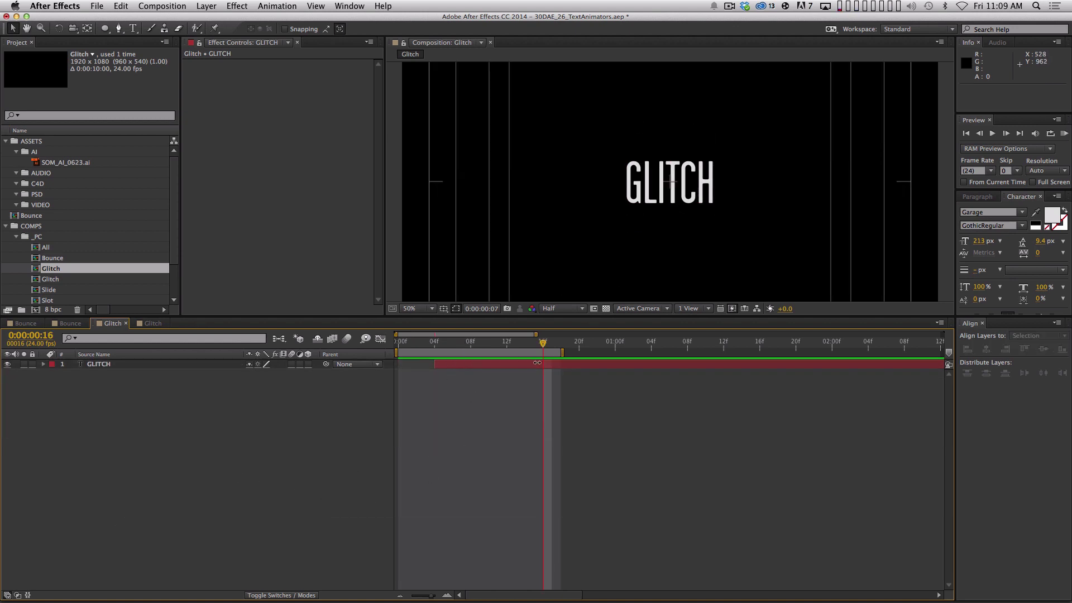
left_click(177, 368)
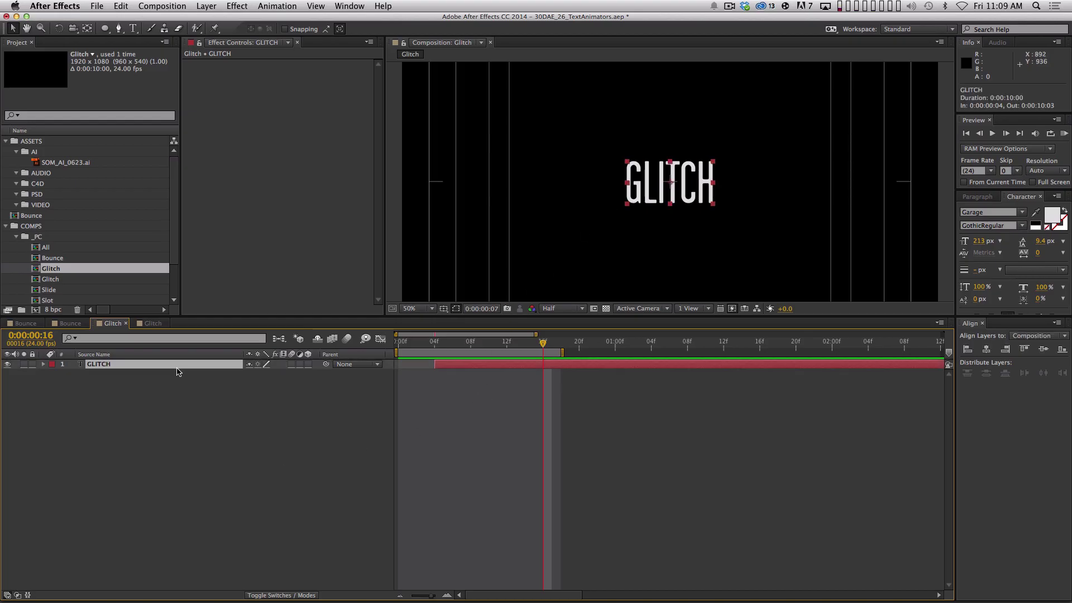
- Preview the glitch animation, then duplicate the GLITCH layer with the original hidden and the copy visible
key("KP_0")
key("space")
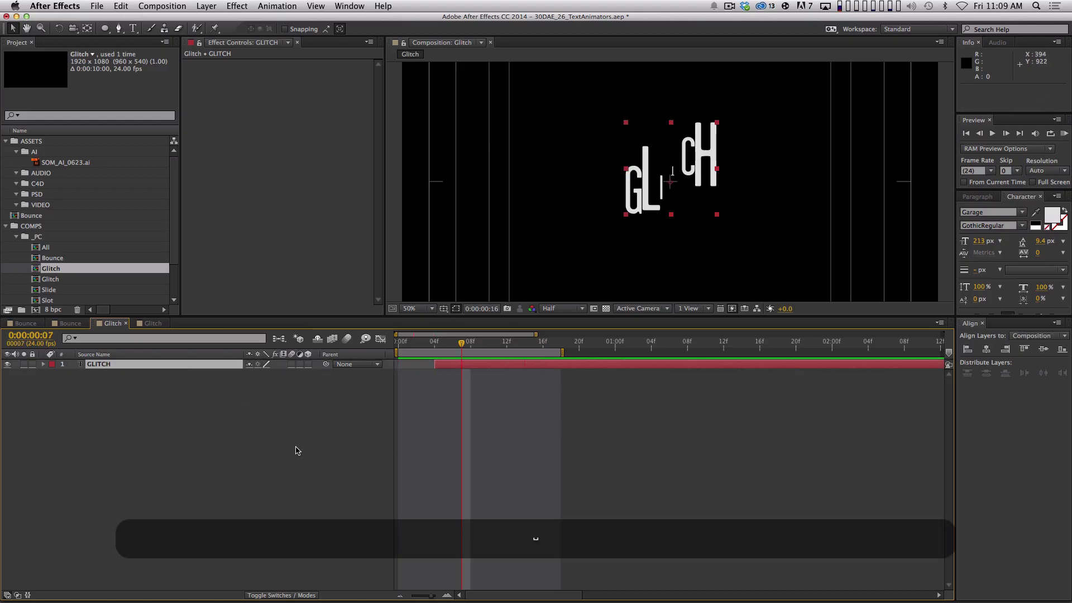
left_click(77, 375)
left_click(7, 363)
left_click(112, 364)
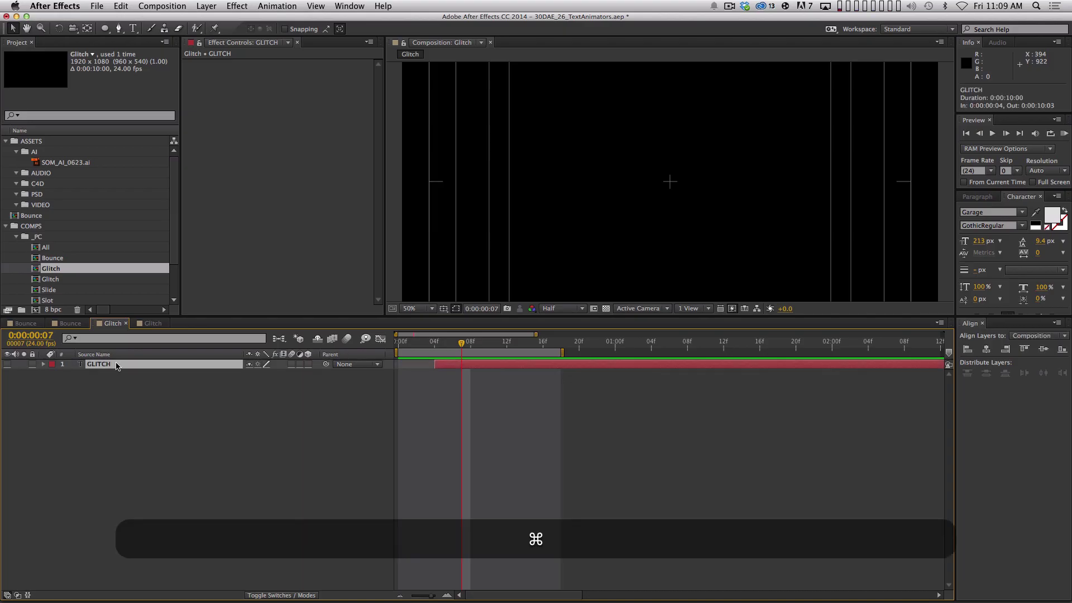
key("super+d")
left_click(7, 364)
- Replace the duplicate layer's text with SCHOOL OF MOTION and preview its glitch animation
double_click(95, 363)
type("S")
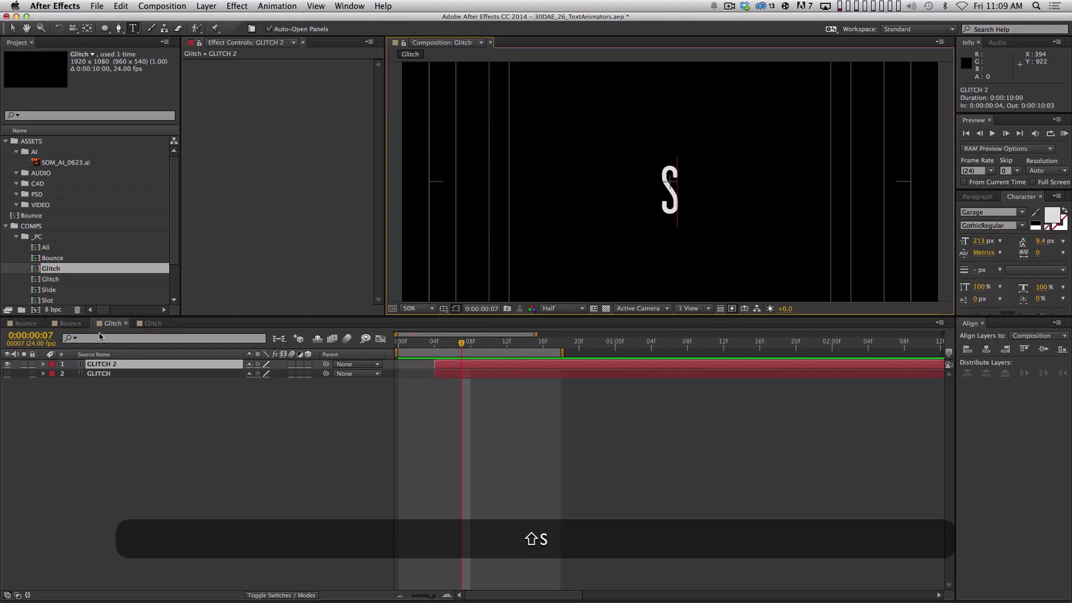
type("CHOOL O")
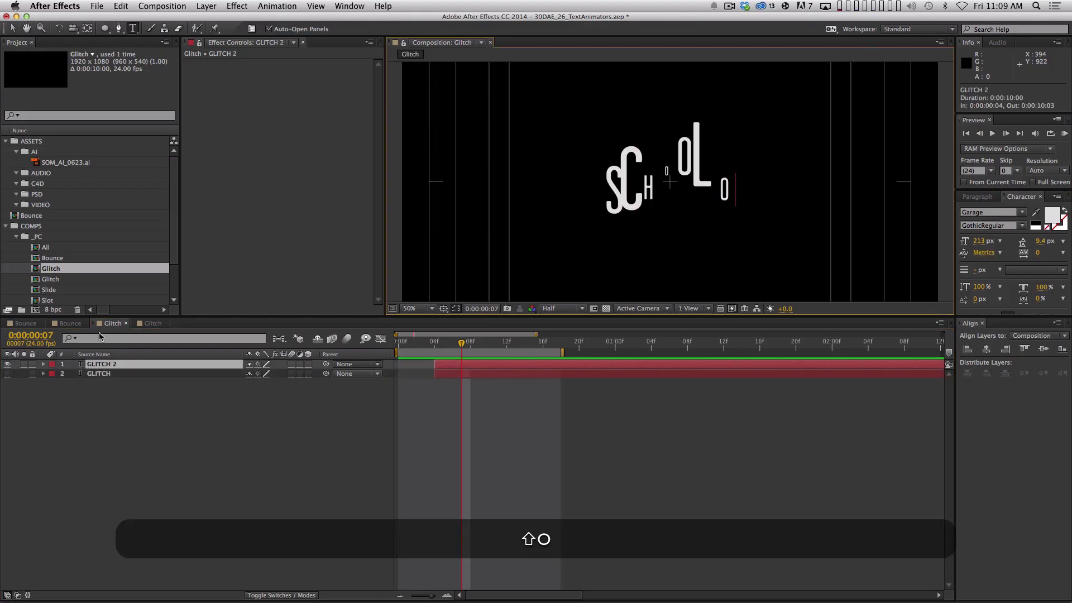
type("F MOTION")
key("KP_0")
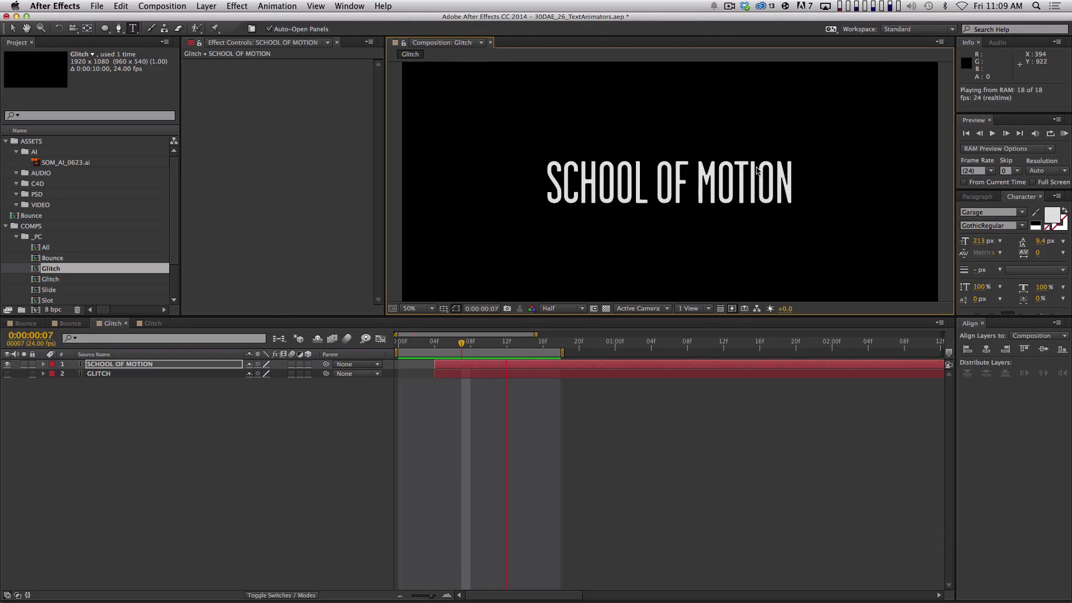
key("KP_0")
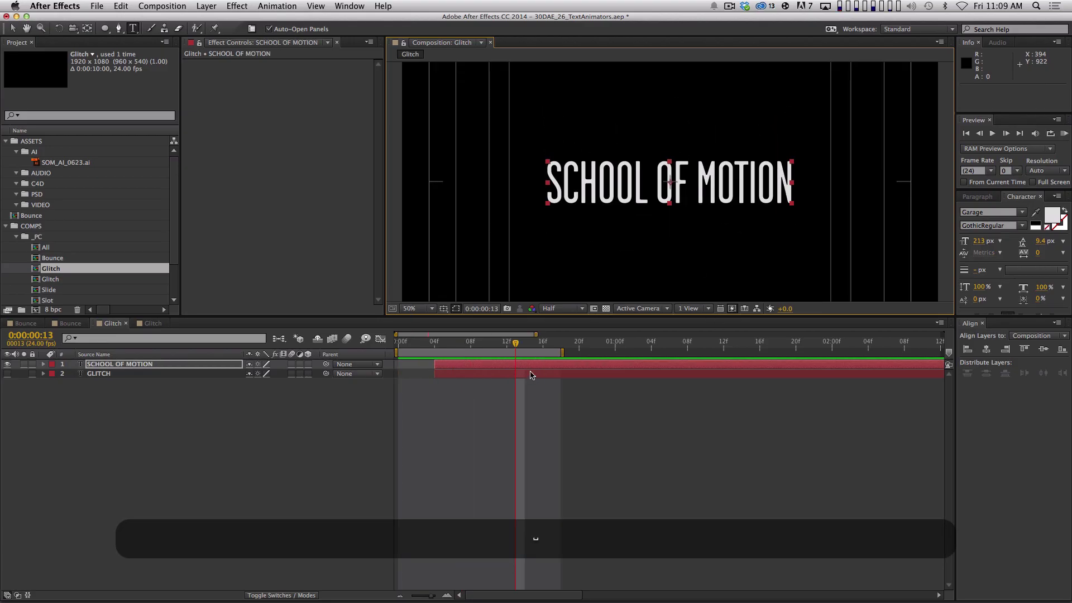
- Fit the composition view up to 100% and preview the SCHOOL OF MOTION animation again
left_click(443, 343)
left_click_drag(444, 342, 525, 343)
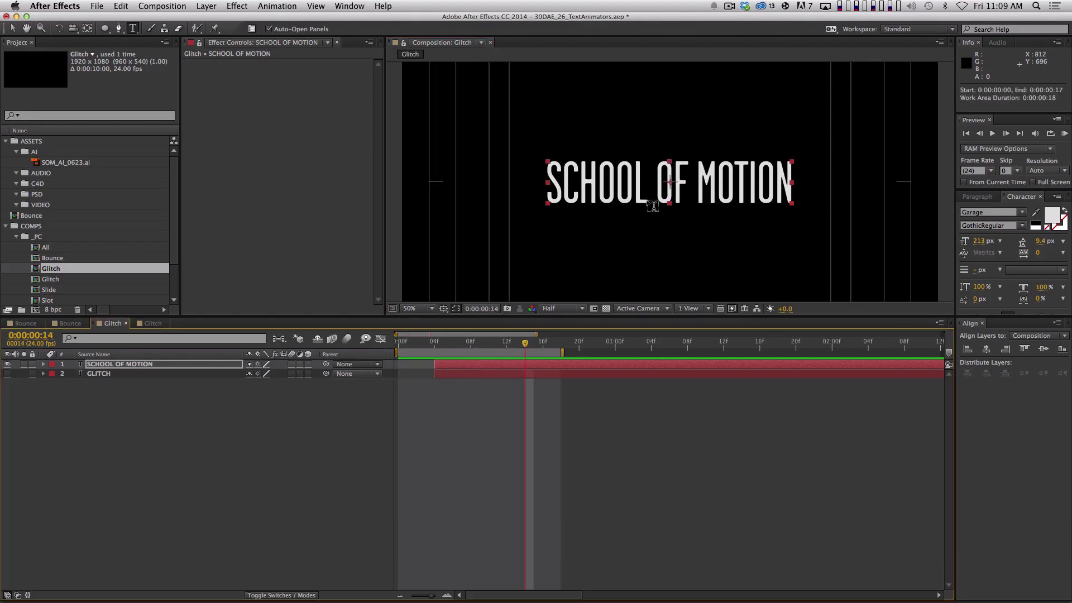
key("v")
left_click(591, 452)
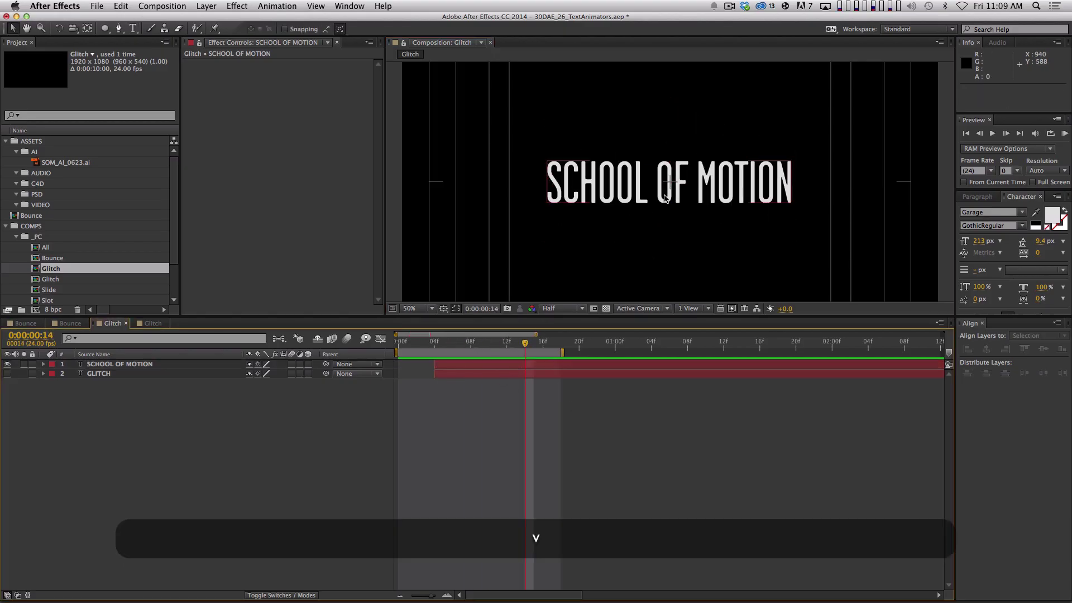
key("comma")
left_click(425, 309)
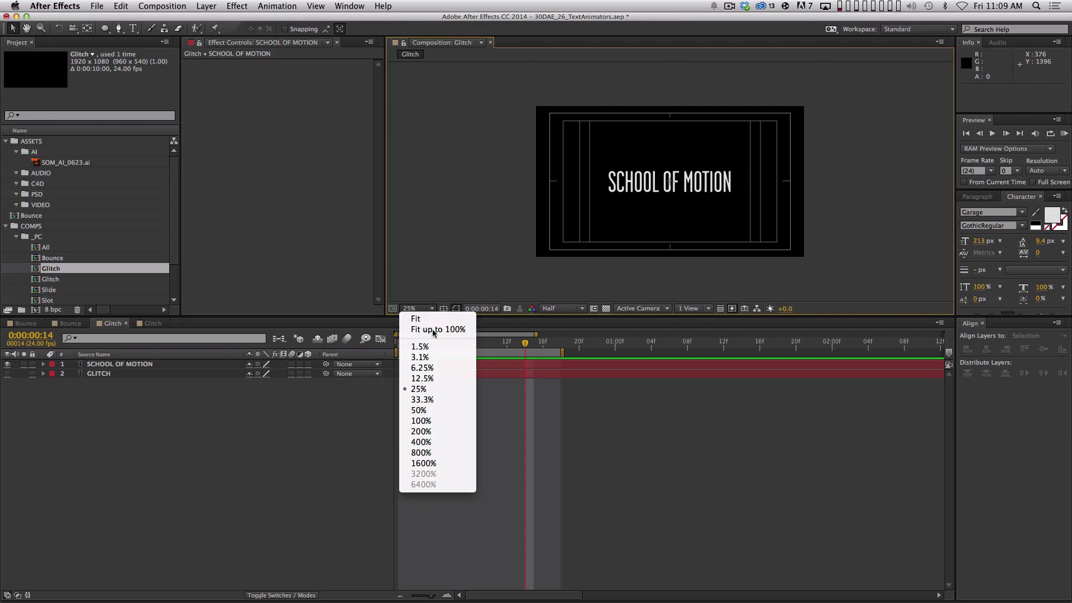
left_click(438, 328)
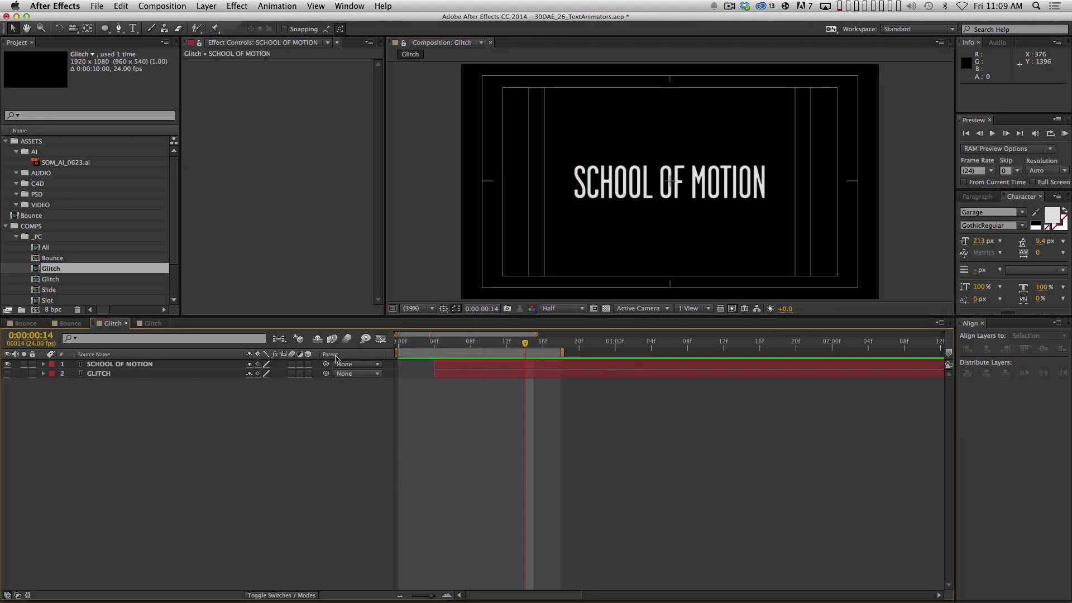
key("KP_0")
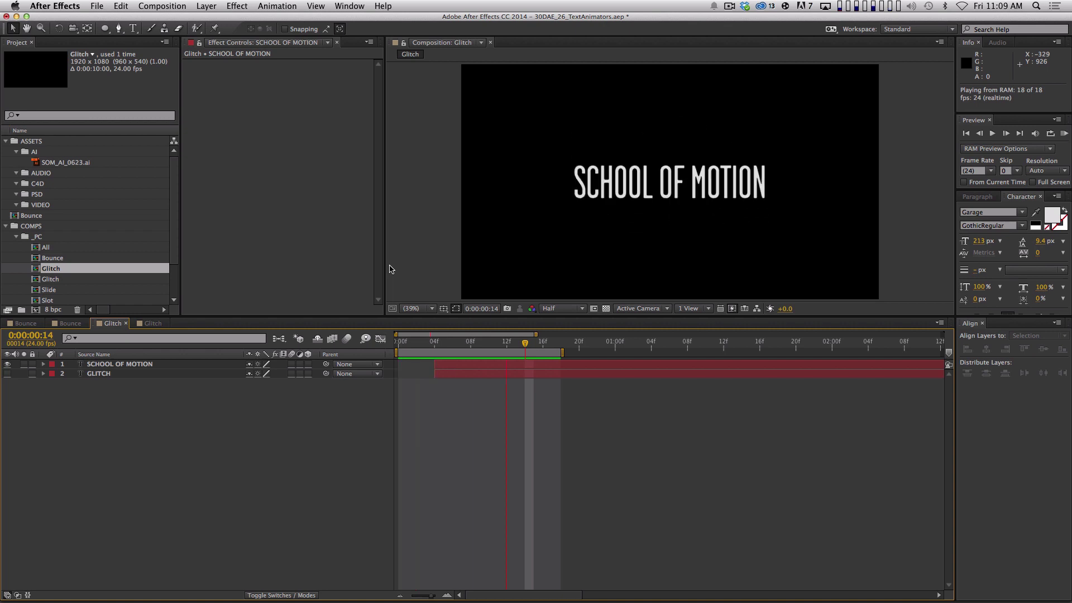
key("space")
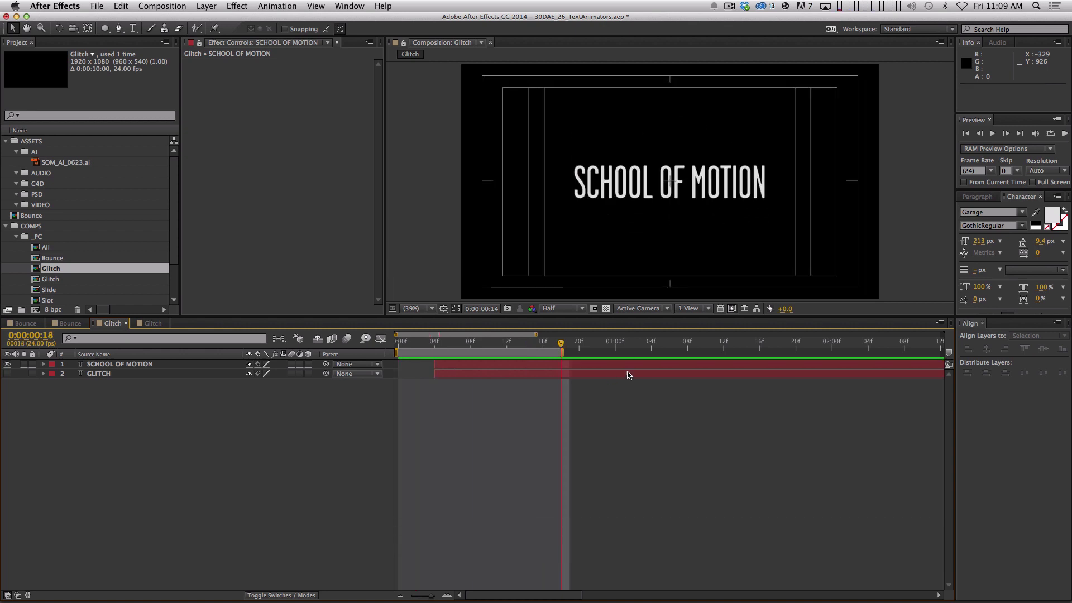
- Extend the end of the work area to 0:00:01:05 and preview the longer range
left_click(659, 342)
key("n")
key("KP_0")
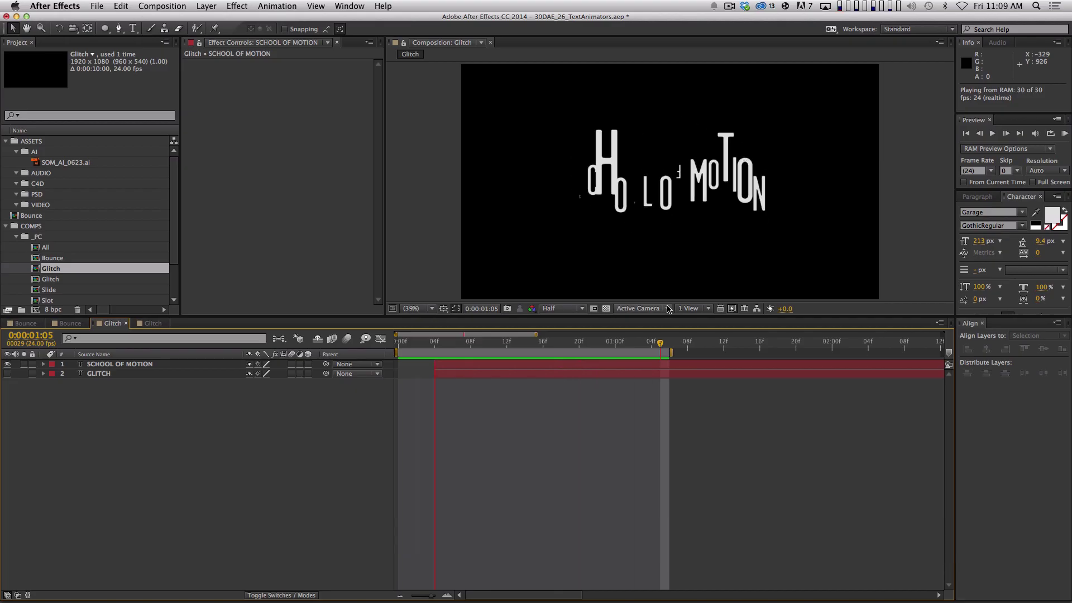
key("apostrophe")
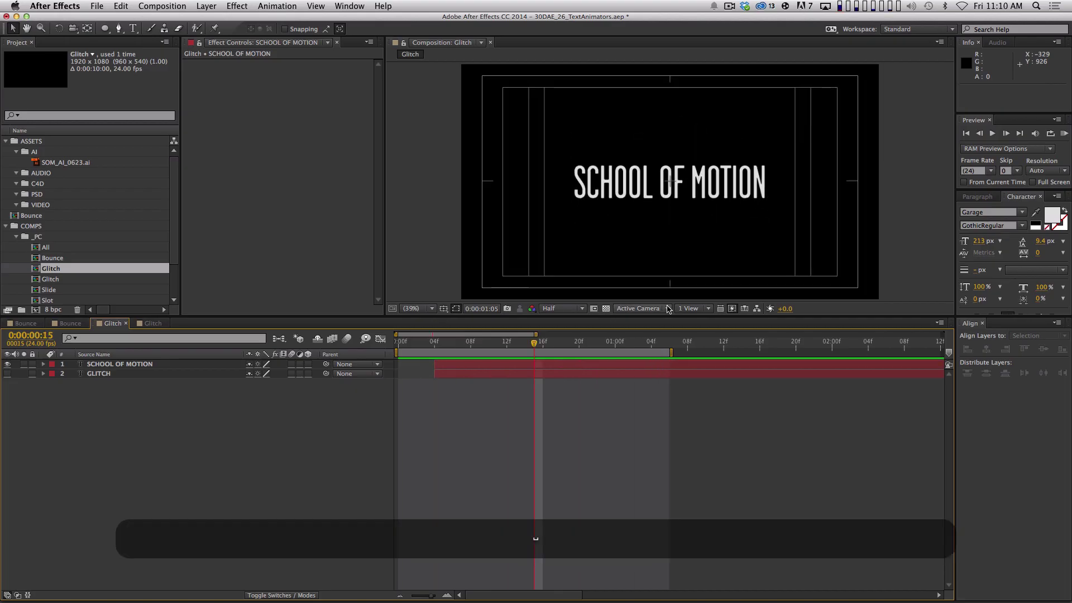
left_click(582, 343)
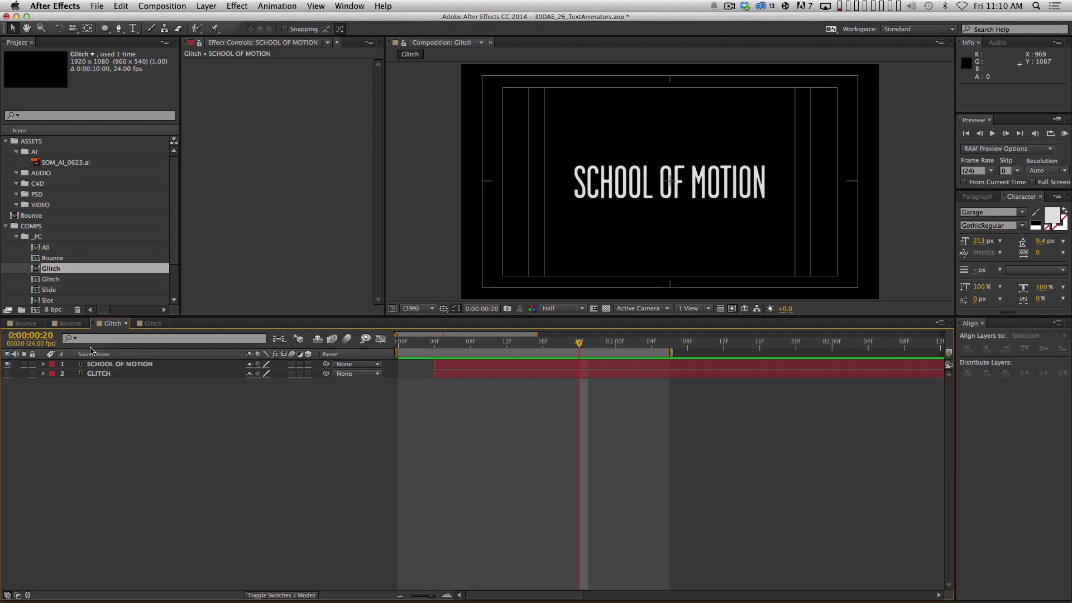
- Open the finished Slide composition, preview it, and reveal the SLIDE layer's modified properties to examine its animators
scroll(155, 270, "down", 2)
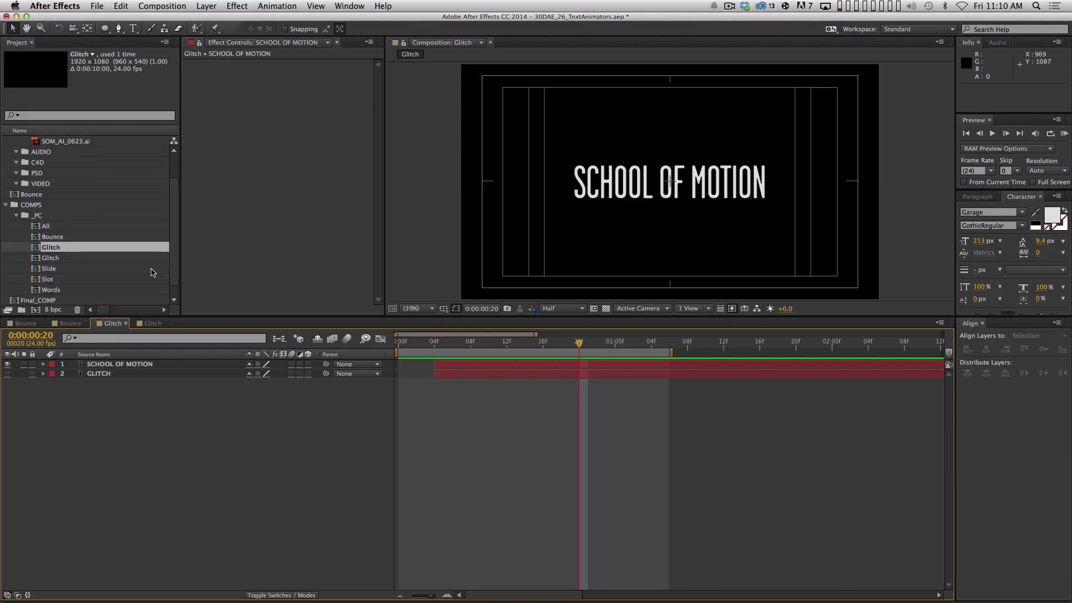
double_click(49, 269)
key("KP_0")
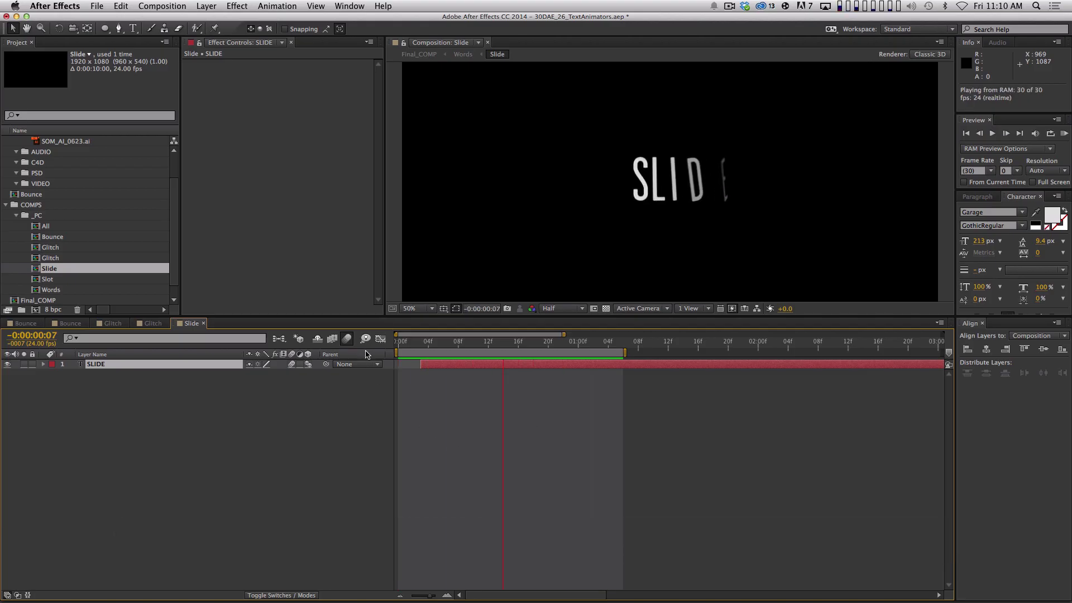
key("space")
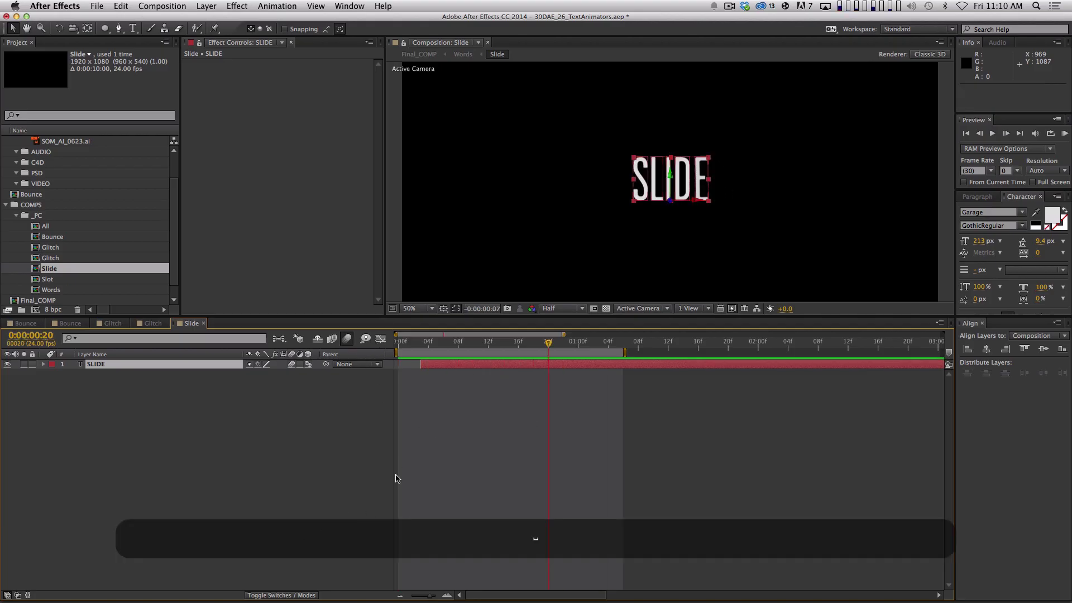
key("u")
key("u")
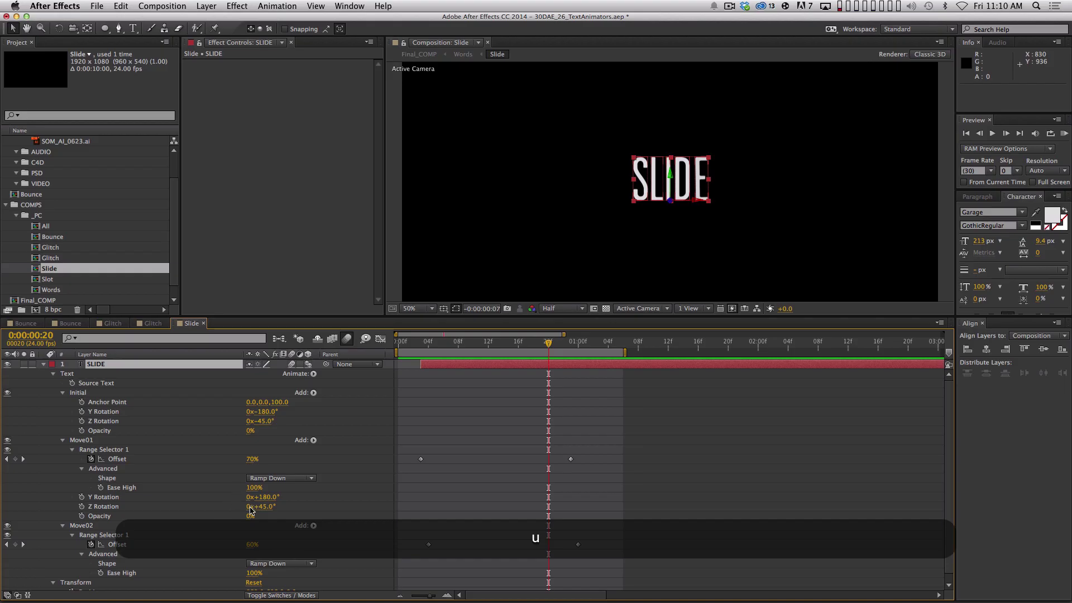
- Create a new 10-second composition named Slide using the HDTV 1080 24 preset
key("super+n")
type("Slid")
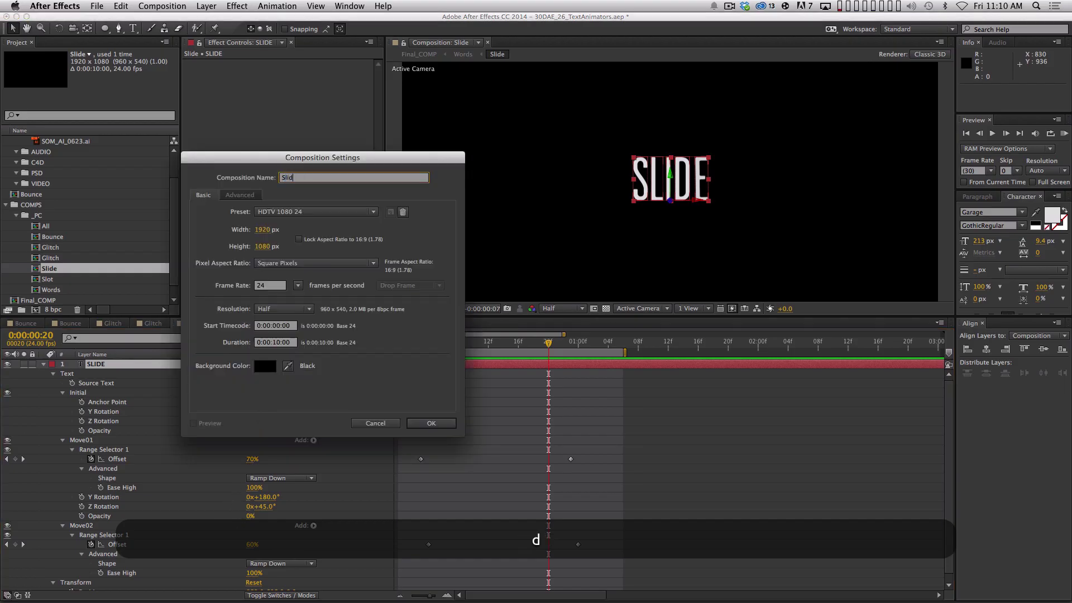
type("e")
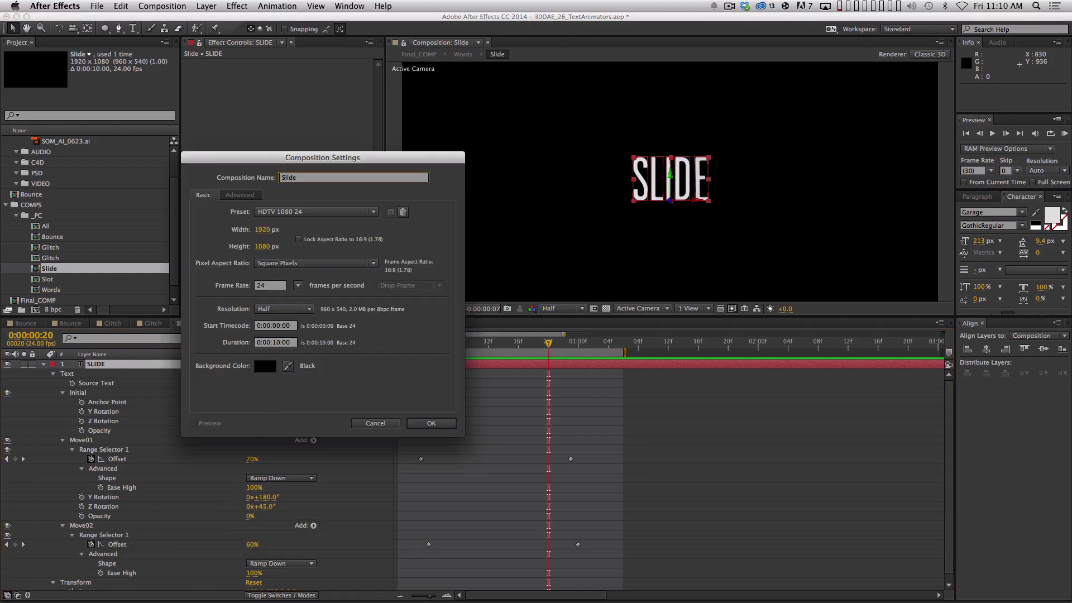
key("Return")
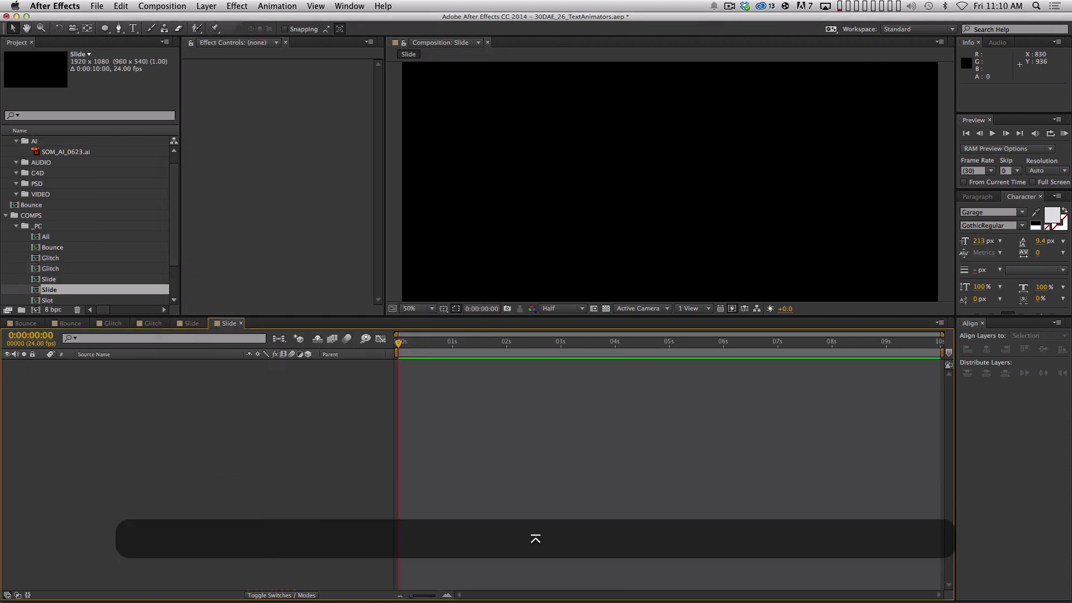
- Show the title-safe guides and add the text SLIDE near the centre of the frame
left_click(133, 28)
key("apostrophe")
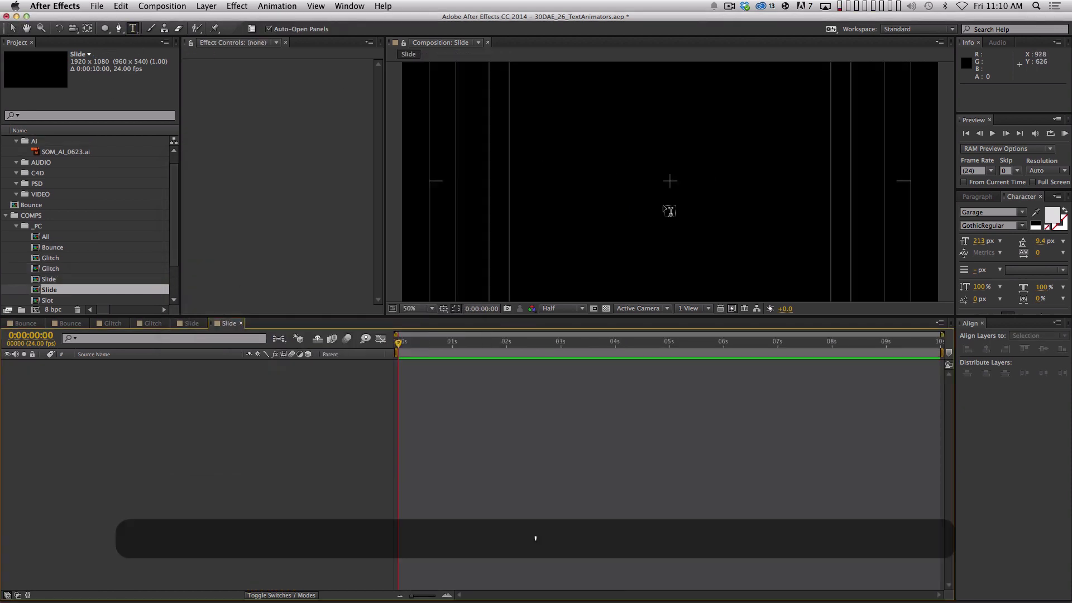
left_click(676, 186)
type("SLIDE")
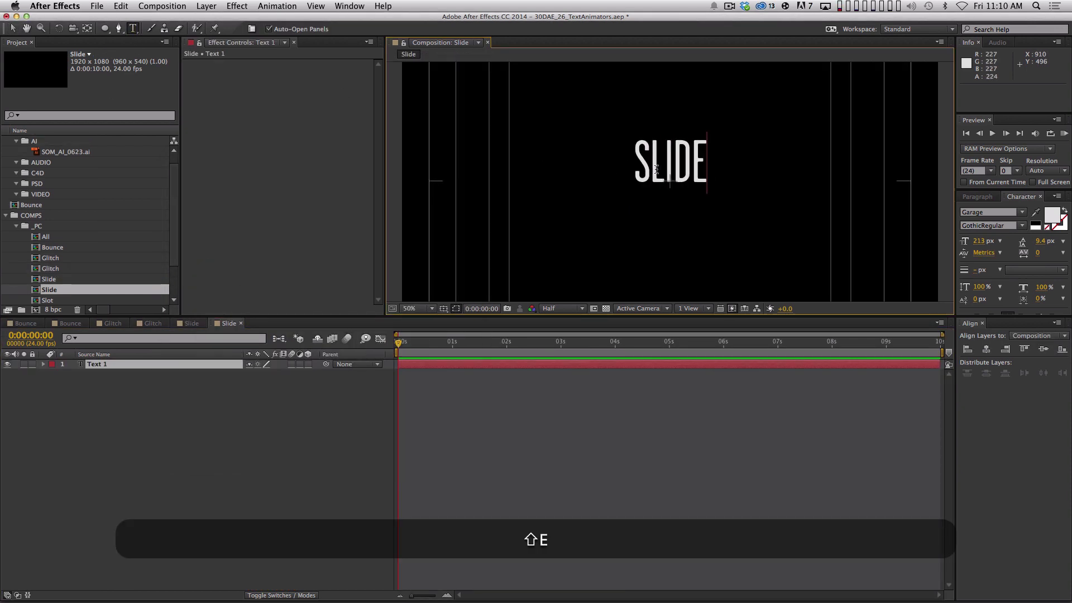
- Nudge the SLIDE text down and slightly to the right to centre it on the guides, then deselect it
type("v")
key("shift+Down")
key("shift+Down")
key("shift+Down")
key("shift+Down")
key("shift+Right")
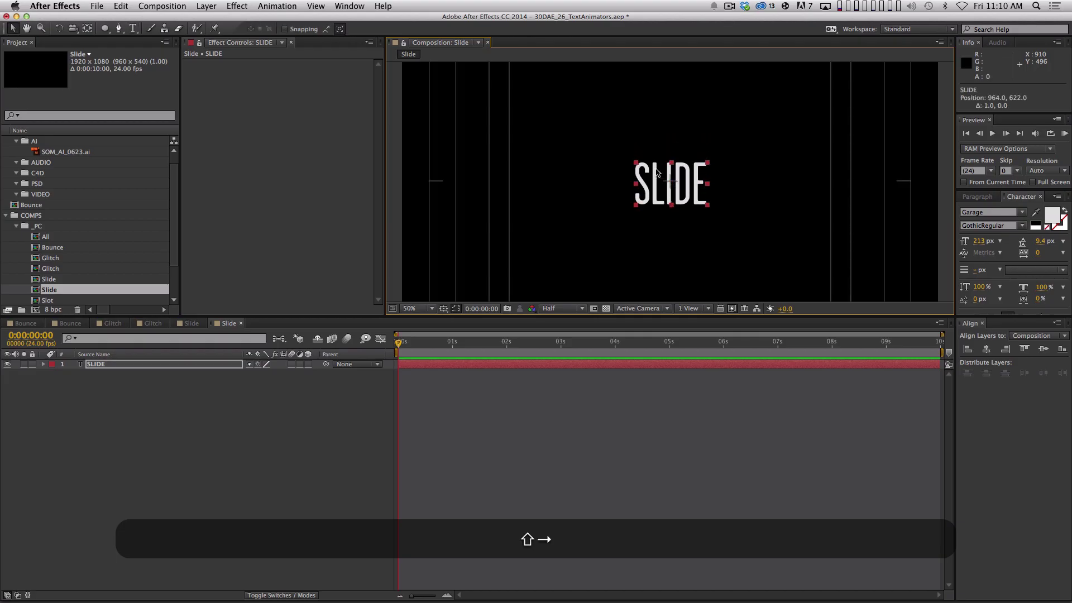
key("Up")
key("Up")
key("Up")
key("Down")
key("Down")
left_click(231, 515)
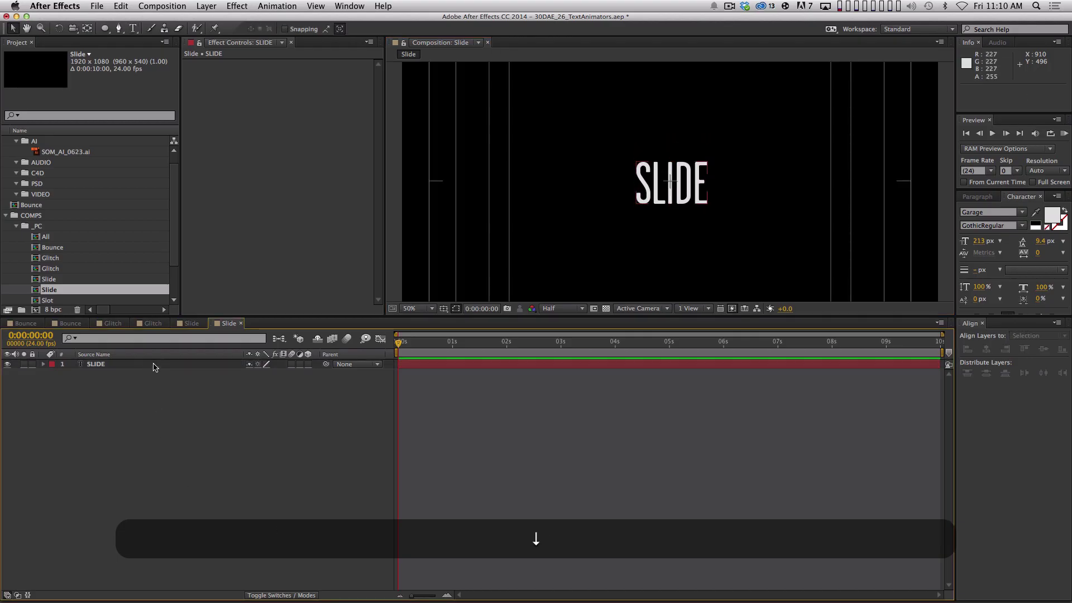
- Add an Anchor Point animator to the SLIDE text and enable per-character 3D on the layer
left_click(153, 364)
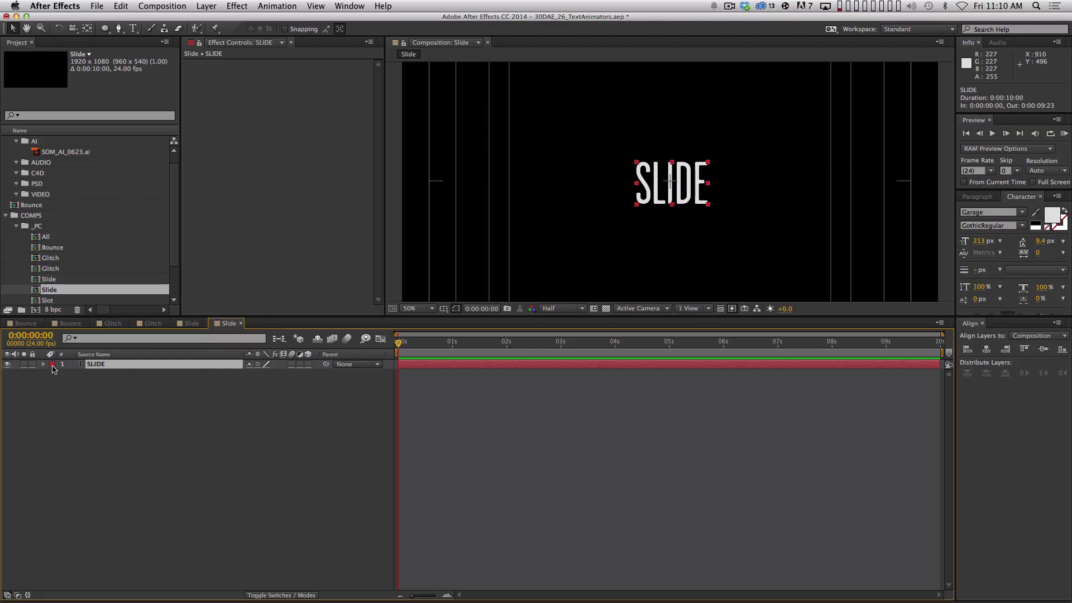
left_click(45, 364)
left_click(314, 374)
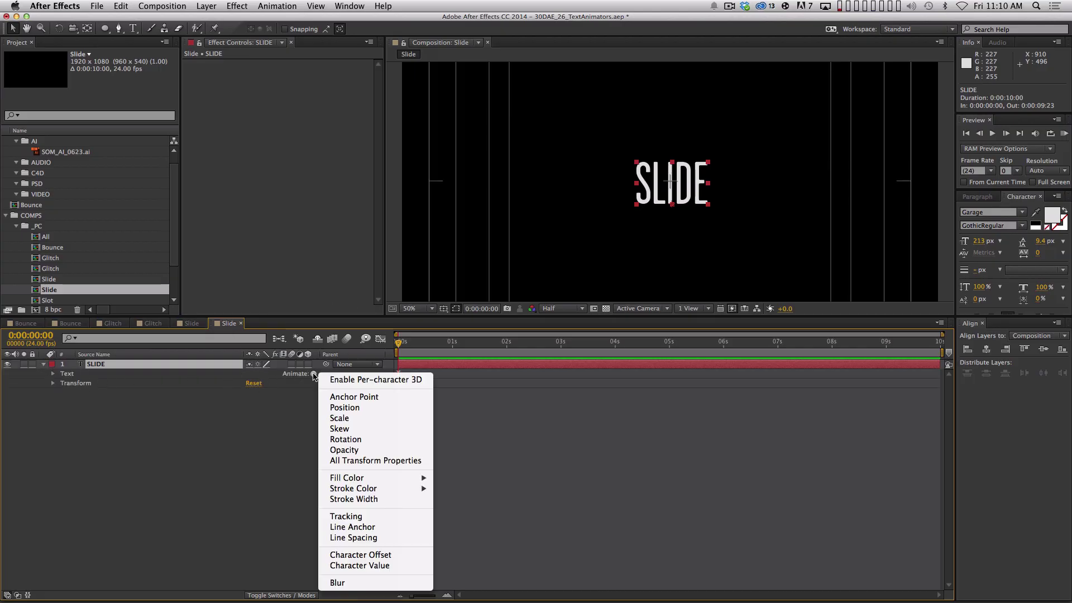
left_click(355, 397)
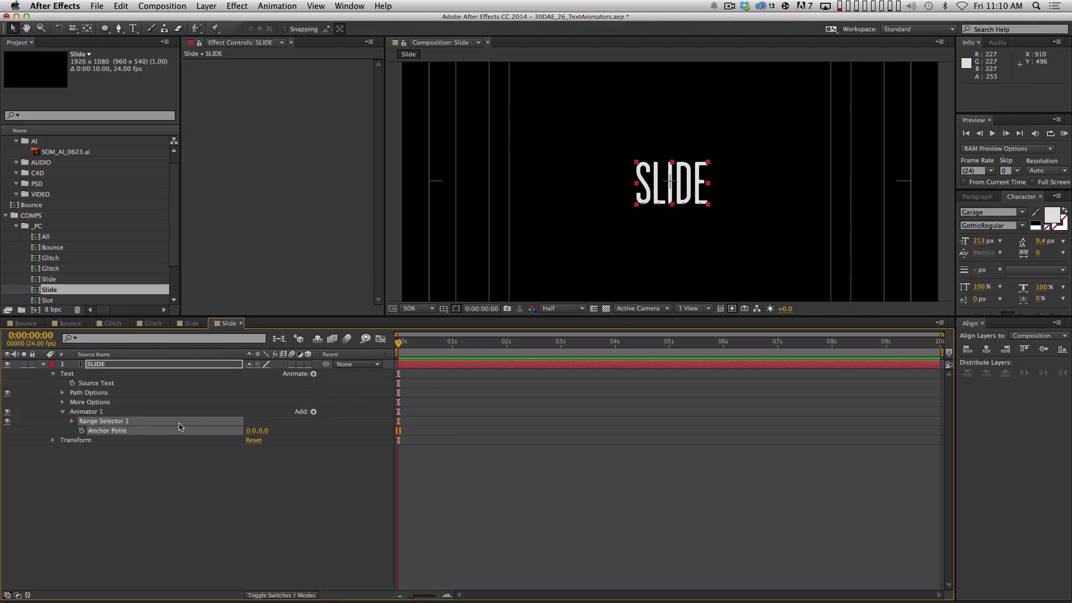
left_click(313, 374)
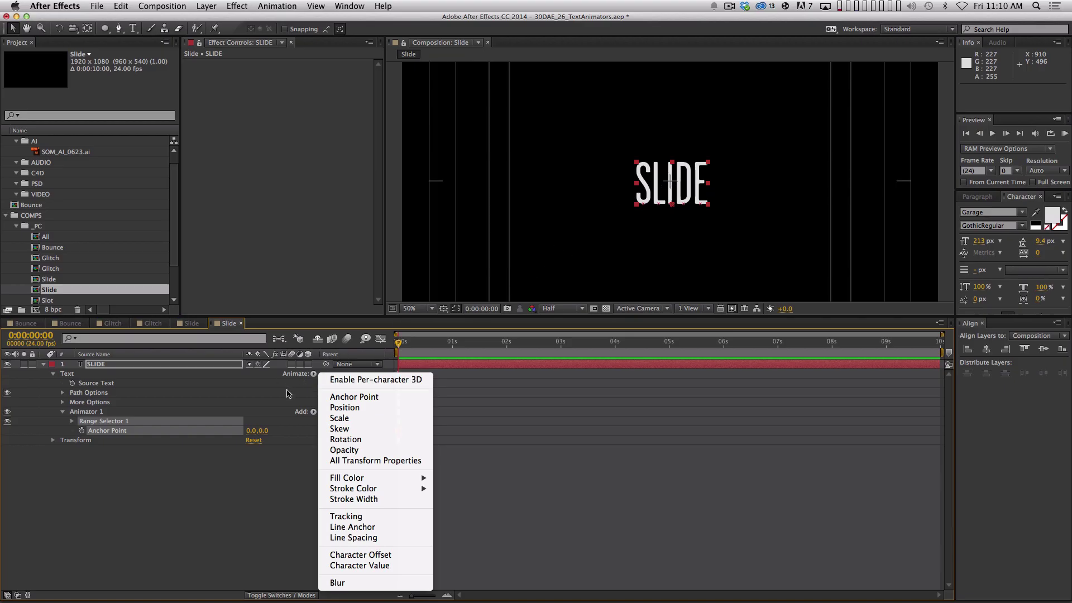
left_click(375, 381)
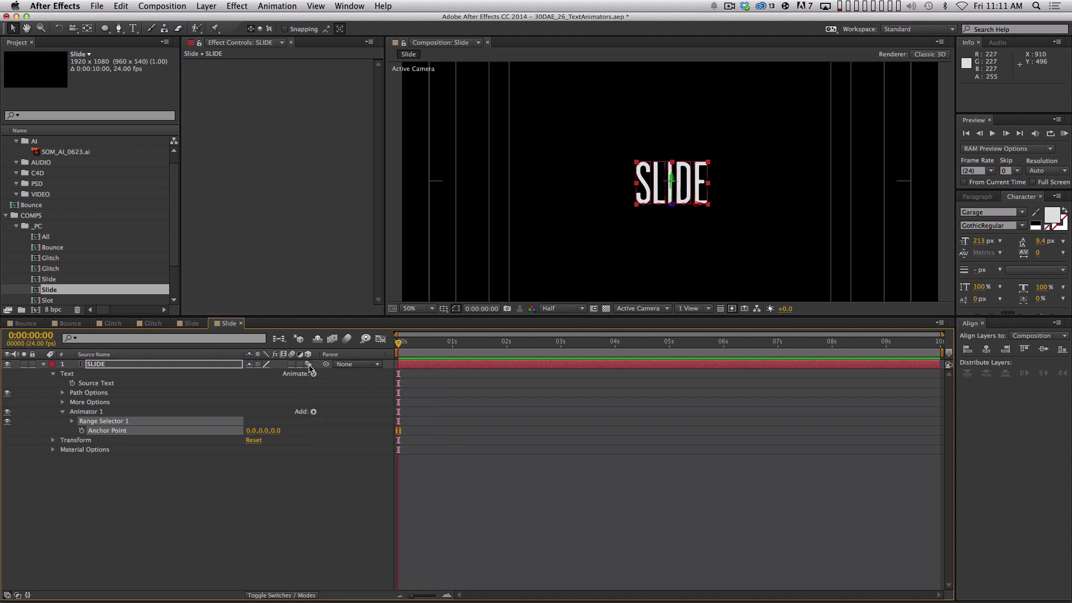
left_click(268, 490)
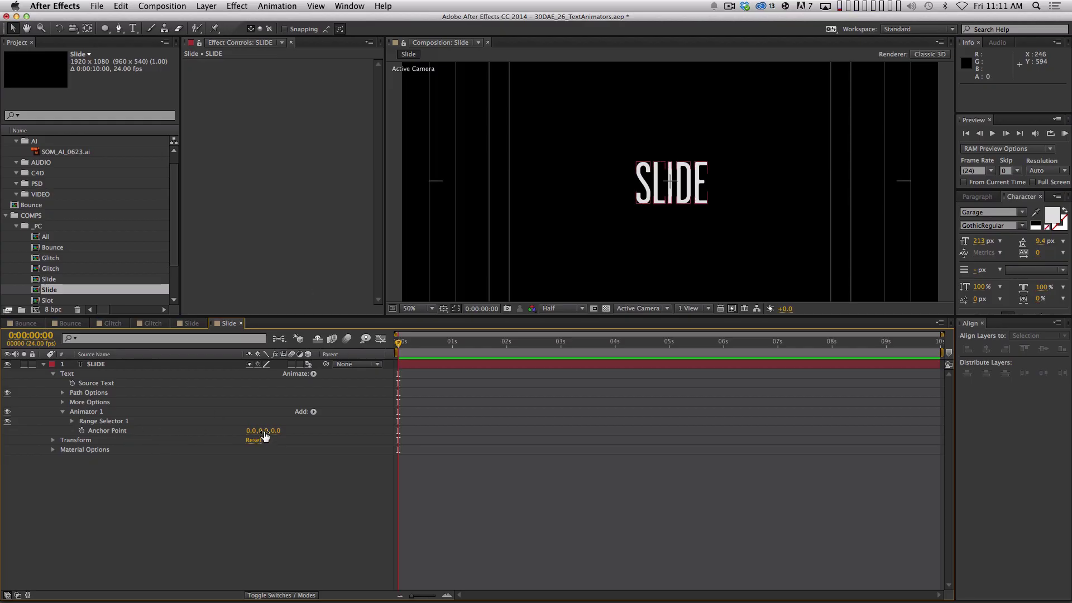
- Set the animator's Anchor Point Y to -73 and move the SLIDE layer up to position 966, 540
left_click_drag(260, 430, 227, 426)
key("shift+Up")
key("shift+Up")
key("shift+Up")
key("shift+Up")
key("shift+Up")
key("shift+Up")
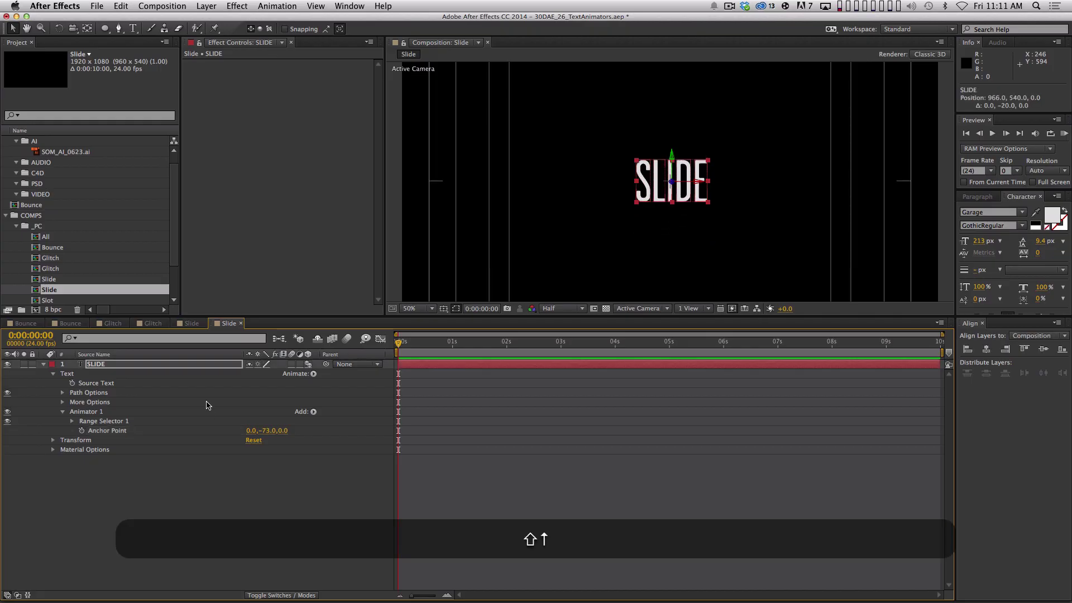
- Set the animator's Anchor Point Z value to 100
left_click_drag(283, 431, 304, 430)
left_click(288, 430)
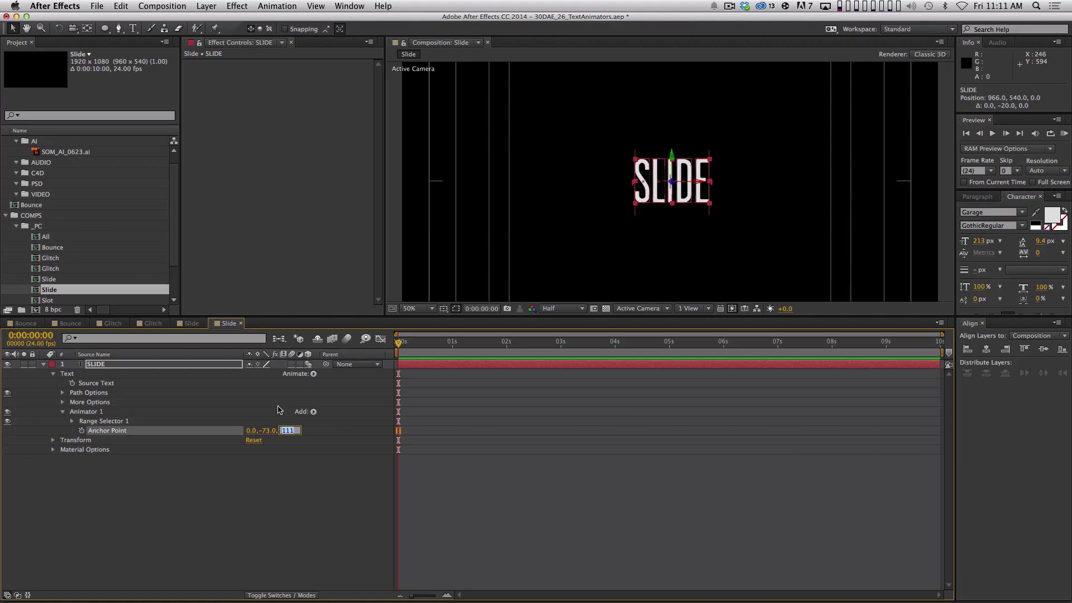
type("100")
key("Return")
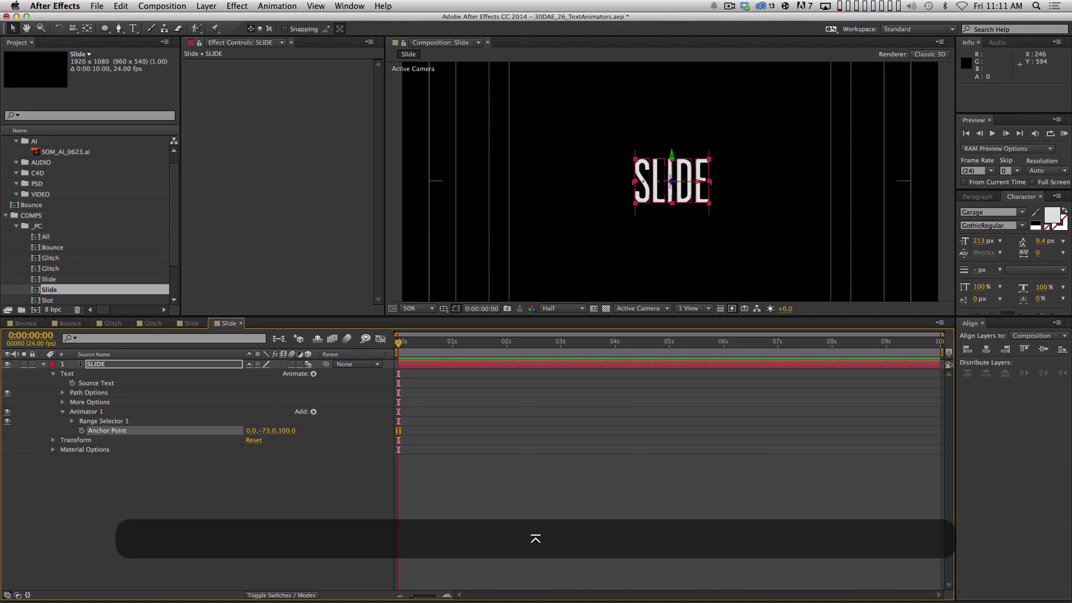
- Set the animator's Anchor Point Z value to 200
left_click_drag(288, 433, 321, 431)
left_click(289, 432)
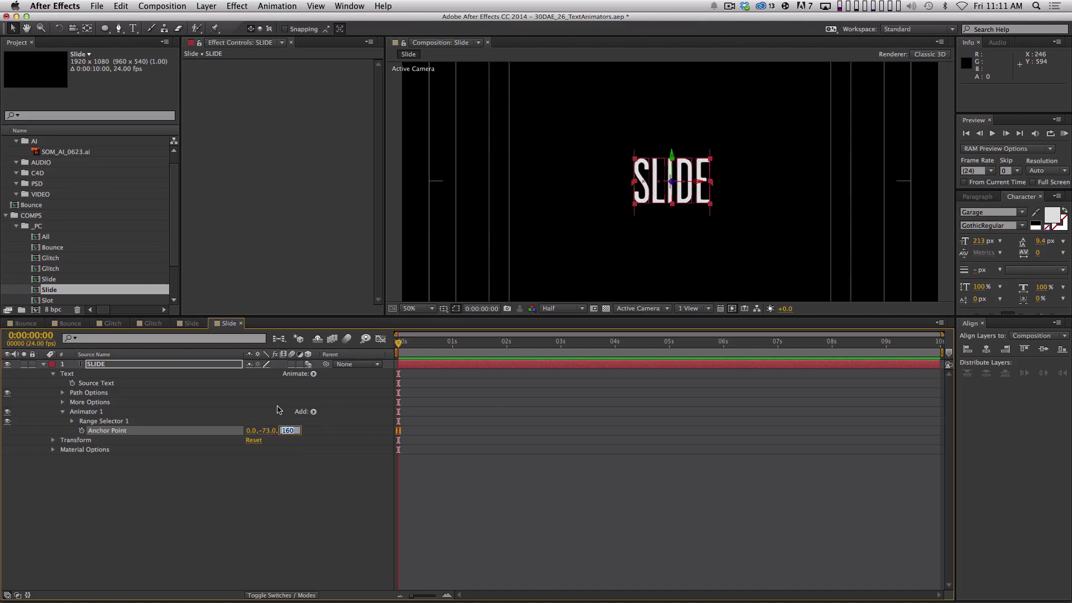
type("200")
key("Return")
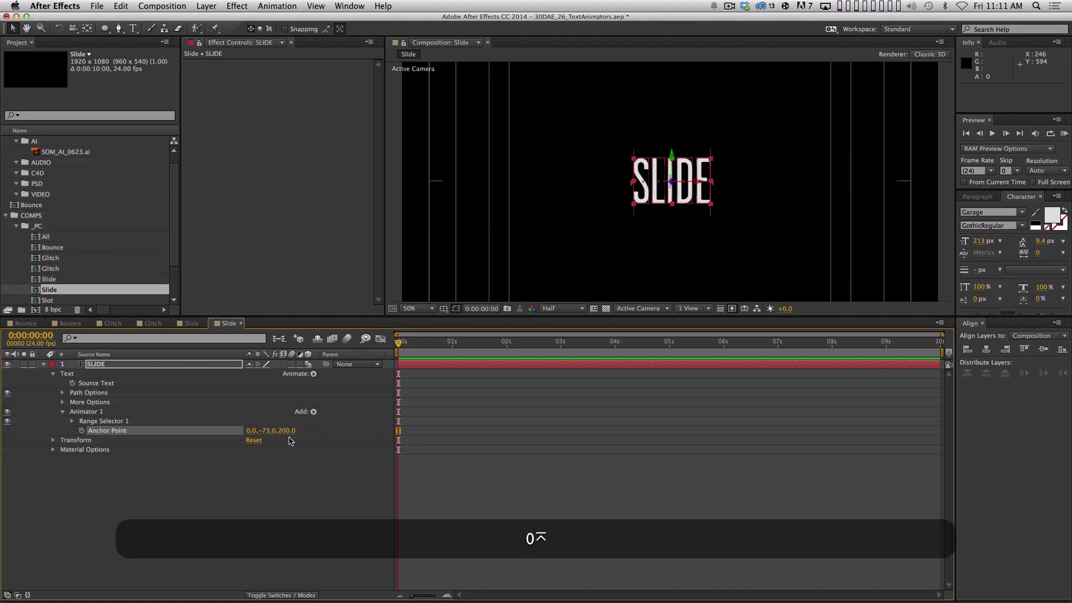
- Rename the Anchor Point animator InitialSetup and collapse its properties
left_click(79, 402)
left_click(85, 411)
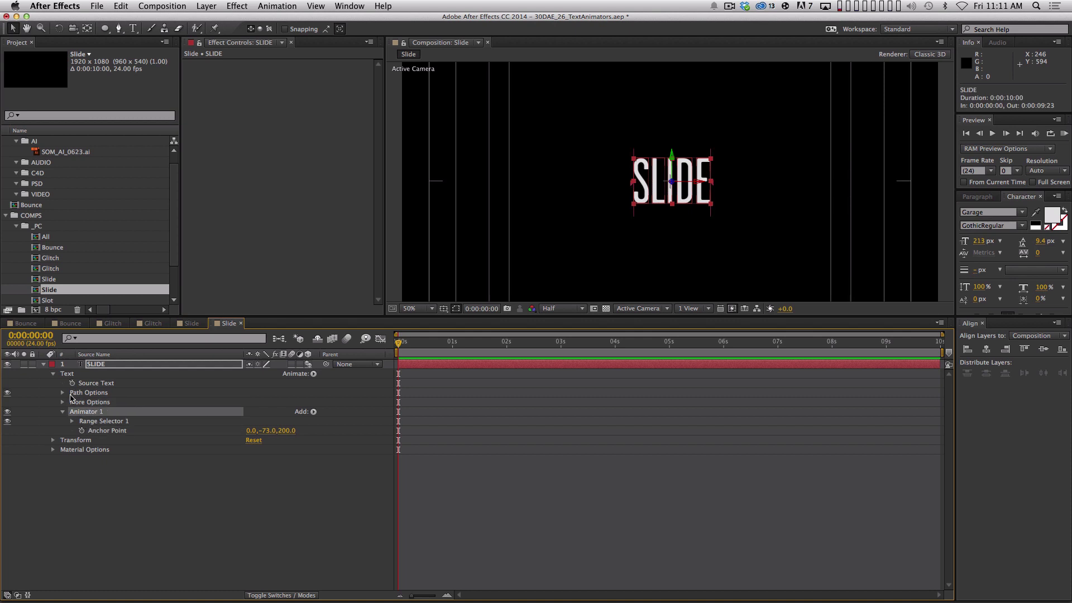
key("Return")
type("InitialSetup")
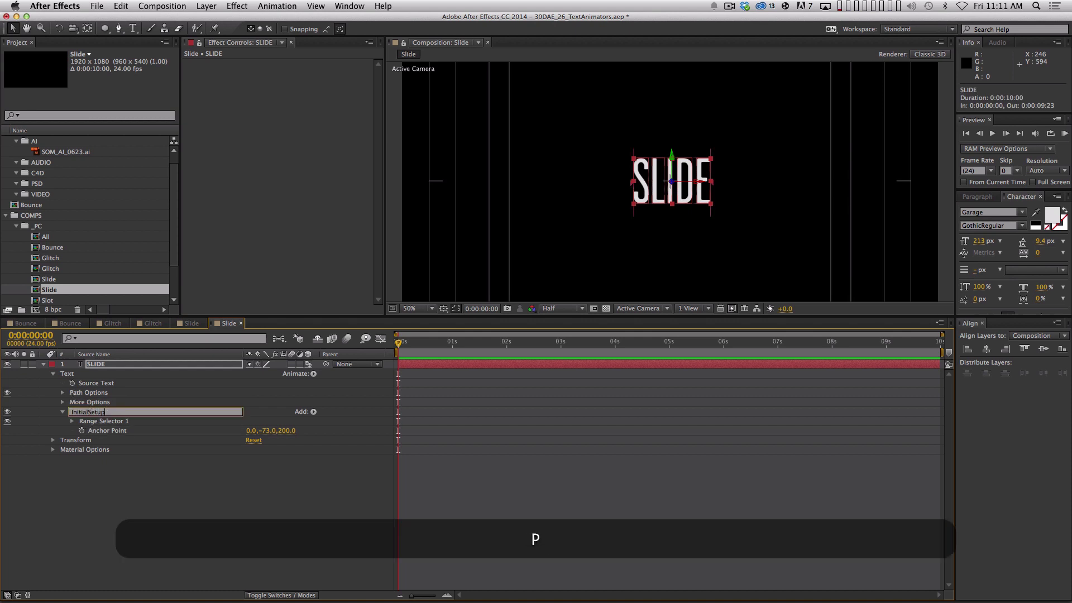
key("Return")
left_click(62, 413)
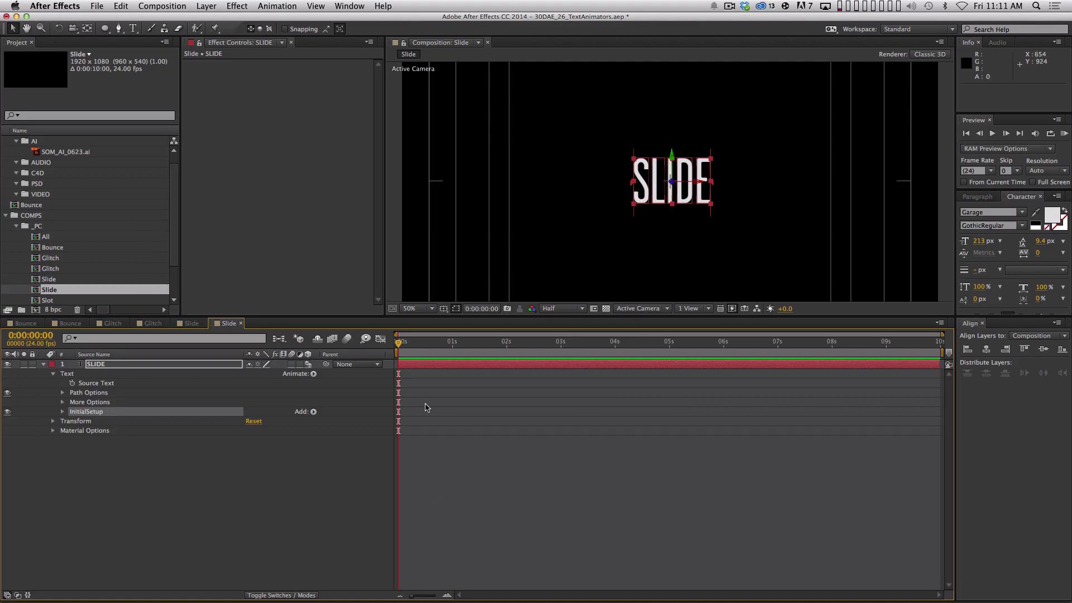
left_click(314, 374)
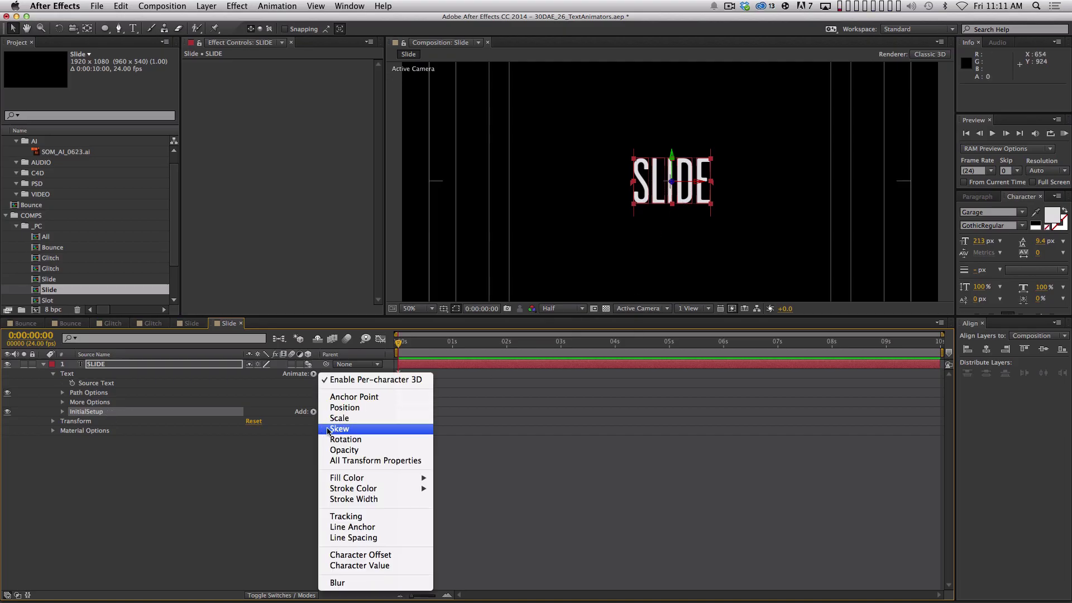
left_click(342, 440)
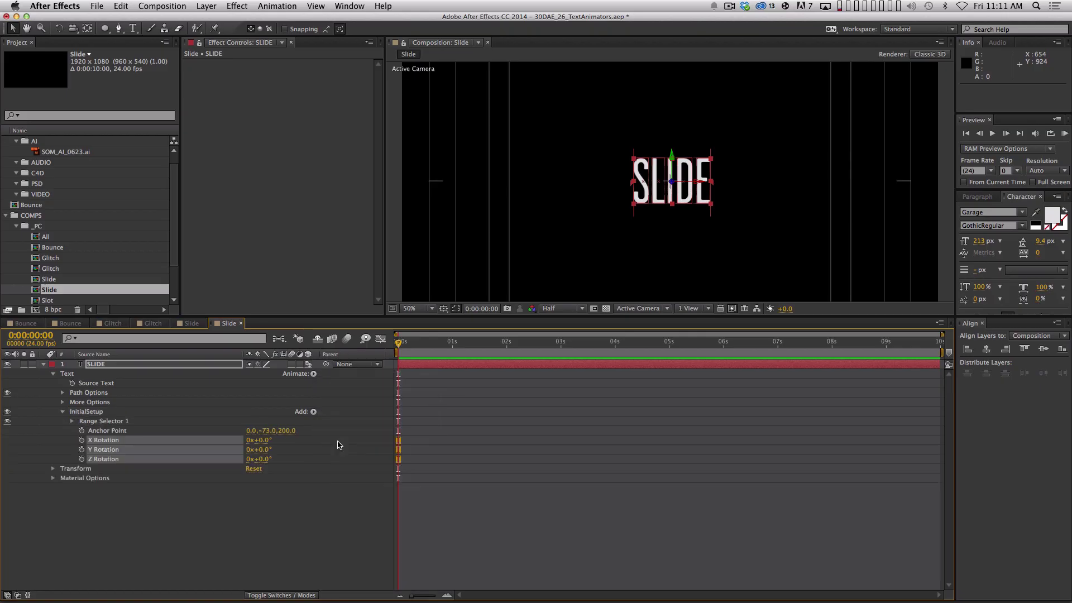
key("super+z")
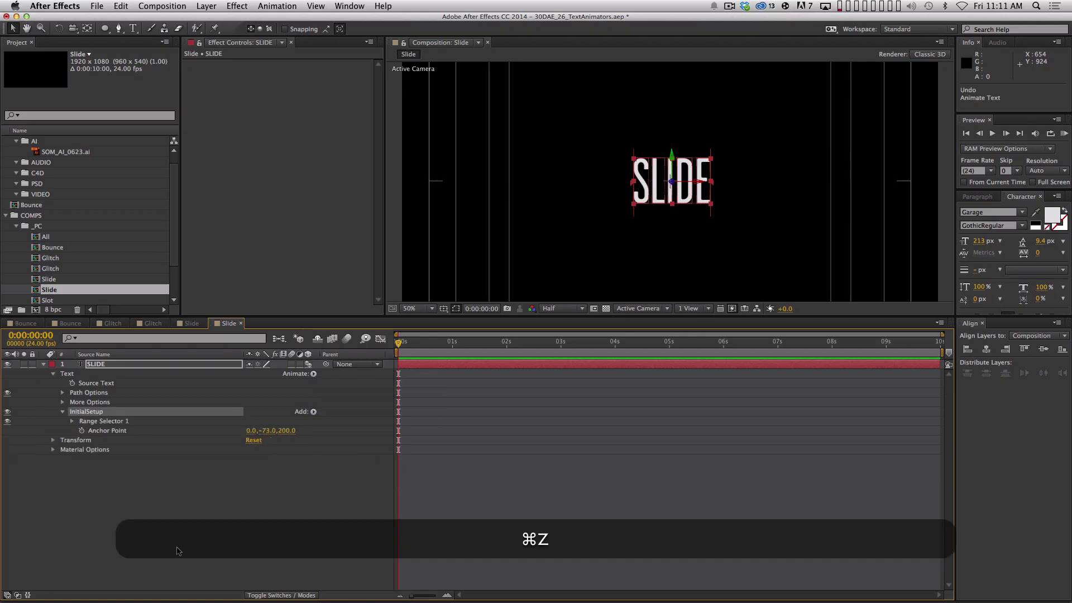
left_click(62, 411)
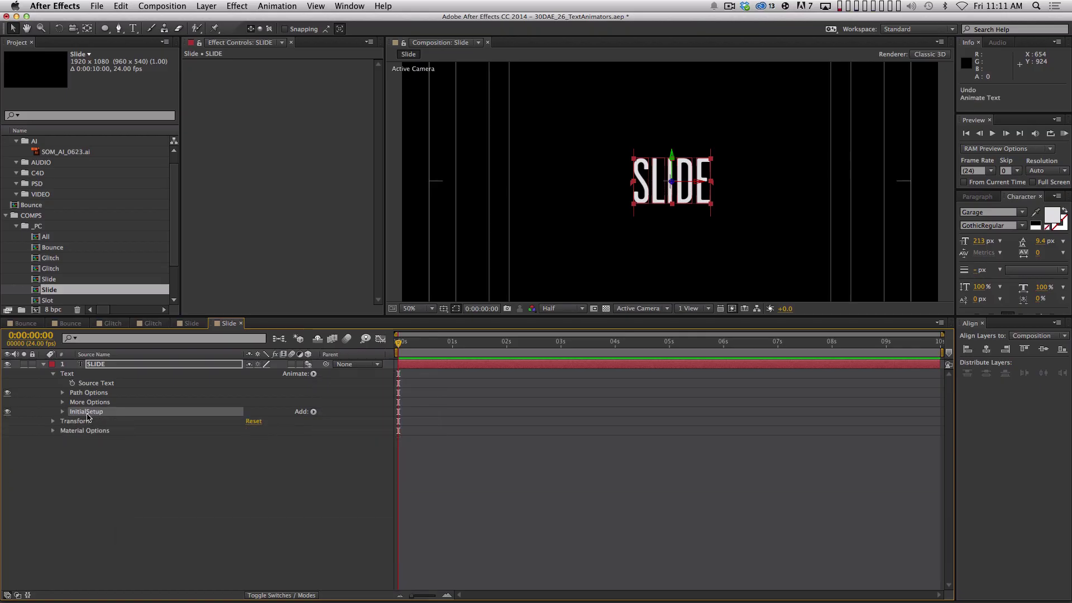
- Add a separate Rotation animator to the SLIDE text, outside InitialSetup
left_click(152, 476)
left_click(313, 374)
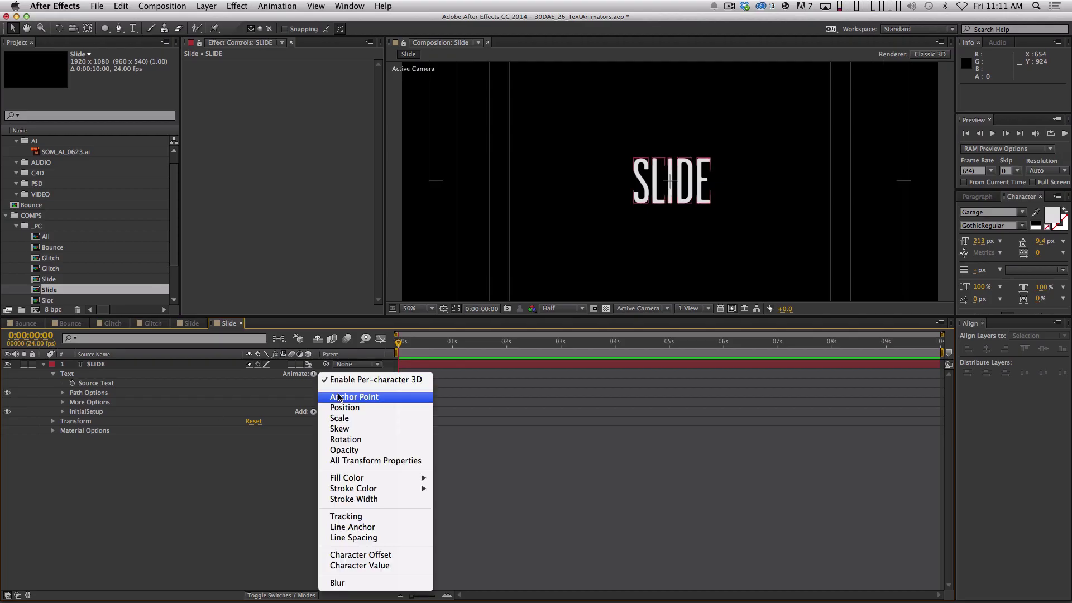
left_click(341, 441)
- Name the new animator Rotation and set its Y Rotation to -142.5°
left_click(78, 421)
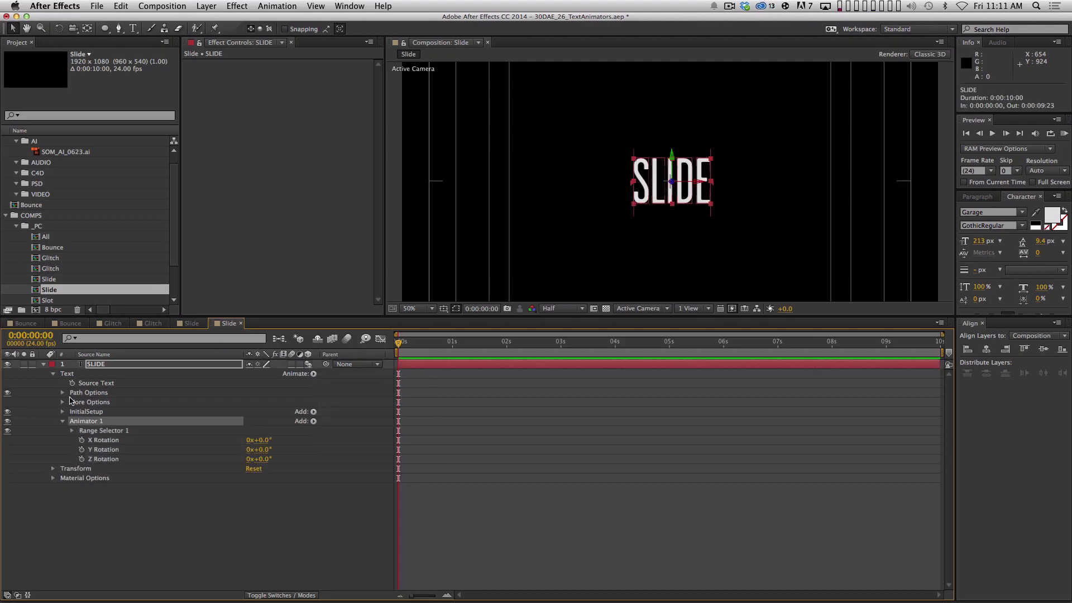
key("Return")
type("Rota")
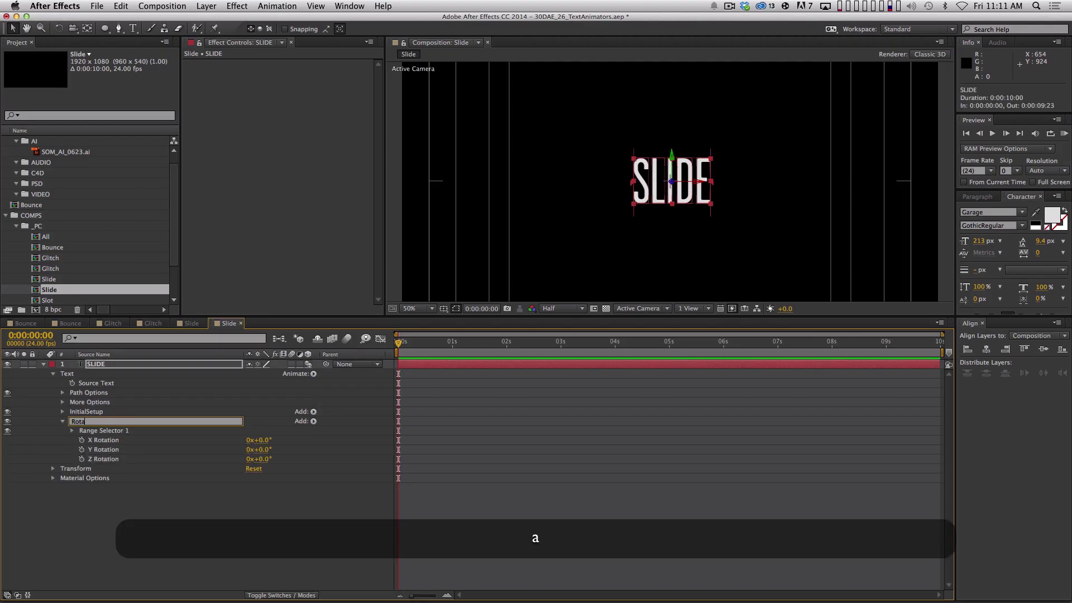
type("tion")
key("Return")
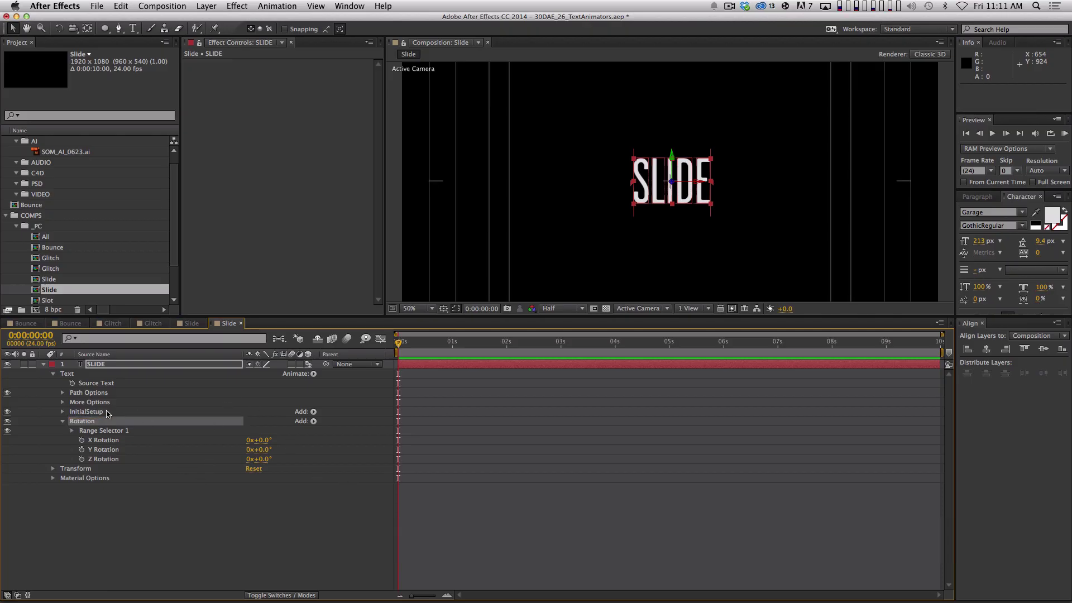
left_click_drag(258, 449, 54, 479)
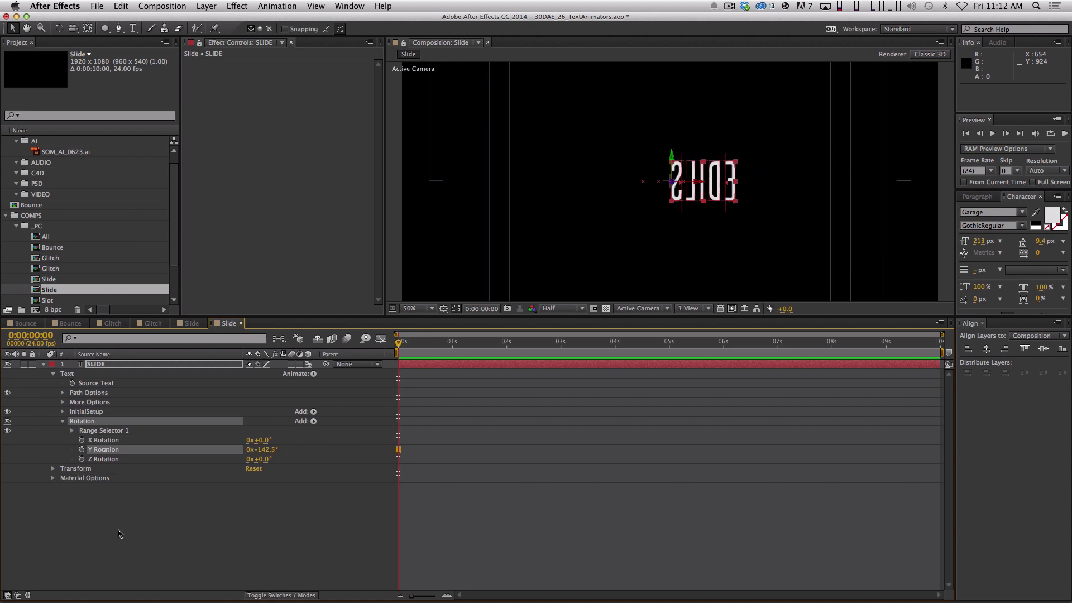
- Collapse the Rotation animator's properties and rename it InitialRotation
left_click(83, 421)
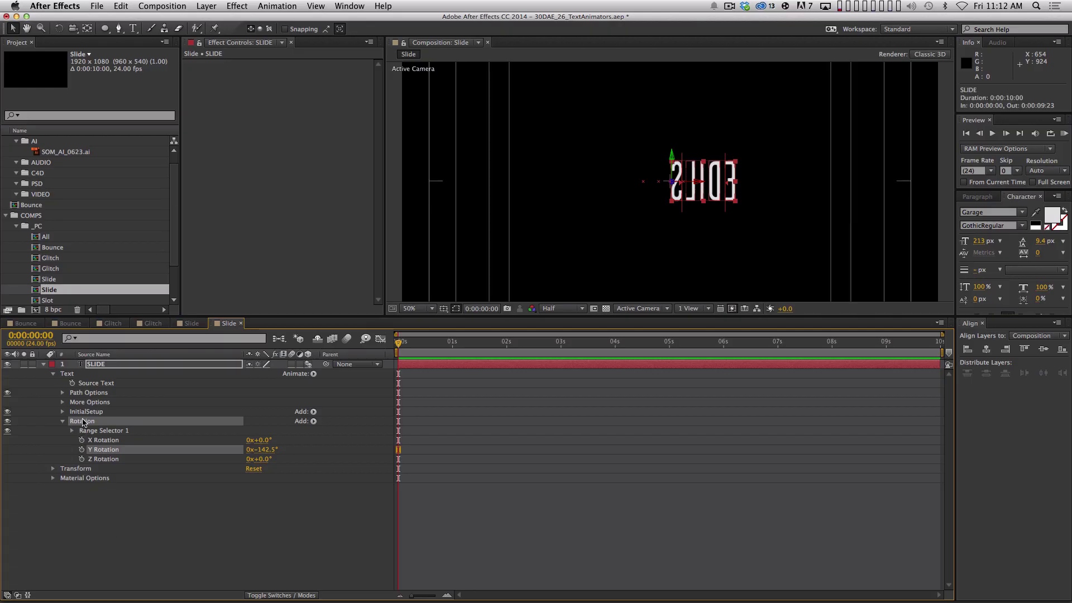
key("t")
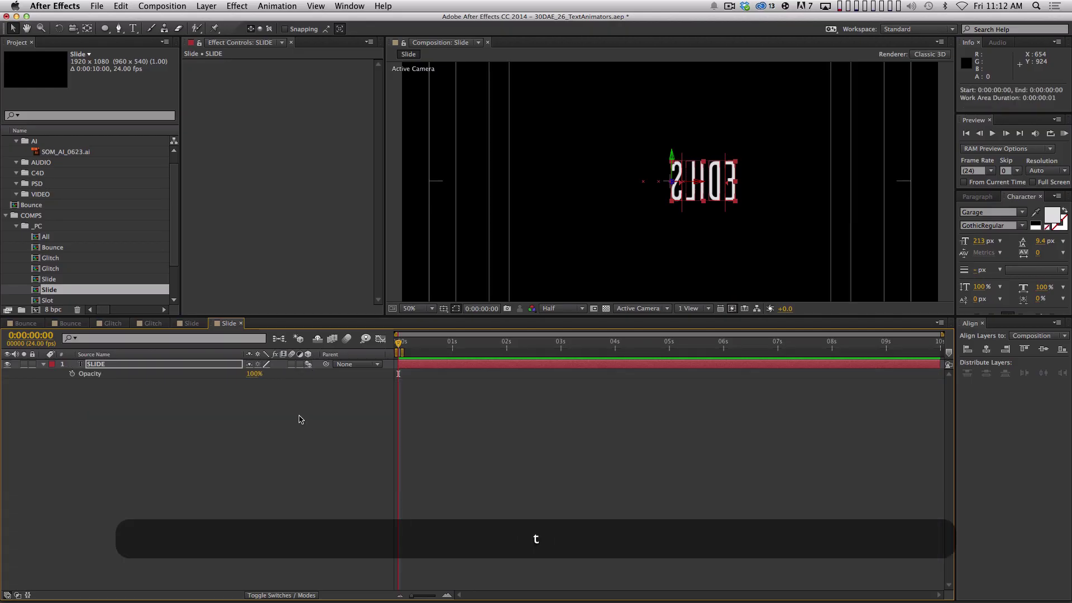
key("u")
key("u")
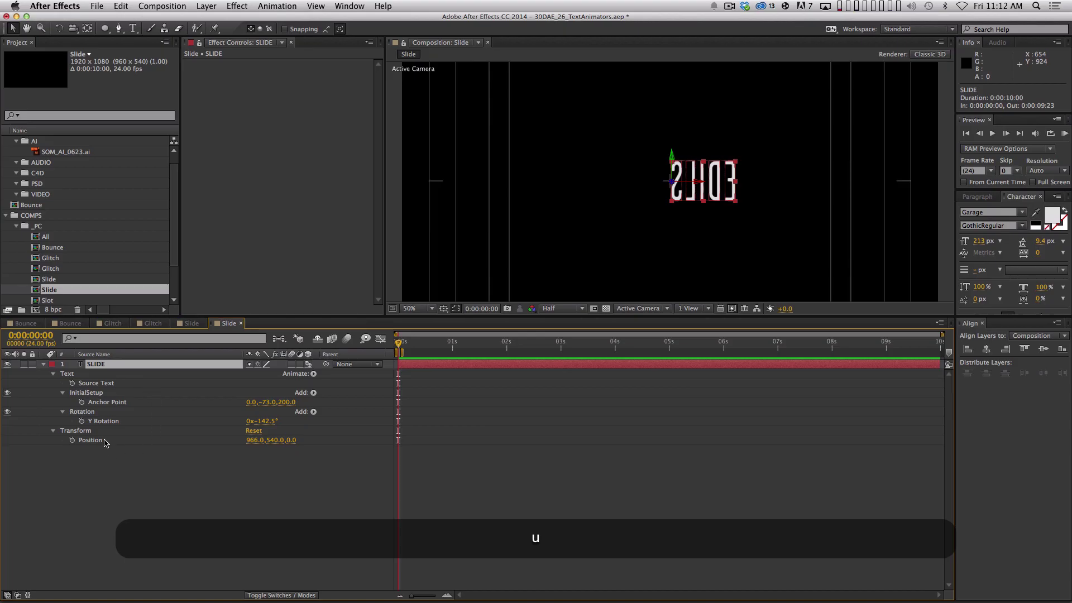
left_click(53, 374)
left_click(53, 374)
left_click(63, 412)
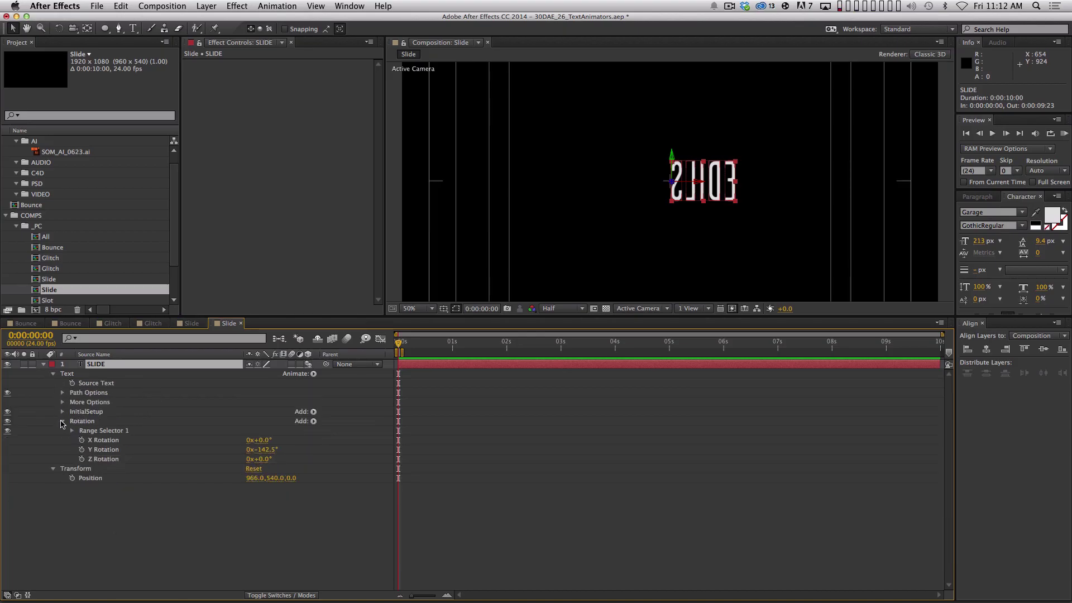
left_click(62, 422)
left_click(86, 413)
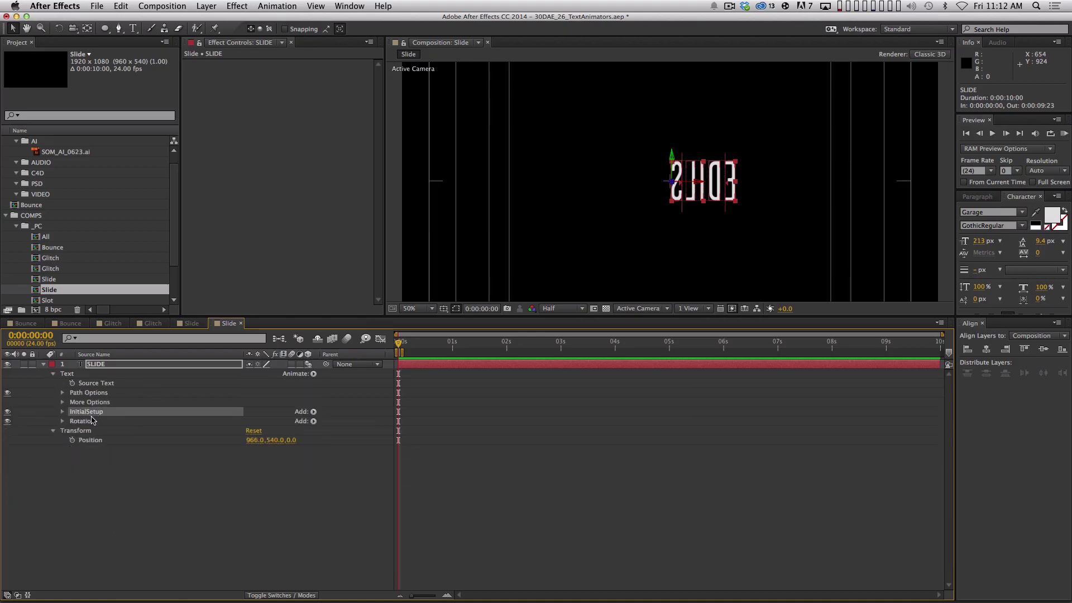
left_click(90, 420)
key("Return")
type("Initial")
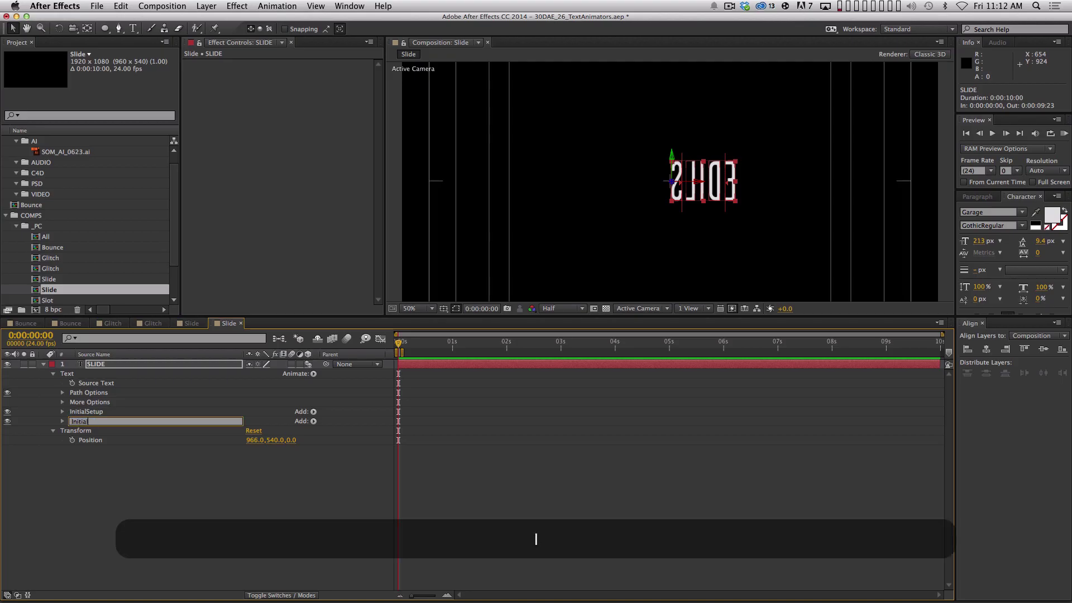
type("Rotation")
key("Return")
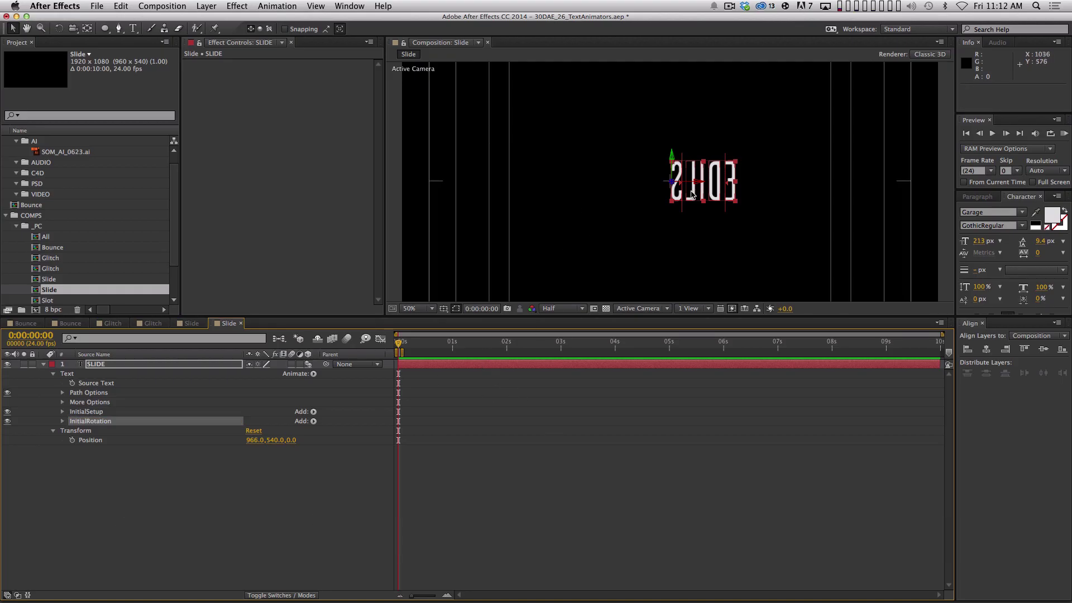
- Duplicate the InitialRotation animator and name the copy ROT_01
key("super+d")
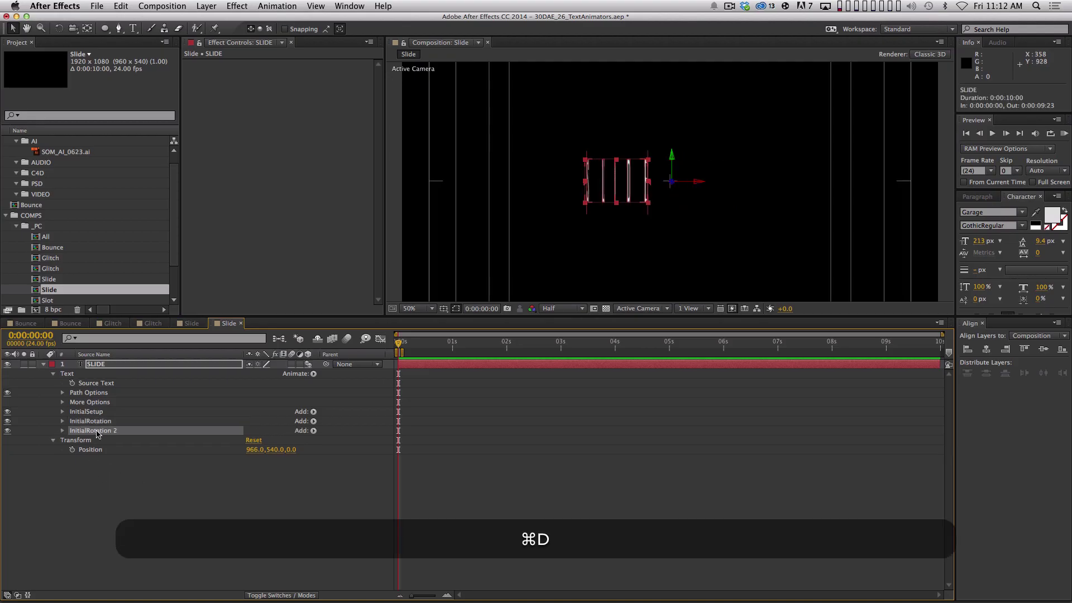
key("Return")
key("BackSpace")
type("R")
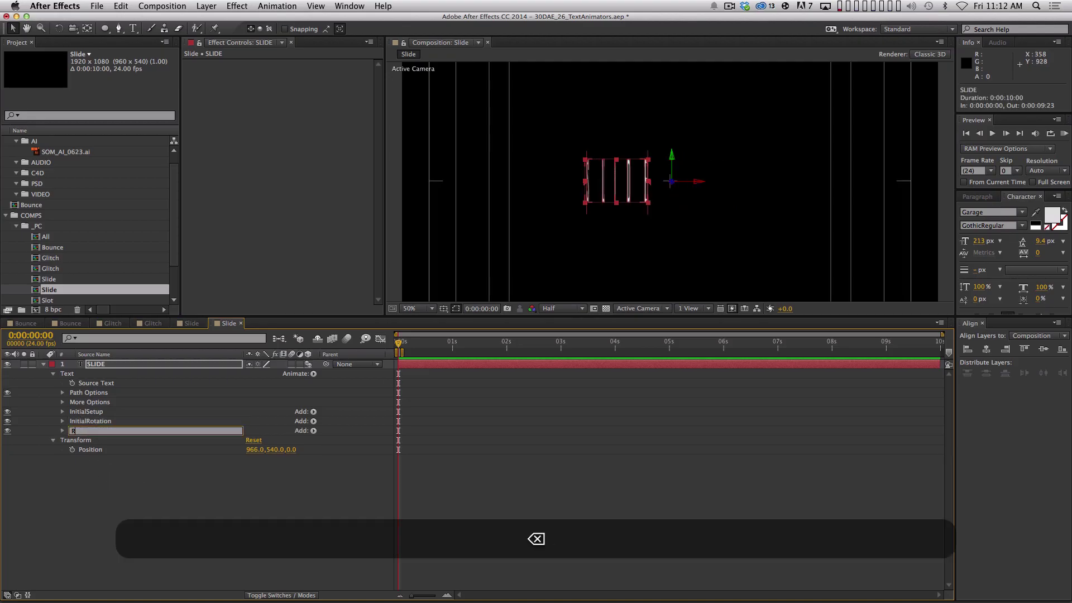
type("OT_01")
key("Return")
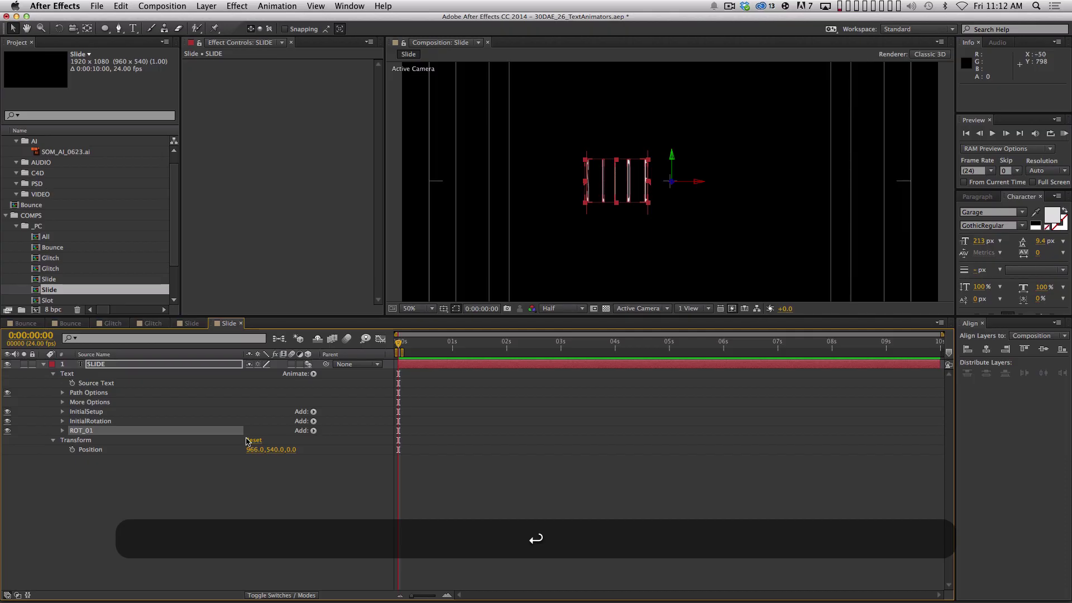
- Set ROT_01's Y Rotation to 142.5° to counter the InitialRotation animator
left_click(63, 431)
left_click(601, 244)
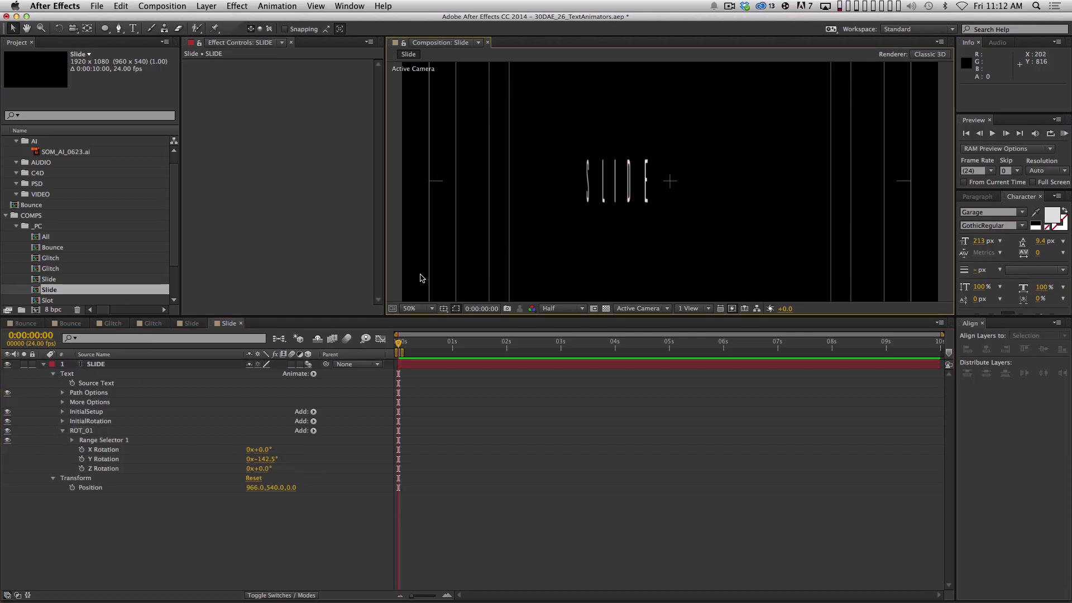
left_click(267, 459)
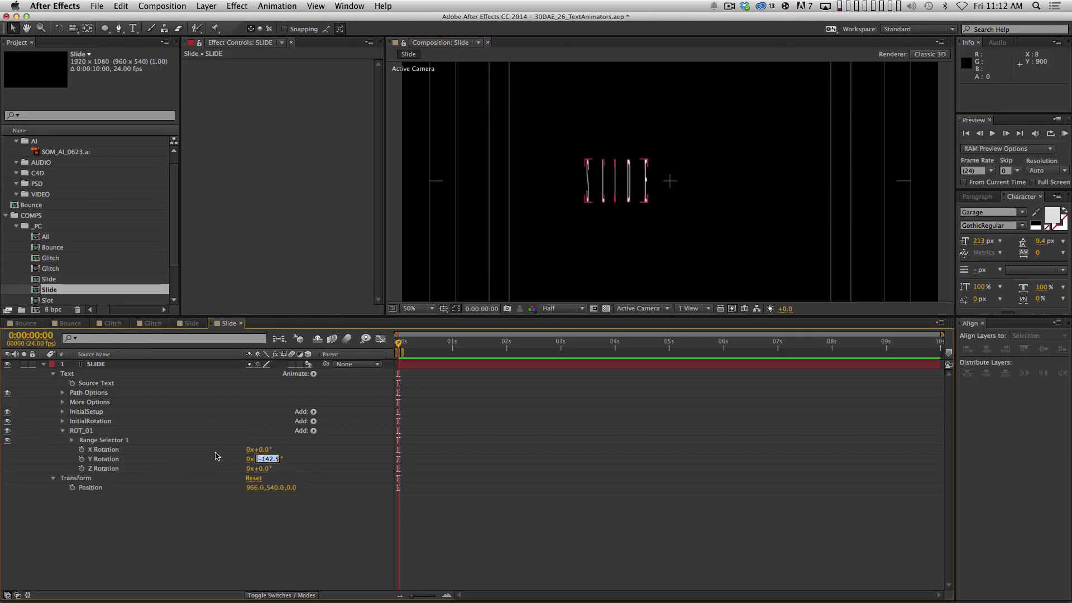
key("Left")
key("Delete")
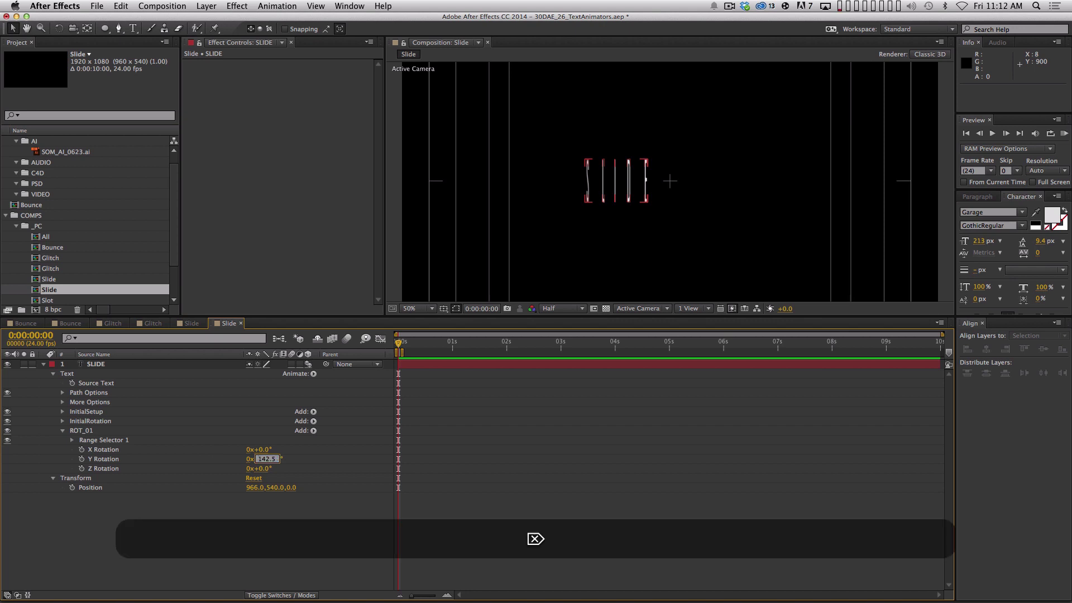
key("Delete")
key("Delete")
key("Delete")
key("Delete")
key("Delete")
key("Return")
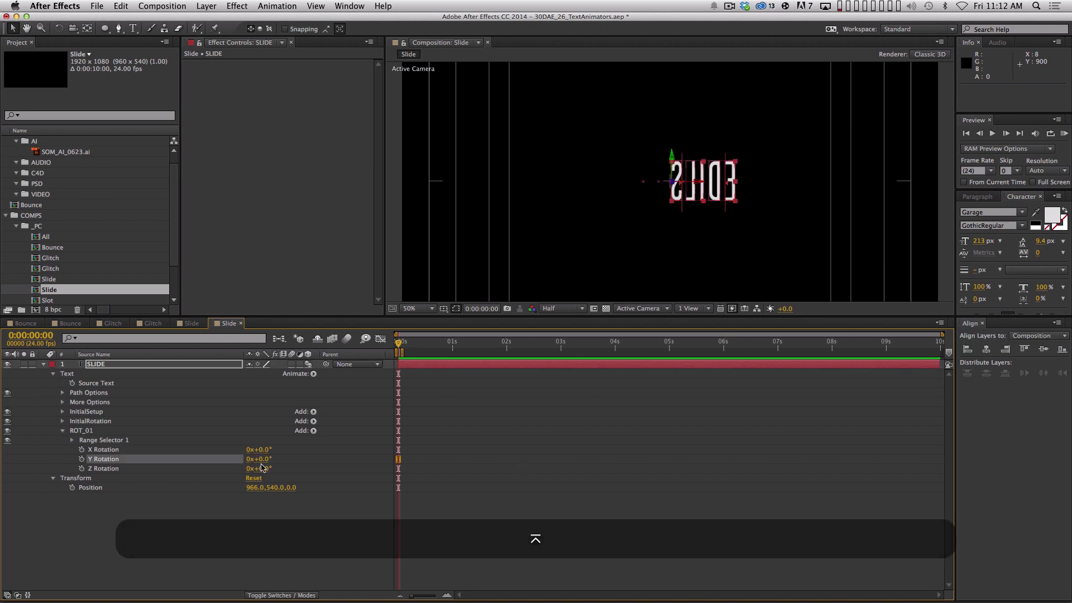
left_click_drag(259, 459, 336, 453)
left_click(265, 459)
type("1")
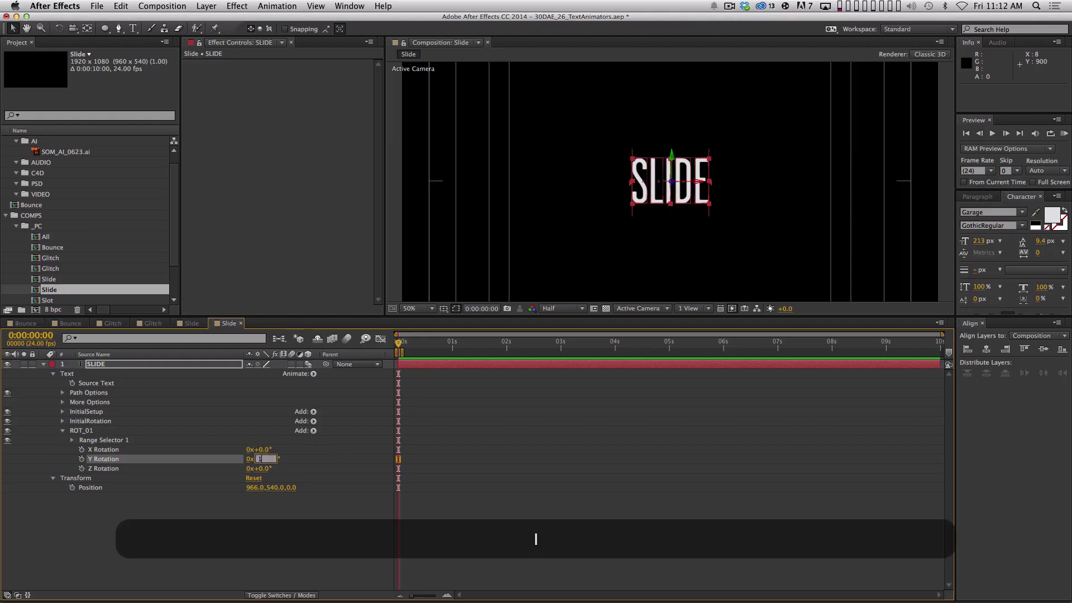
type("42.5")
key("Return")
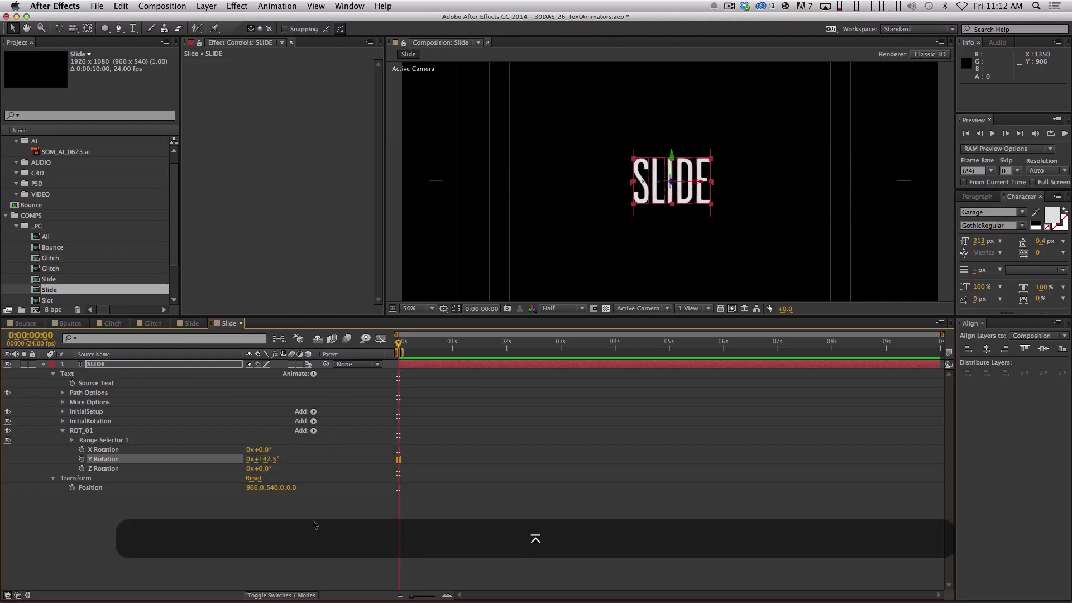
- Compare the InitialRotation animator's rotation values with those of ROT_01
left_click(205, 487)
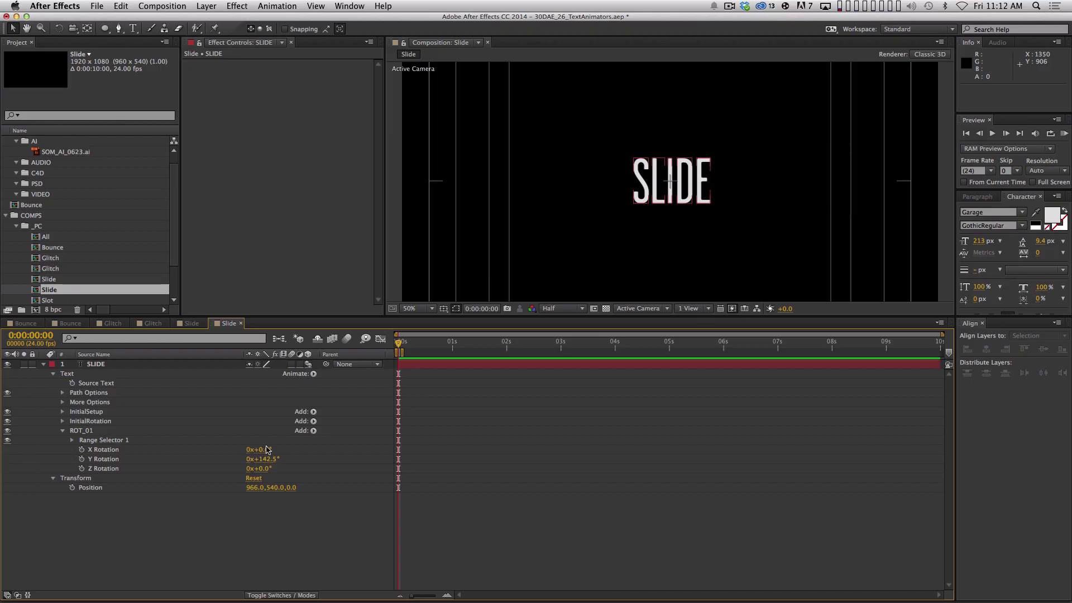
left_click(63, 421)
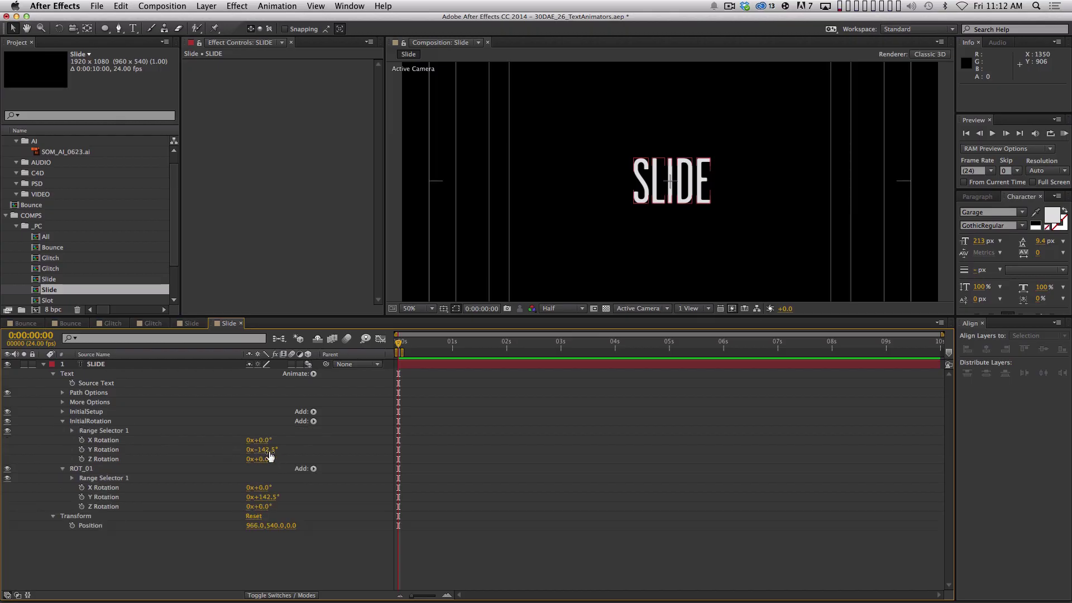
left_click(63, 420)
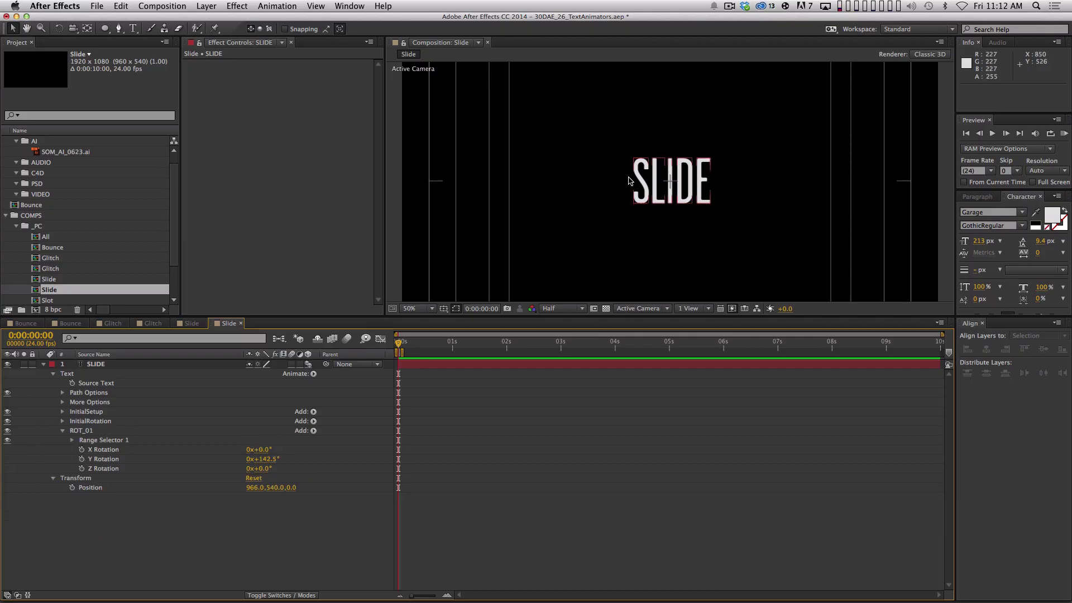
- Set the shape of the ROT_01 animator's range selector to Ramp Down
left_click(83, 439)
left_click(73, 440)
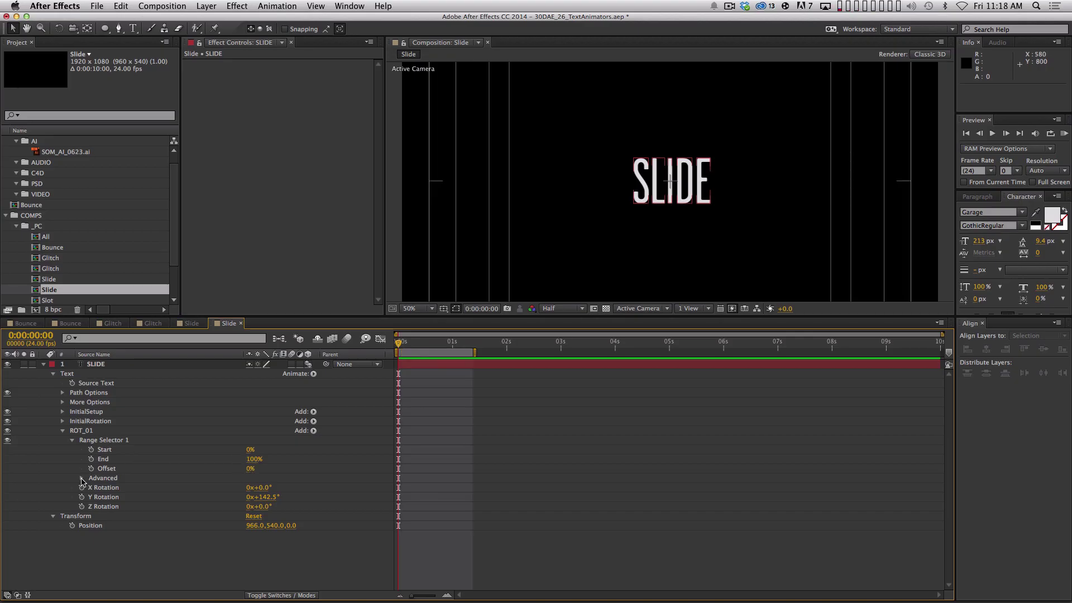
left_click(82, 477)
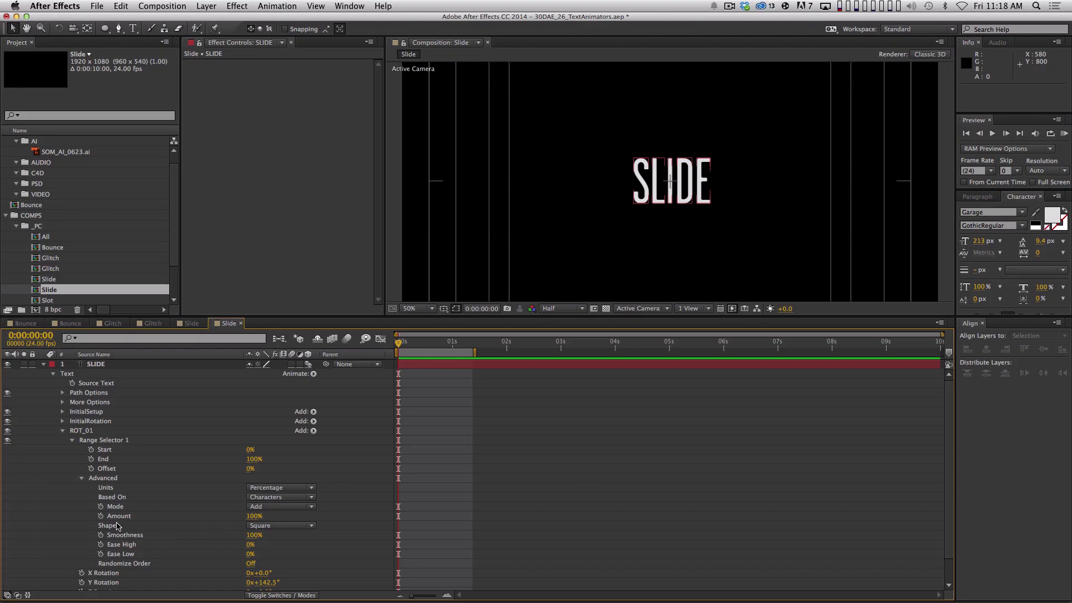
left_click(286, 529)
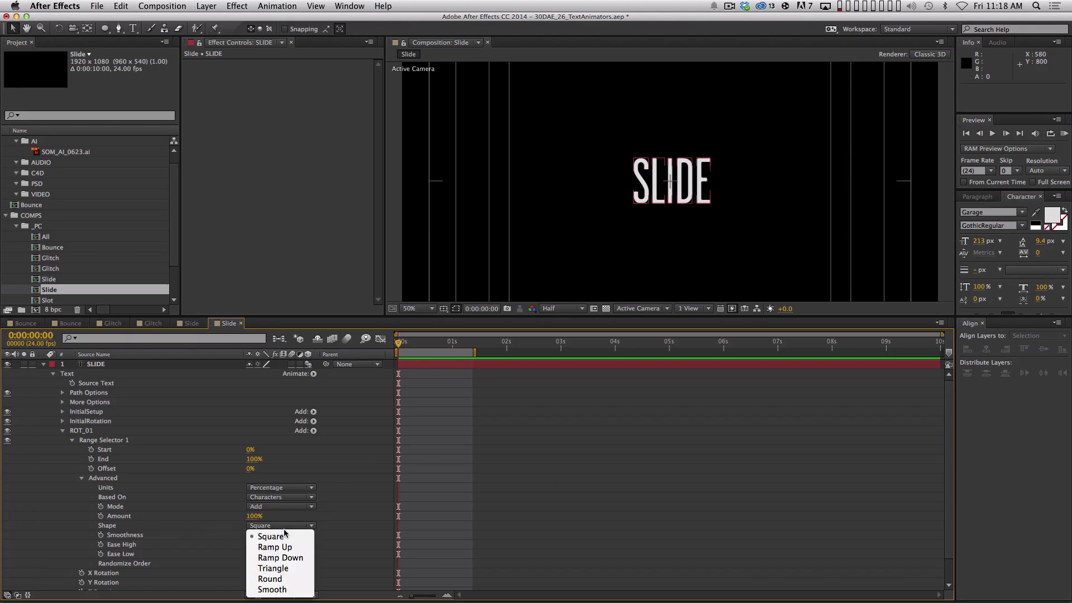
left_click(293, 557)
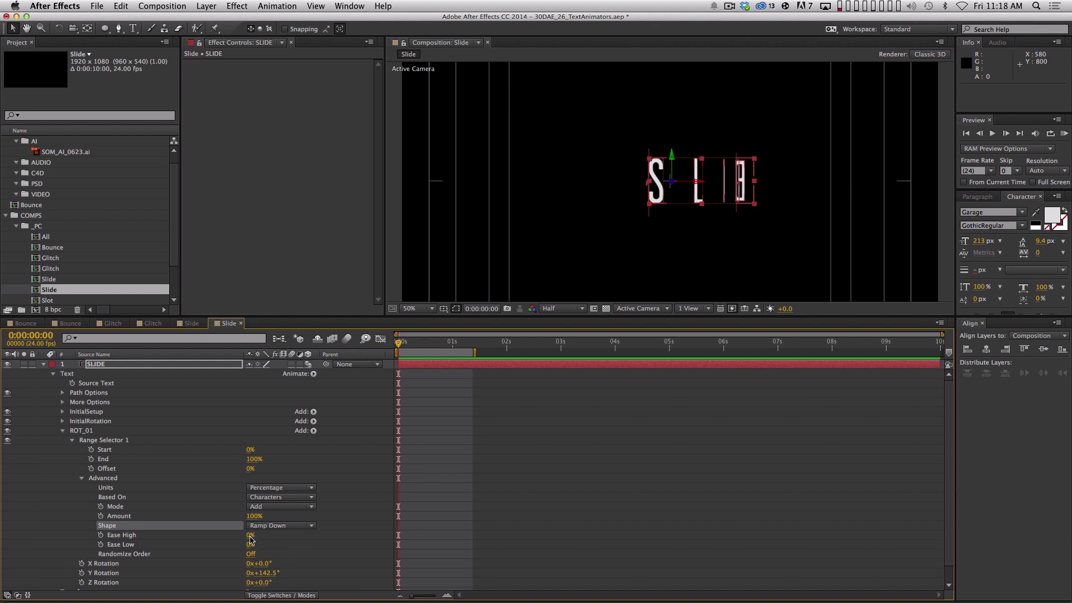
- Set Ease High and Ease Low of ROT_01's range selector to 50% each
left_click(248, 536)
type("50")
key("Tab")
type("50")
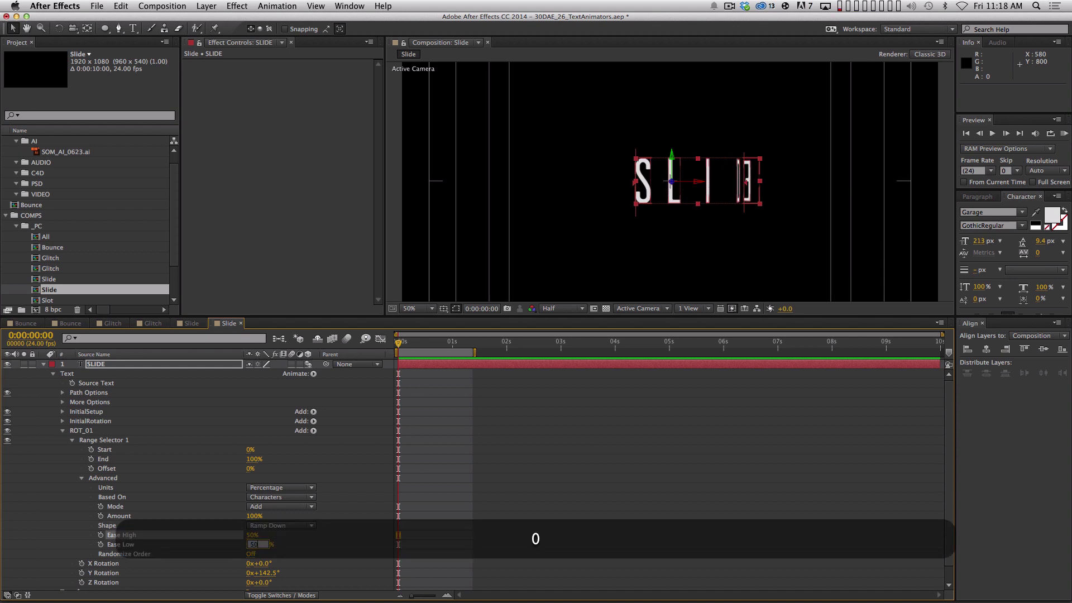
key("Return")
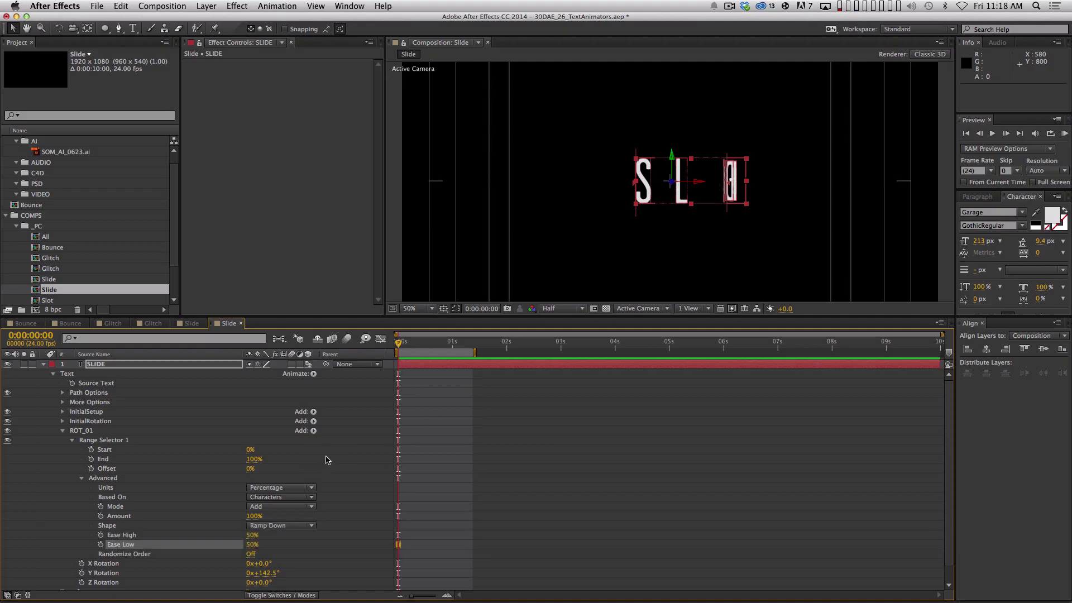
- Set ROT_01's range selector Offset to -100% and keyframe it on the first frame
left_click_drag(249, 468, 204, 471)
left_click(250, 468)
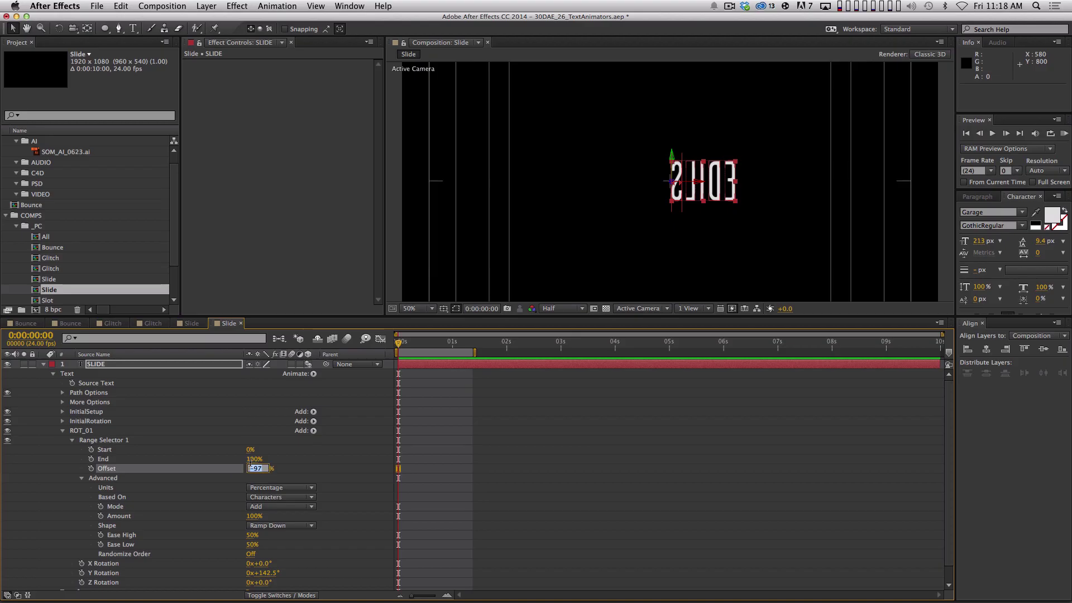
type("-100")
key("Return")
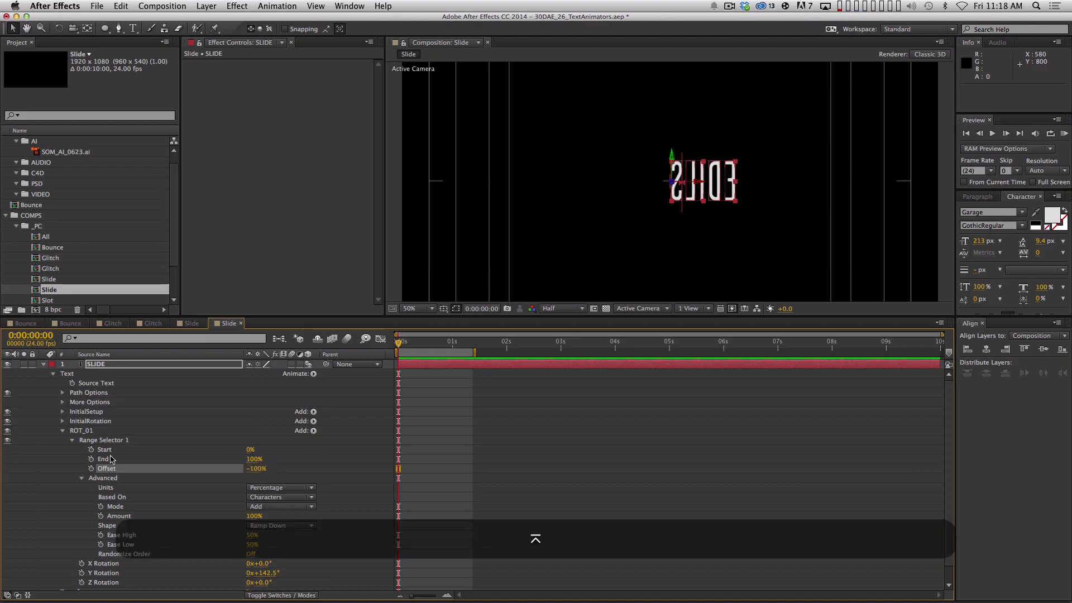
left_click(91, 469)
- Keyframe ROT_01's range selector Offset at 100% at 0:00:01:00
left_click(449, 342)
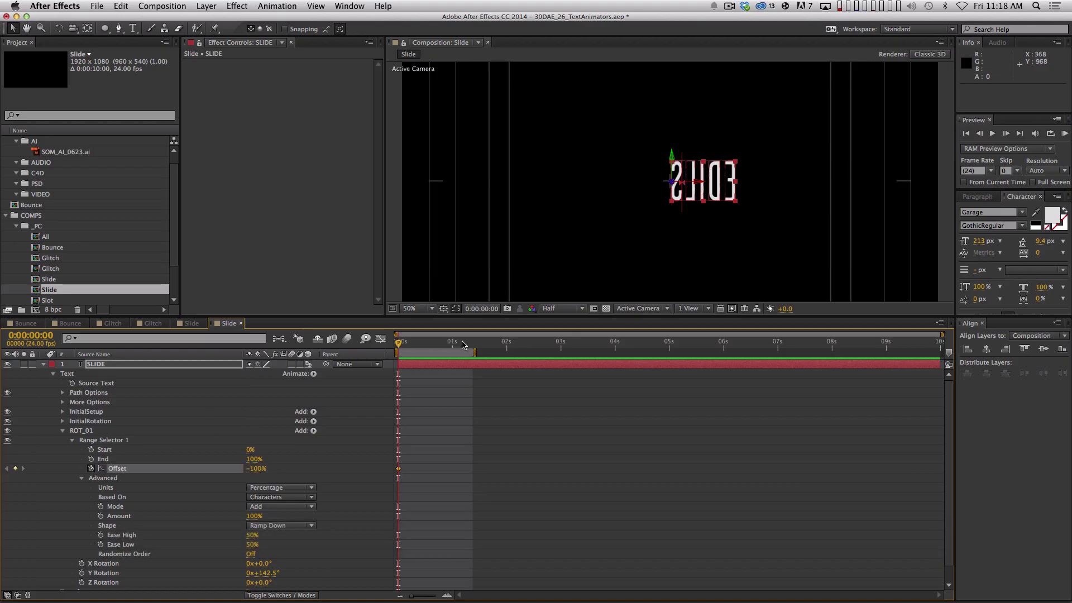
key("Page_Down")
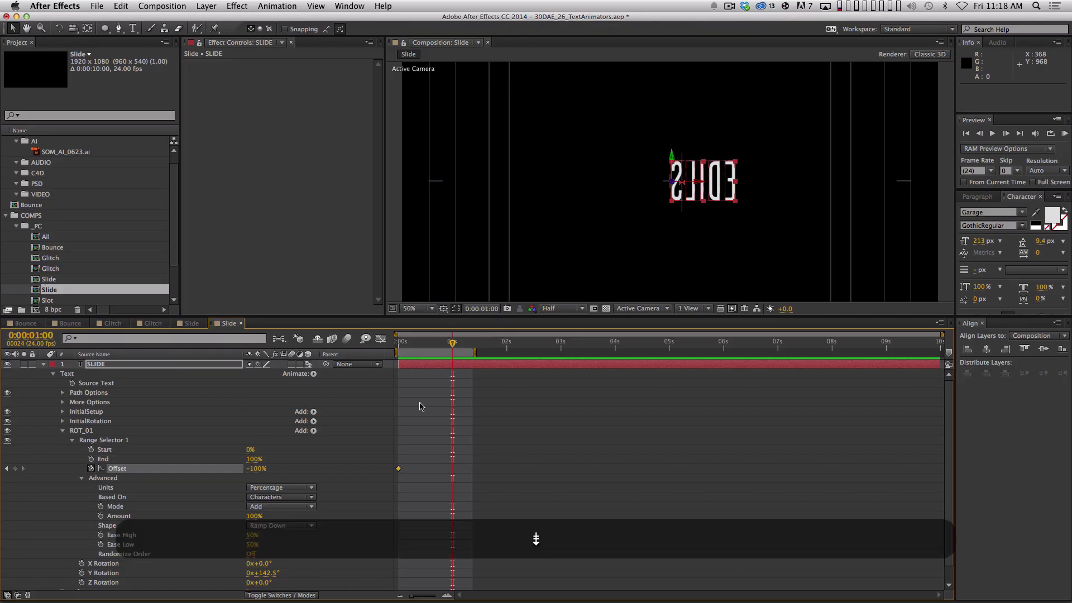
left_click(256, 468)
type("100")
key("Return")
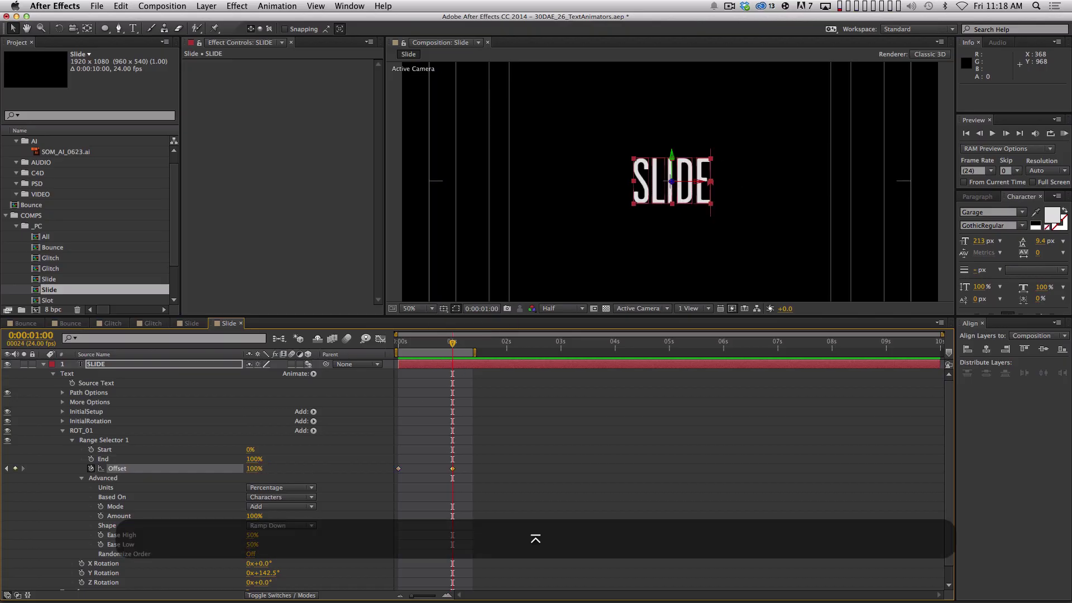
- Preview the per-character rotation animation, then step through its opening frames from the start
key("KP_0")
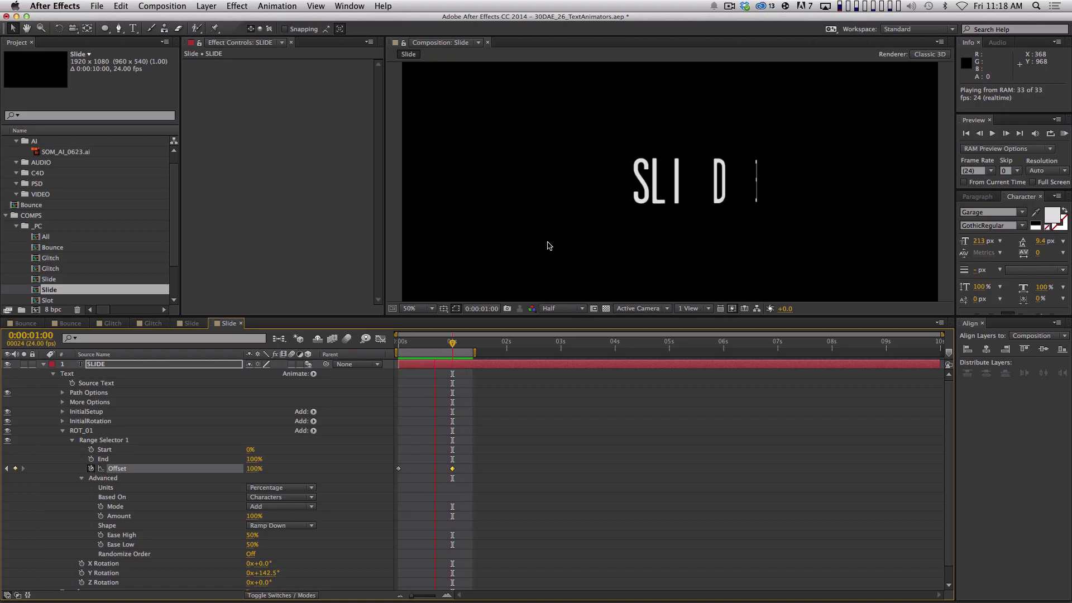
key("space")
left_click(399, 344)
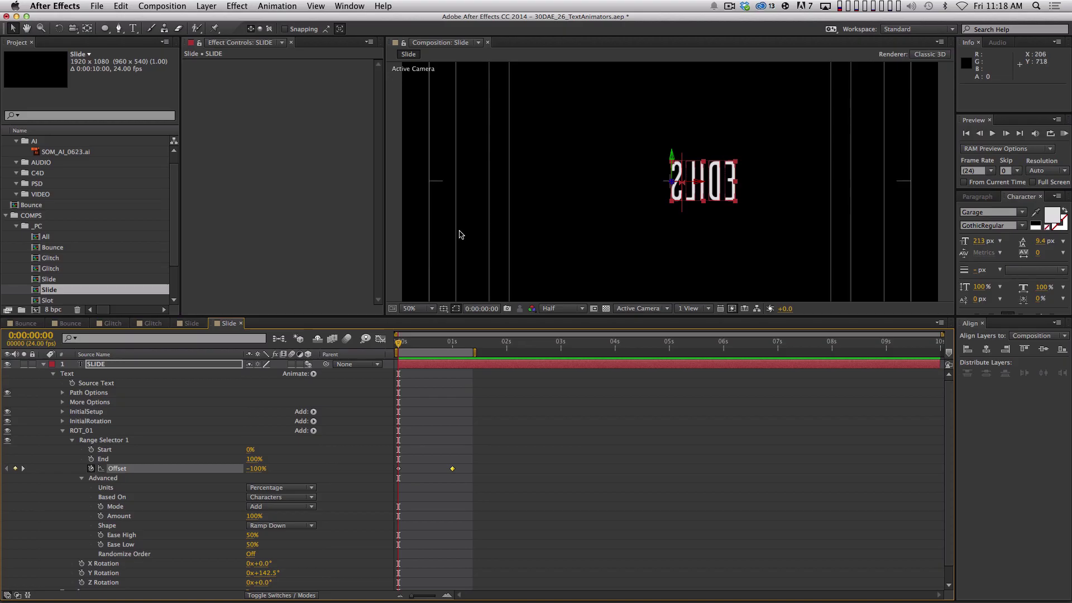
key("Page_Down")
key("Page_Down")
key("Page_Down")
key("Page_Down")
key("Page_Down")
key("Page_Down")
key("Page_Down")
key("Page_Down")
key("Page_Down")
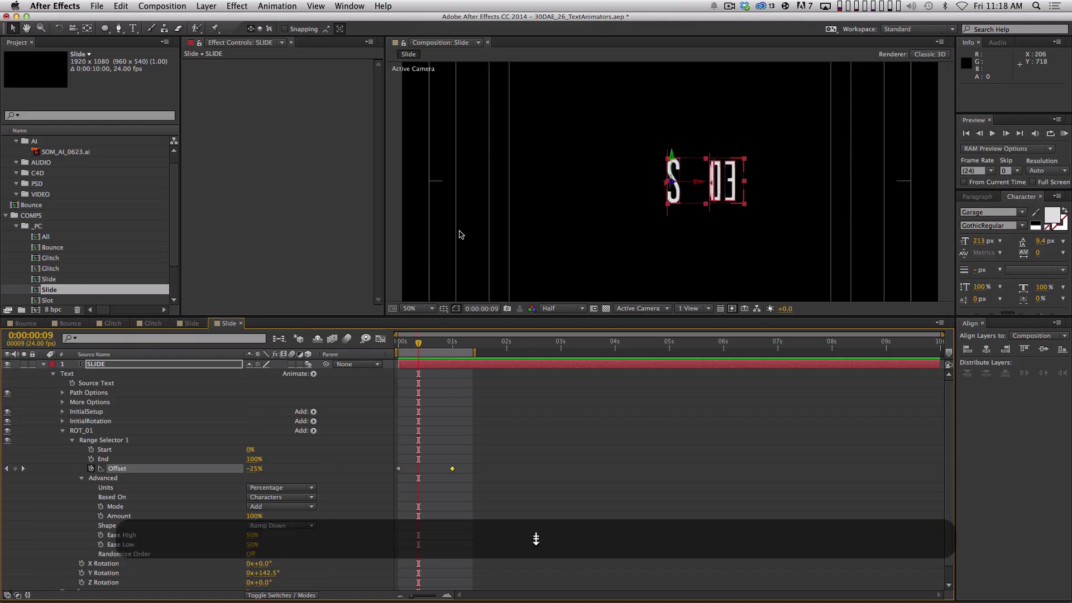
key("Home")
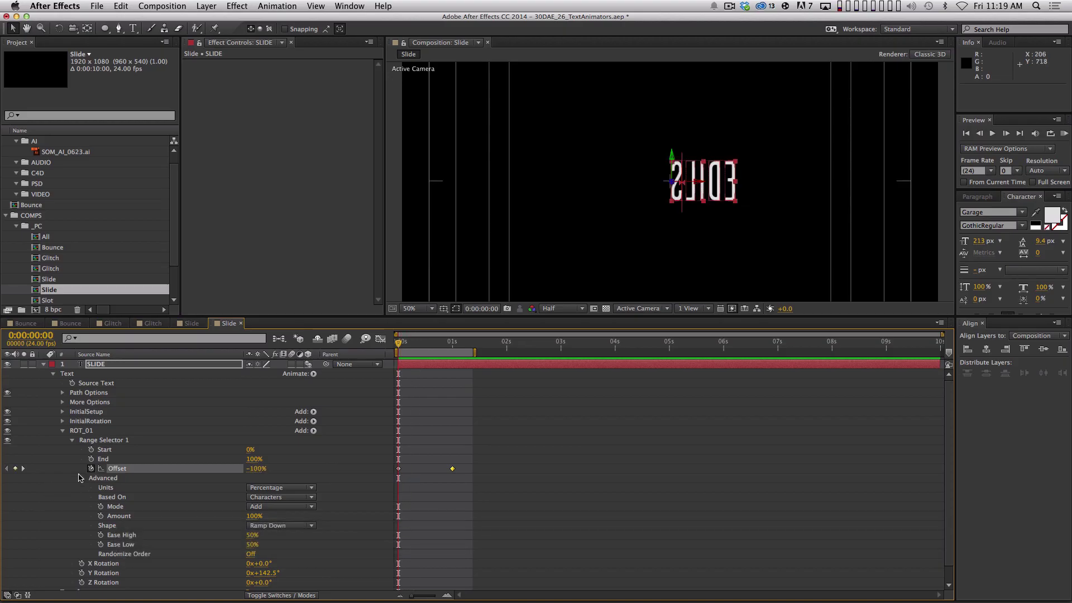
- Collapse and duplicate the ROT_01 animator, naming the copy Opacity
left_click(82, 478)
left_click(62, 431)
left_click(160, 565)
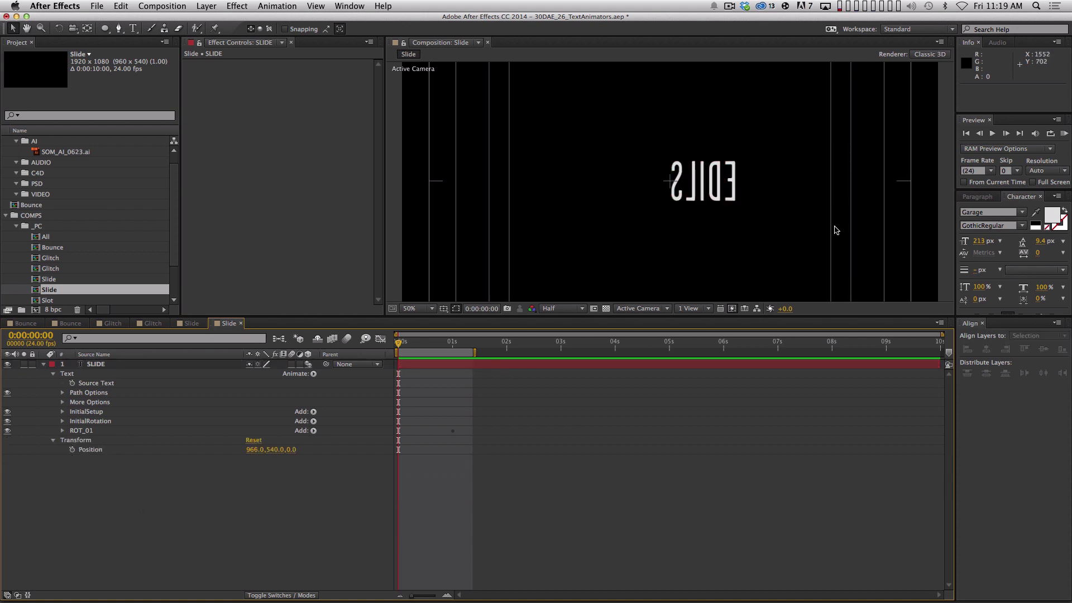
left_click(106, 433)
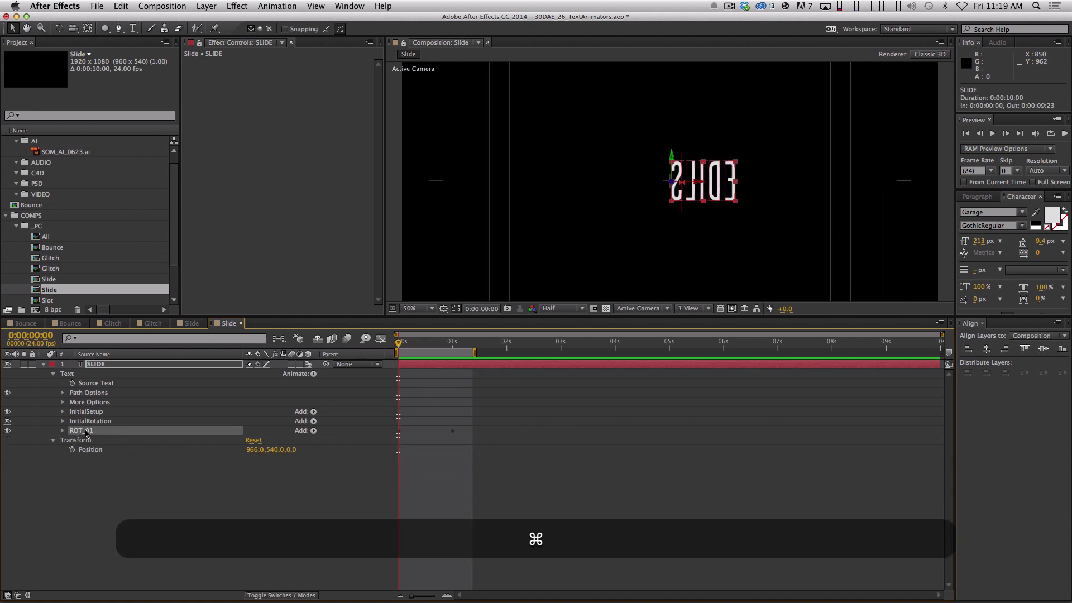
key("super+d")
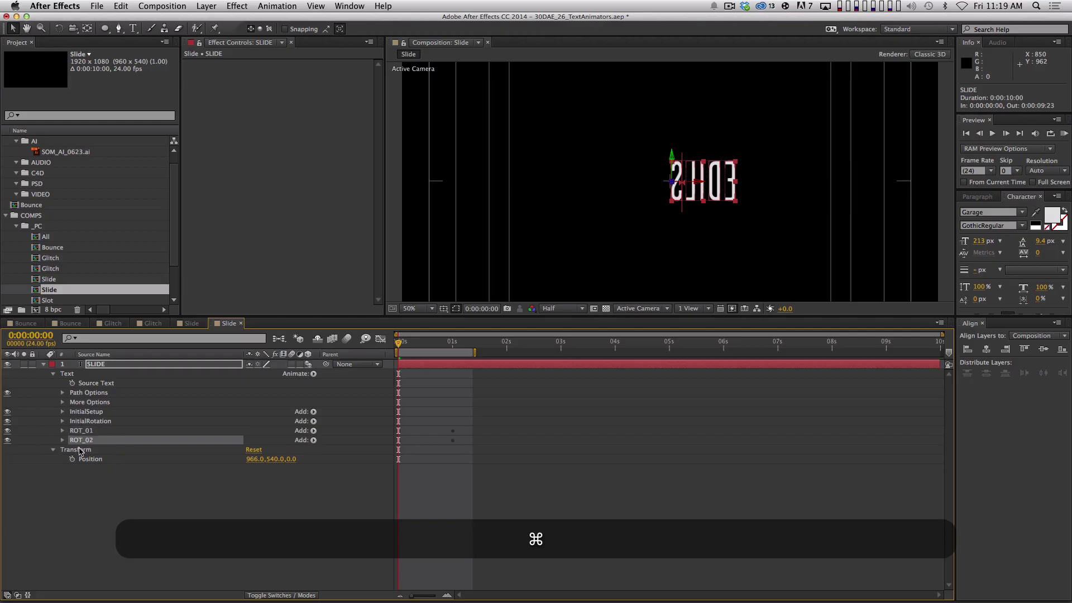
key("shift+Return")
type("Opacity")
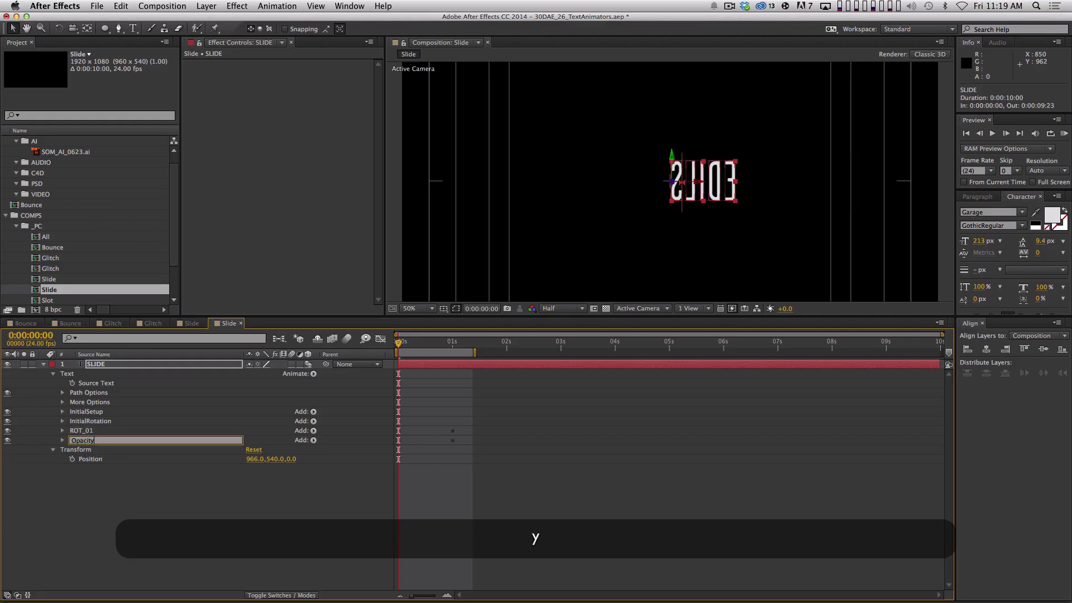
key("Return")
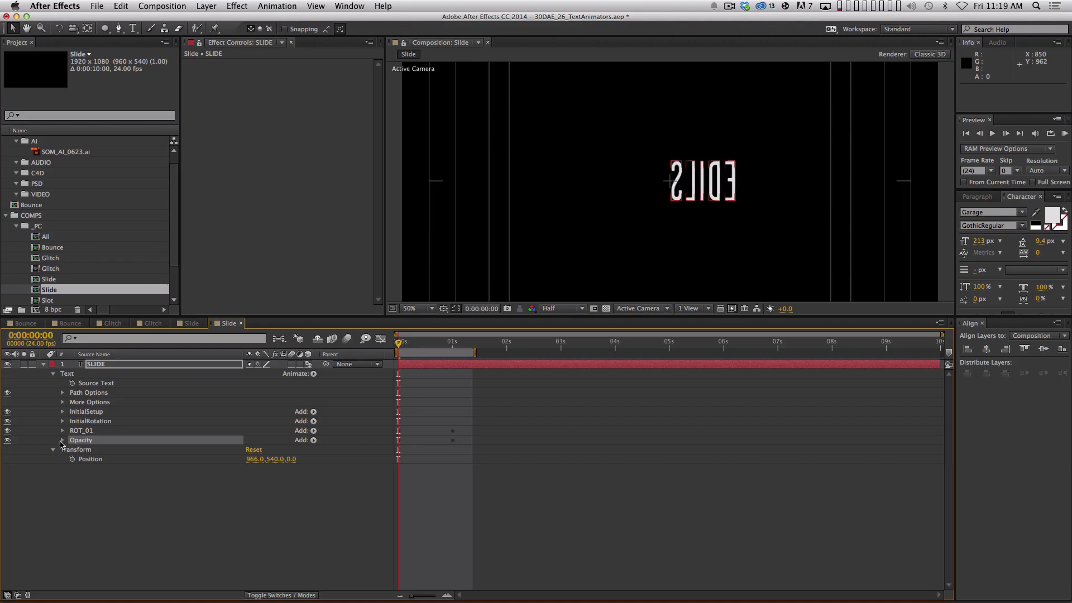
- Zero the Y Rotation in the Opacity animator and delete its X, Y and Z Rotation properties
left_click(62, 441)
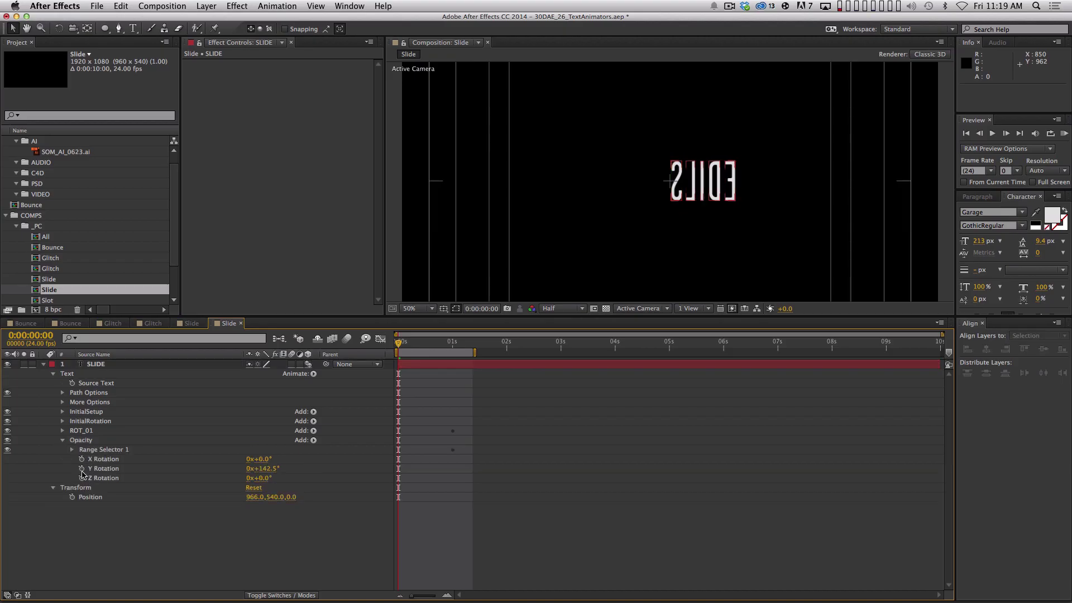
left_click(70, 450)
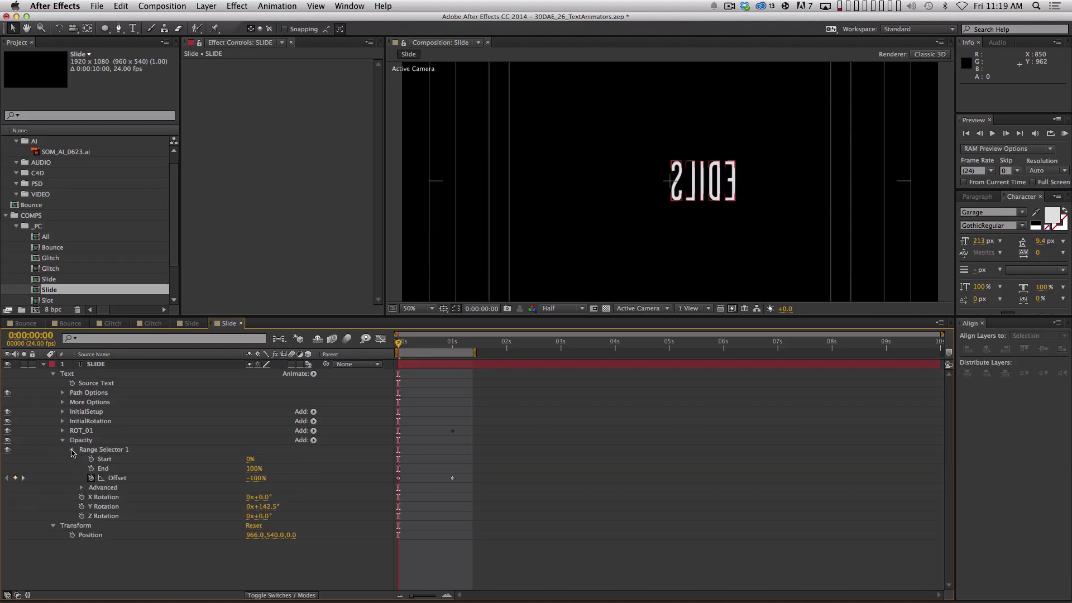
left_click(71, 449)
left_click(265, 468)
type("0")
key("Return")
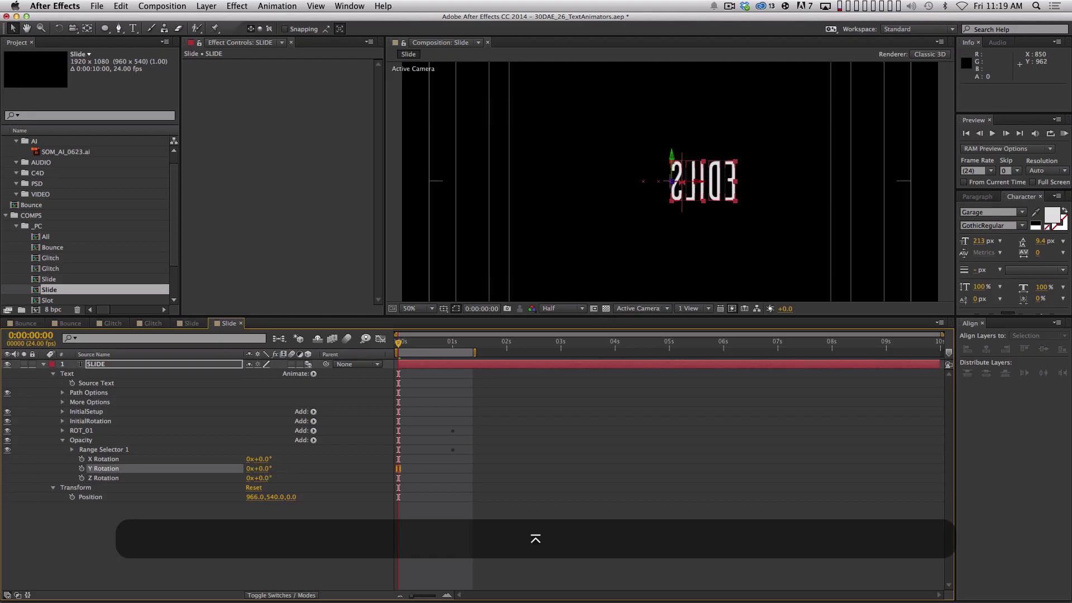
left_click(103, 459)
left_click(104, 478, "shift")
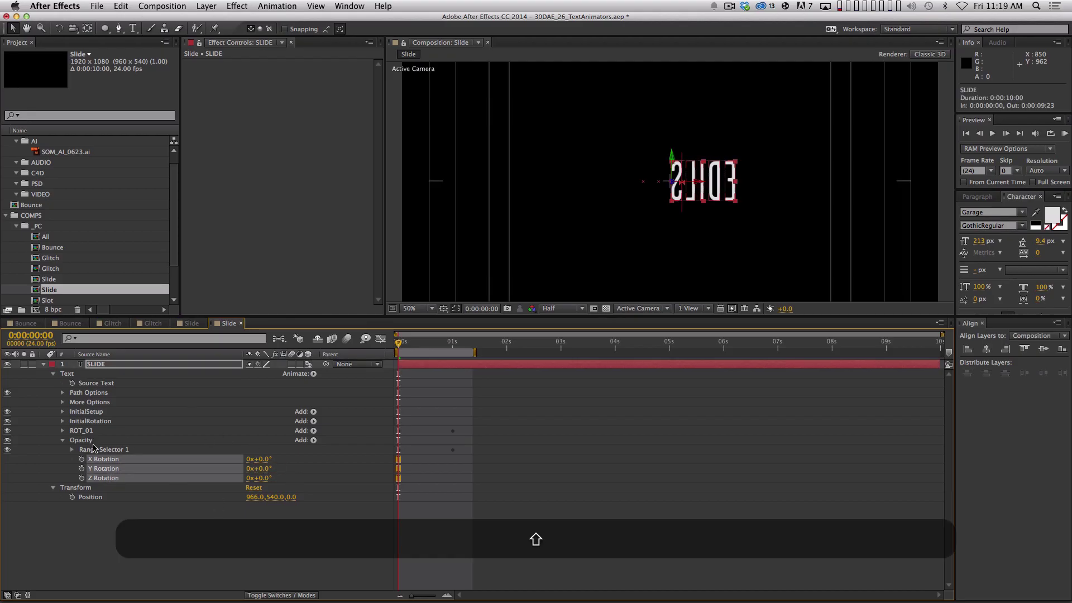
key("BackSpace")
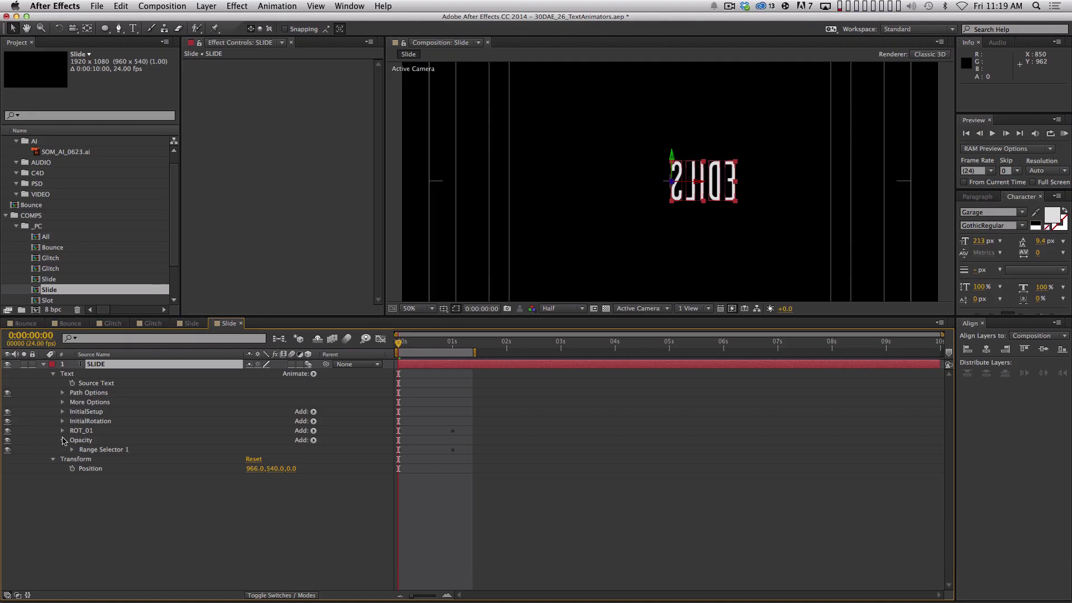
left_click(63, 441)
- Add an Opacity property to the InitialSetup animator and set it to 0%
left_click(62, 412)
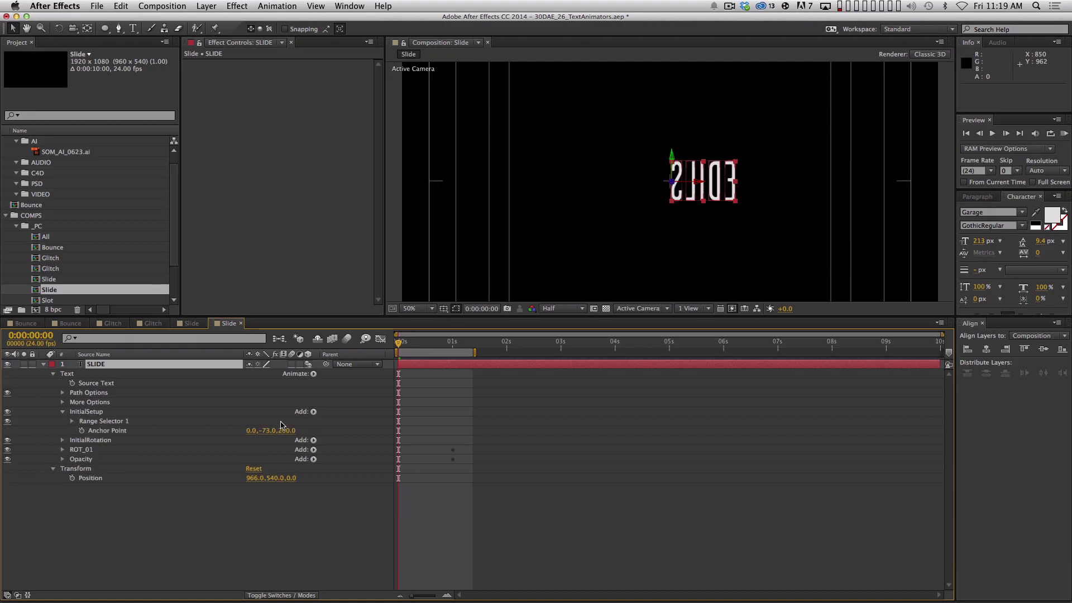
left_click(313, 411)
mouse_move(327, 412)
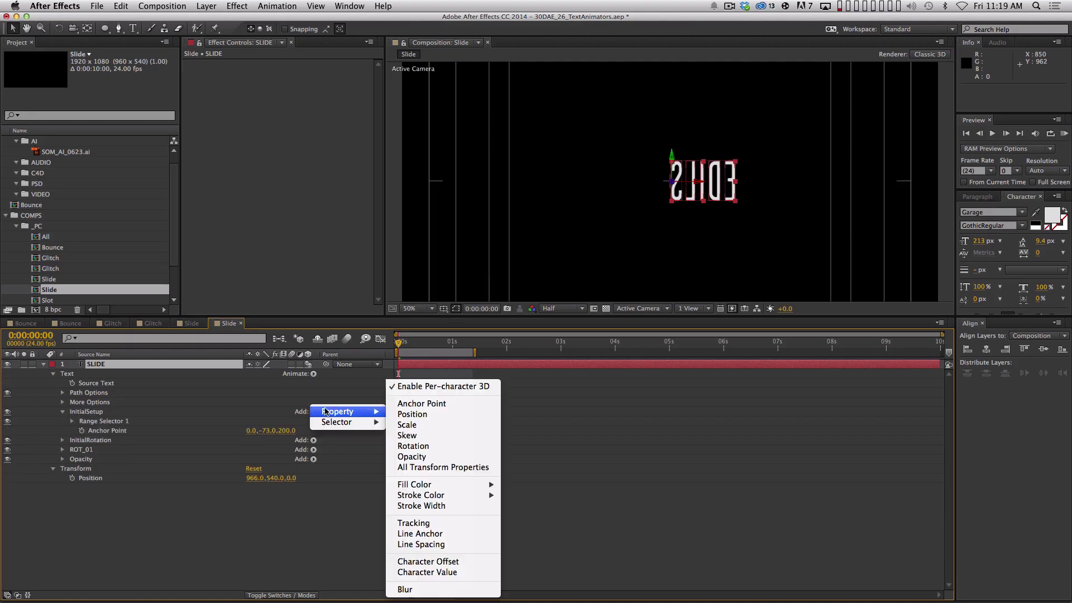
left_click(434, 457)
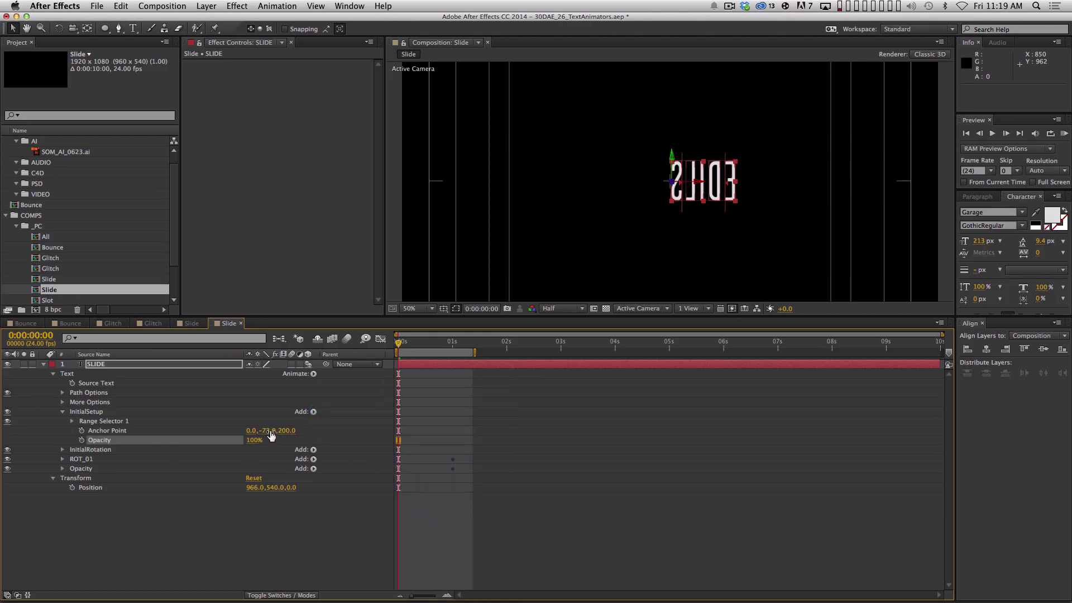
left_click(256, 440)
type("0")
key("Return")
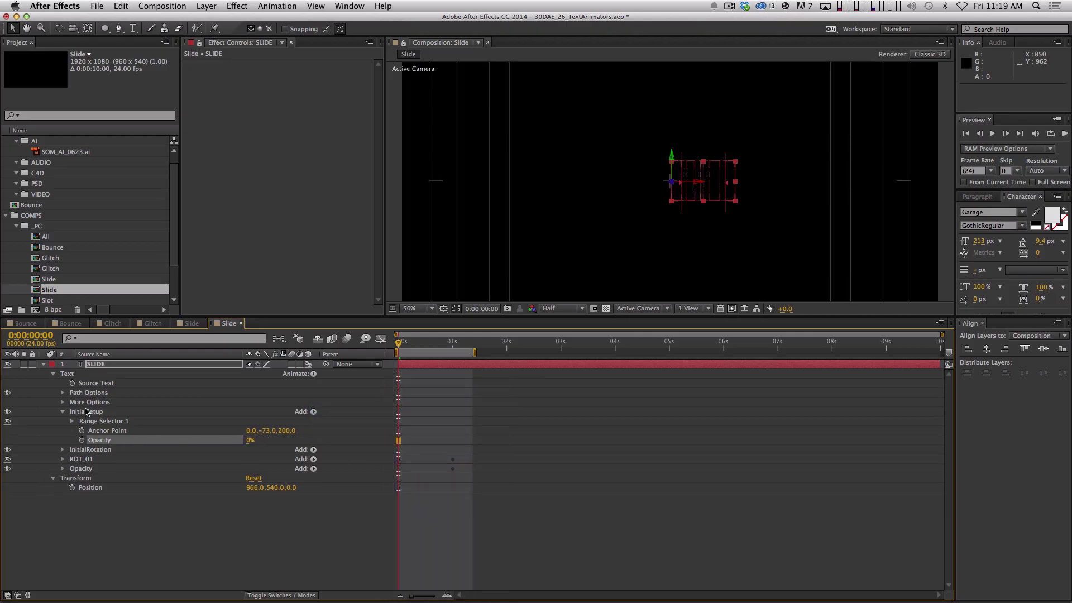
left_click(62, 411)
- Add an Opacity property to the Opacity animator and inspect its range selector's Offset animation up to 0:00:01:00
left_click(63, 441)
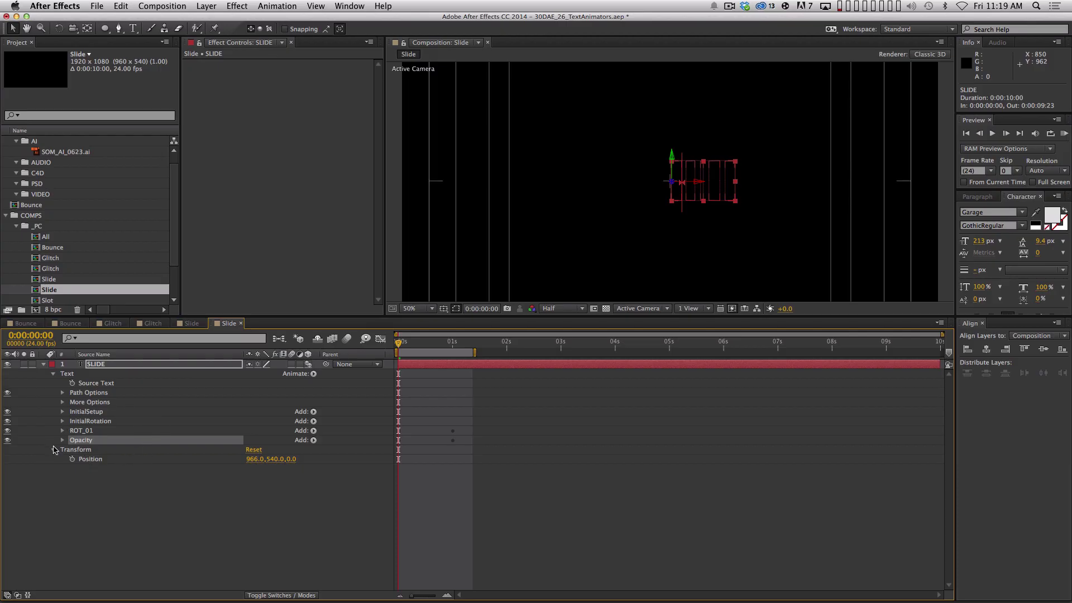
left_click(62, 441)
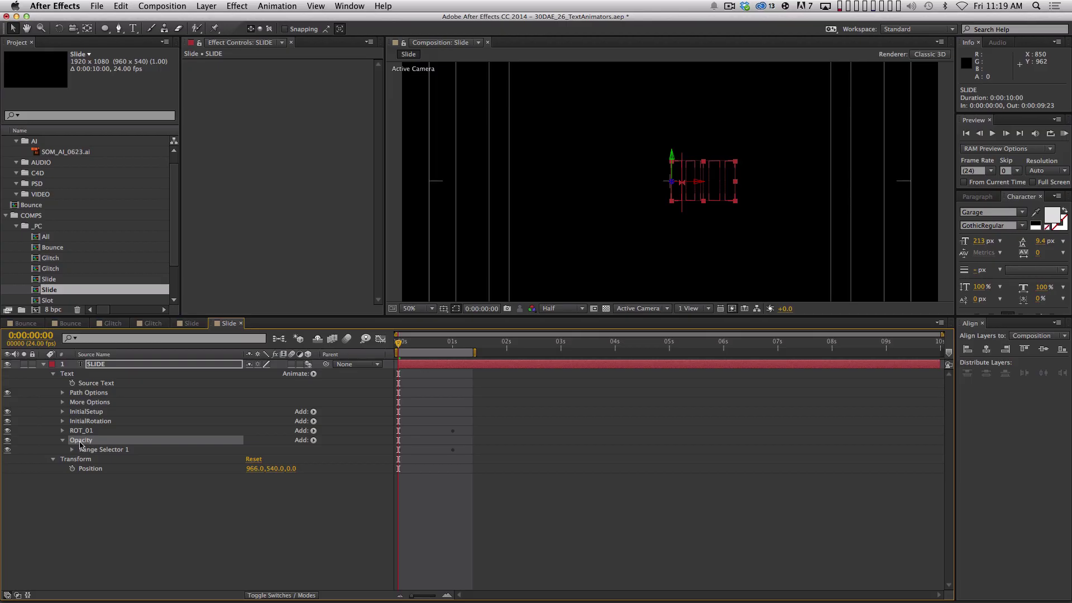
left_click(313, 440)
mouse_move(336, 440)
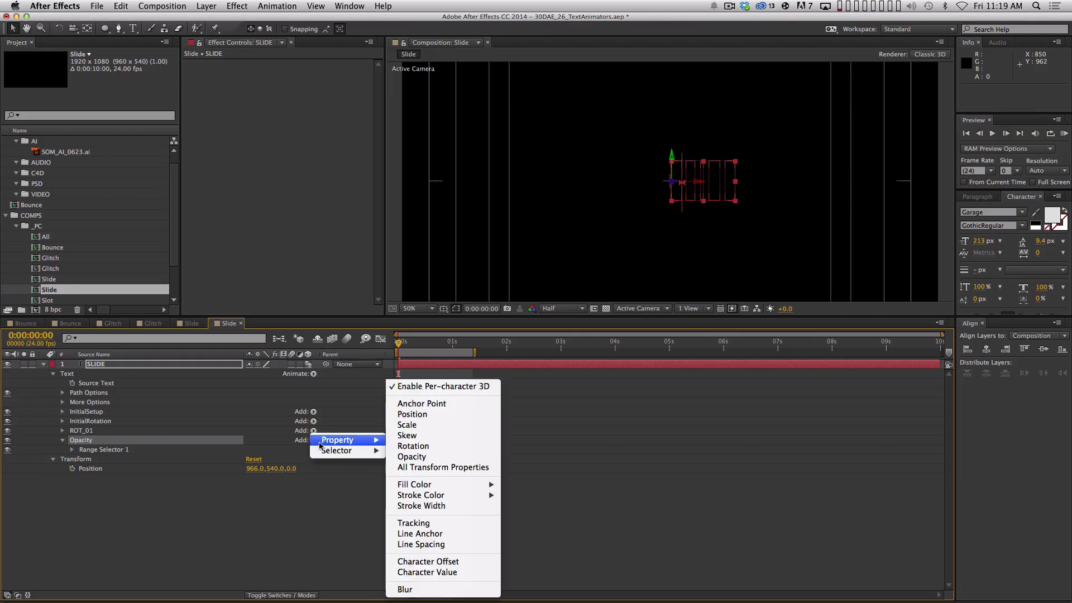
left_click(428, 457)
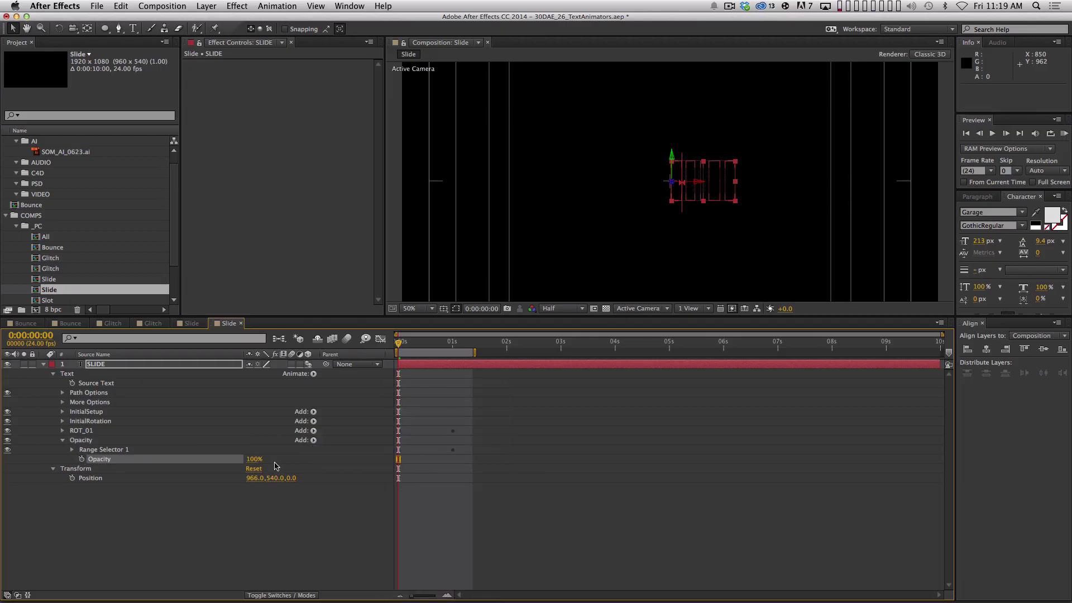
left_click(72, 450)
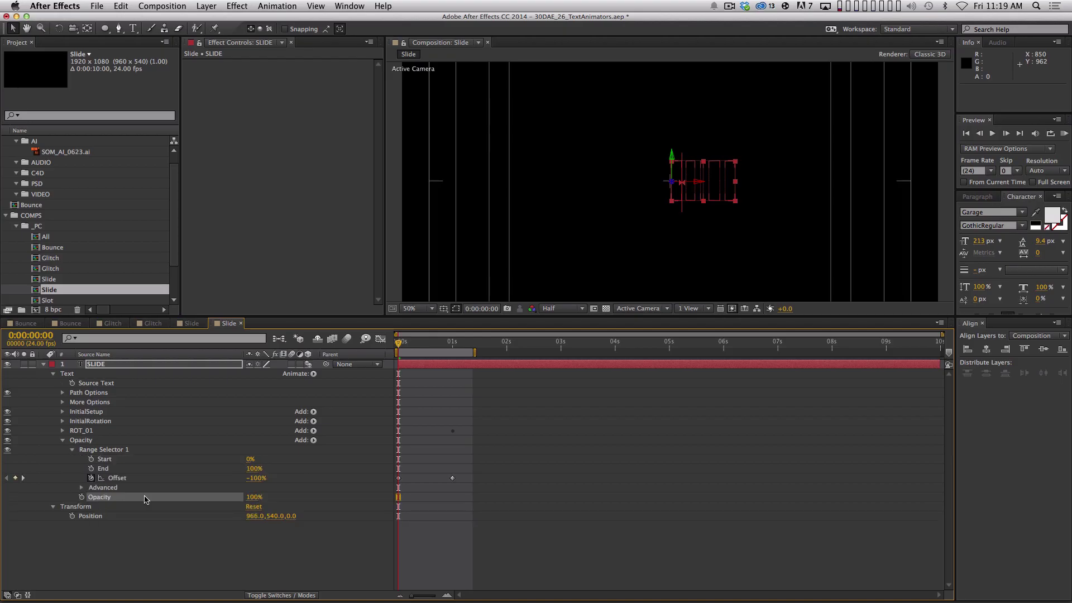
left_click_drag(400, 347, 455, 346)
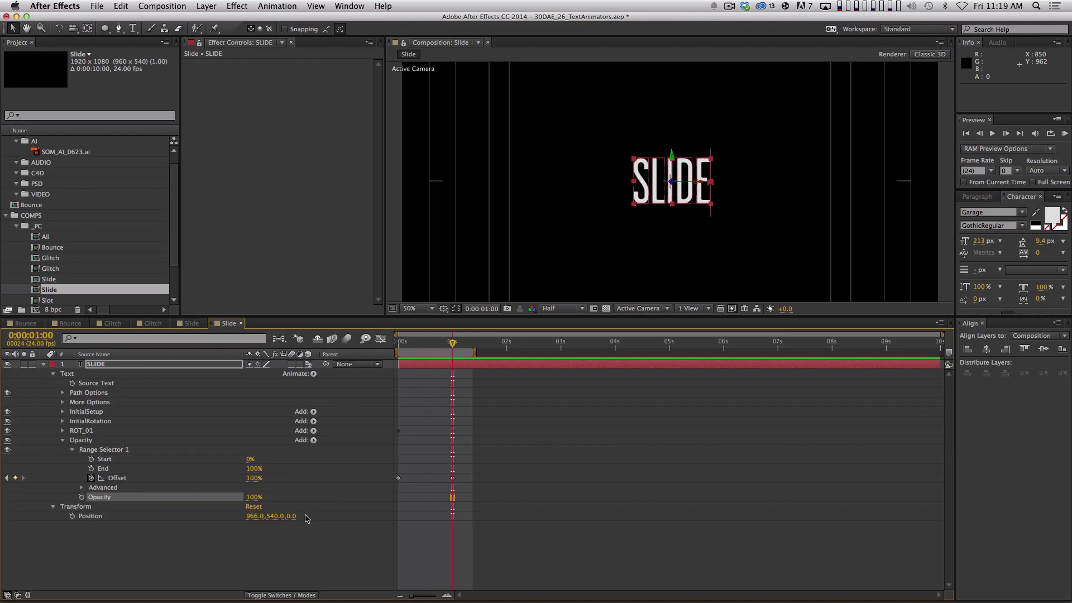
- Deselect the SLIDE layer and preview the text animation from the first frame
left_click(452, 567)
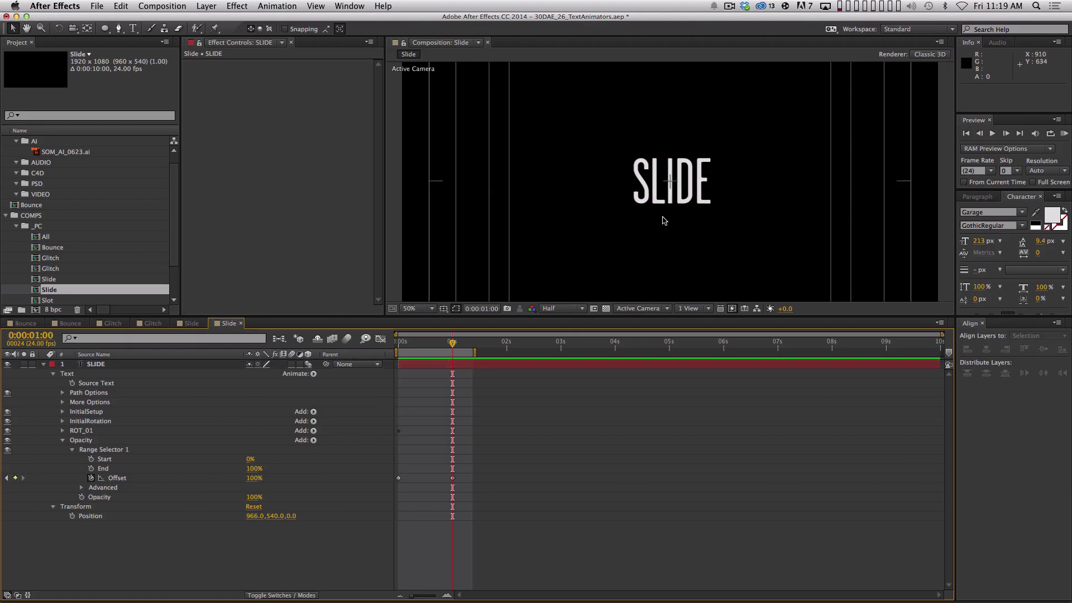
key("Home")
key("KP_0")
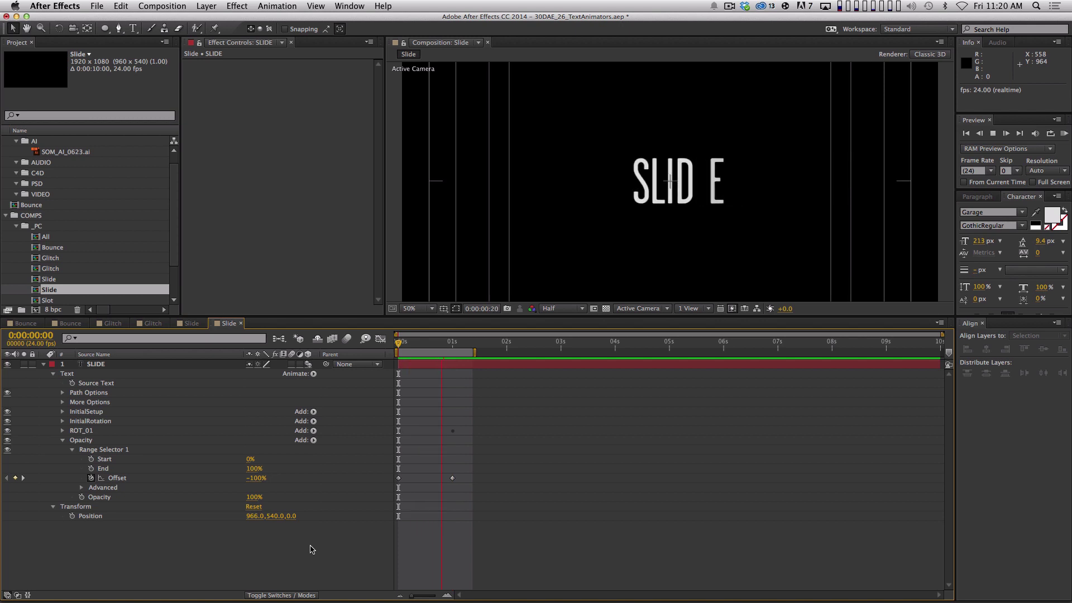
key("space")
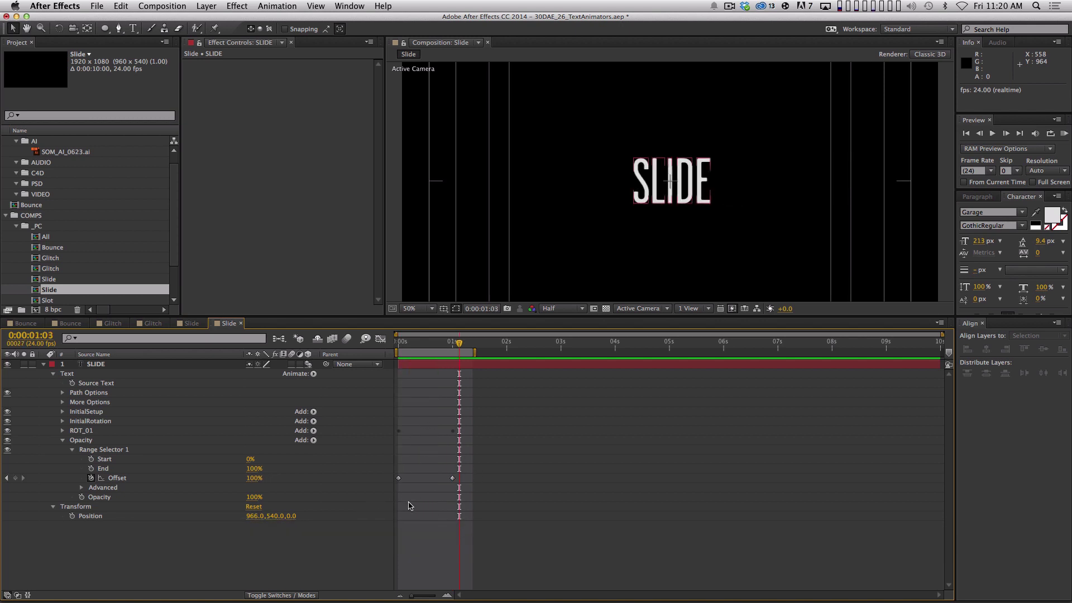
- Select the Opacity animator's Offset keyframes and step frame by frame to 0:00:00:08 to examine the letters' fade-in
left_click_drag(470, 469, 385, 500)
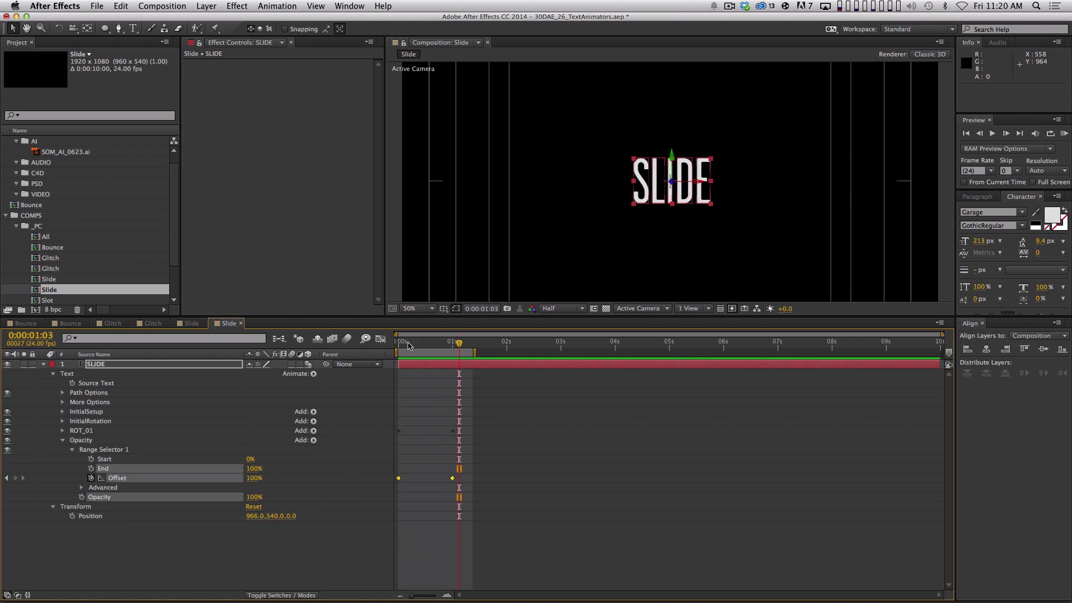
key("Home")
key("Page_Down")
key("Page_Down")
key("Page_Down")
key("Page_Down")
key("Page_Down")
key("Page_Down")
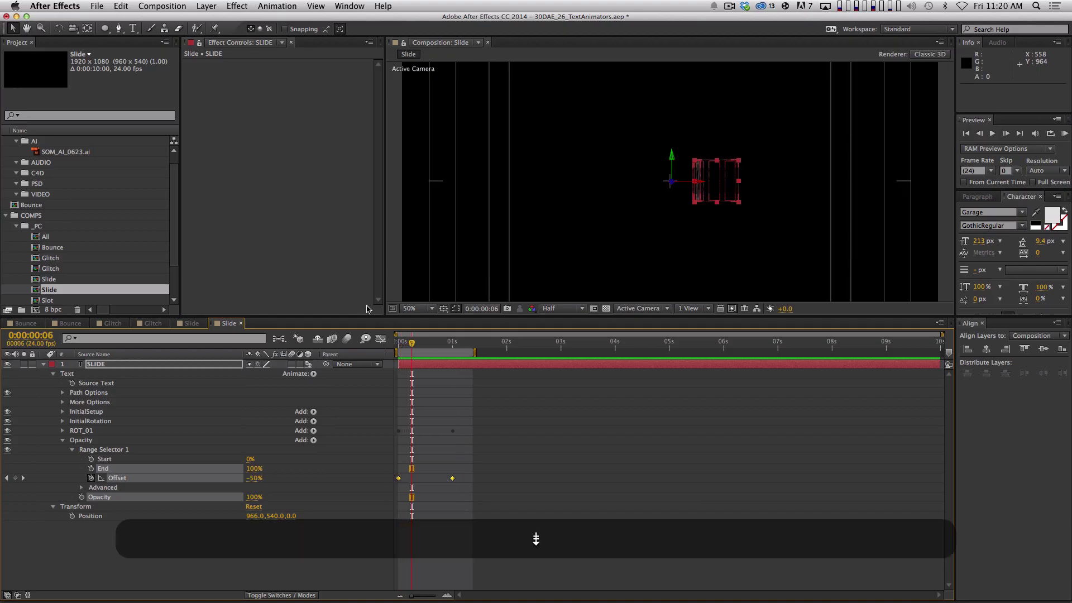
key("Page_Down")
key("Page_Down")
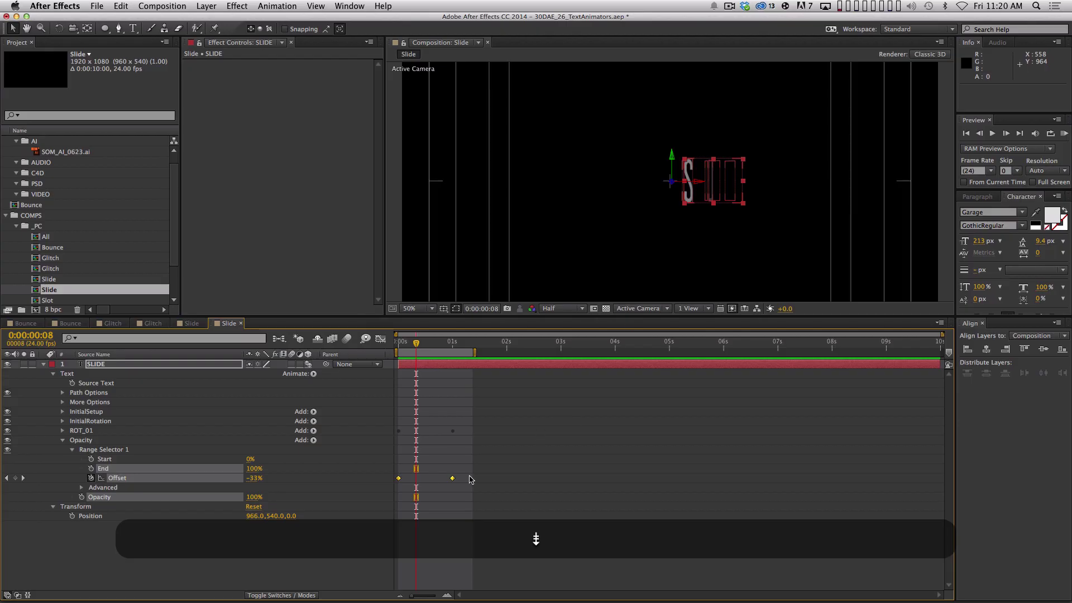
- Move both Opacity Offset keyframes four frames later and preview the delayed fade-in
left_click_drag(400, 481, 410, 481)
left_click(342, 496)
key("KP_0")
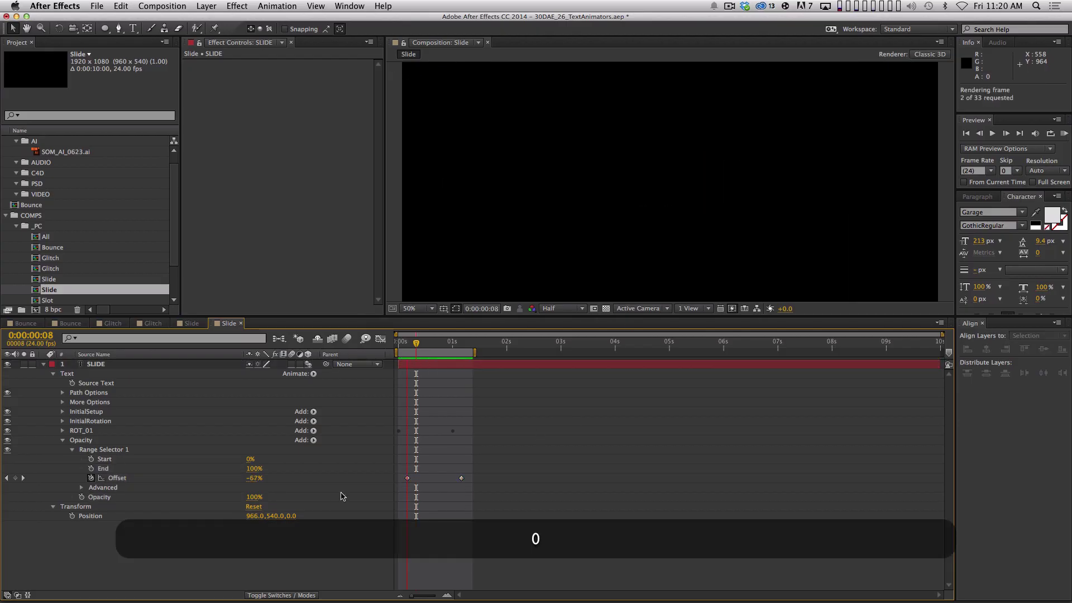
key("space")
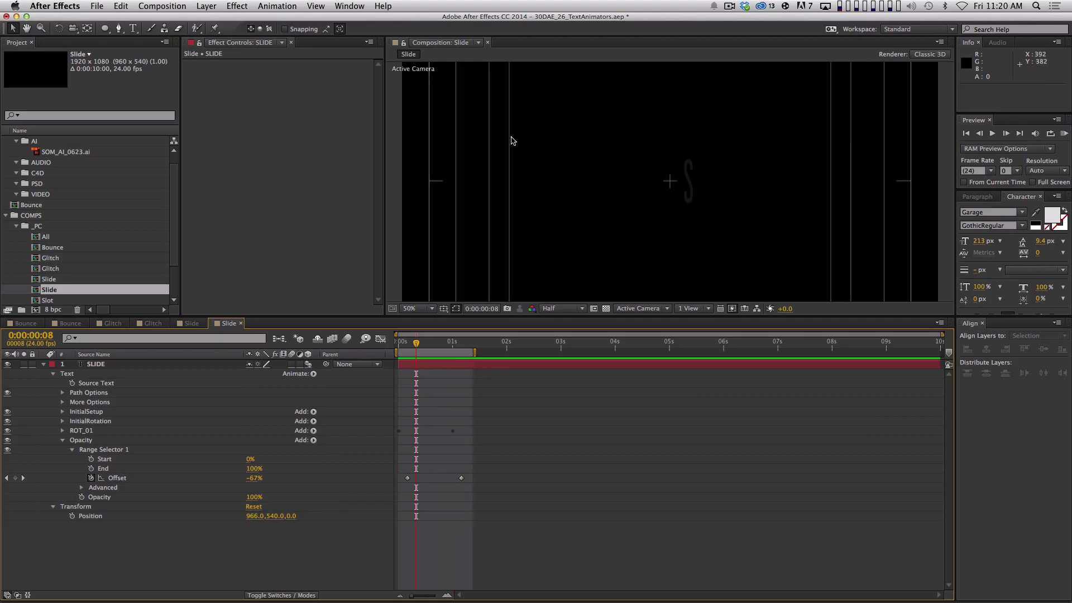
key("space")
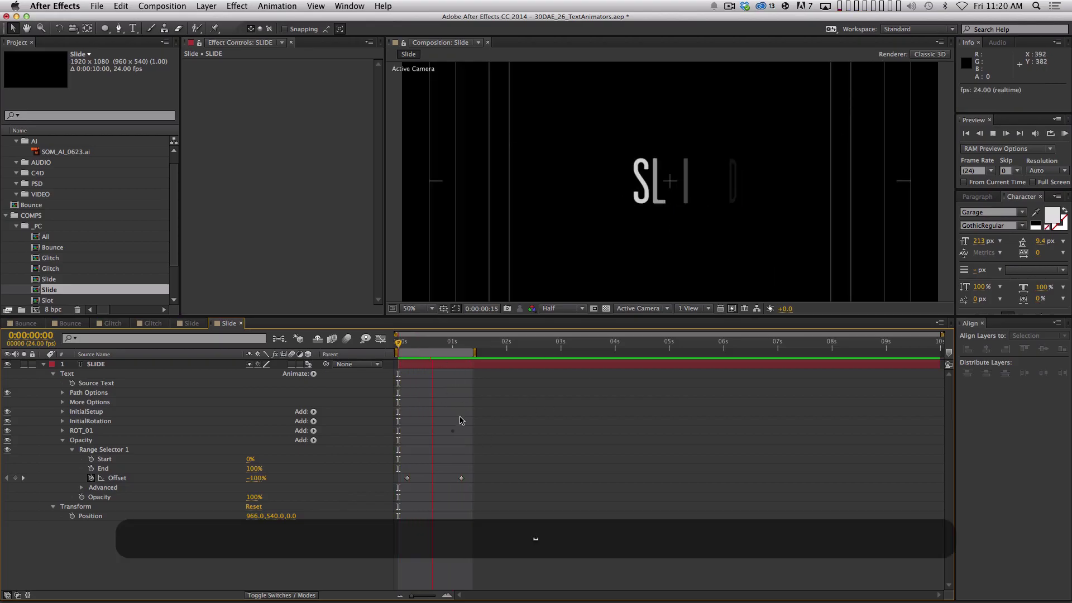
- Shift both Opacity Offset keyframes earlier so they start one frame after the composition start, and preview the animation
left_click_drag(495, 477, 397, 516)
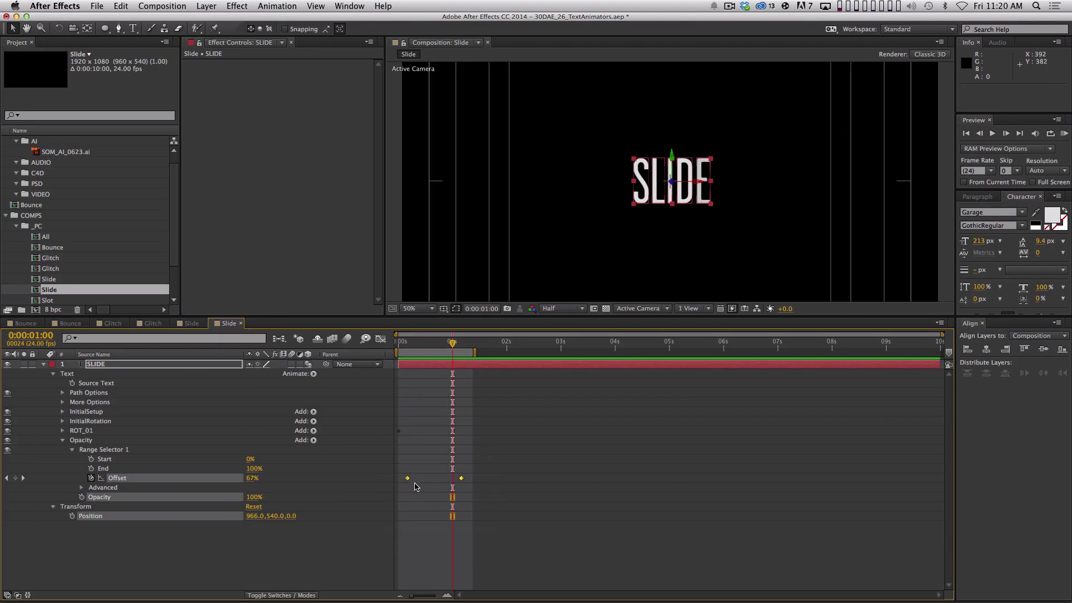
left_click_drag(407, 478, 400, 478)
left_click(338, 555)
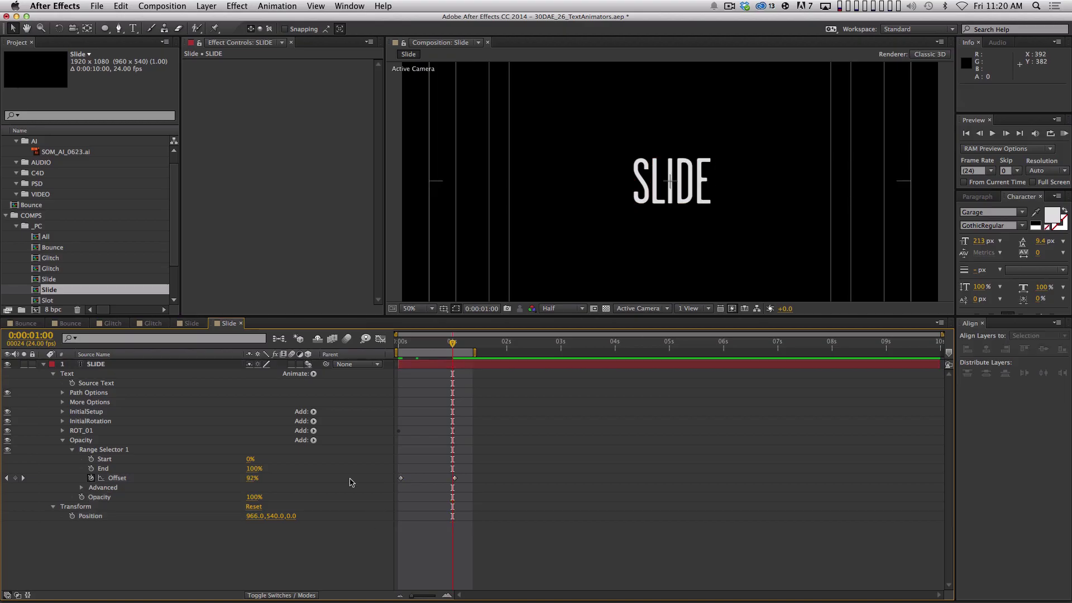
key("KP_0")
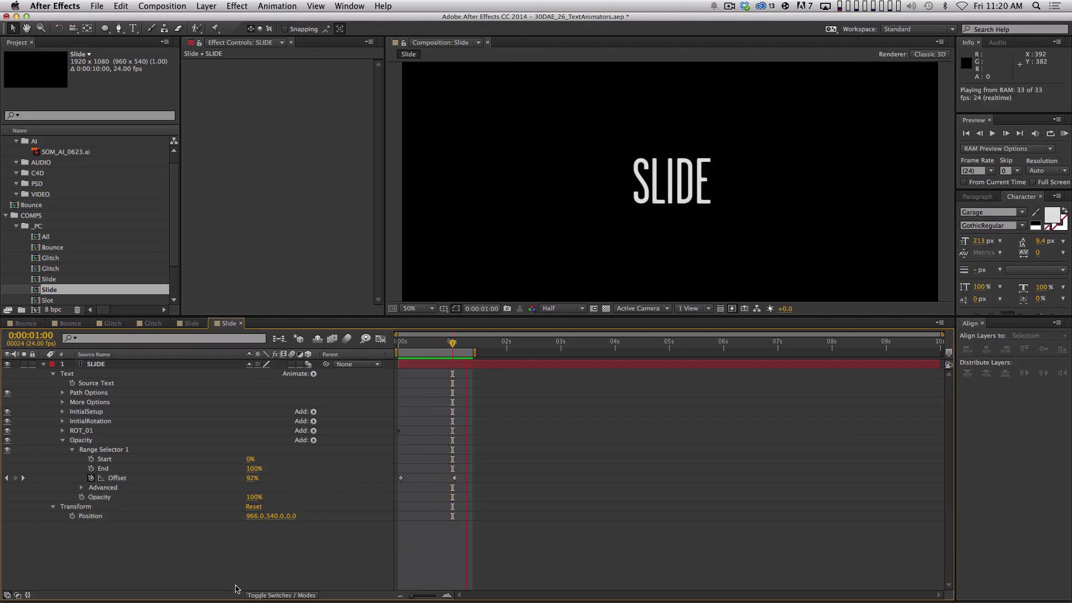
key("space")
- Switch to the original Slide composition and preview its animation for comparison
left_click(189, 323)
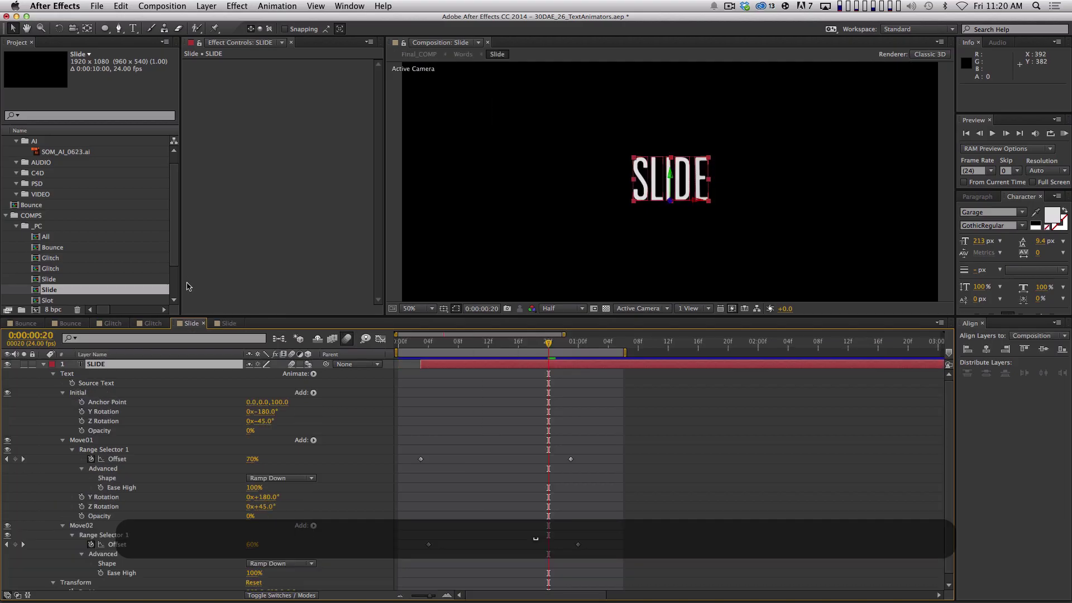
key("KP_0")
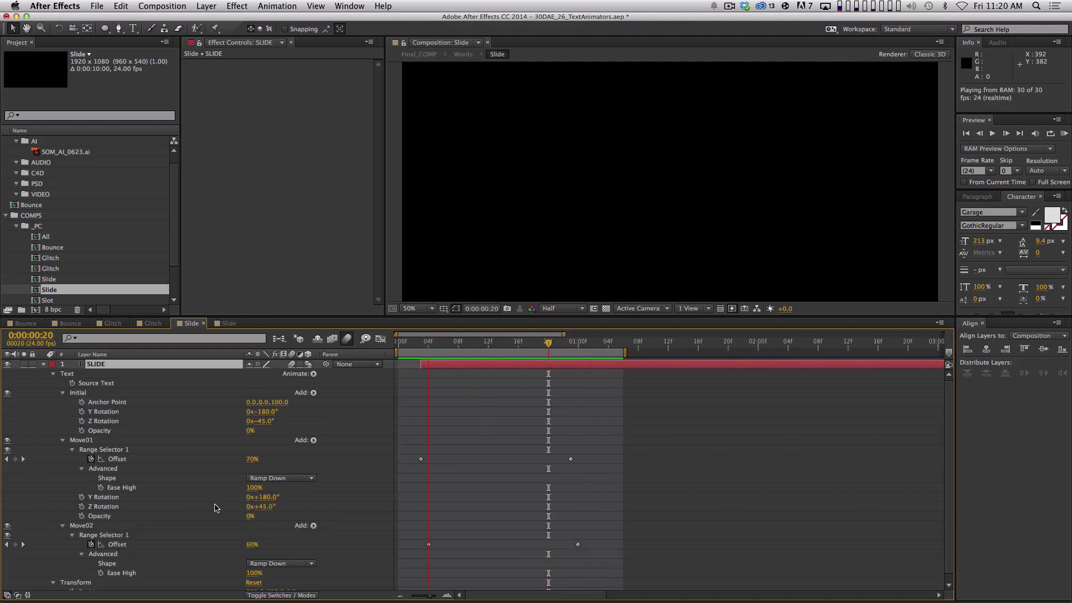
key("space")
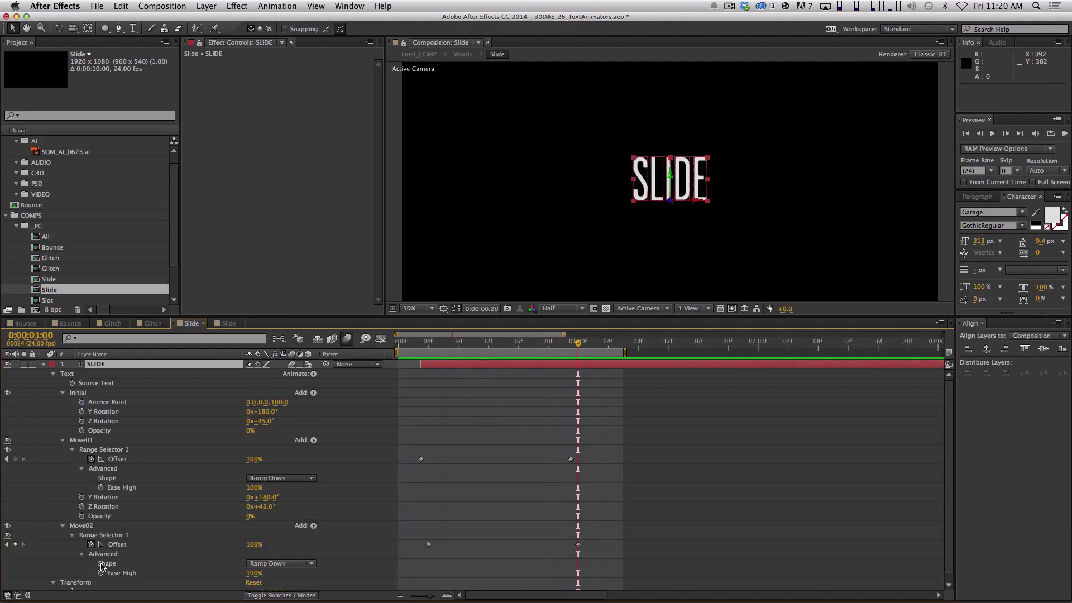
key("KP_0")
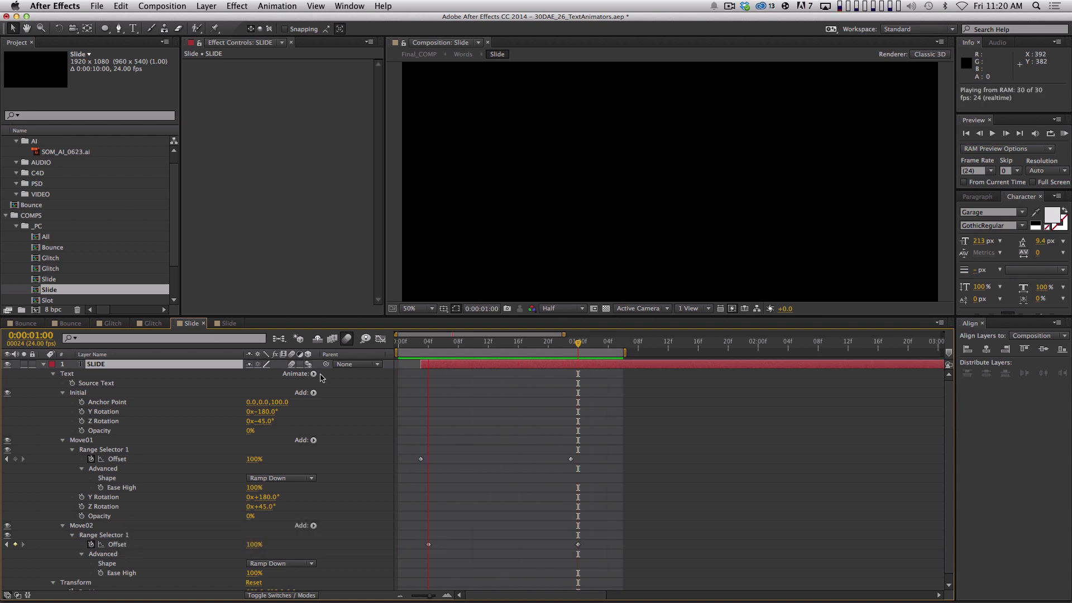
- Return to the recreated Slide composition, collapse the Opacity animator and preview the animation
left_click(229, 324)
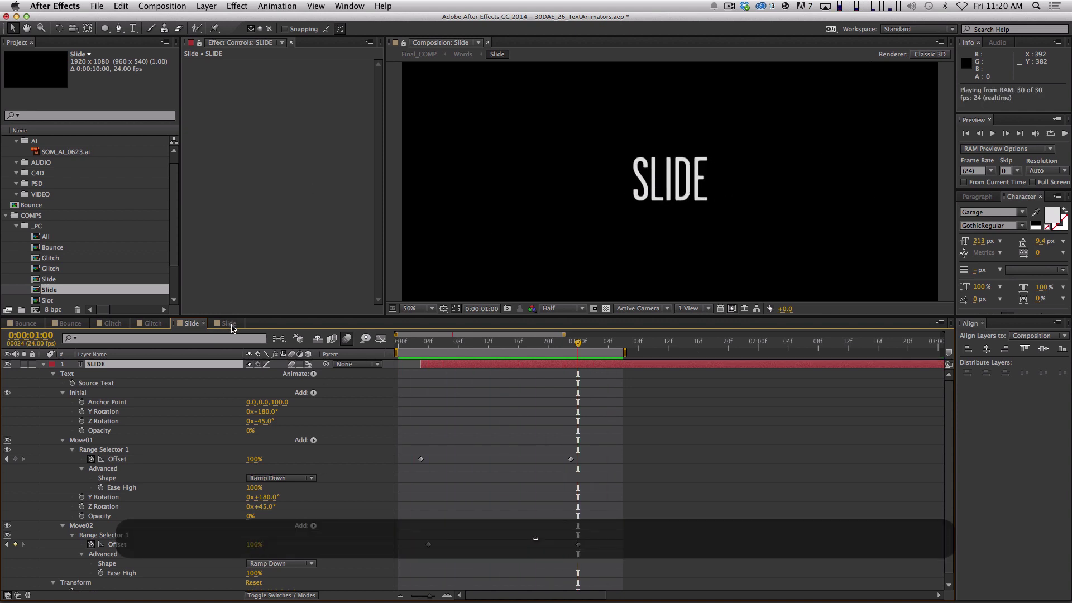
left_click(62, 440)
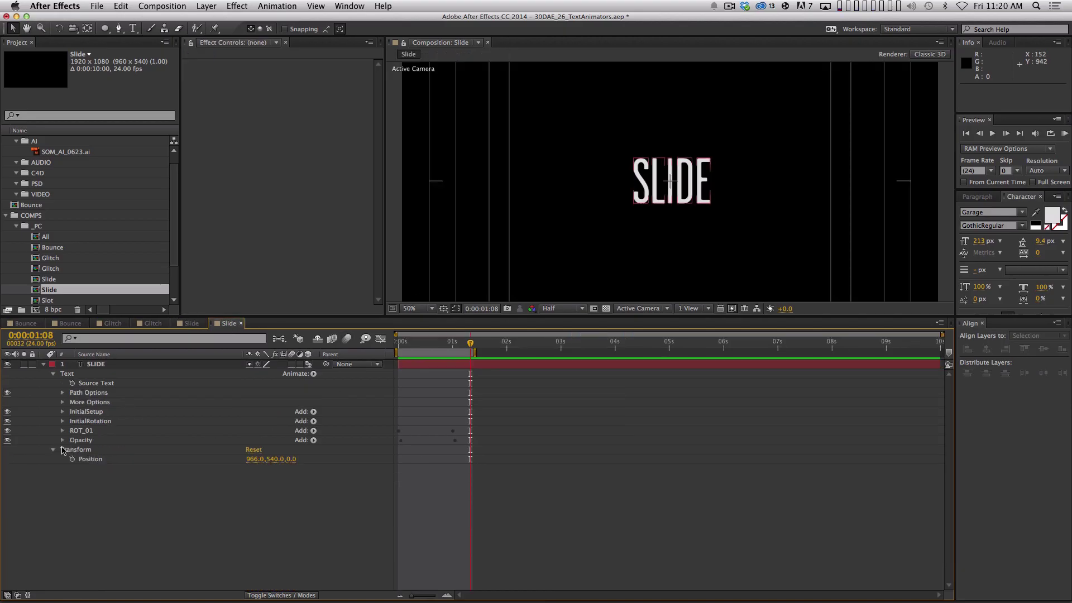
left_click(90, 413)
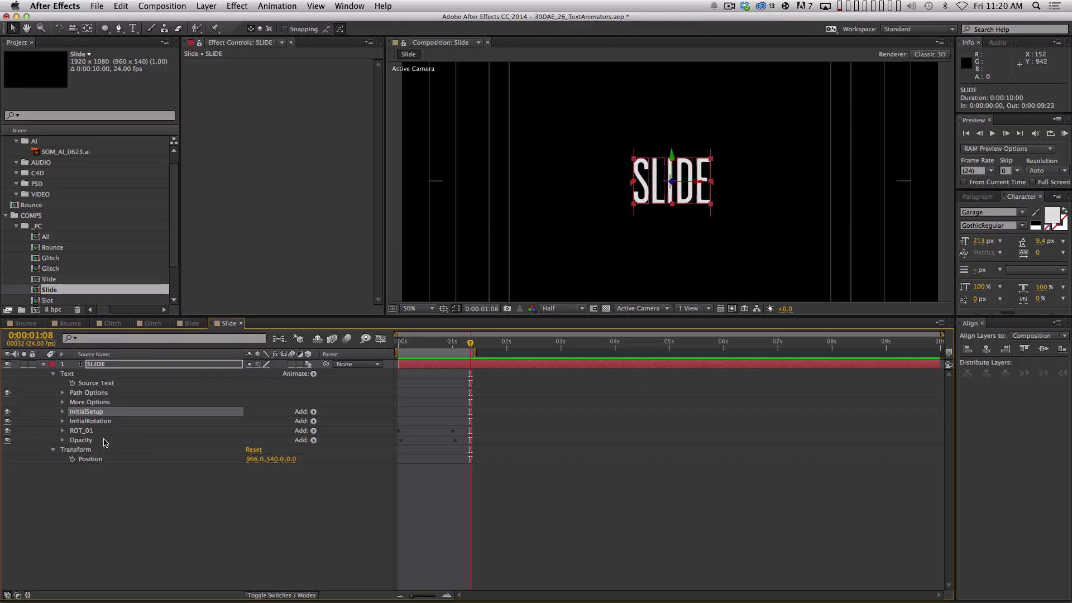
key("KP_0")
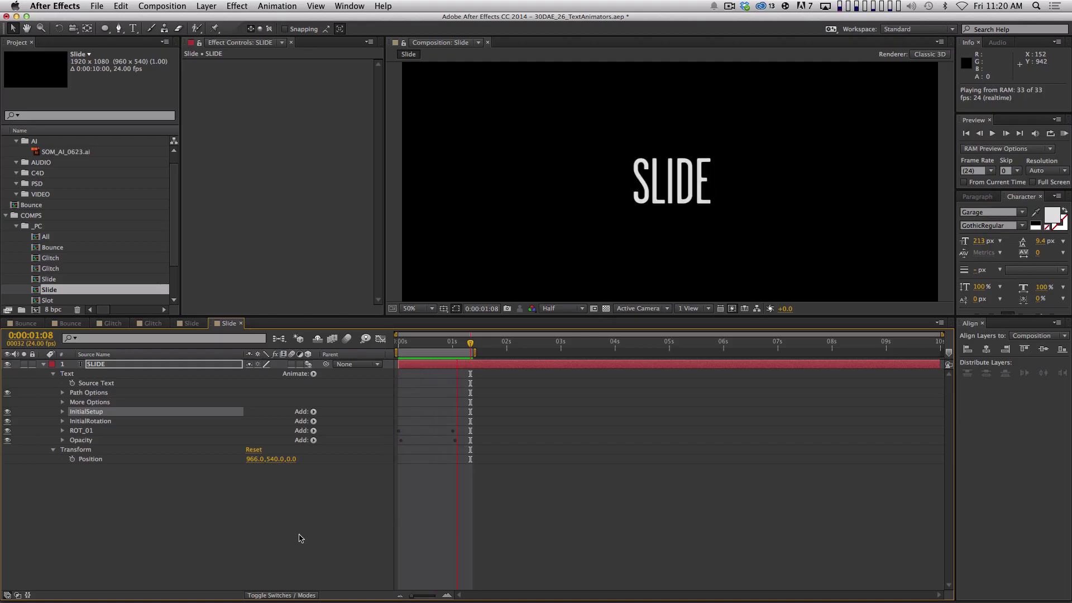
key("space")
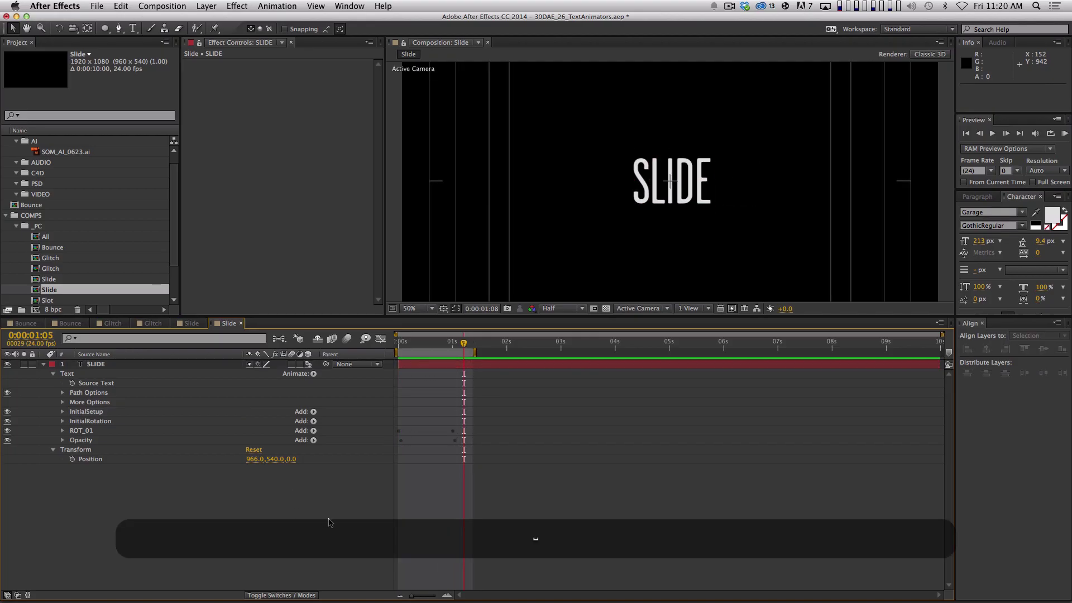
- Open the finished Slot composition and preview its SLOTS text animation
double_click(49, 300)
key("KP_0")
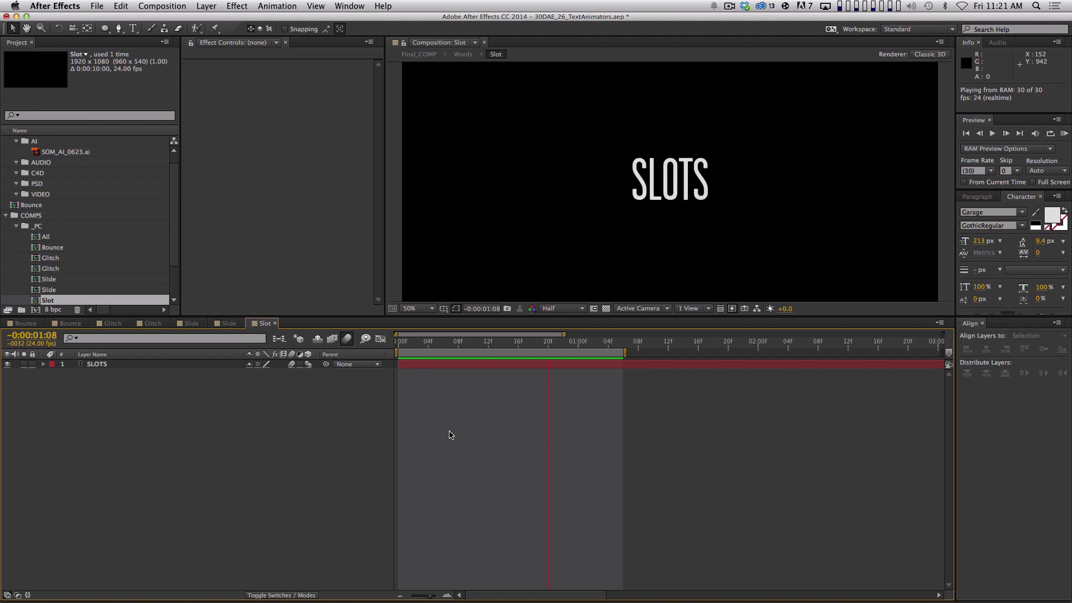
key("space")
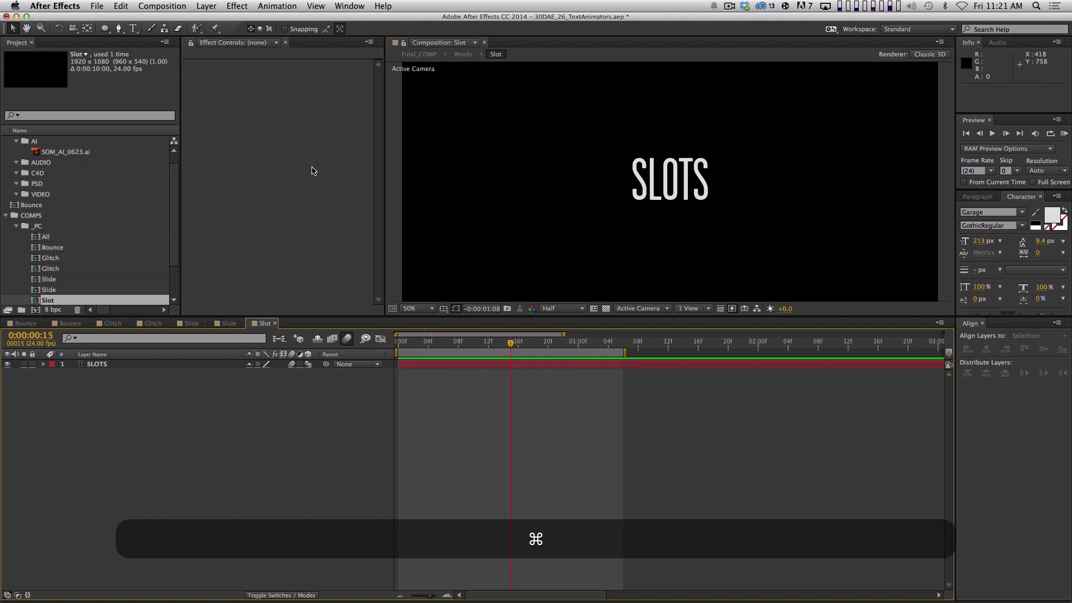
- Create a new composition named Slots
key("super+n")
type("SLO")
key("BackSpace")
key("BackSpace")
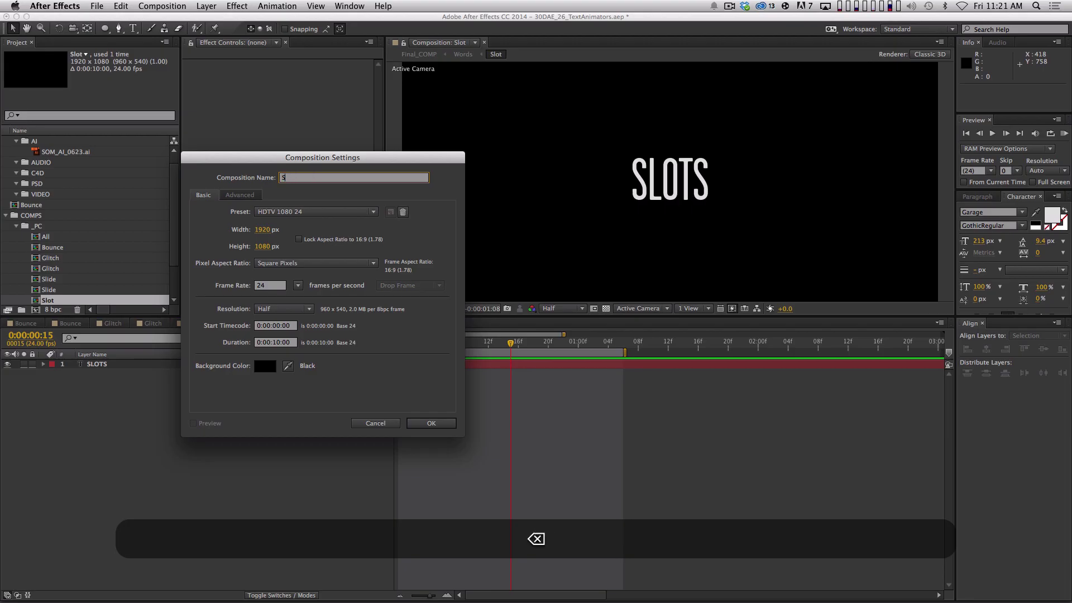
type("lots")
key("Return")
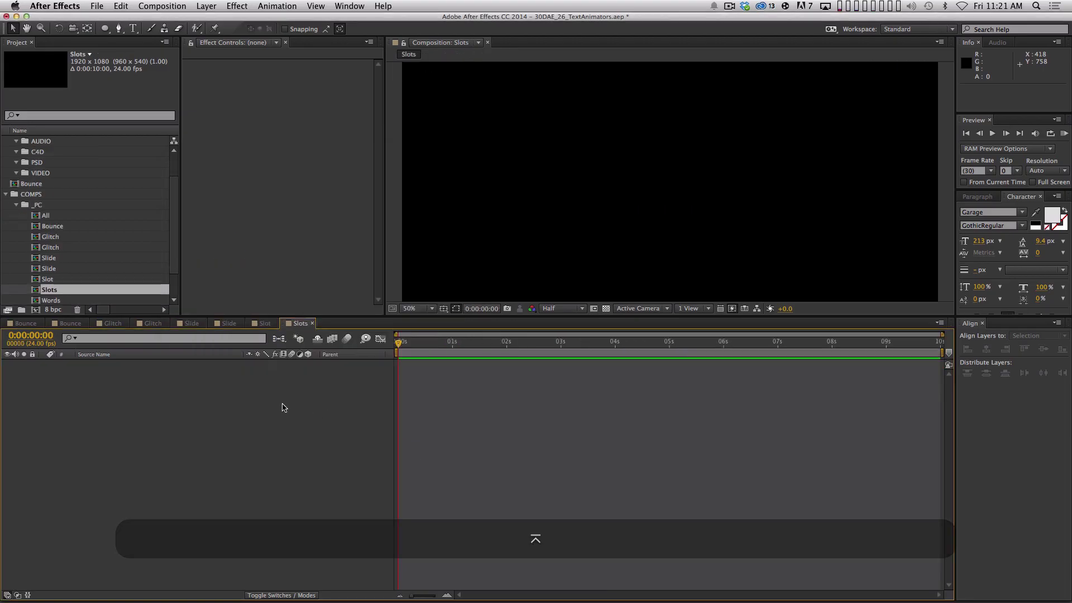
- Show the title/action safe guides, add the text SLOTS and centre it in the frame at position 960, 610
left_click(132, 28)
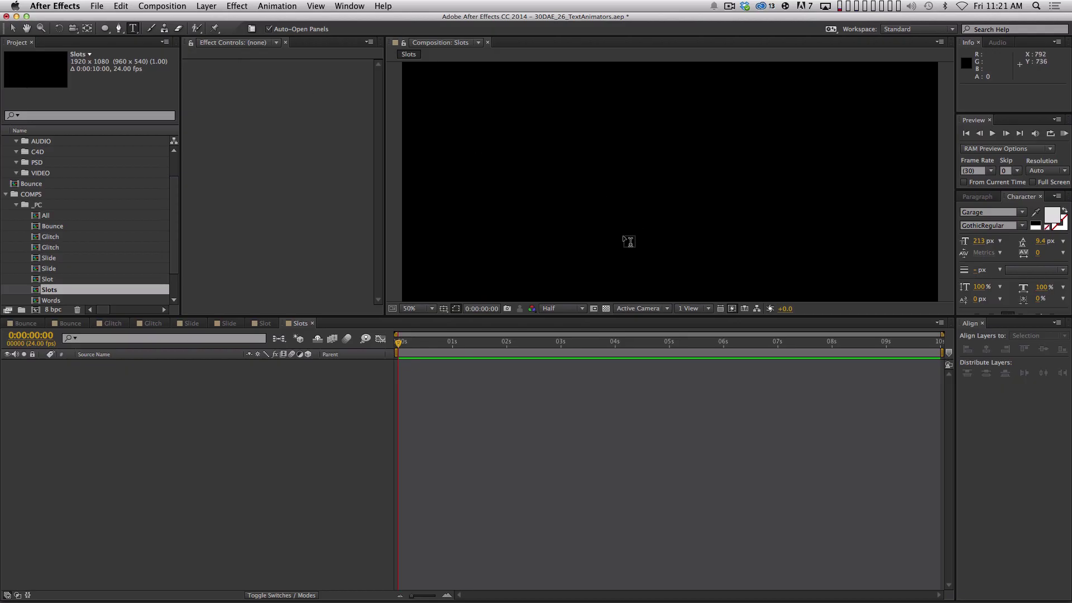
key("apostrophe")
left_click(671, 183)
type("SLOTS")
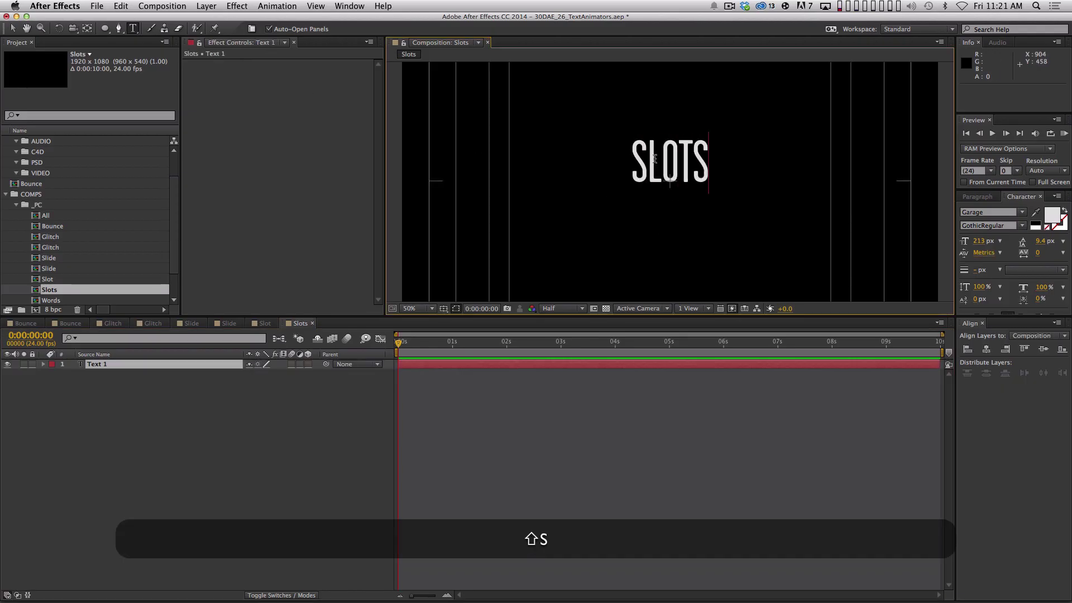
key("KP_Enter")
key("v")
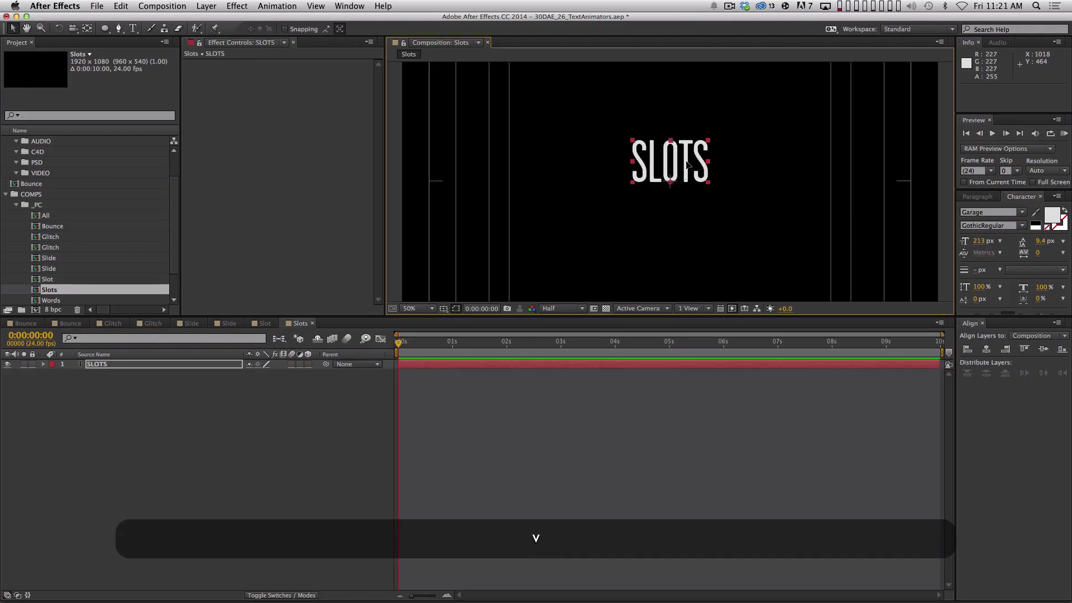
left_click_drag(687, 163, 690, 183)
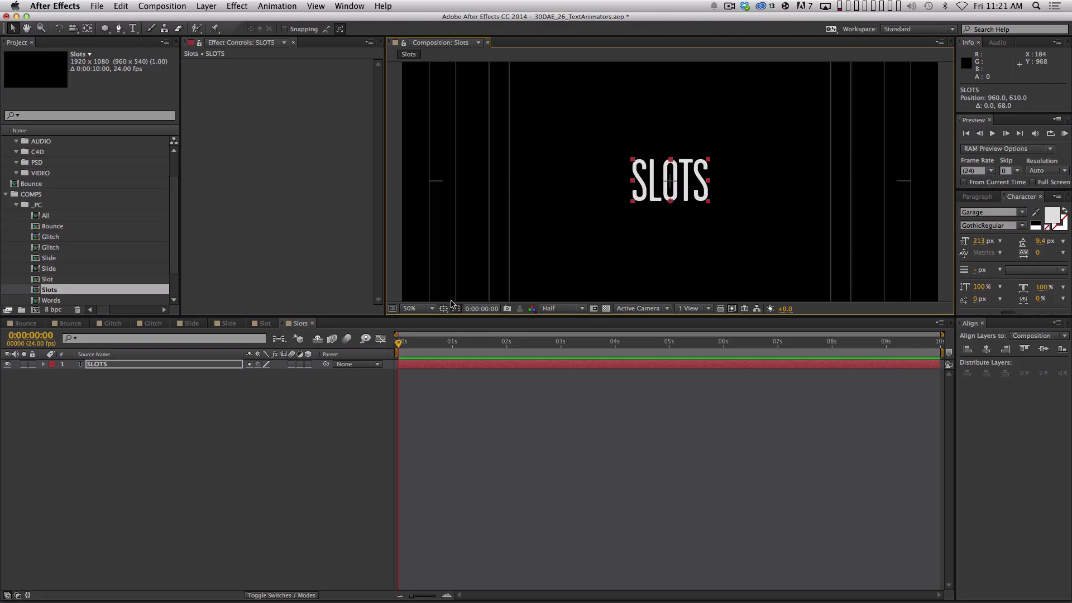
- Switch to the reference Slot composition and replay its SLOTS animation
left_click(266, 323)
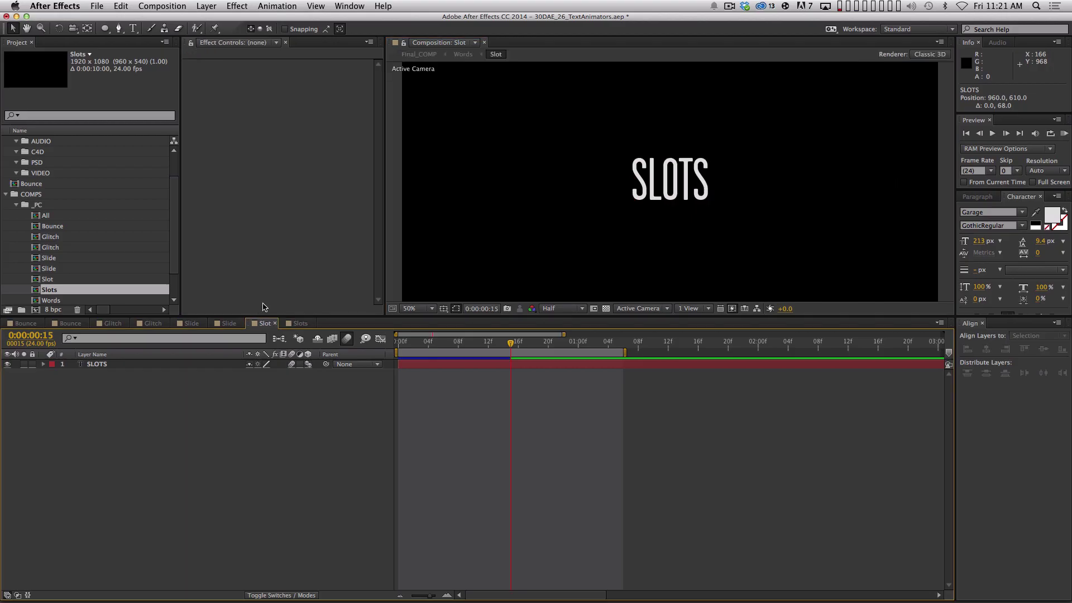
key("space")
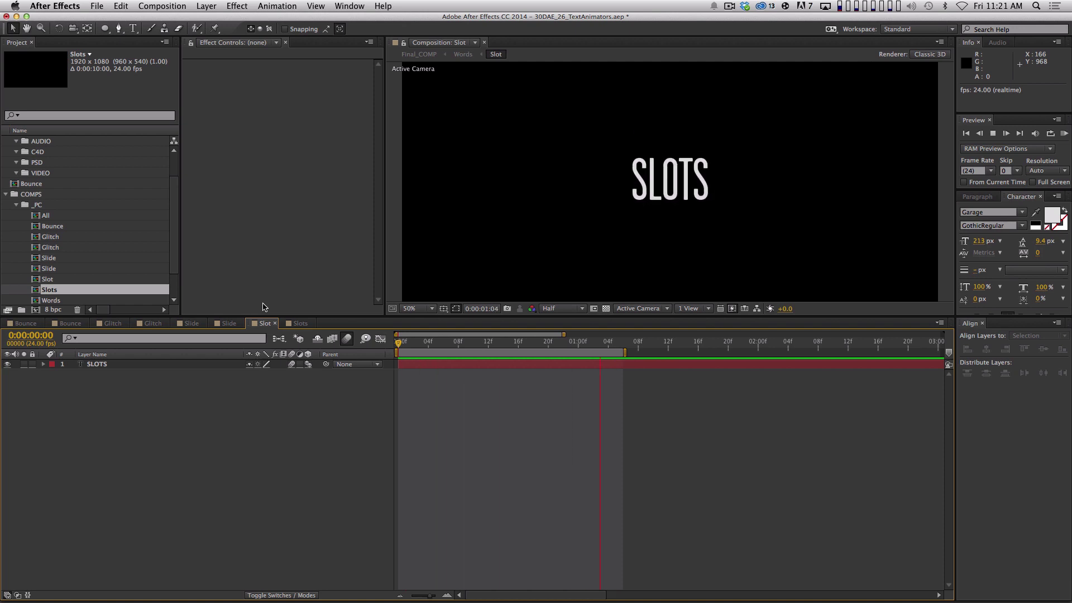
key("space")
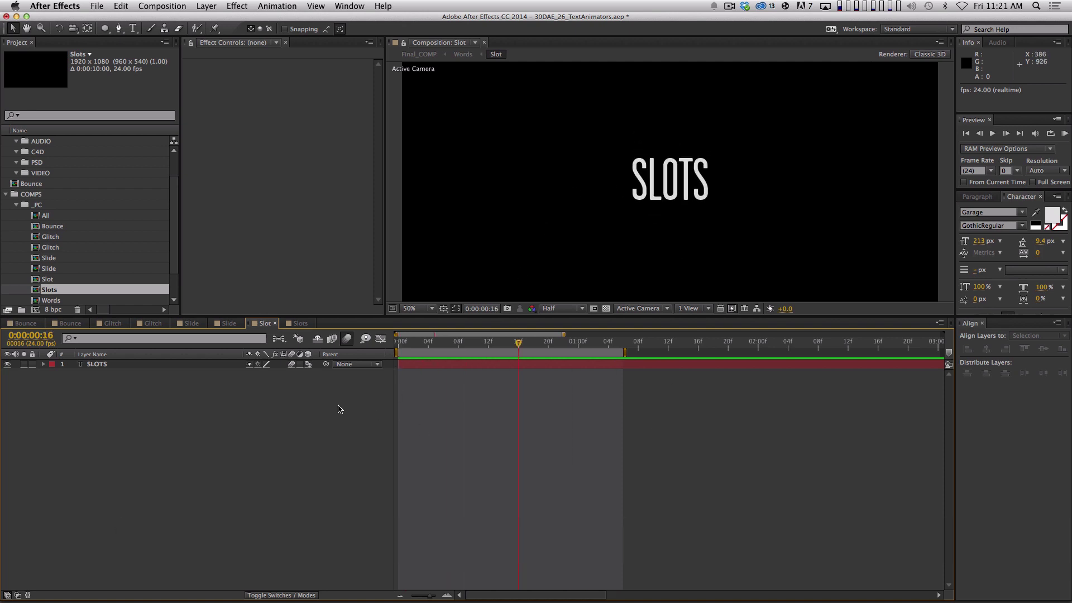
- Return to the Slots composition and add a Position text animator to the SLOTS layer
left_click(300, 323)
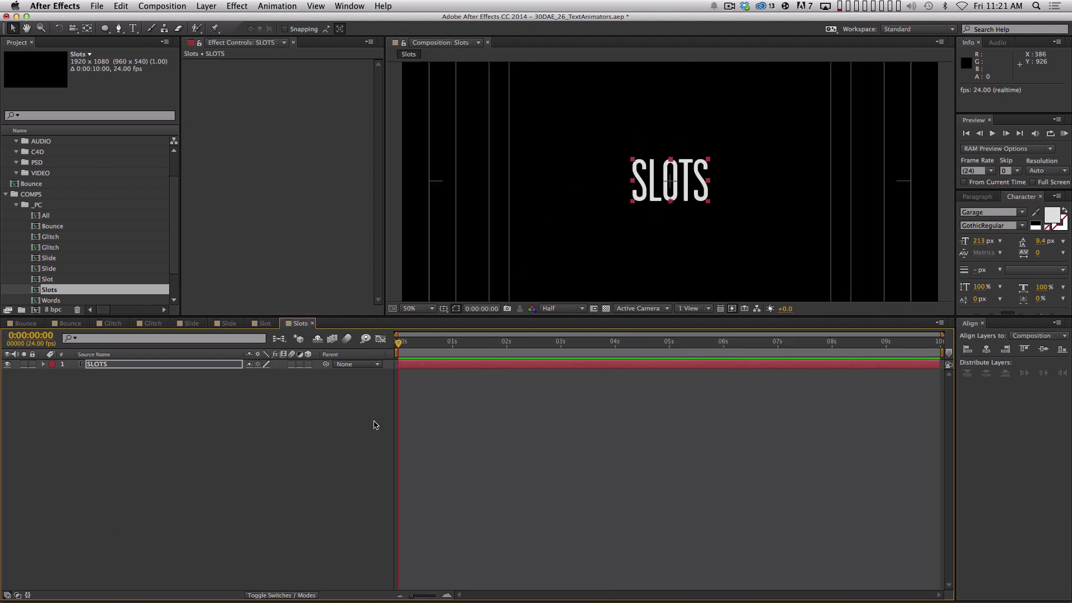
left_click(198, 366)
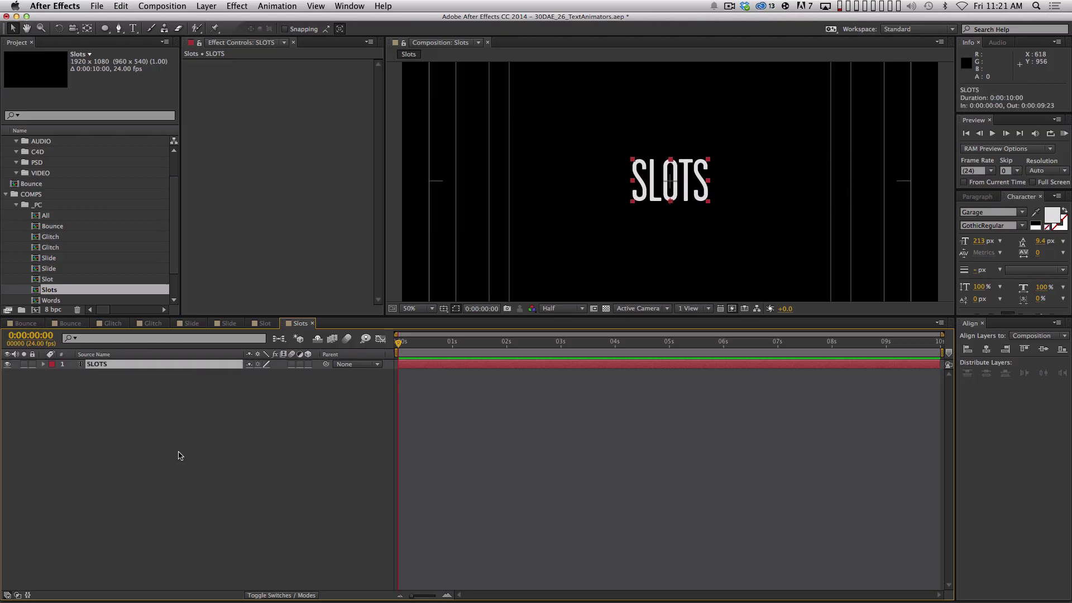
left_click(45, 365)
left_click(311, 374)
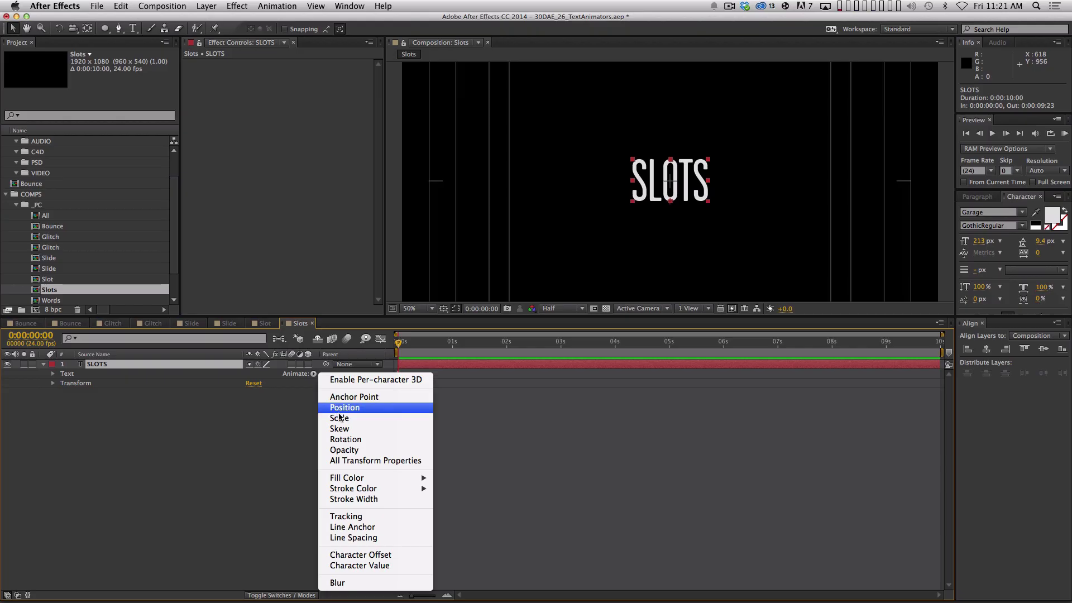
left_click(341, 408)
left_click(319, 453)
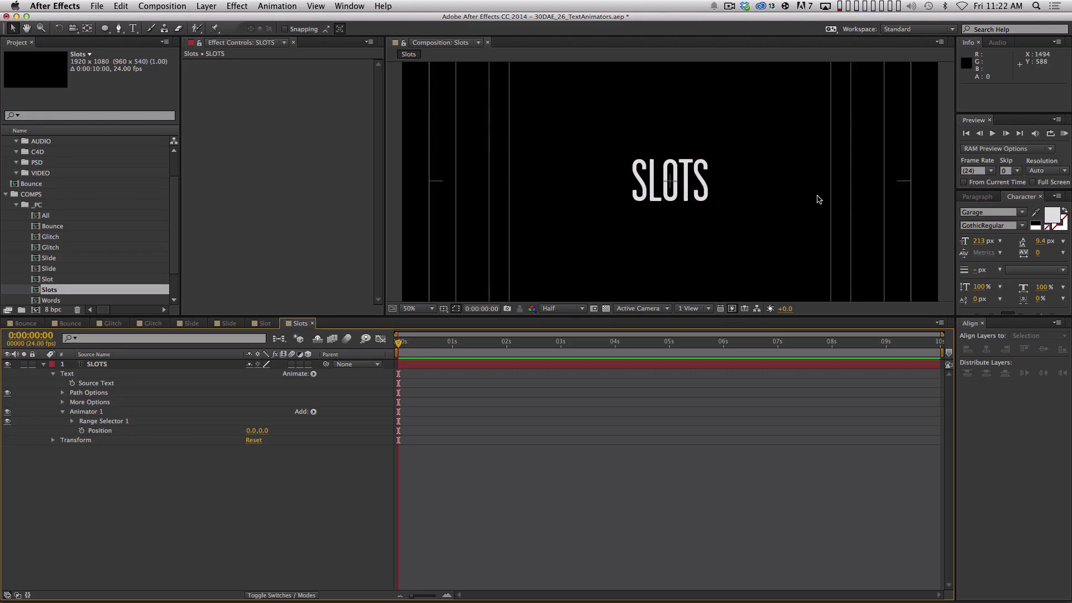
- Try a vertical Position offset of 117 with Range Selector 1 ending at 20%, and restore End to 100% and Position to 0
left_click_drag(266, 436, 339, 424)
key("super+z")
left_click(72, 421)
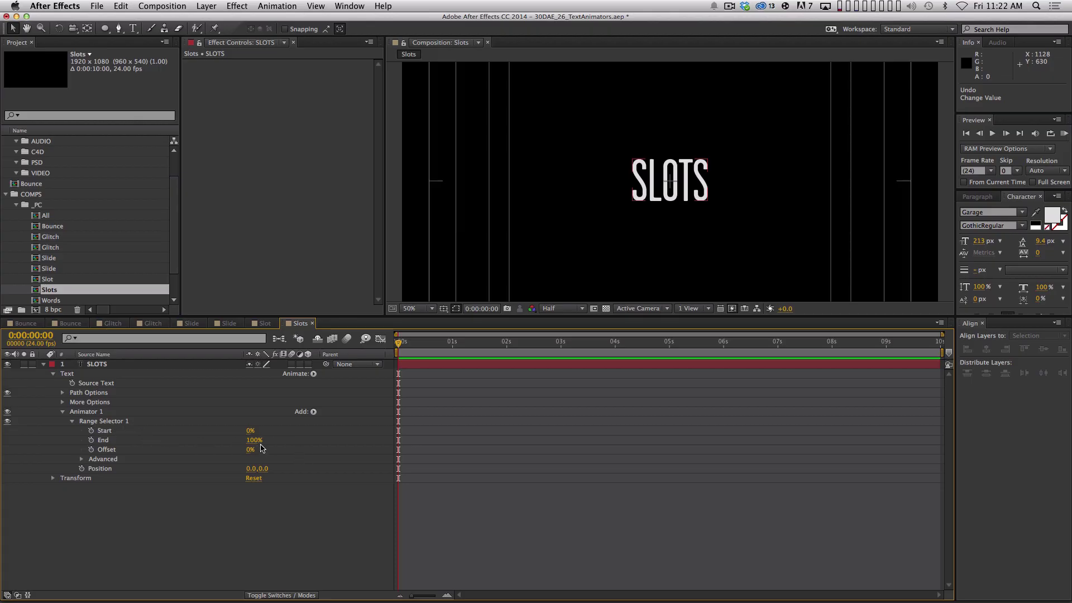
left_click_drag(259, 443, 229, 444)
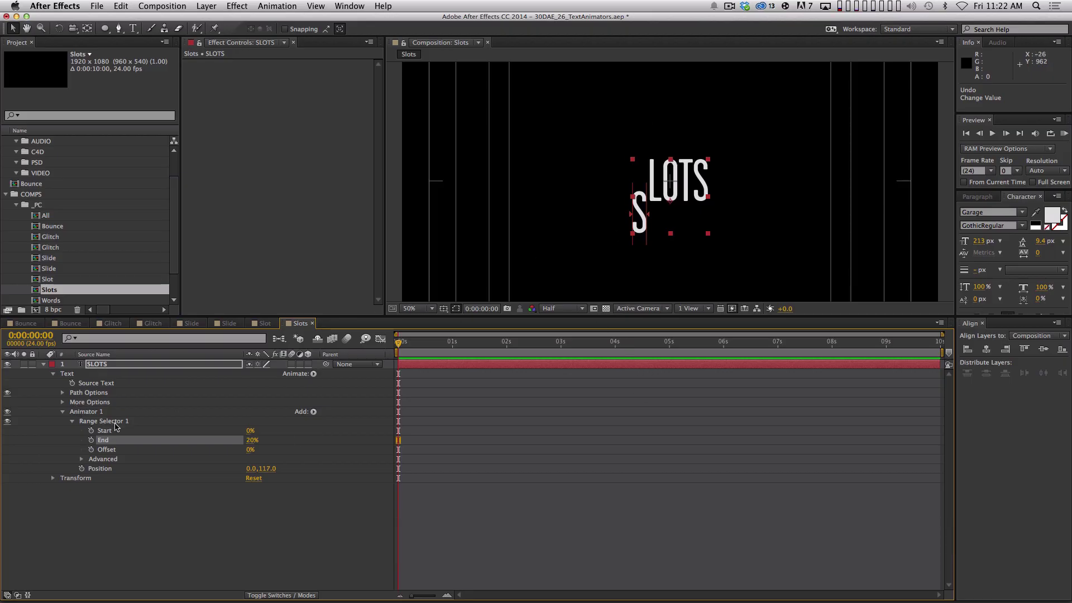
left_click_drag(251, 441, 354, 504)
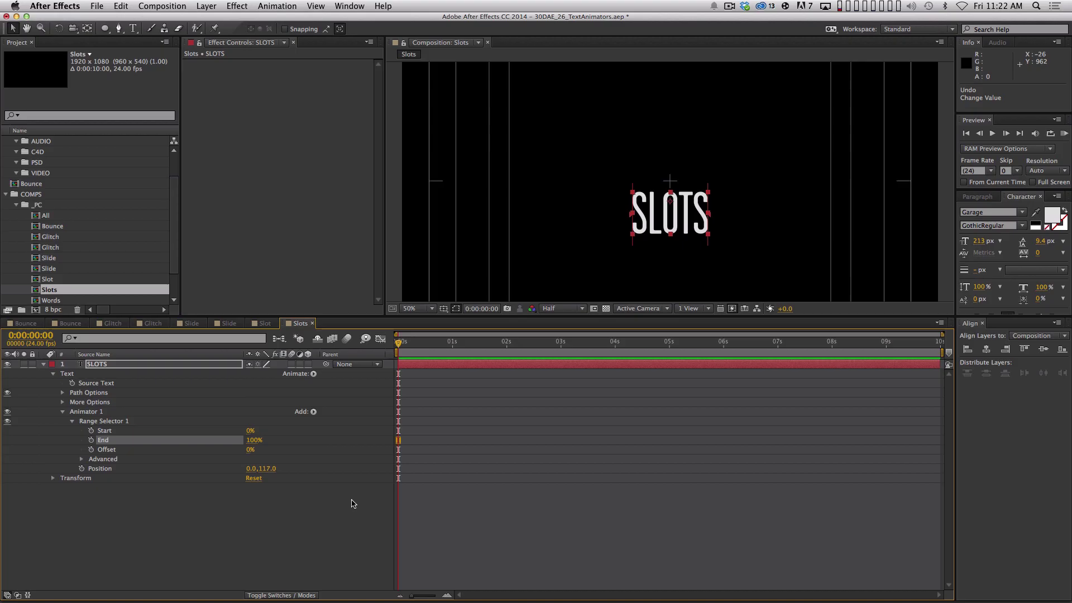
left_click(268, 468)
type("0")
key("Return")
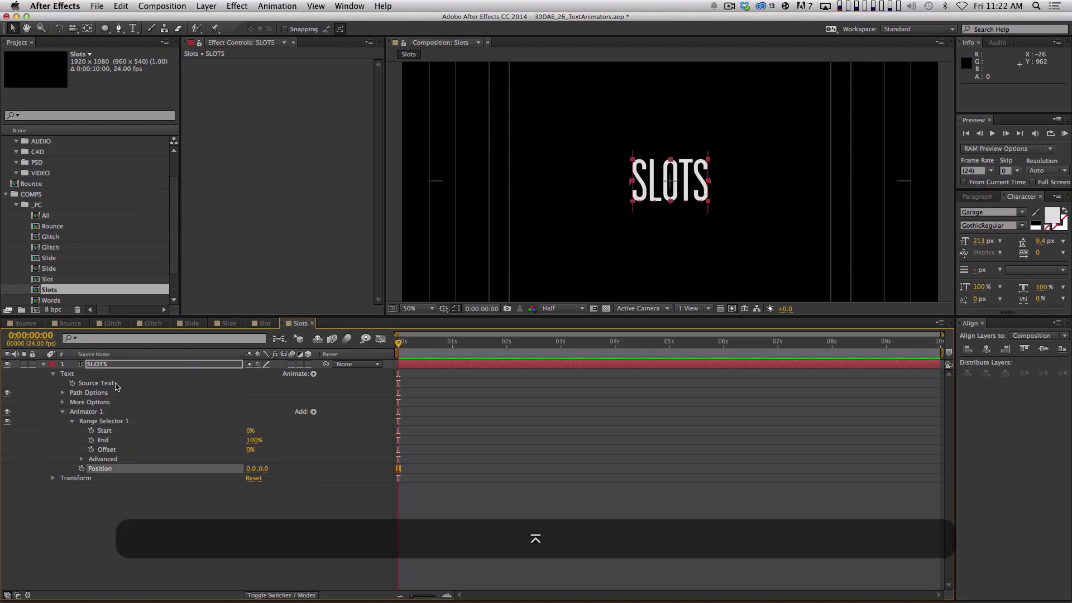
left_click(72, 421)
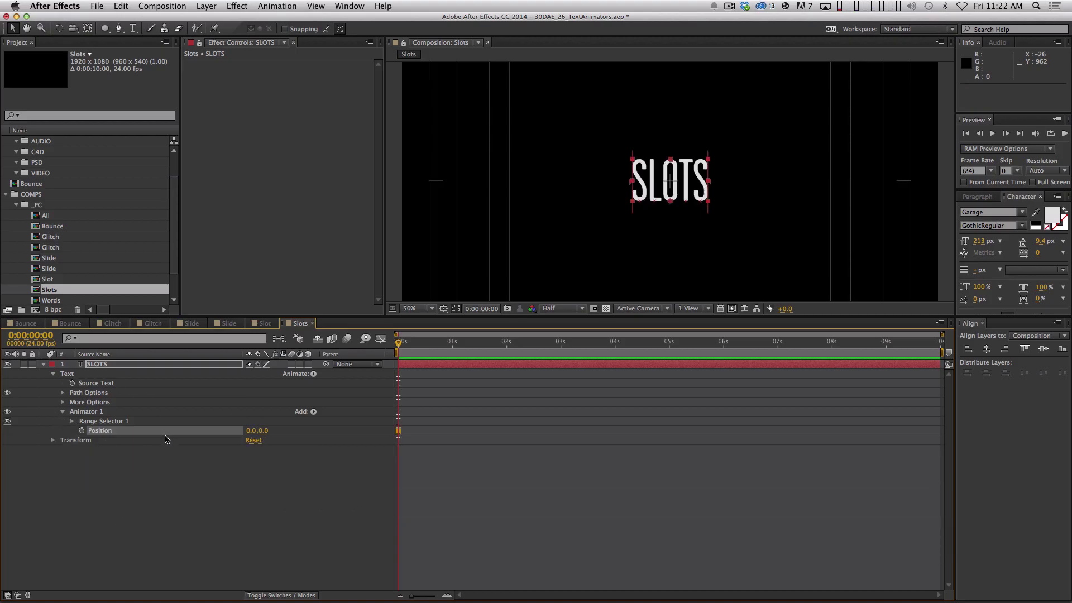
- Add an Expression selector to Animator 1 and reveal its Amount expression
left_click(313, 412)
mouse_move(310, 415)
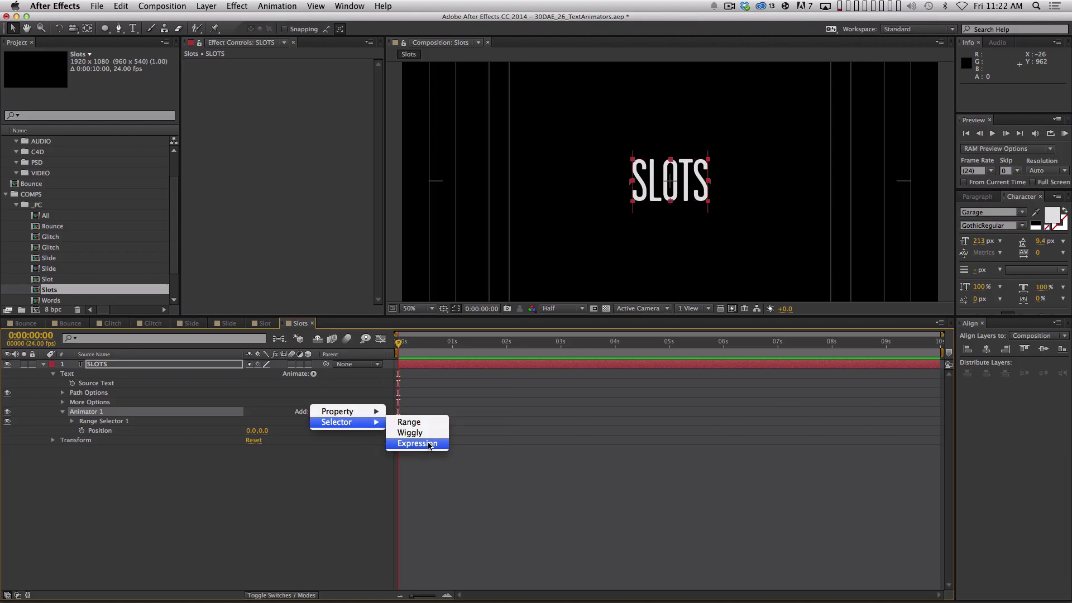
left_click(429, 445)
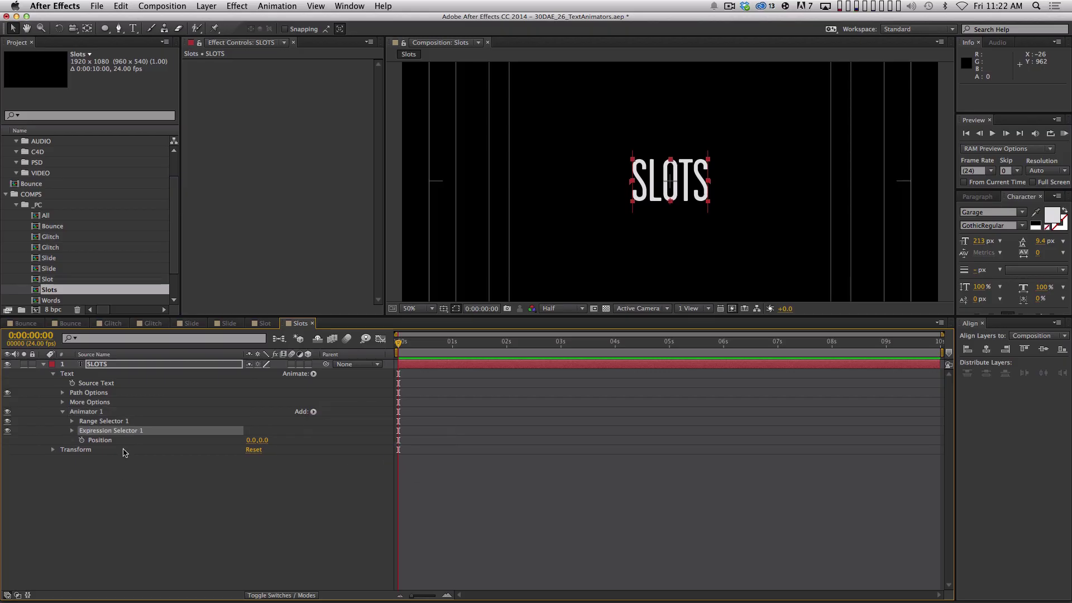
left_click(71, 431)
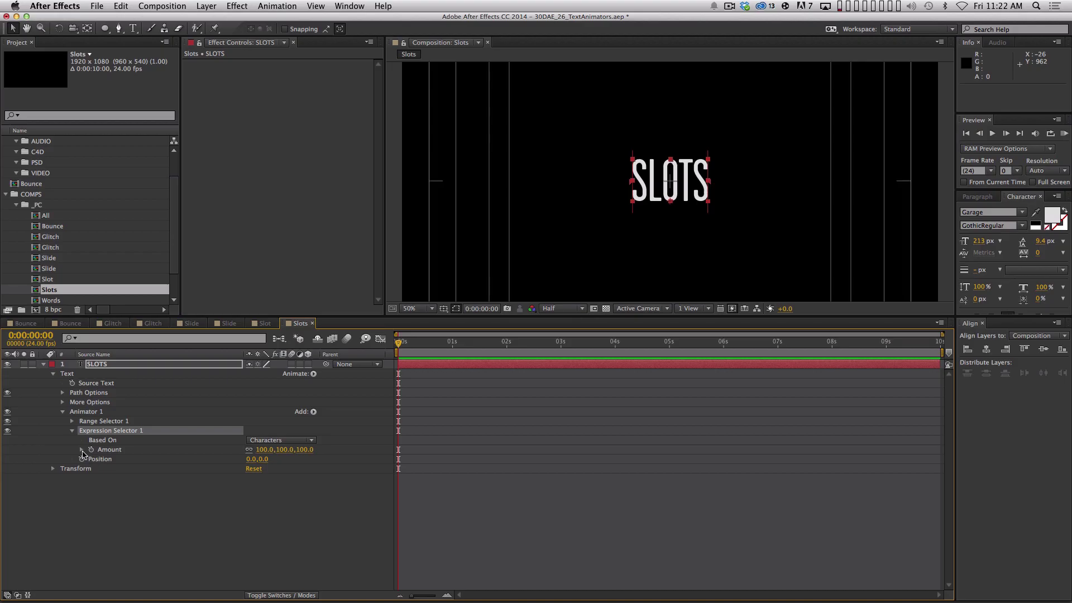
left_click(82, 449)
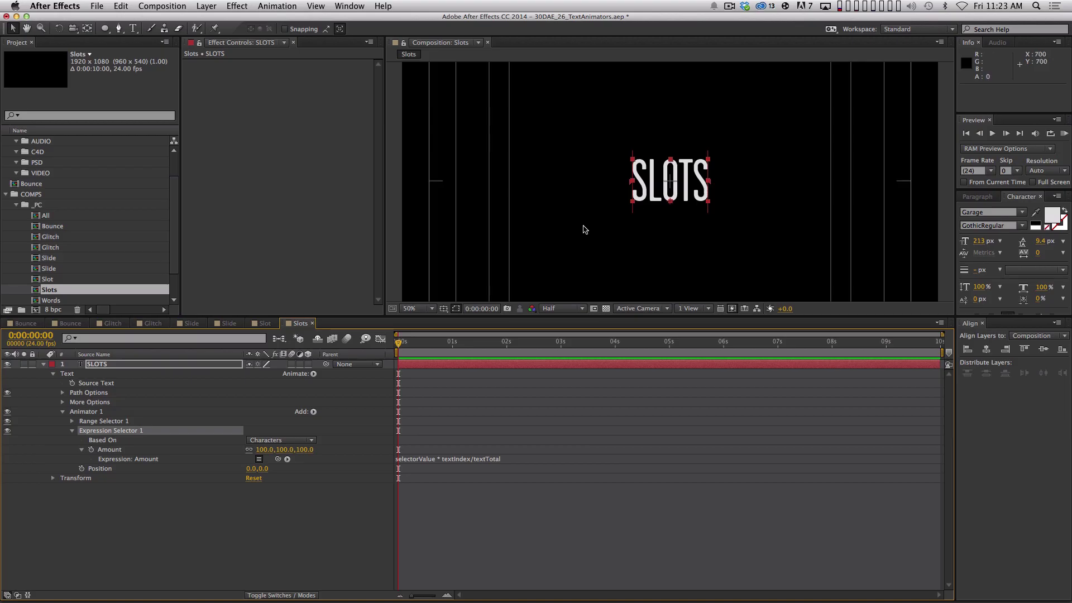
- Replace the whole default Amount expression with the opening of a condition, if(textIndex%2
left_click(495, 459)
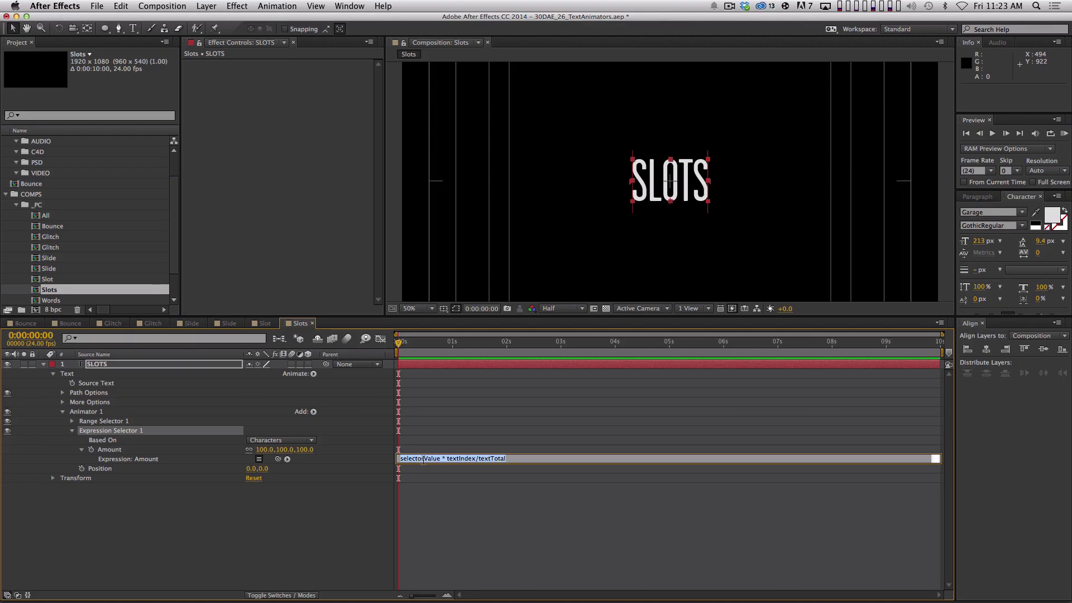
left_click(519, 458)
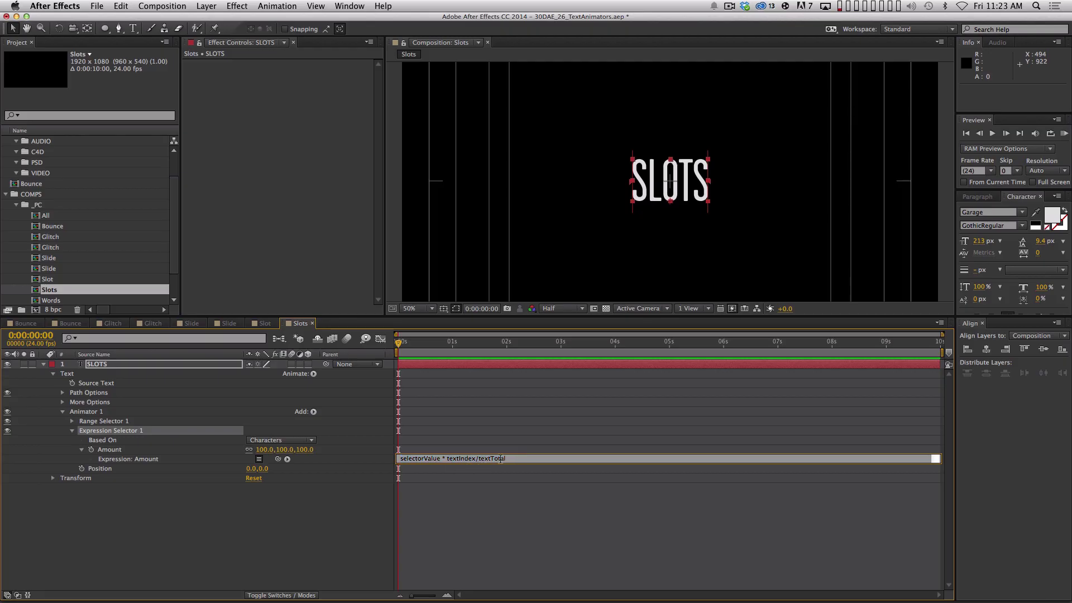
key("super+a")
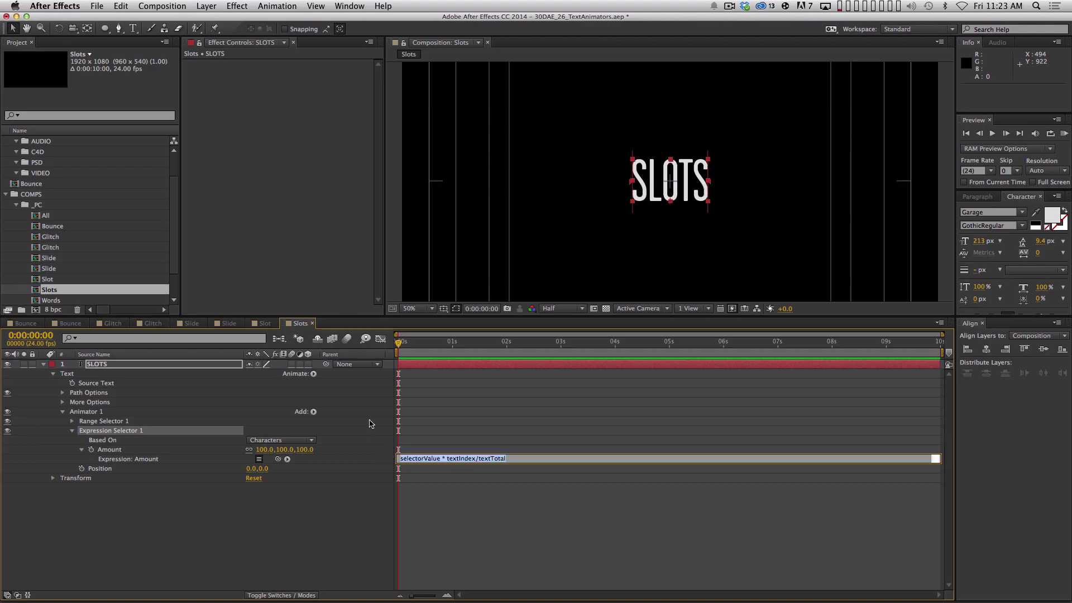
type("if(")
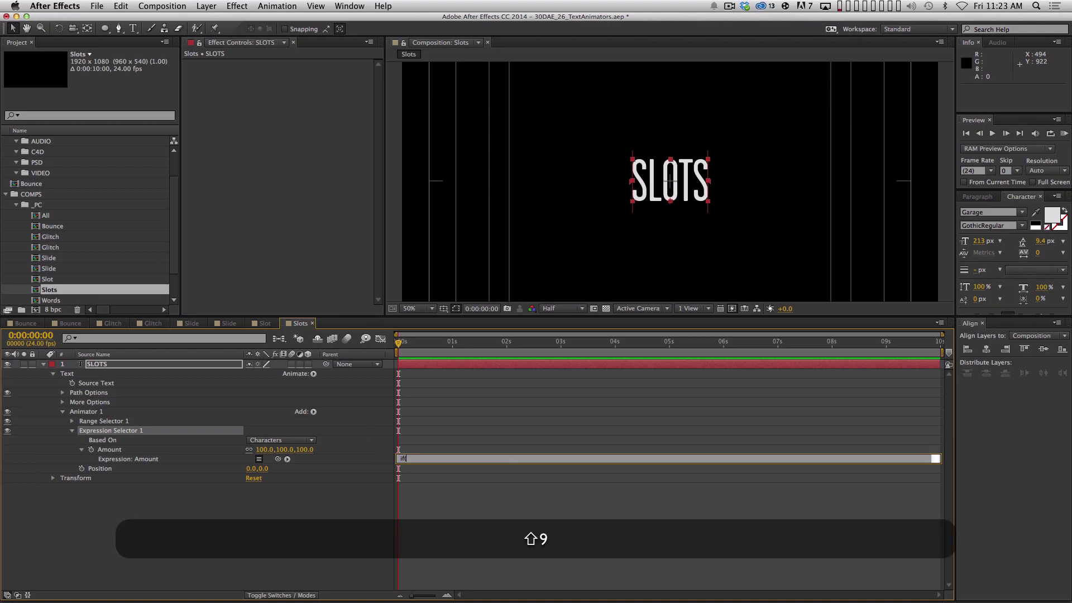
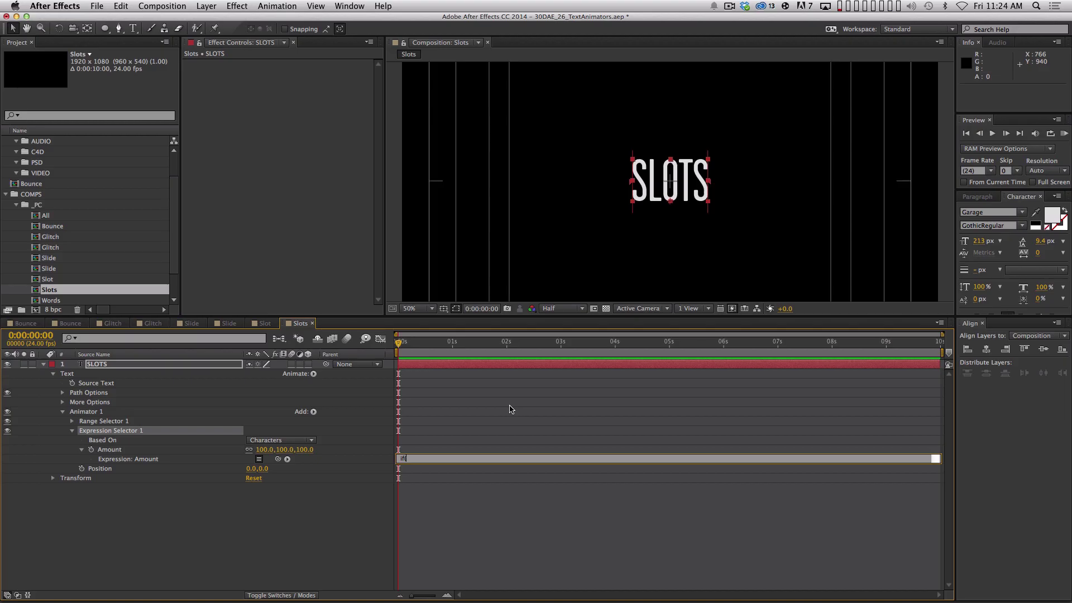
type("textIndex")
key("shift")
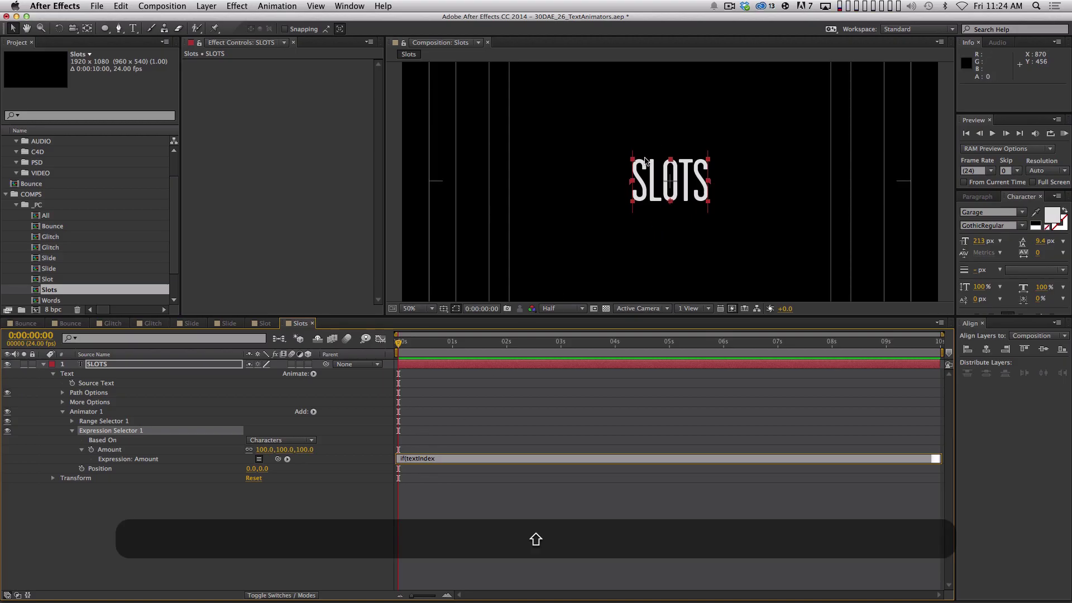
type("%")
type("12")
key("BackSpace")
key("BackSpace")
type("2")
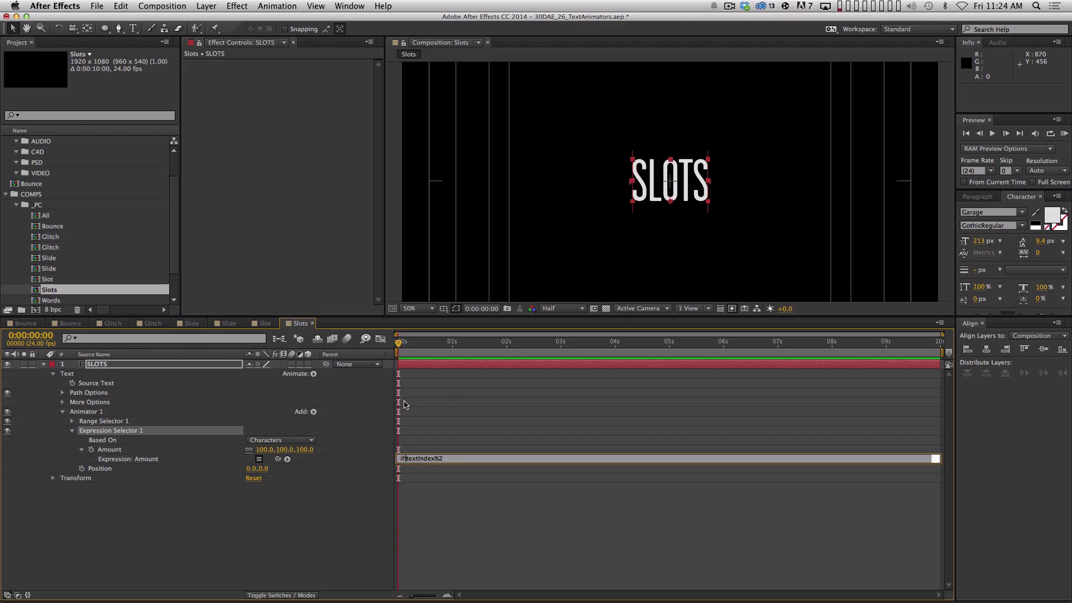
- Enclose textIndex%2 in its own parentheses and complete the condition line as if((textIndex%2)==0) {
type("(")
key("shift+Right")
key("Left")
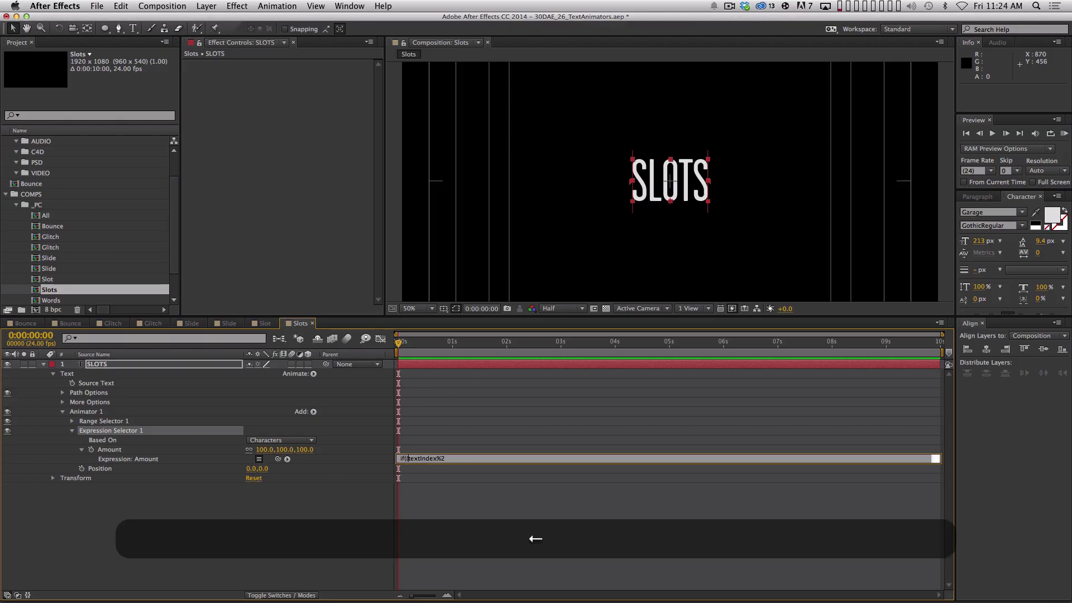
key("Right")
type(")")
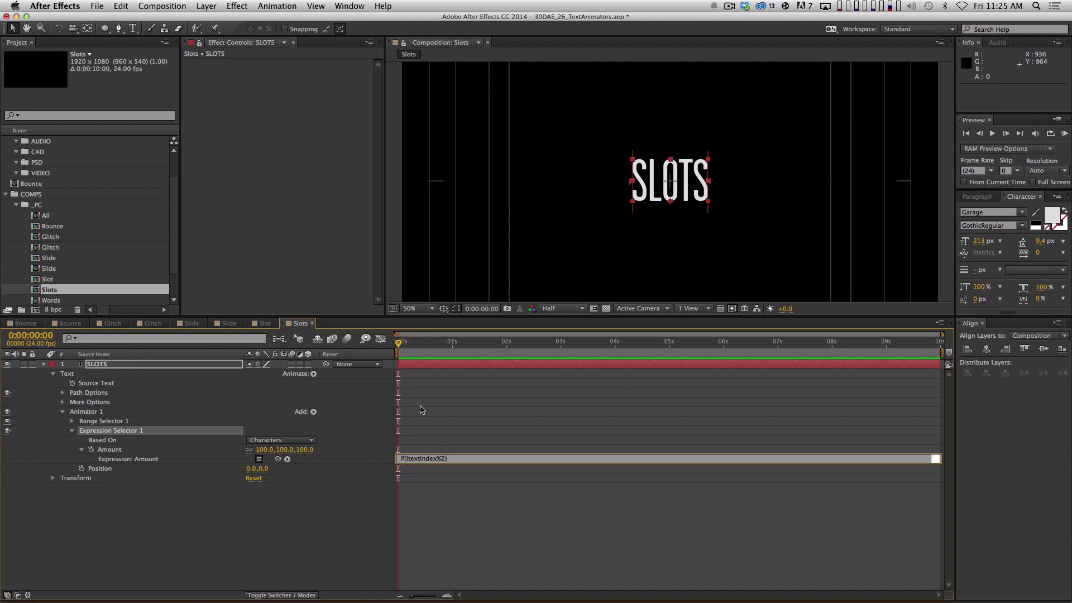
type("==0)")
type("{")
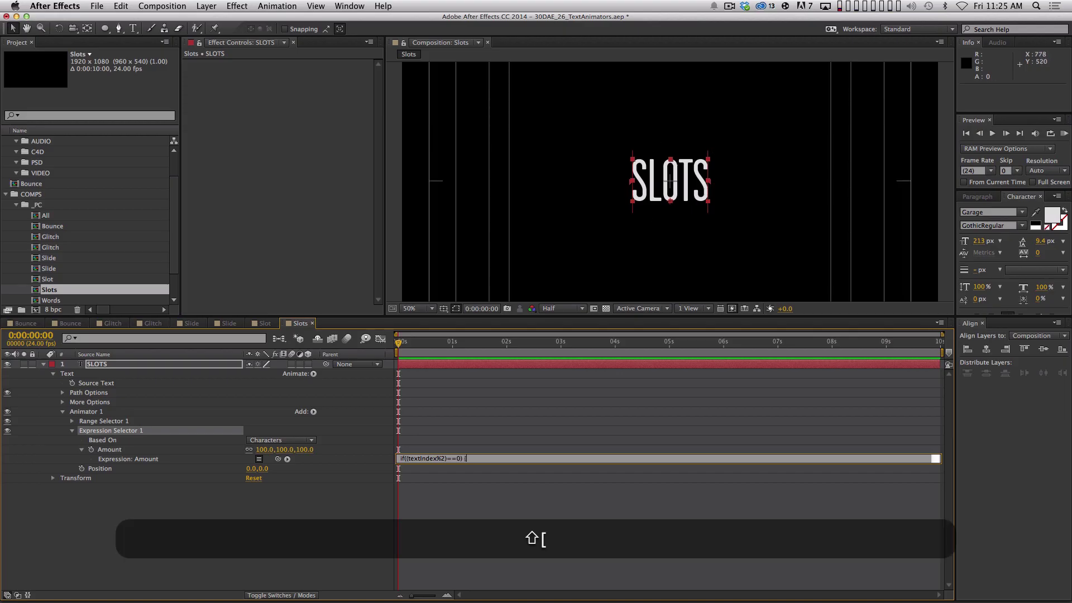
- Add selectorValue; on its own line as the if branch and close the branch with a brace
key("Return")
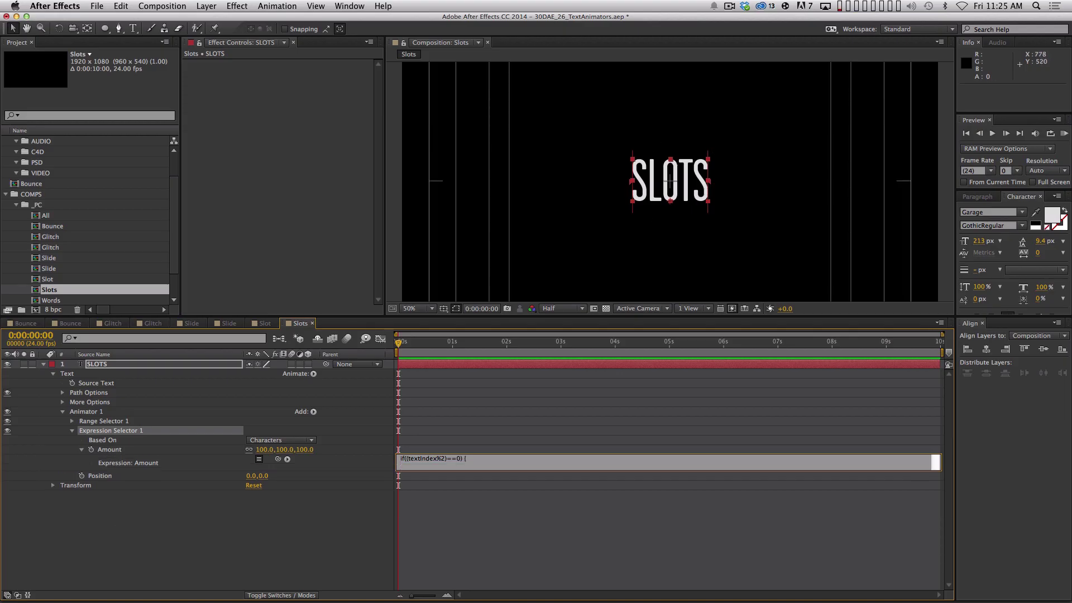
type("selectorValue")
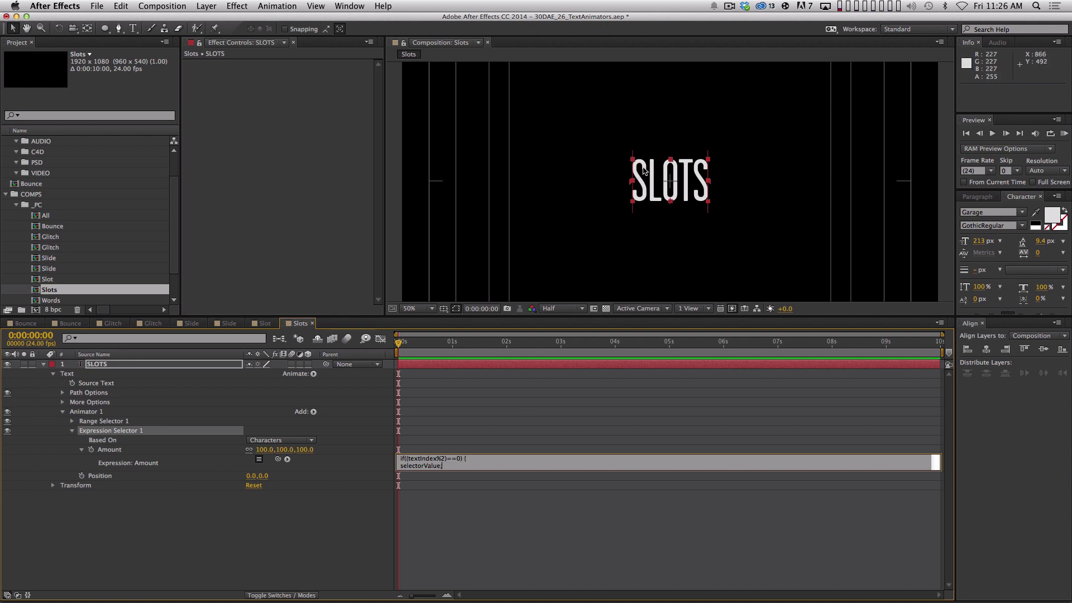
type(";")
key("shift+Return")
type("}")
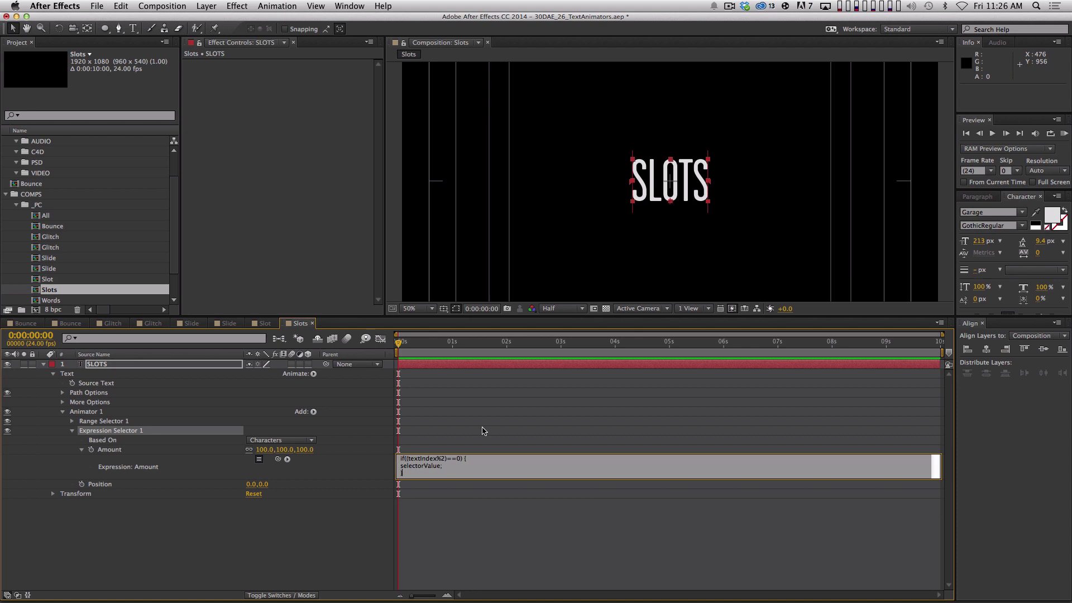
- Add an else branch containing -selectorValue;, close it with a brace and apply the Amount expression
type("else ")
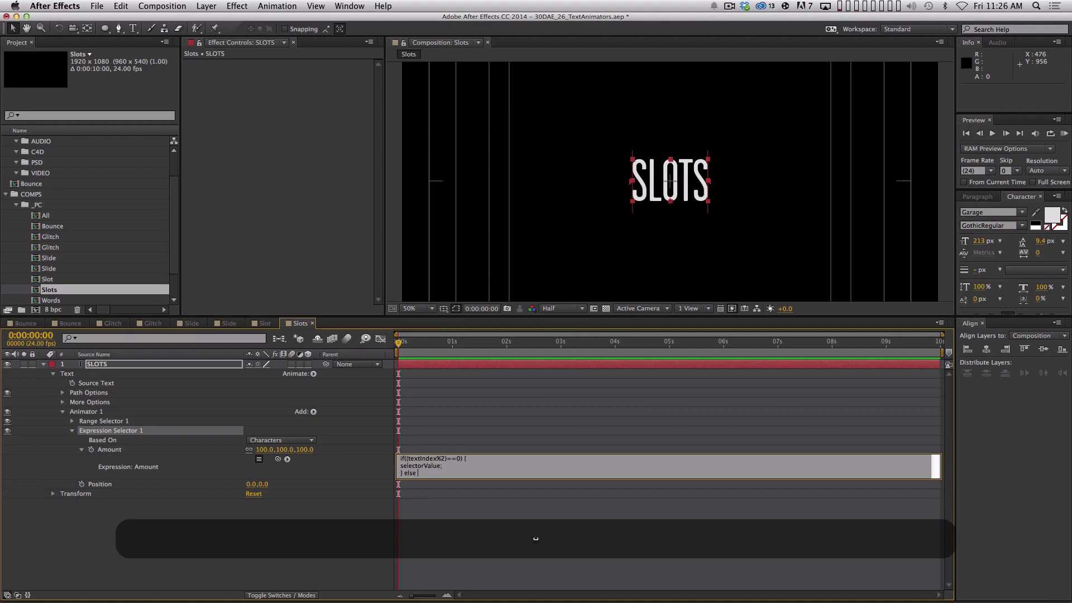
type("{")
key("shift+Return")
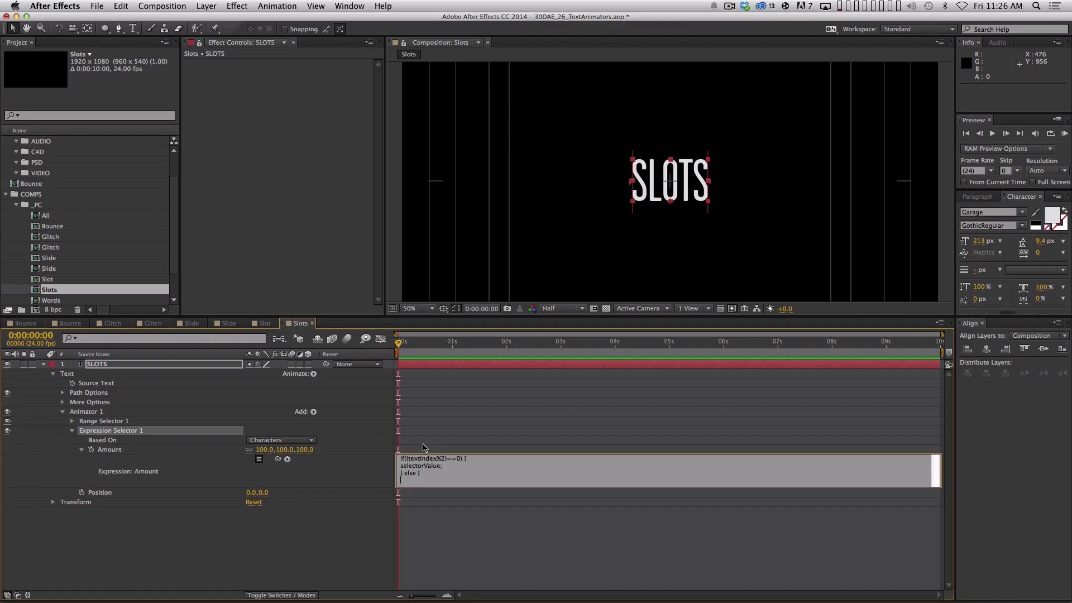
type("-selectorVa")
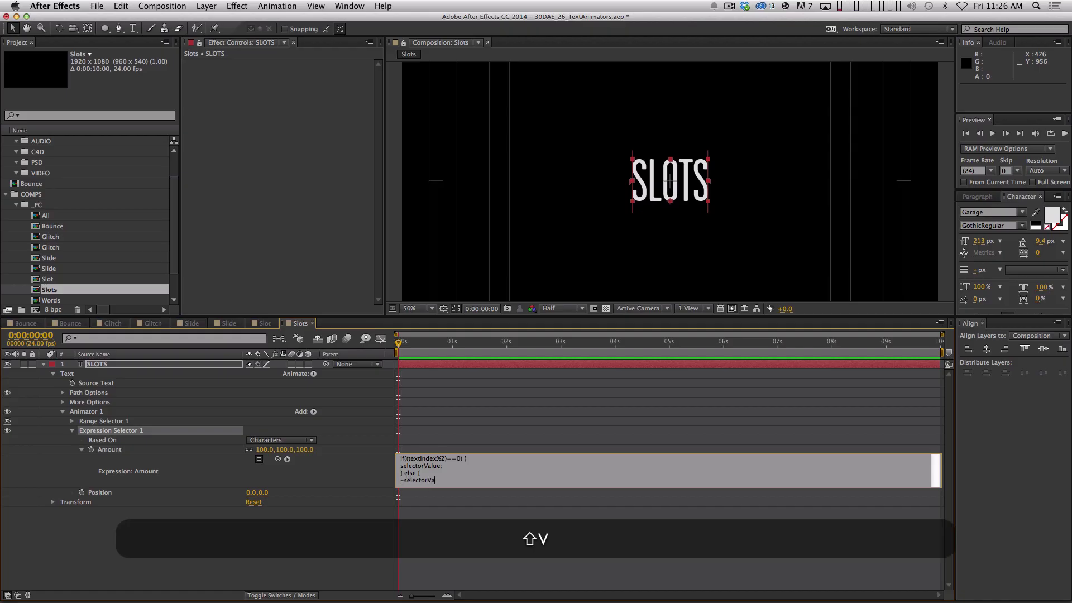
type("lue;")
key("Return")
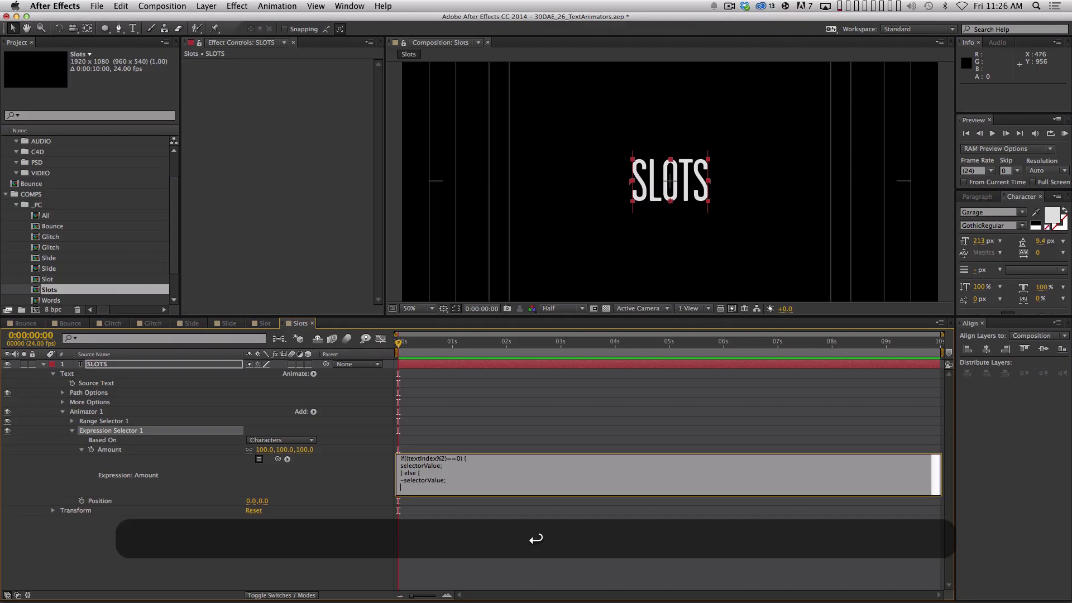
type("}")
key("shift+KP_Enter")
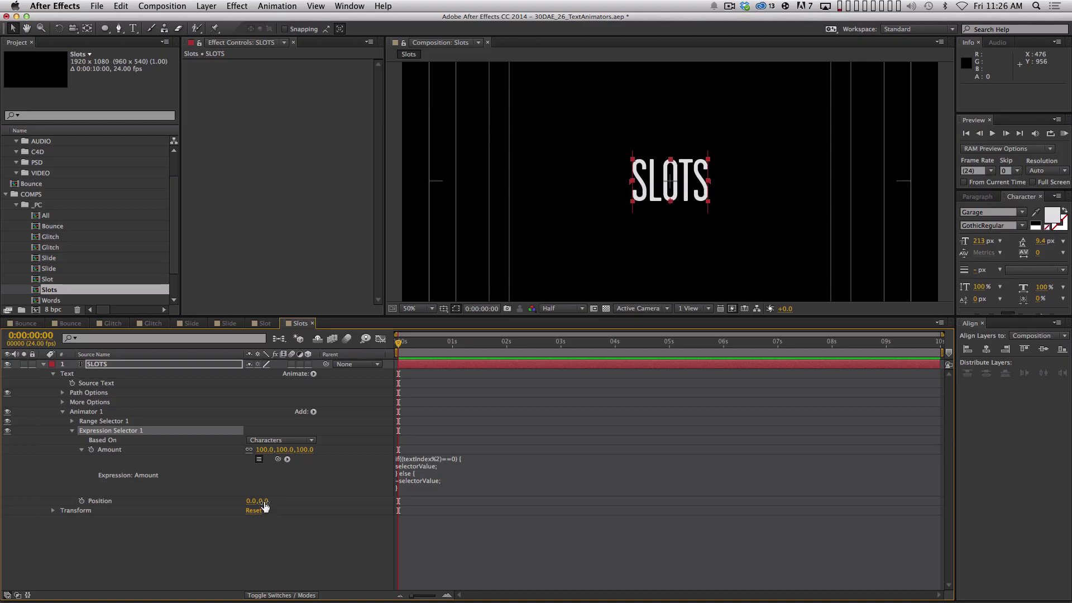
- Set Animator 1's vertical Position to 100 and collapse the animator's properties
left_click_drag(263, 501, 337, 498)
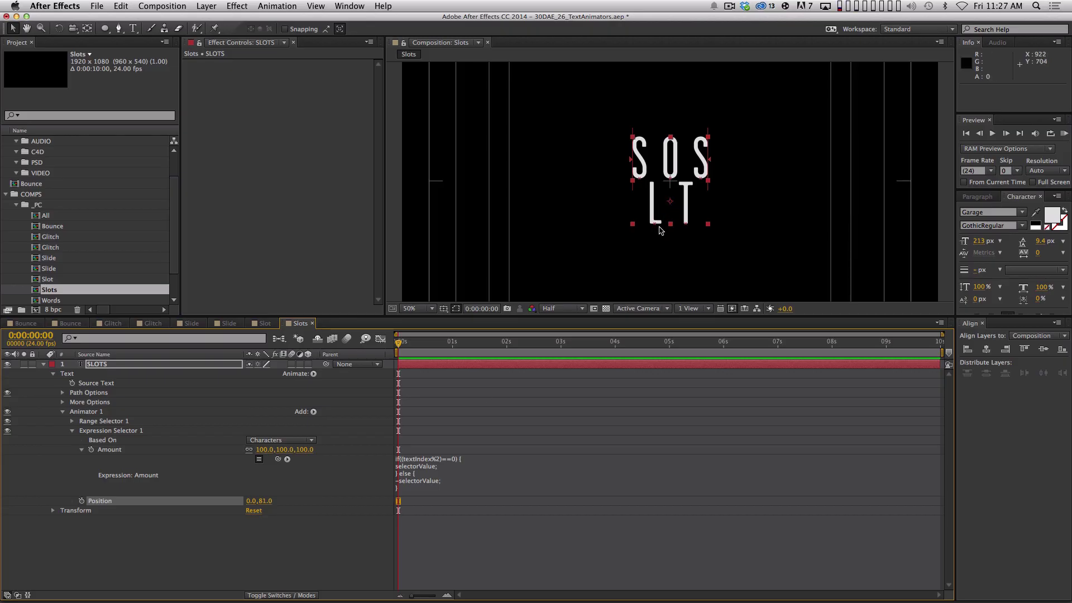
left_click(267, 501)
type("100")
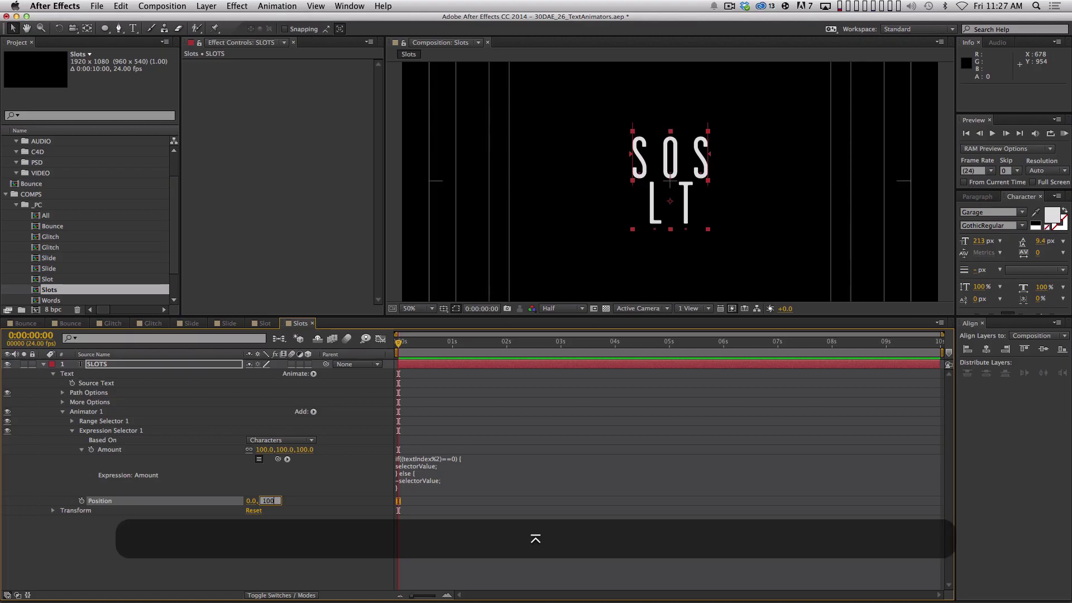
key("Return")
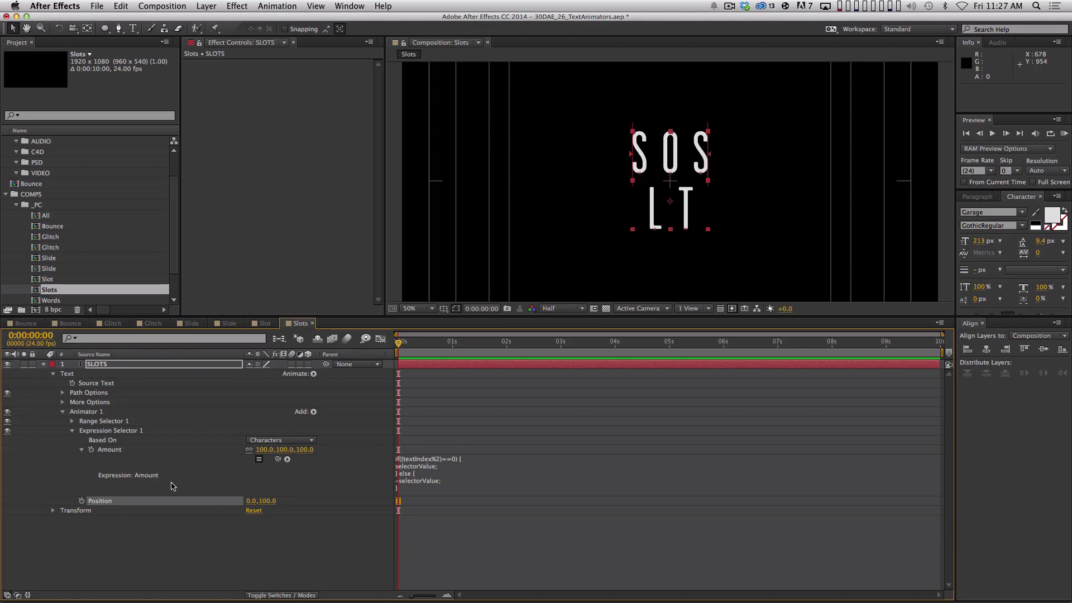
left_click(63, 412)
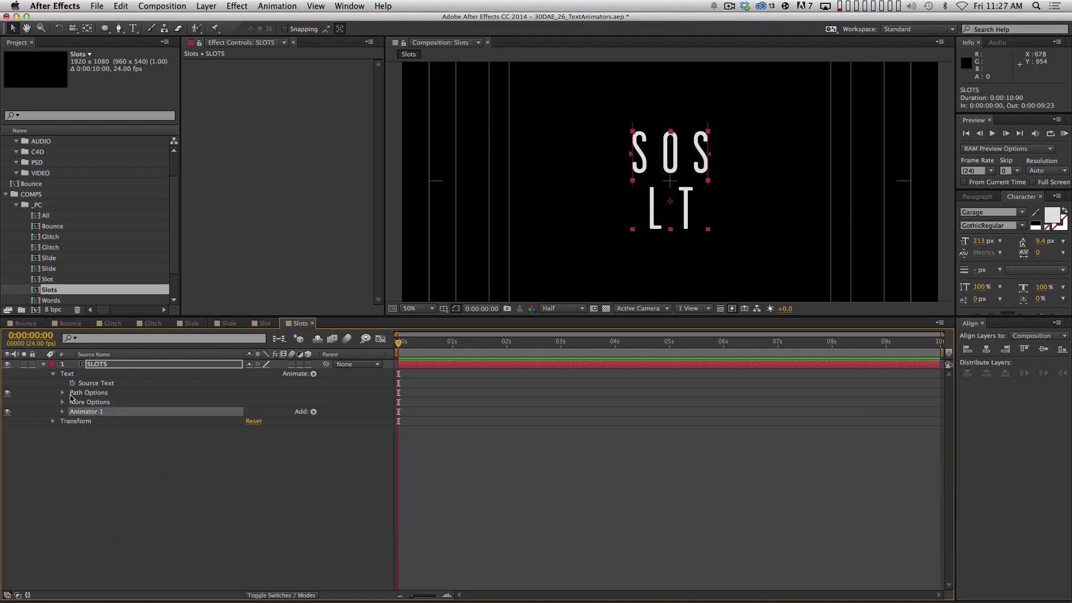
- Rename the SLOTS layer's Animator 1 as InitialValue
key("Return")
type("Initial")
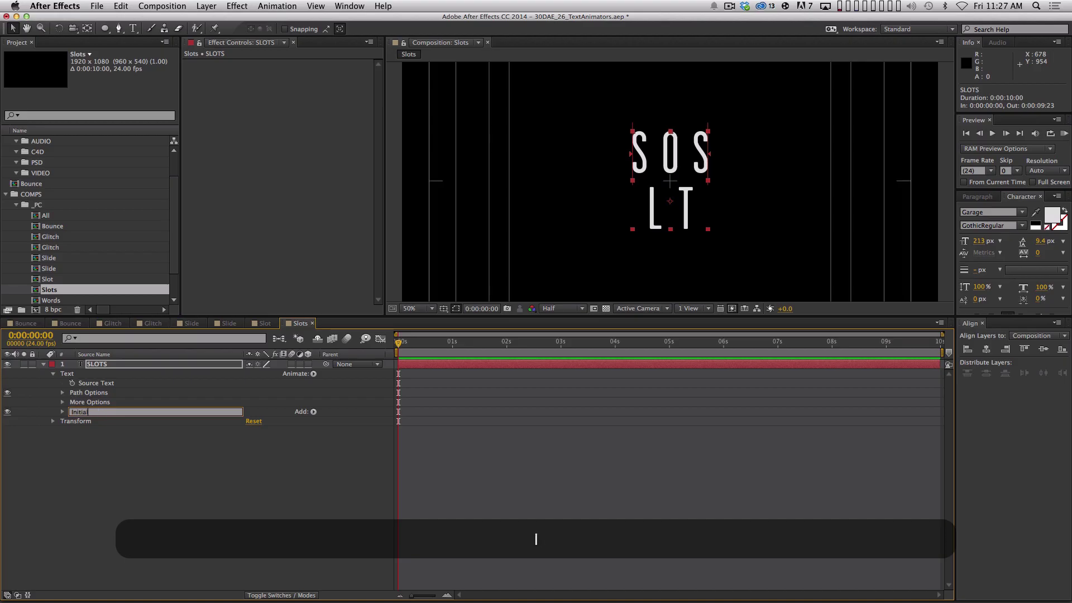
type("Value")
key("Return")
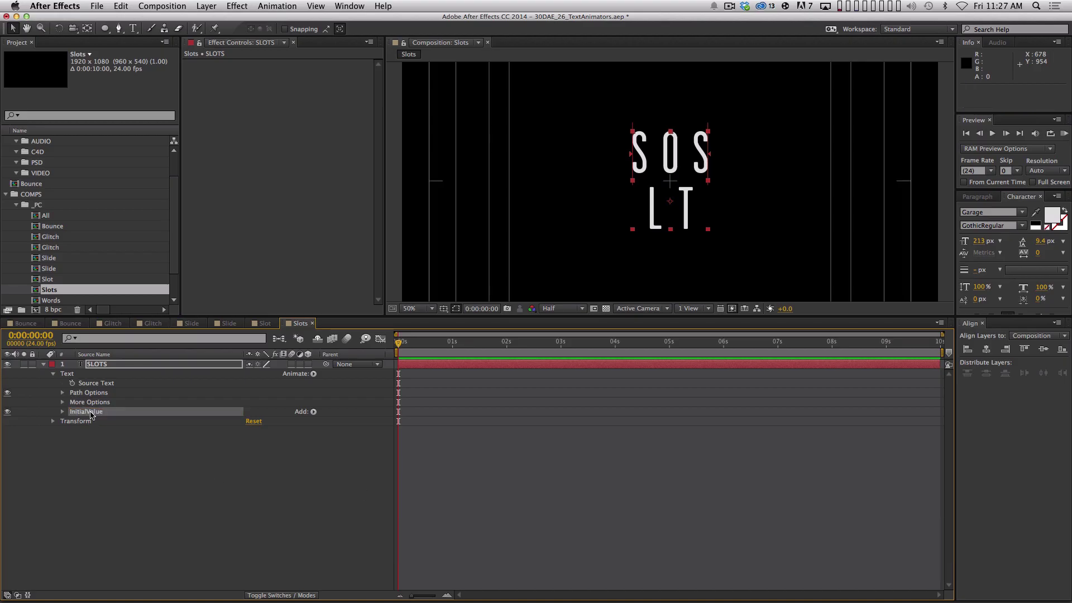
- Duplicate the InitialValue animator and name the copy POS_01
key("super+d")
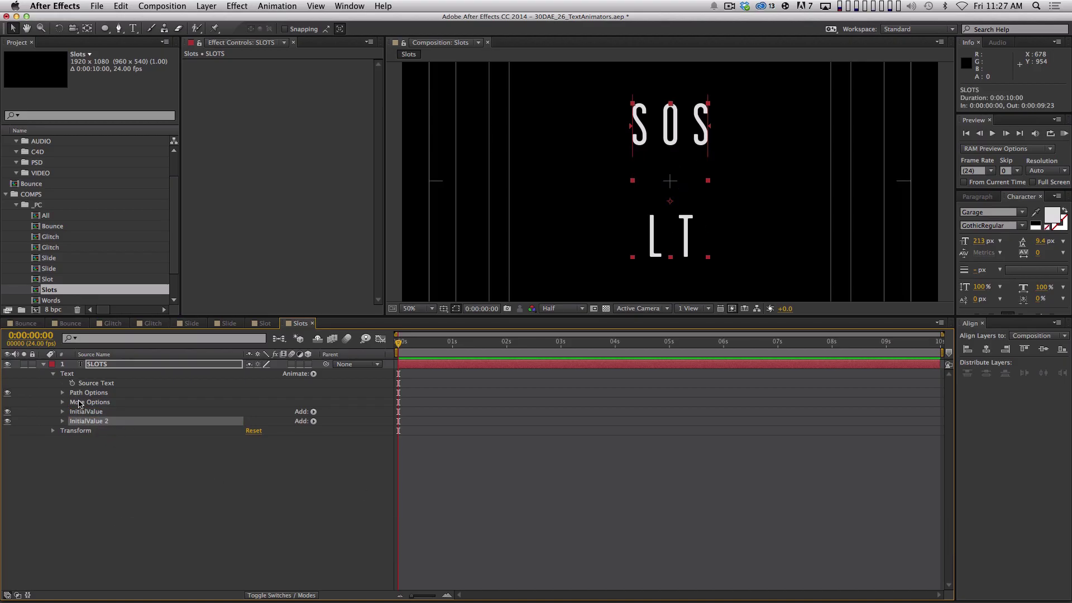
key("Return")
type("POS_01")
key("Return")
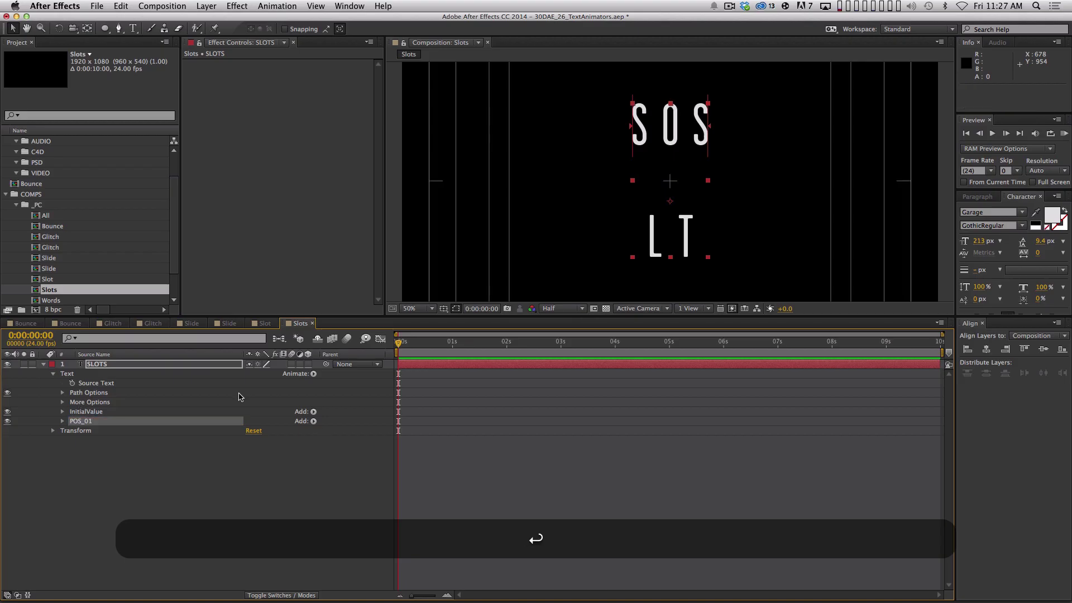
- Set POS_01's vertical Position to -100 to counter the InitialValue offset
left_click(61, 421)
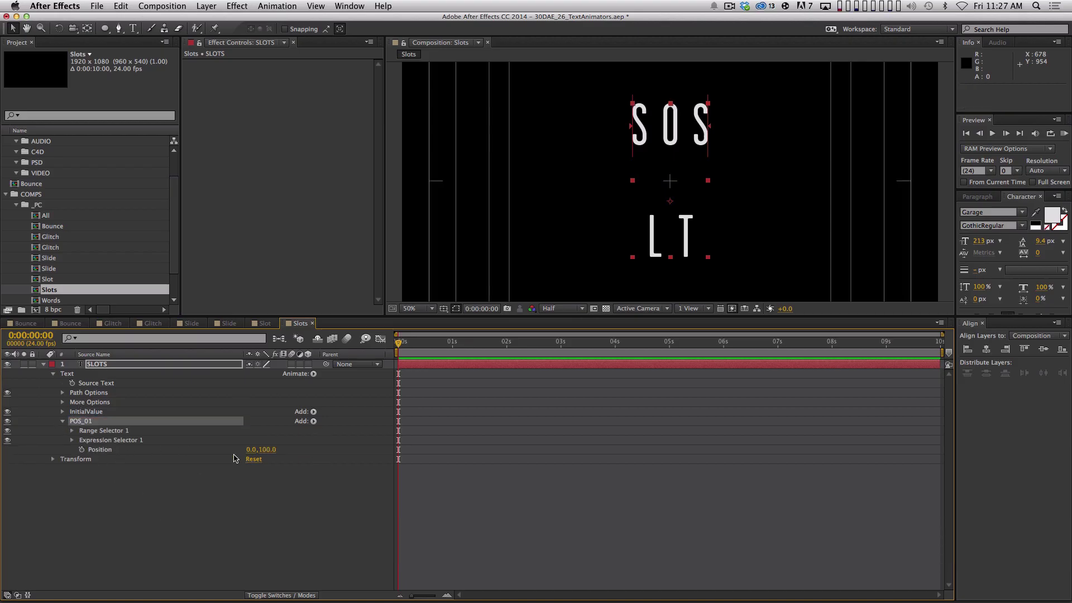
left_click(269, 449)
key("Left")
type("-")
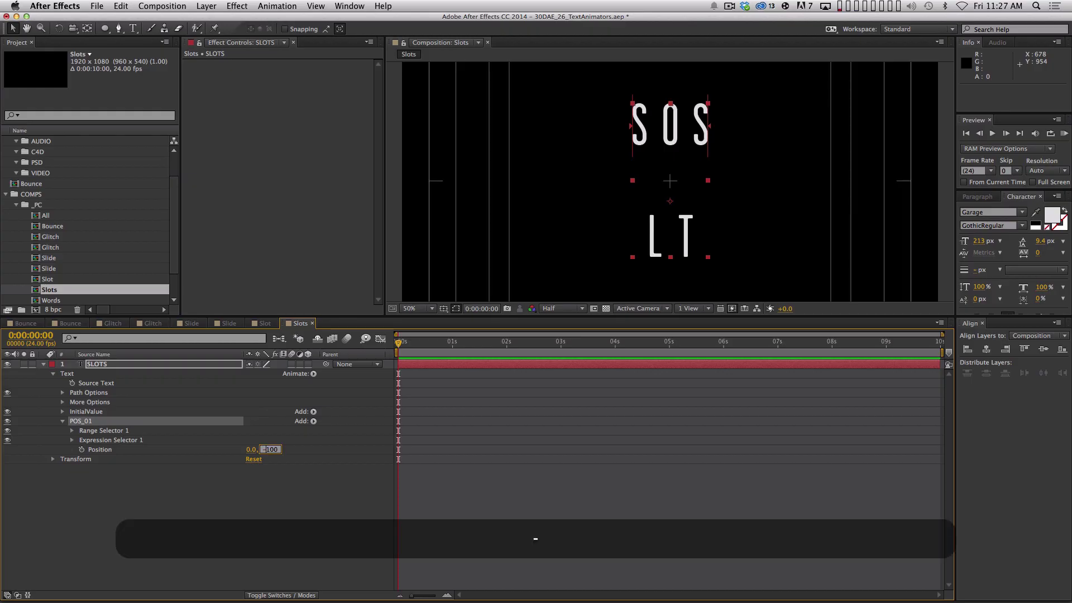
key("Return")
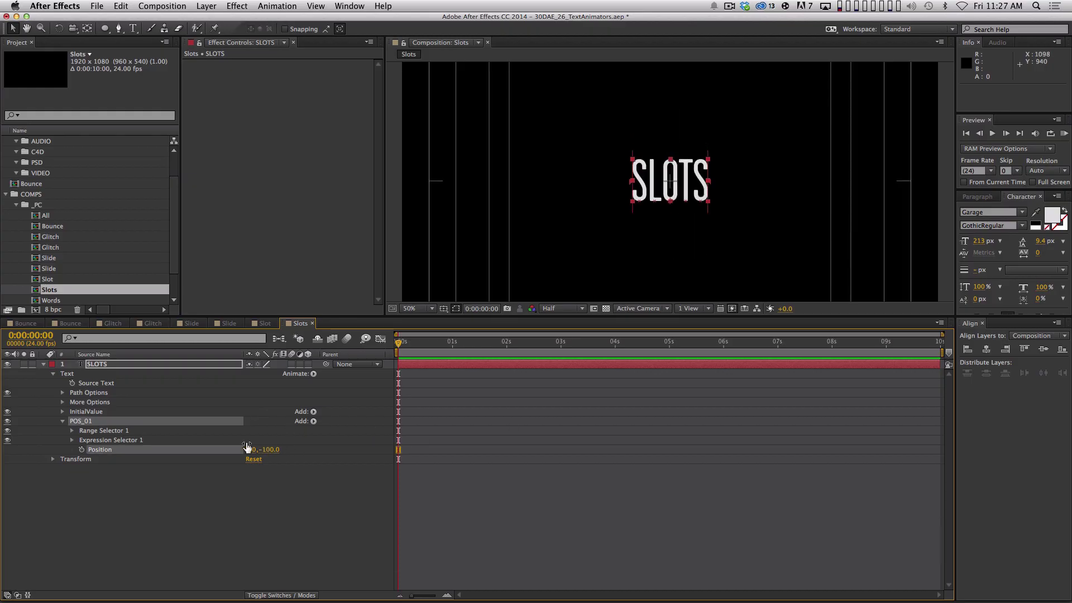
left_click(101, 413)
left_click(95, 421)
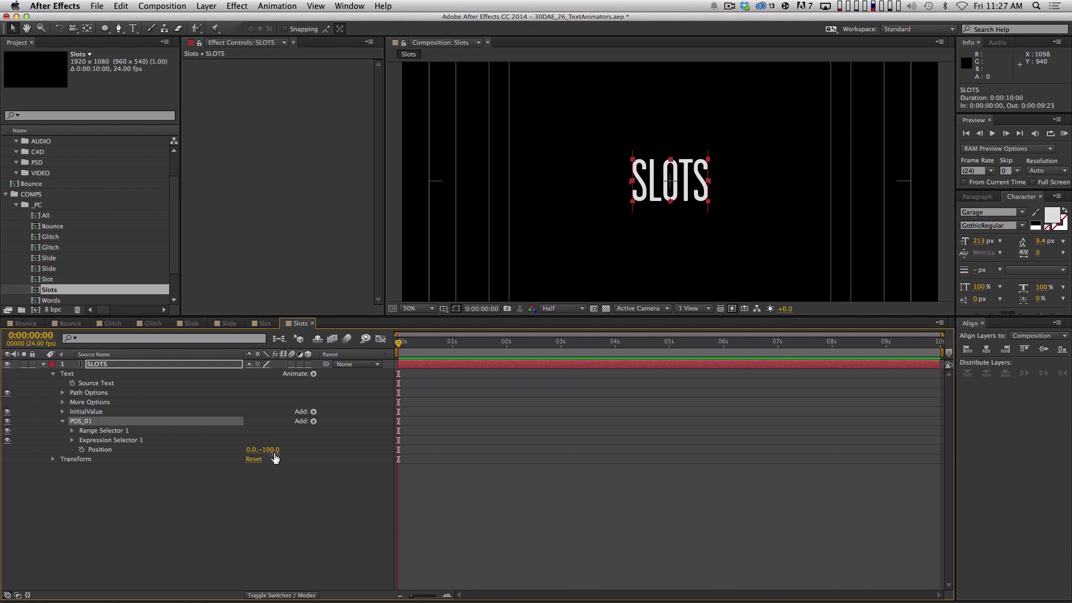
- Set the shape of POS_01's Range Selector 1 to Ramp Down with Ease High at 100%
left_click(72, 430)
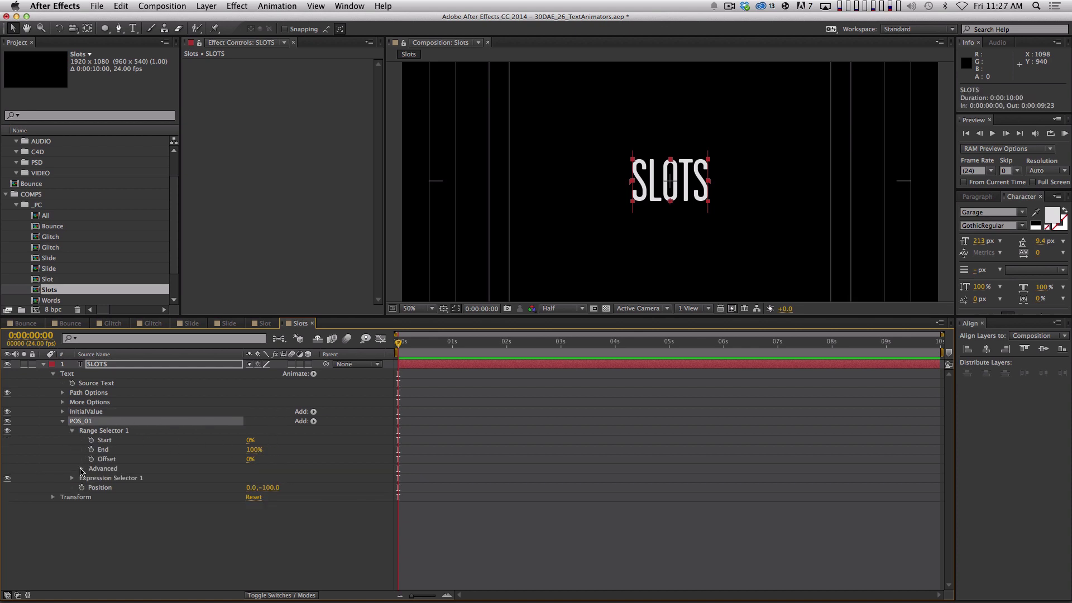
left_click(81, 469)
left_click(280, 519)
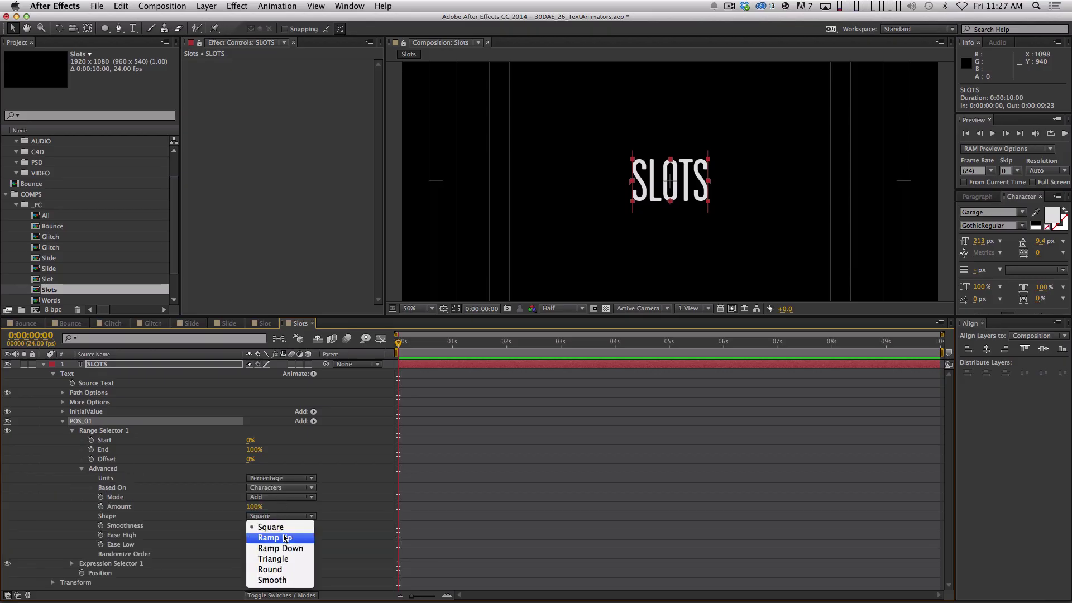
left_click(282, 525)
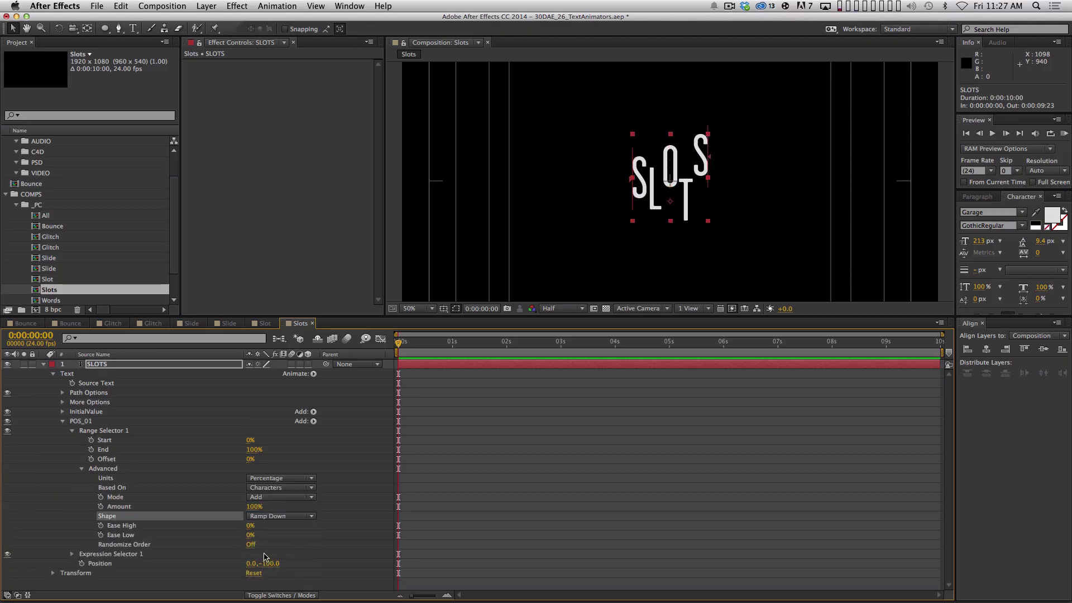
left_click(250, 525)
type("100")
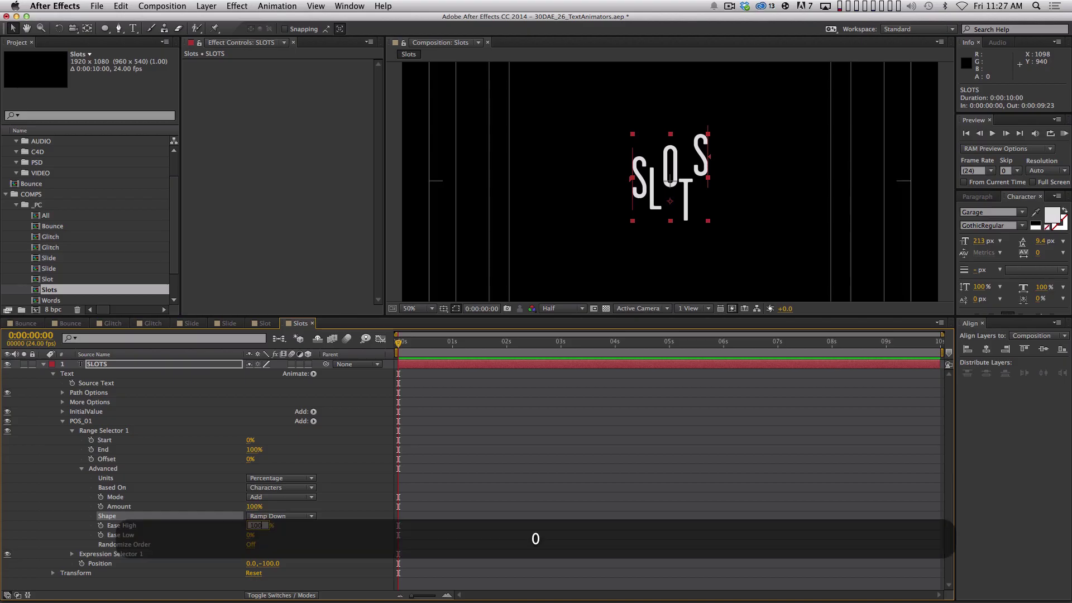
key("Return")
- Keyframe POS_01's Range Selector Offset from -100% at the first frame to 100% at 0:00:01:00 and preview the animation
left_click_drag(249, 463, 166, 475)
left_click(91, 459)
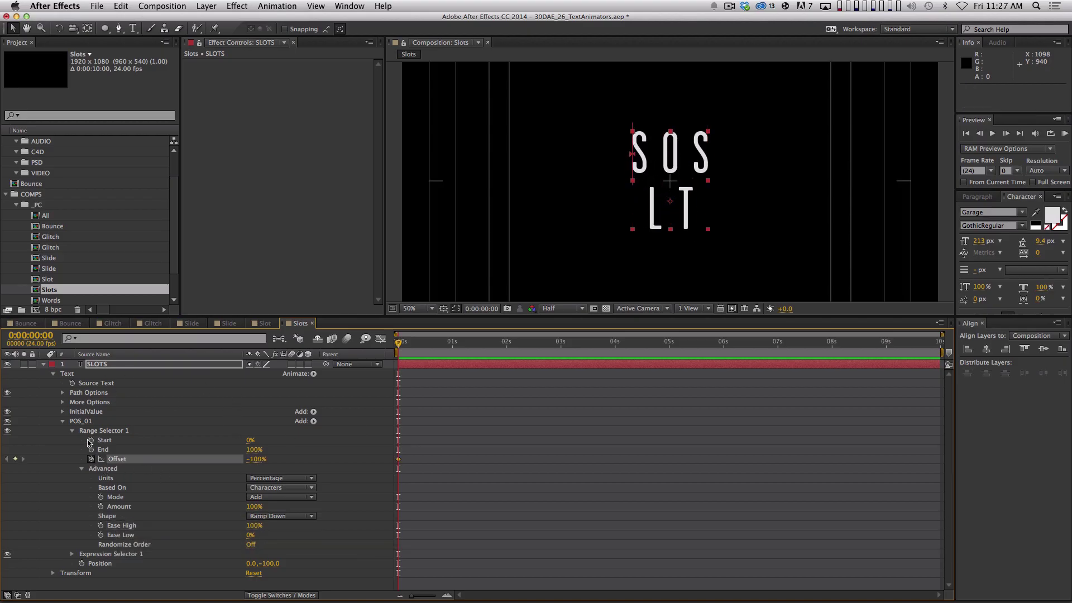
key("shift+Page_Down")
key("shift+Page_Down")
key("Page_Down")
key("Page_Down")
key("Page_Down")
key("Page_Down")
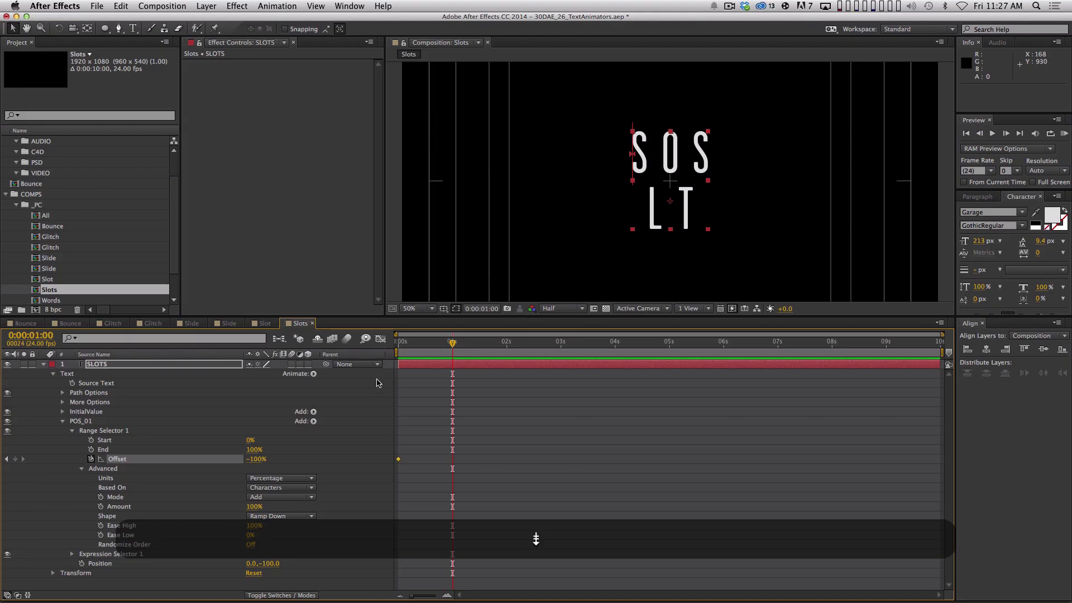
left_click(257, 459)
type("100")
key("Return")
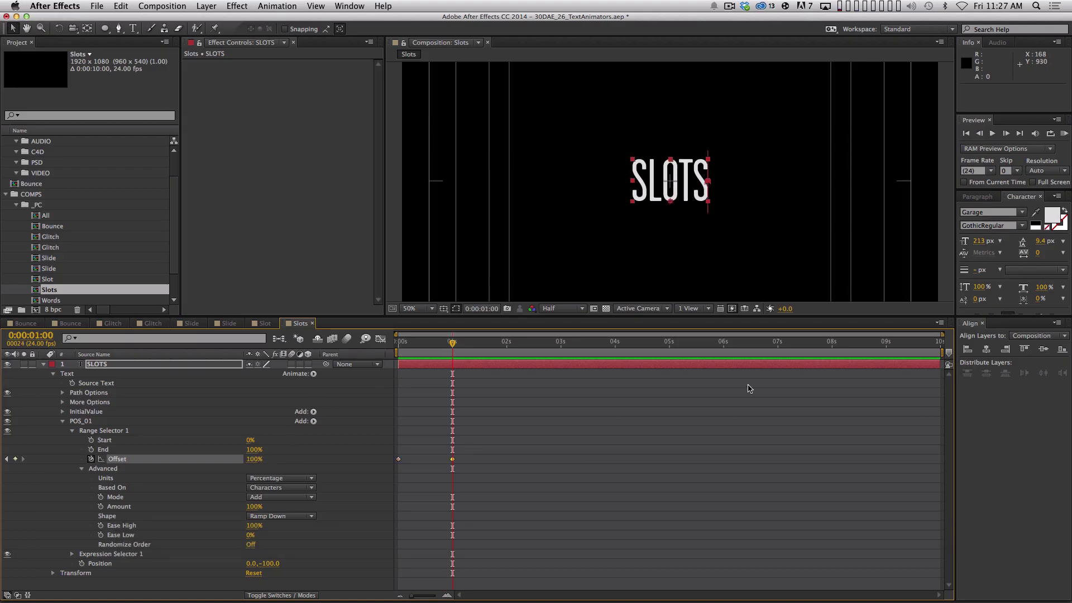
key("KP_0")
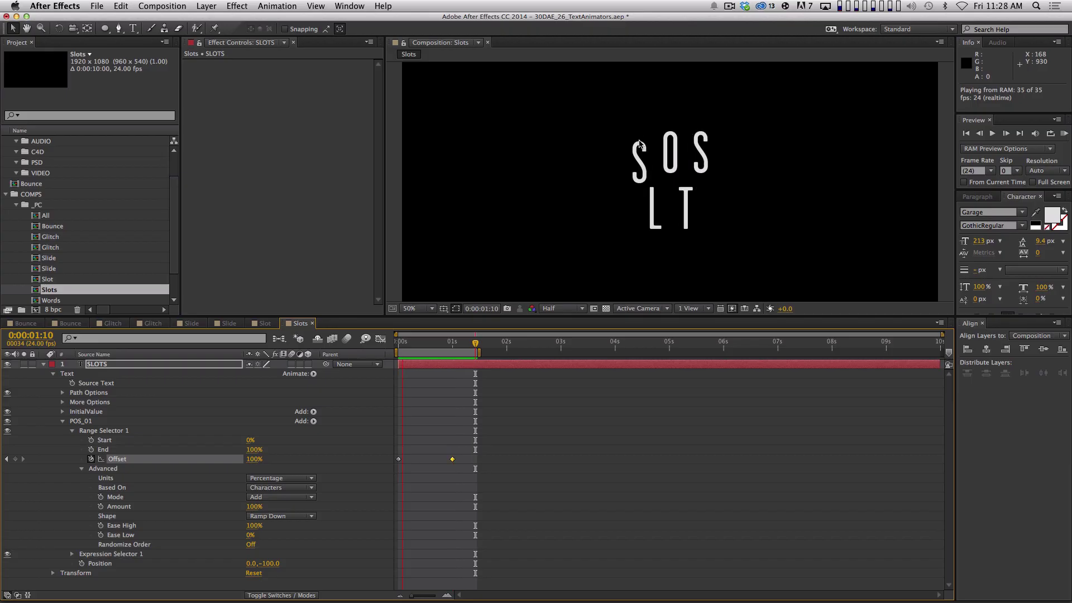
key("space")
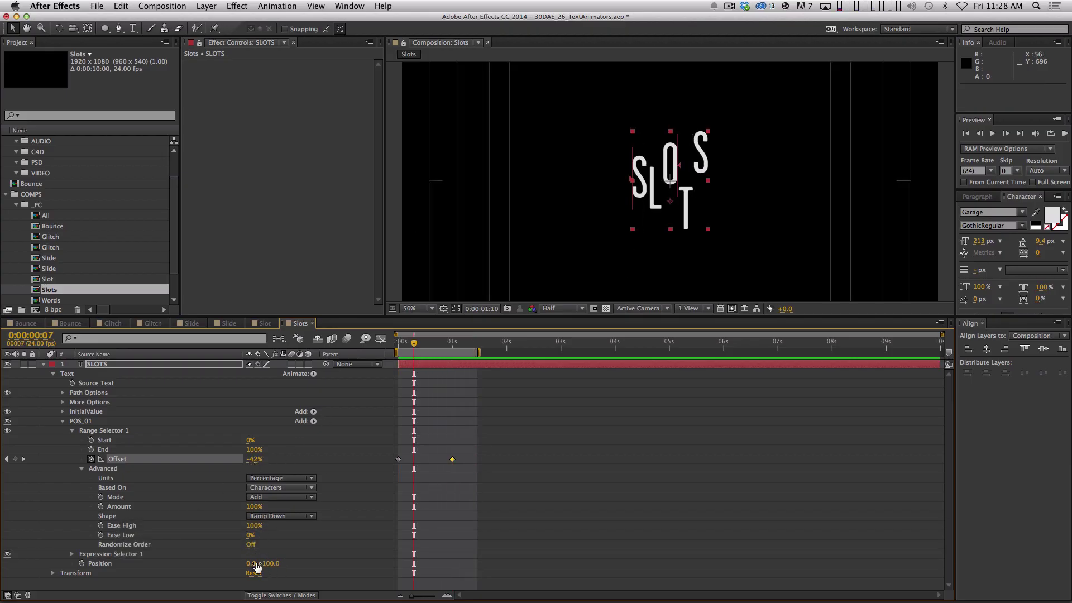
- Set the InitialValue animator's vertical Position to 300 and collapse its properties
left_click(62, 411)
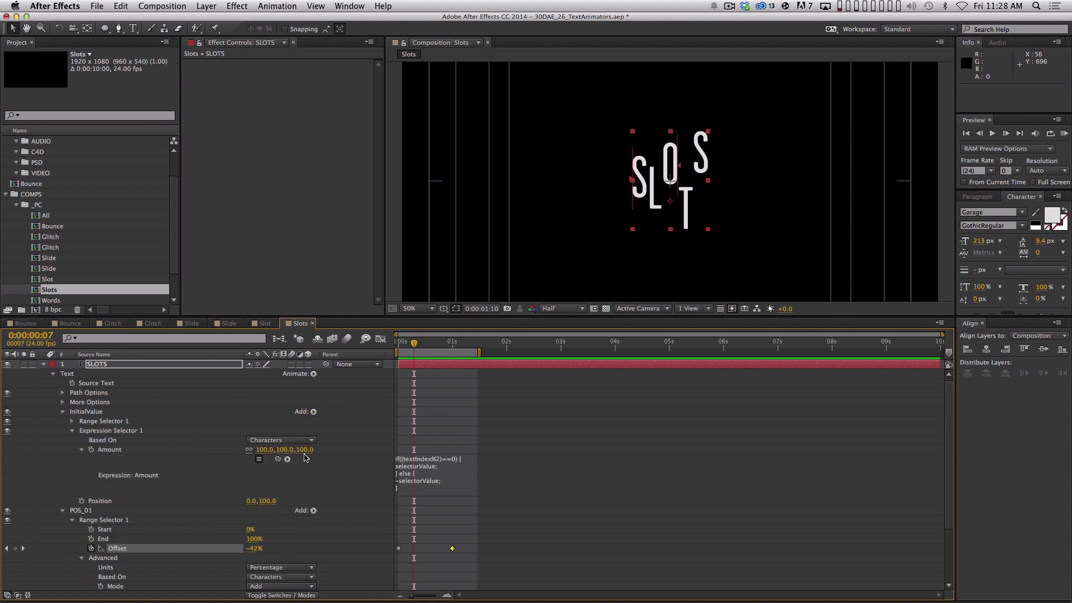
left_click(269, 501)
type("-100")
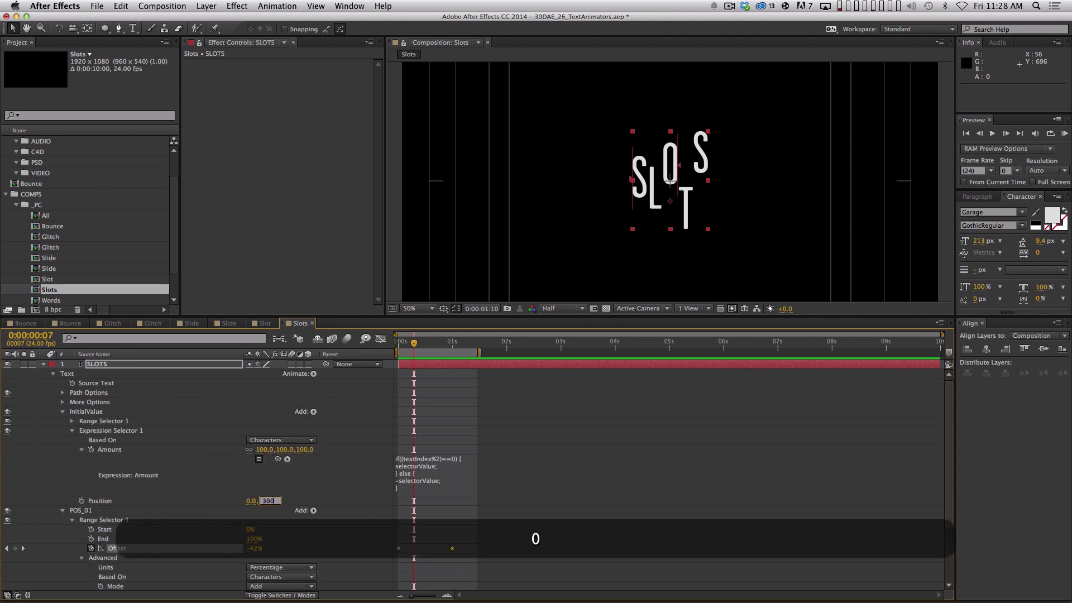
key("Return")
left_click(62, 411)
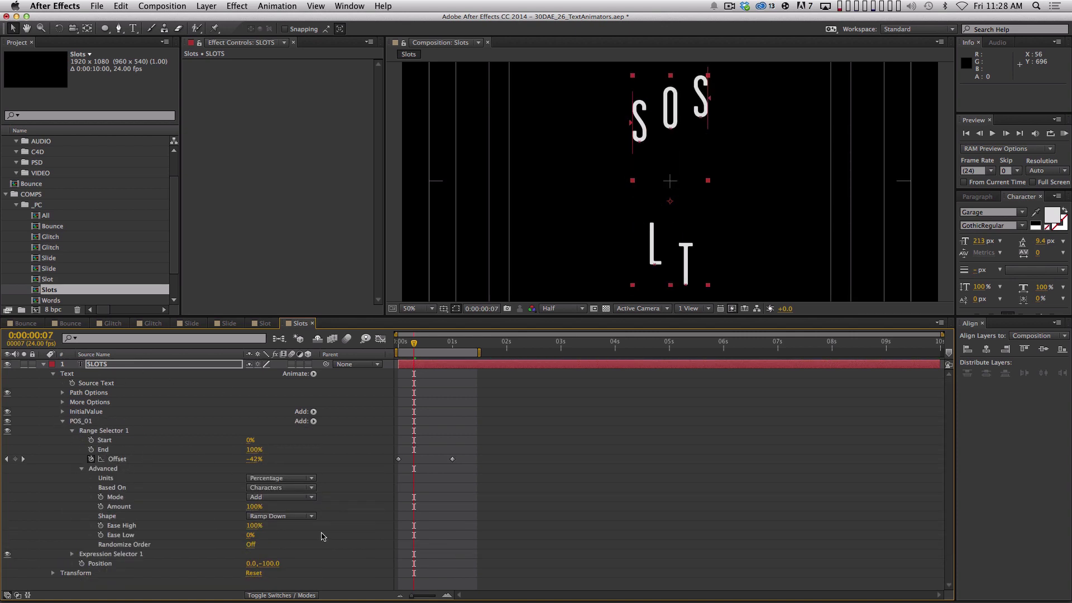
- Set POS_01's vertical Position to -300, preview the animation and collapse the animator
left_click(271, 563)
type("-300")
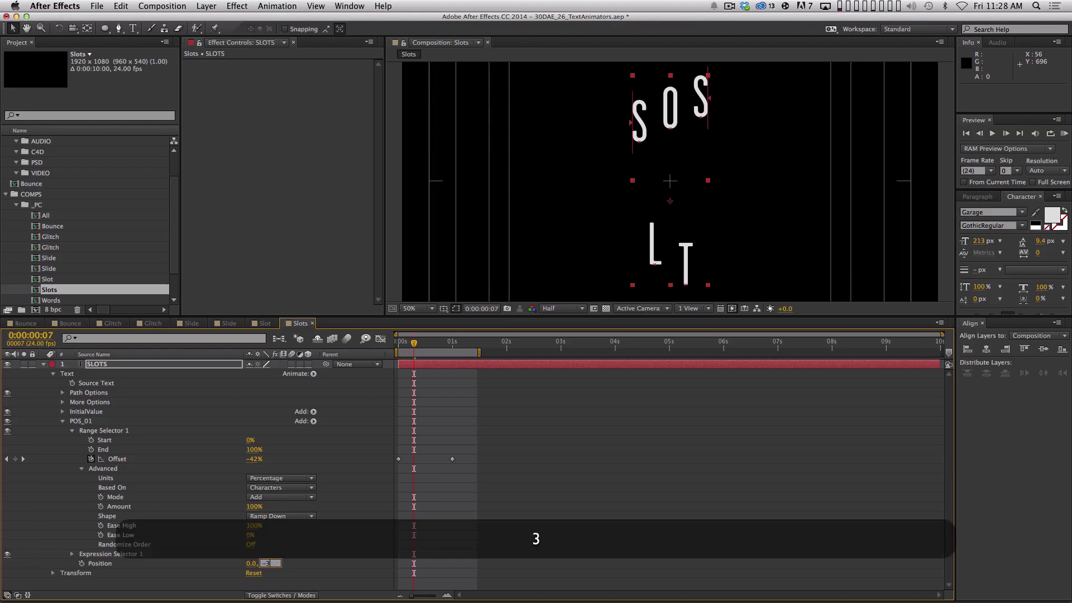
key("Return")
key("KP_0")
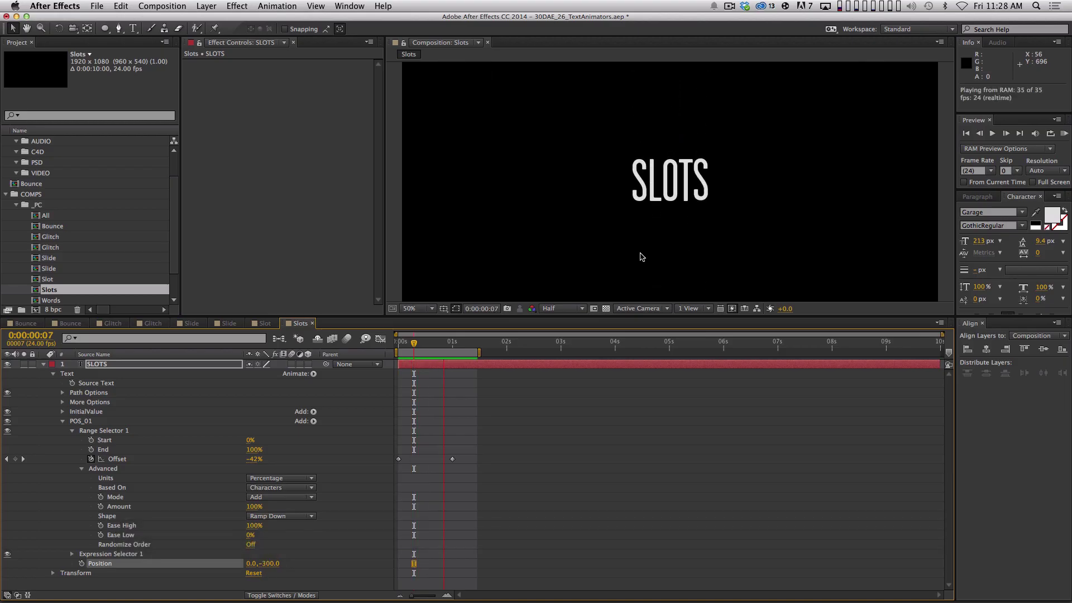
left_click(62, 422)
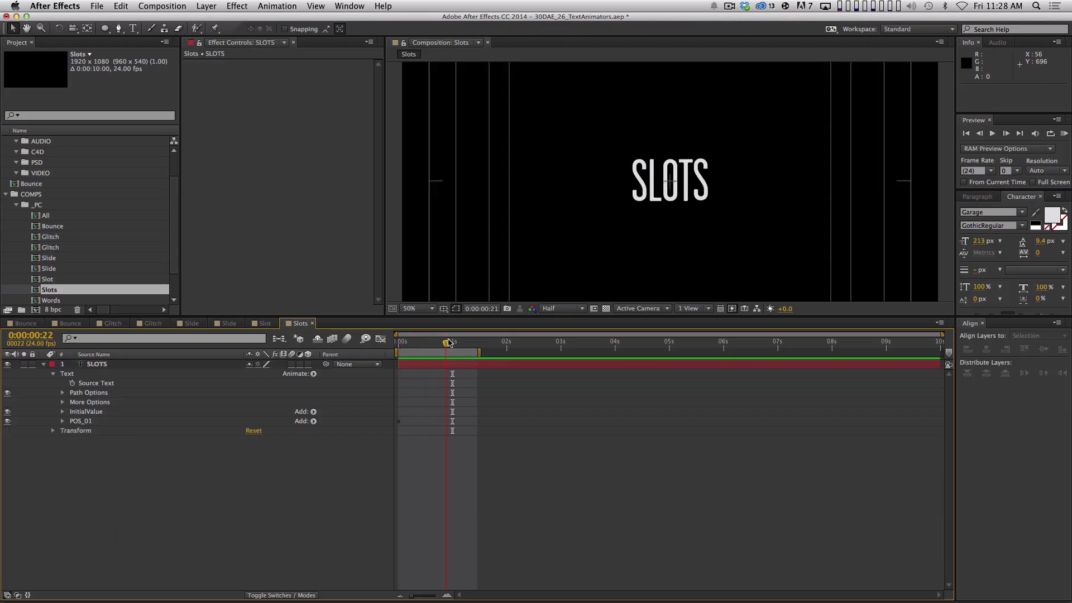
- Examine how the letters fade in on the finished Slide composition and return to the Slots composition
left_click(227, 324)
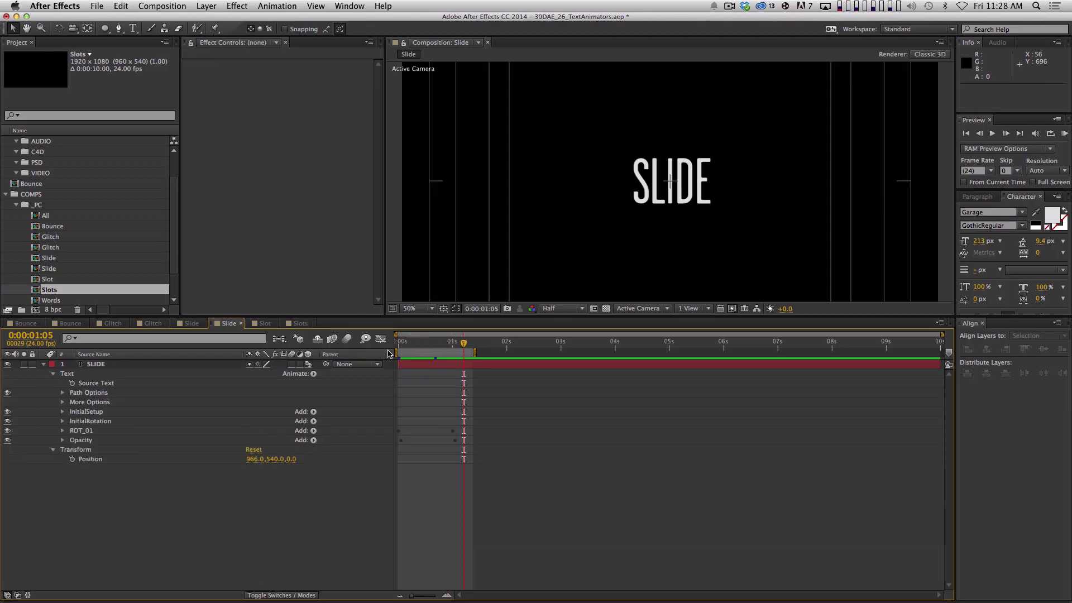
mouse_move(410, 342)
left_mouse_down()
mouse_move(399, 343)
mouse_move(420, 343)
left_mouse_up()
key("space")
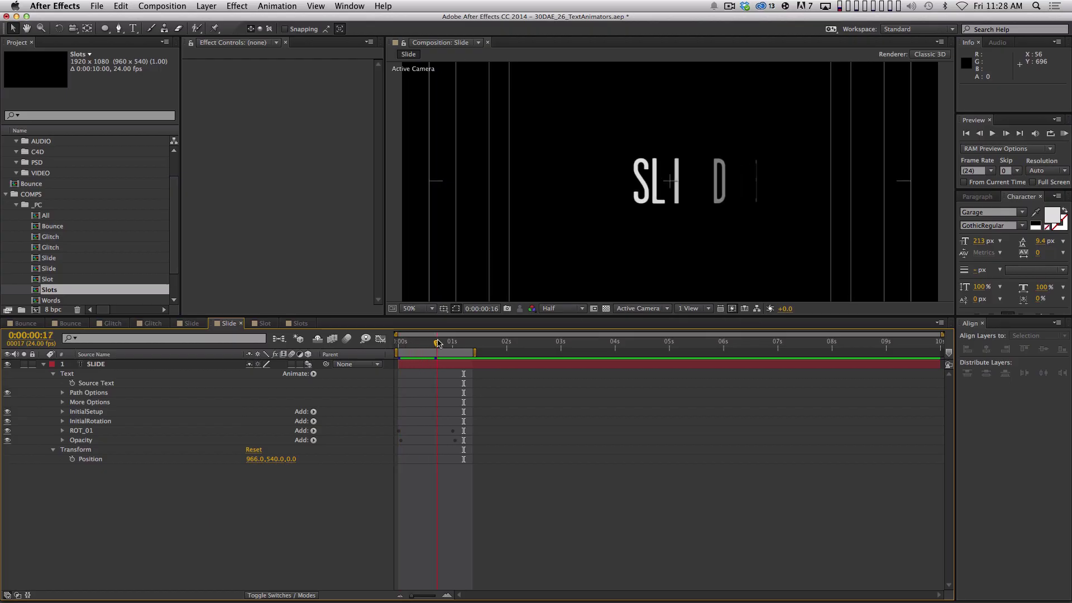
left_click(307, 325)
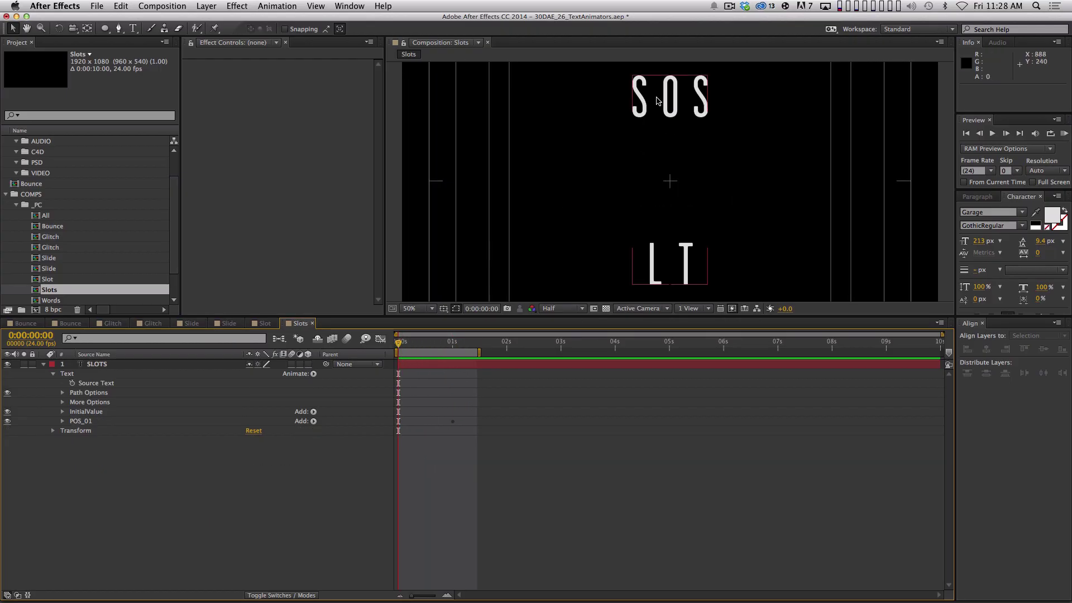
- Try an Opacity property of 0% on the InitialValue animator and delete that property again
left_click_drag(400, 342, 361, 354)
left_click(62, 411)
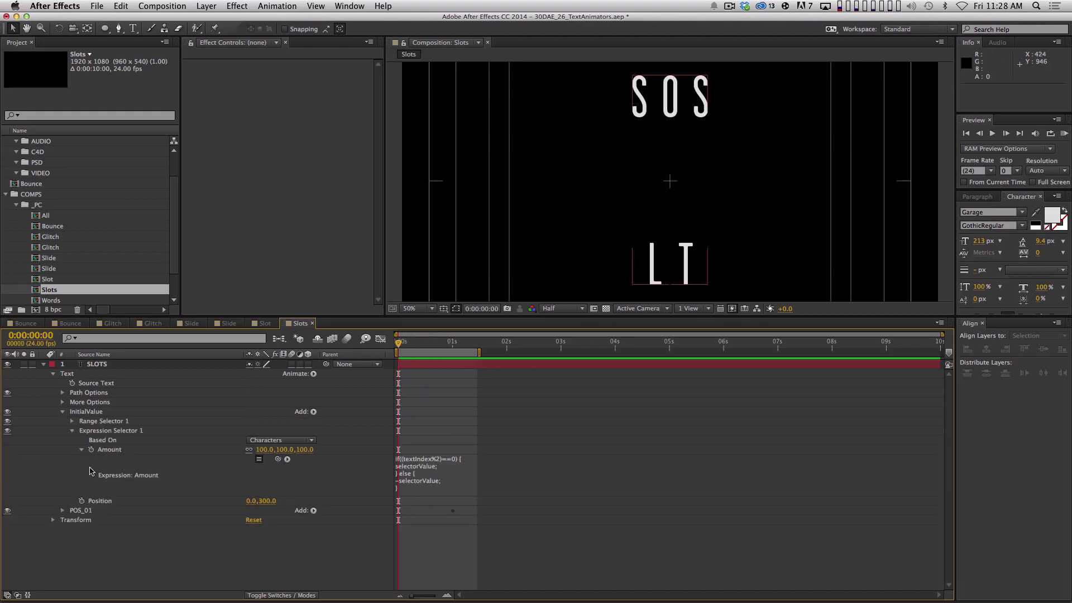
left_click(313, 411)
mouse_move(335, 412)
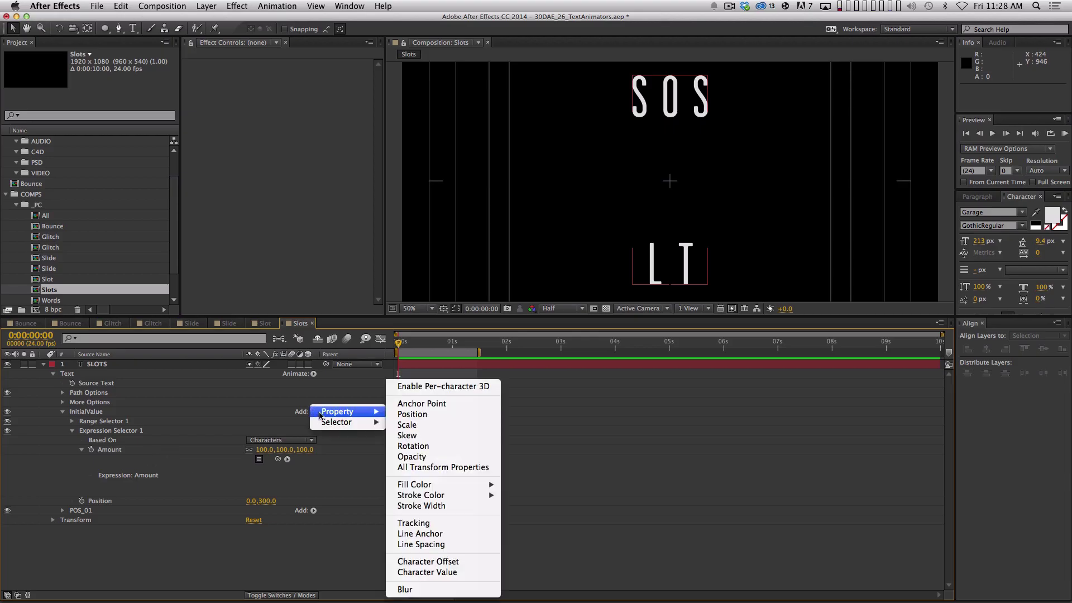
left_click(439, 458)
left_click_drag(250, 510, 141, 531)
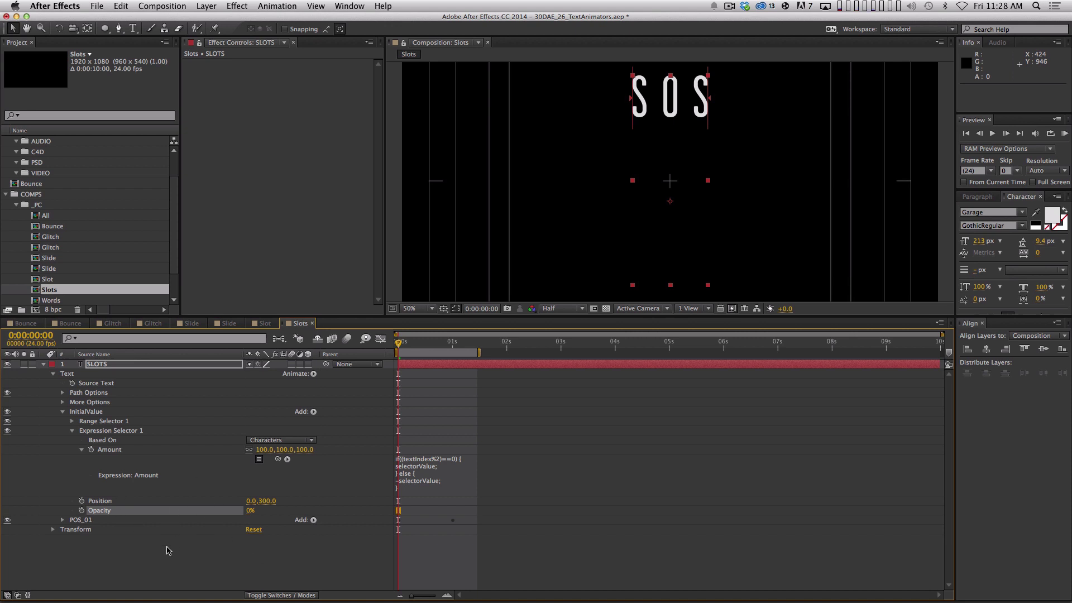
left_click_drag(402, 351, 298, 371)
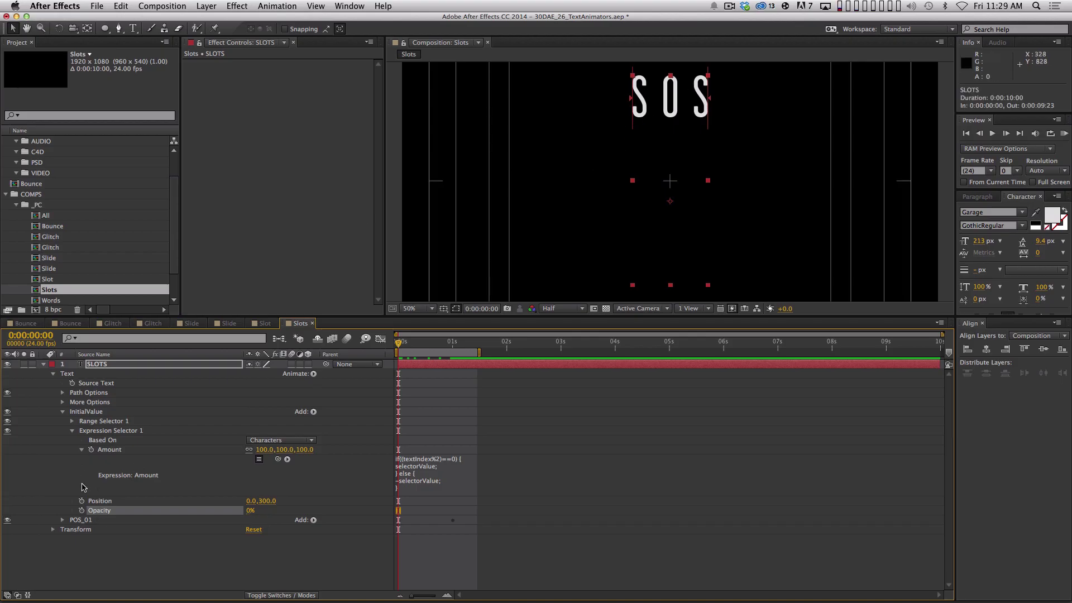
key("BackSpace")
left_click(63, 412)
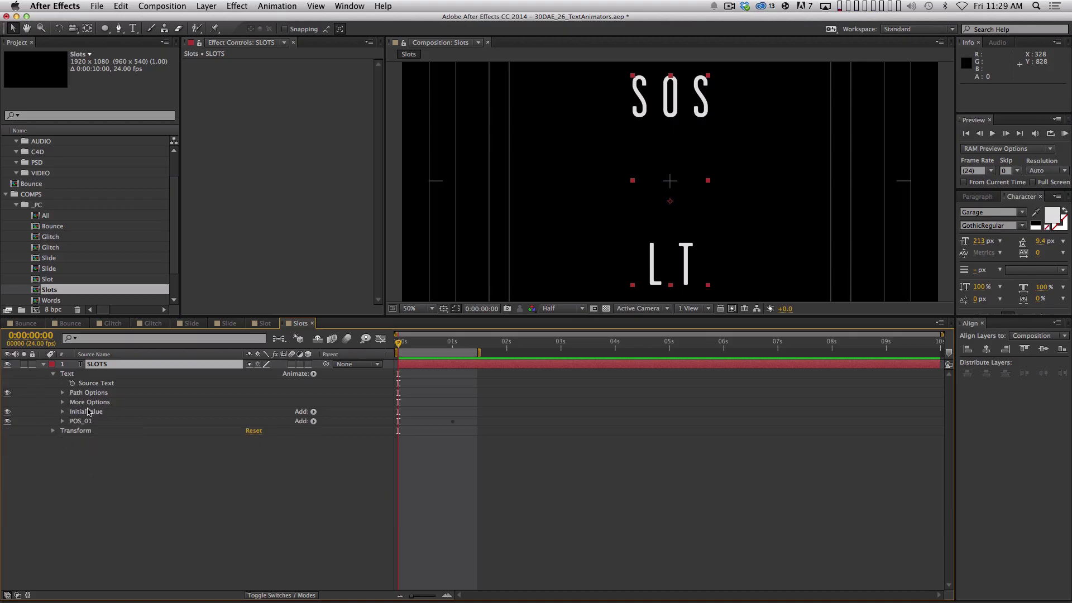
- Add a separate Opacity animator to the SLOTS text, place it above POS_01 and name it InitialOpacity
left_click(313, 374)
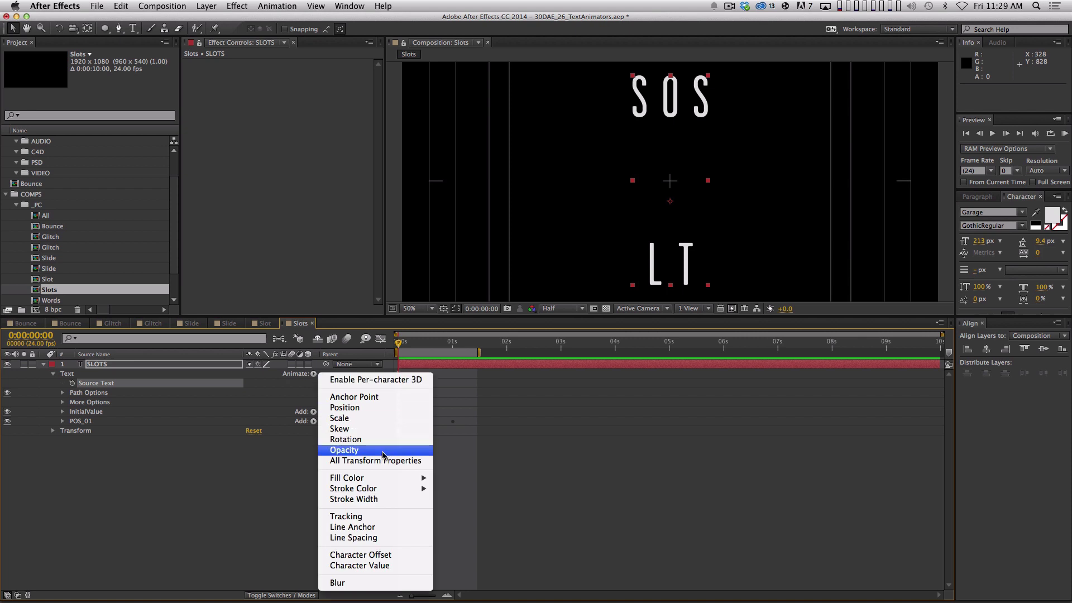
left_click(344, 450)
left_click_drag(93, 431, 94, 421)
key("Return")
type("InitialOpa")
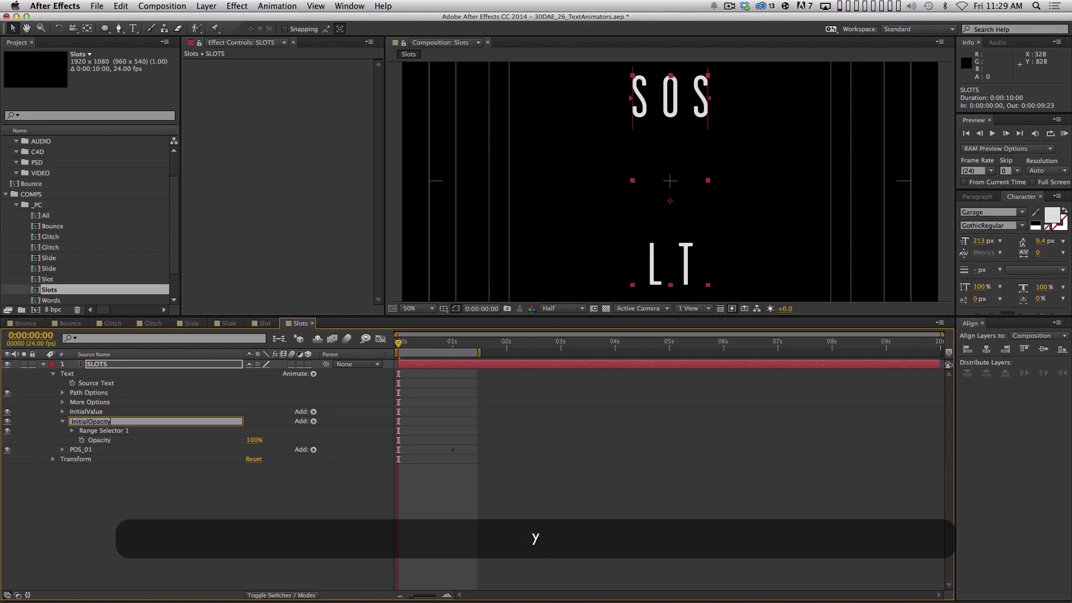
type("city")
key("Return")
- Set InitialOpacity's Opacity to 0% and collapse the animator
left_click_drag(253, 441, 51, 454)
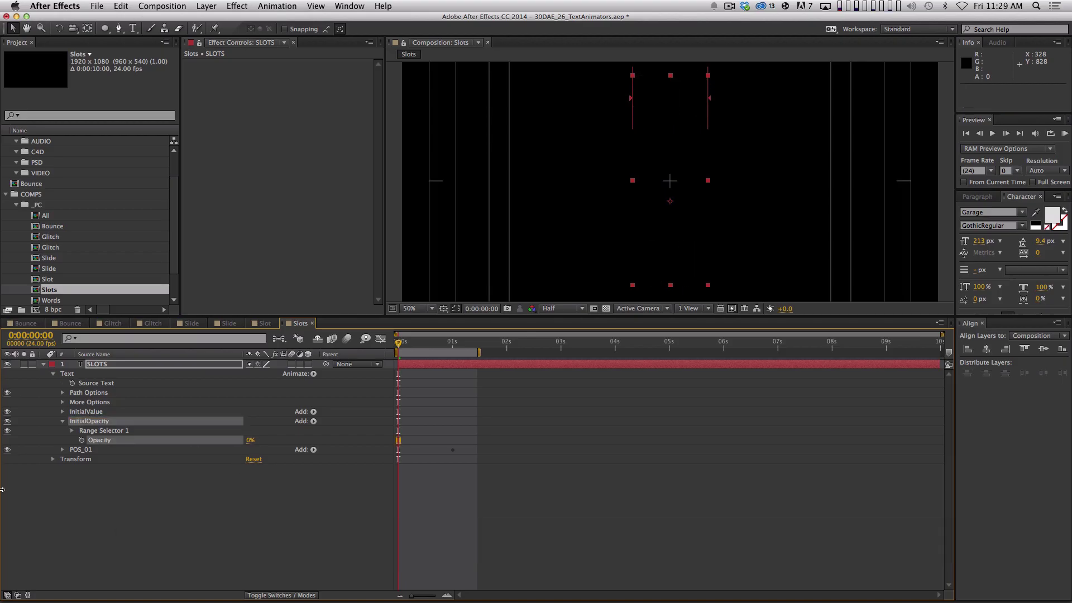
left_click(181, 504)
left_click(63, 421)
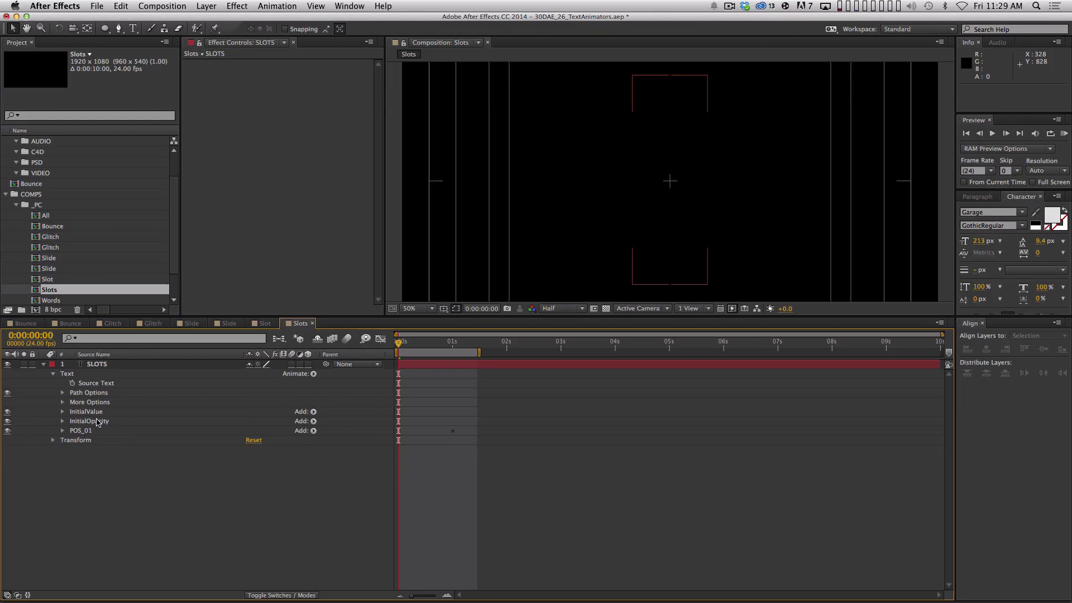
- Duplicate the POS_01 animator on the SLOTS text and rename the copy Opacity_Change
left_click(98, 424)
left_click(87, 430)
key("super+d")
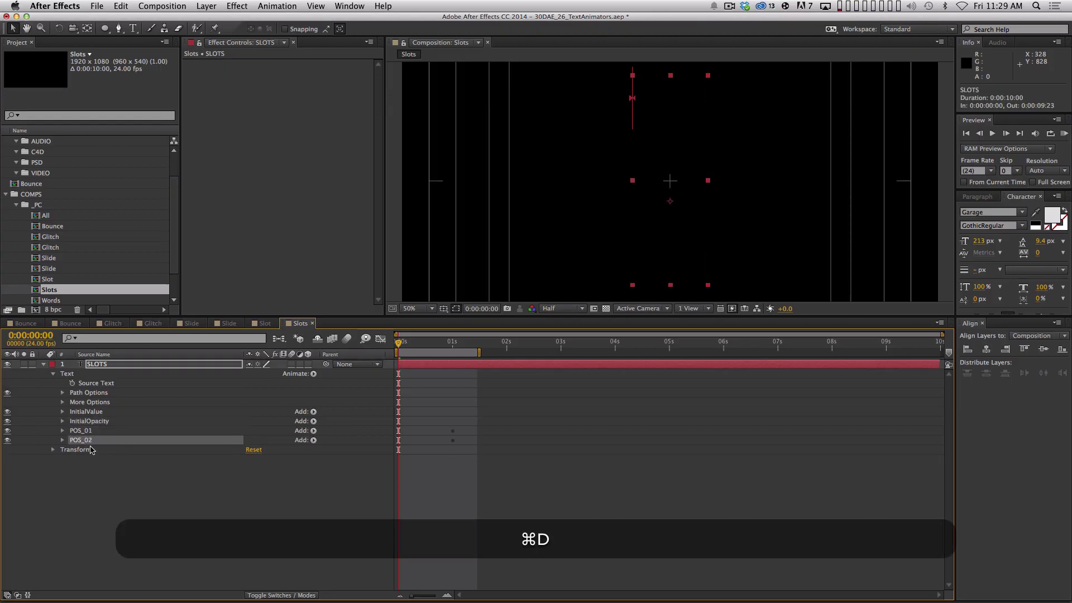
key("Return")
type("Opacity")
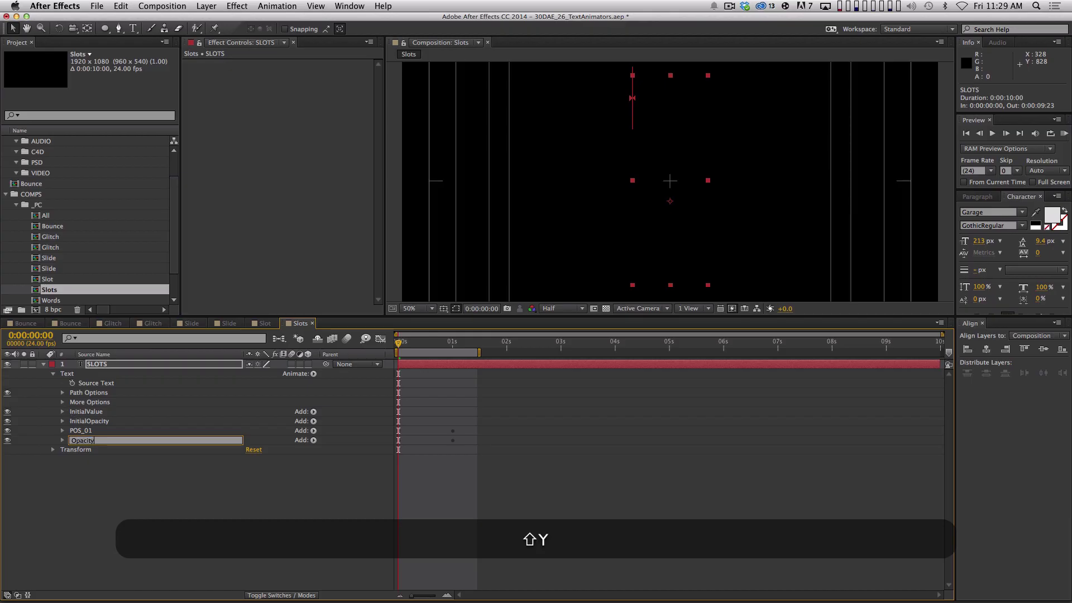
type("_Change")
key("Return")
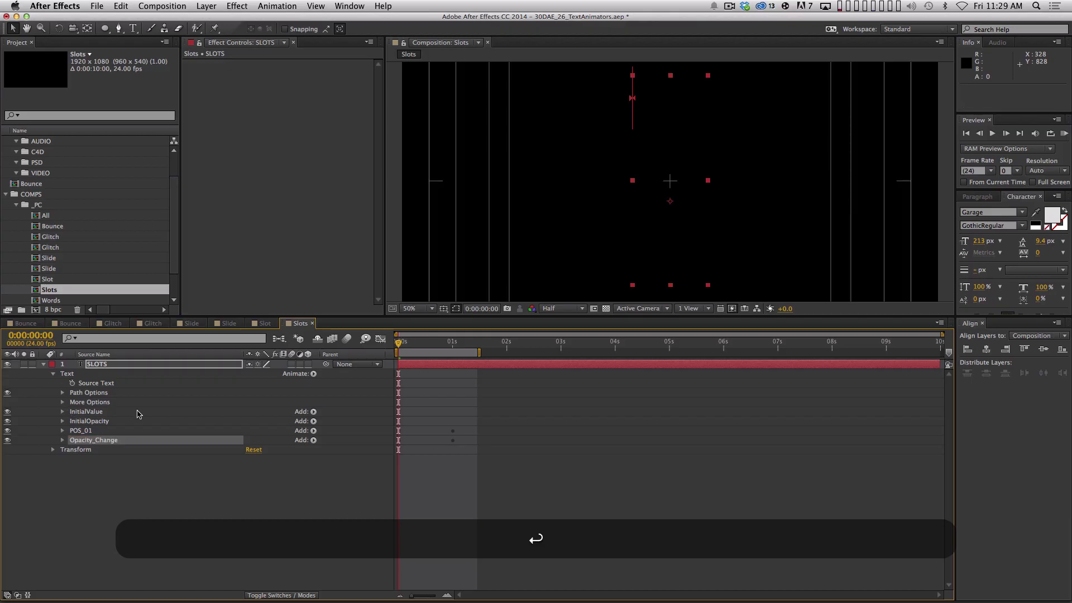
- Replace the Expression Selector and Position property in the Opacity_Change animator with an Opacity property of 100%
left_click(62, 440)
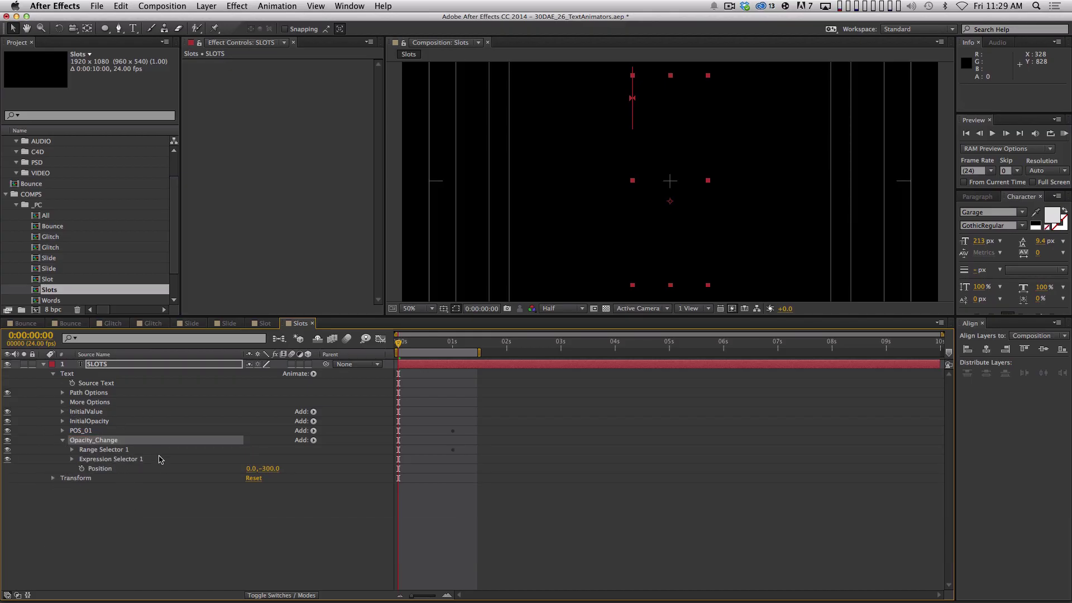
left_click_drag(106, 461, 118, 462)
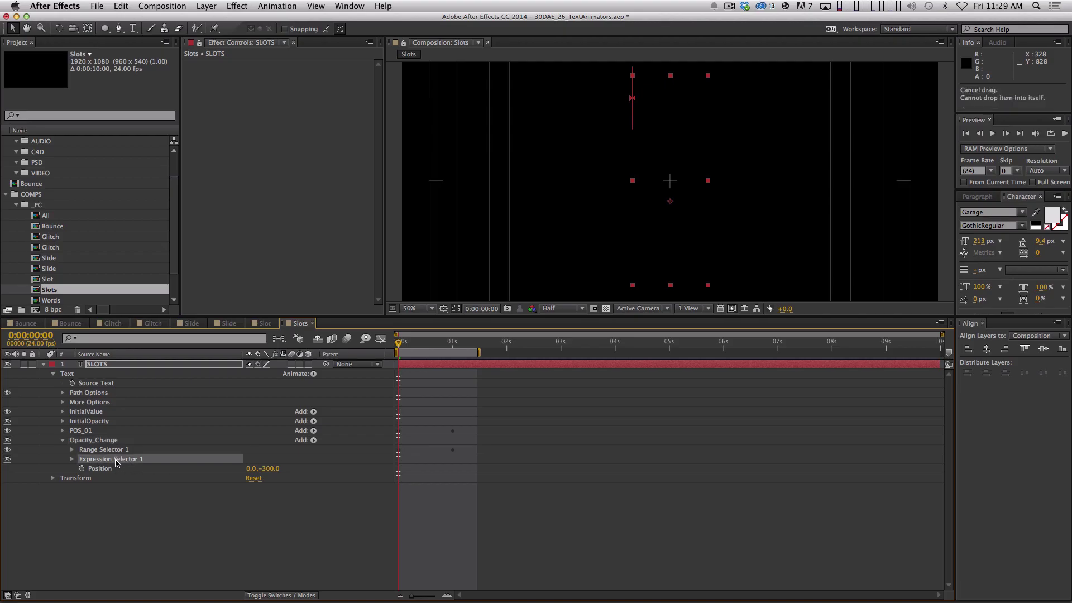
key("BackSpace")
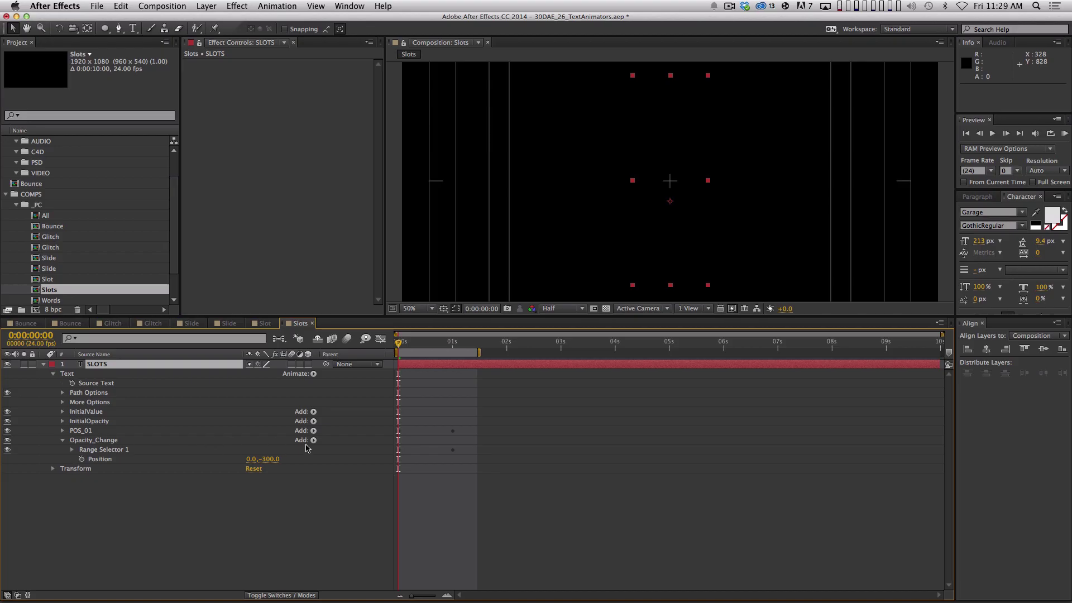
left_click(107, 459)
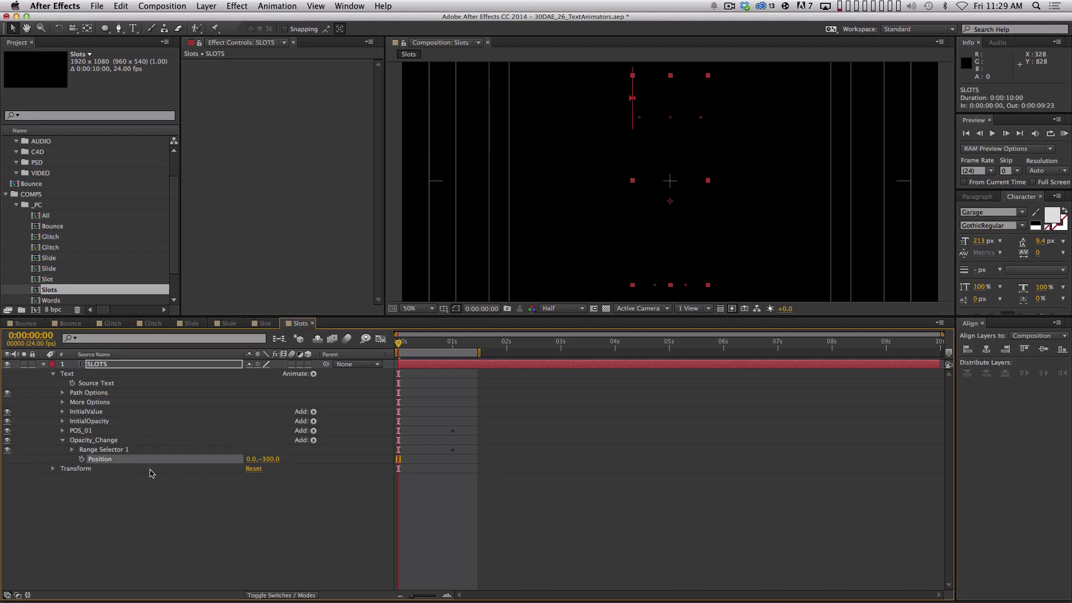
key("BackSpace")
left_click(140, 440)
left_click(313, 439)
mouse_move(316, 443)
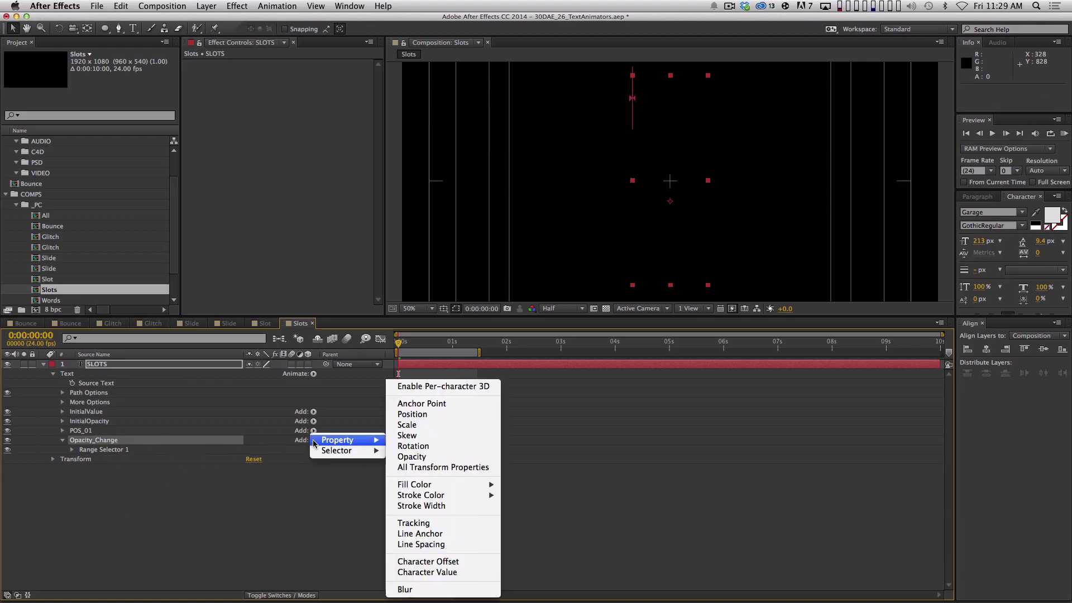
left_click(413, 456)
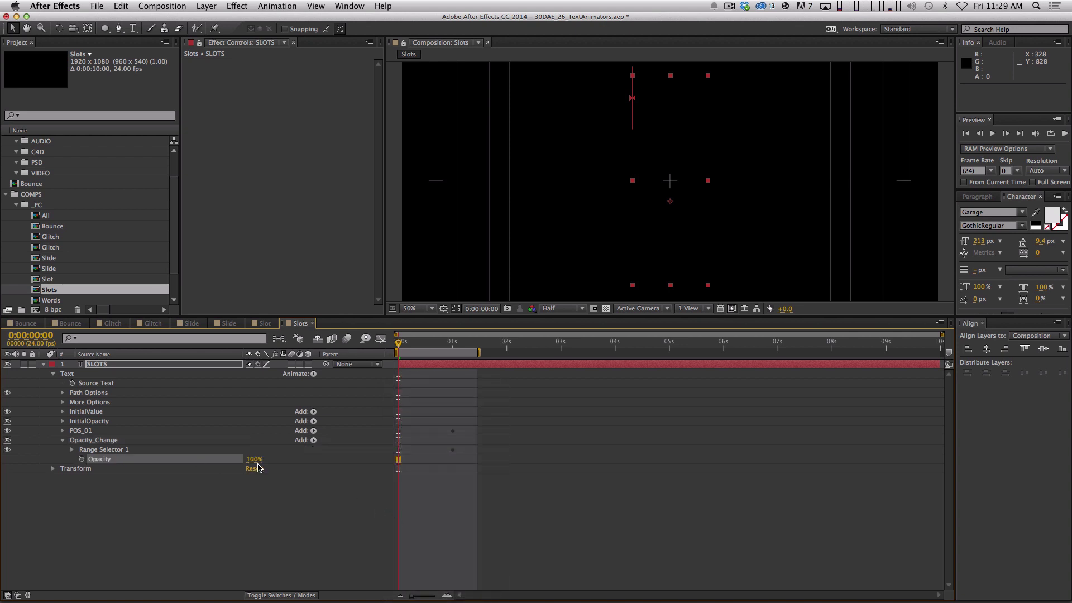
- Expand Opacity_Change's Range Selector and preview how the SLOTS letters slide and fade in from the start
left_click(72, 450)
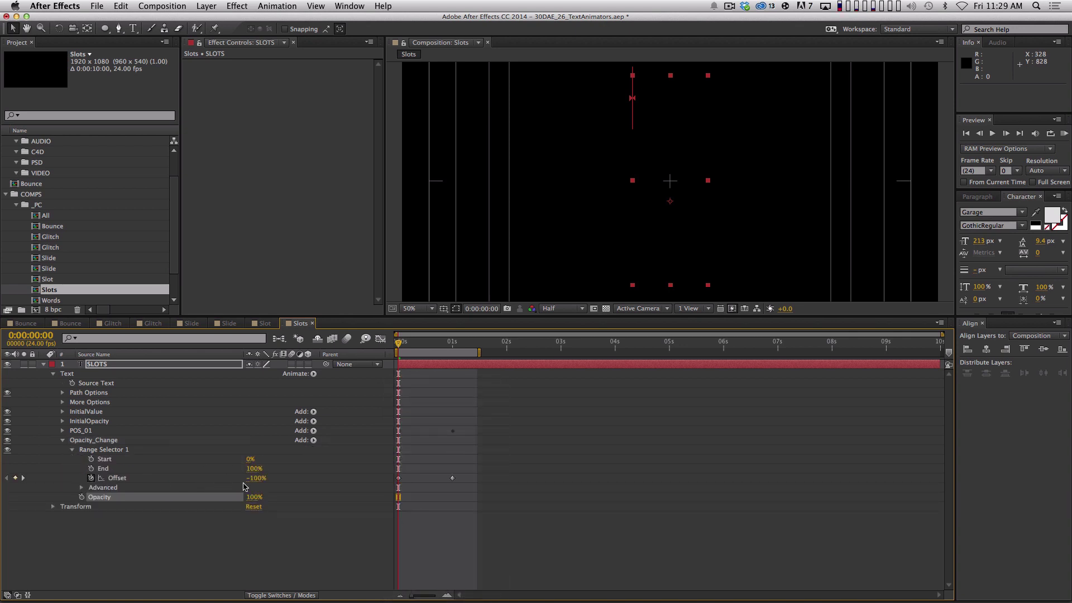
key("space")
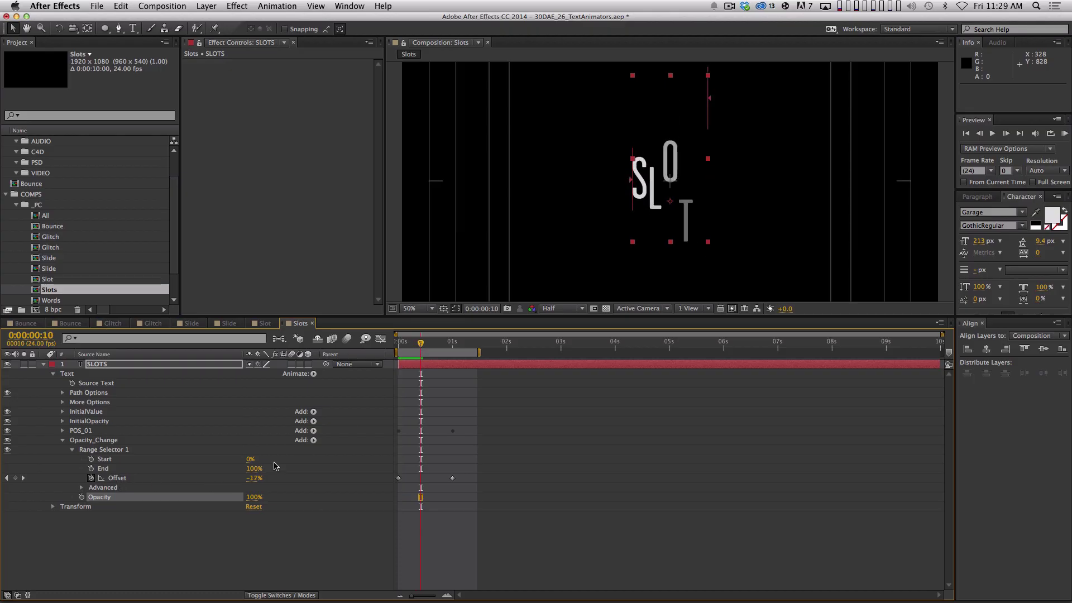
key("Home")
key("space")
key("space")
left_click(361, 473)
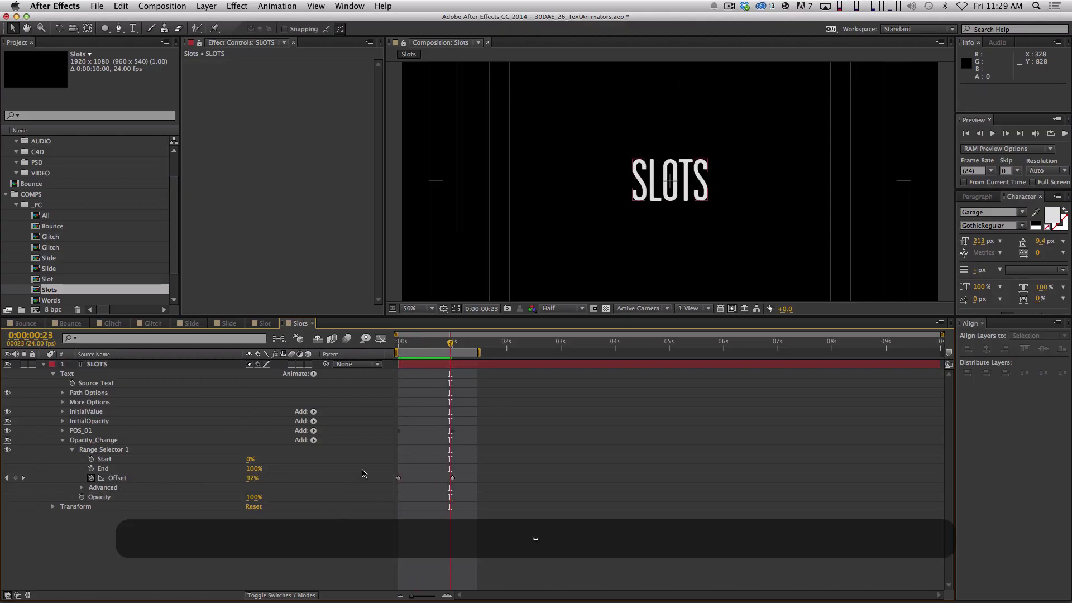
key("KP_0")
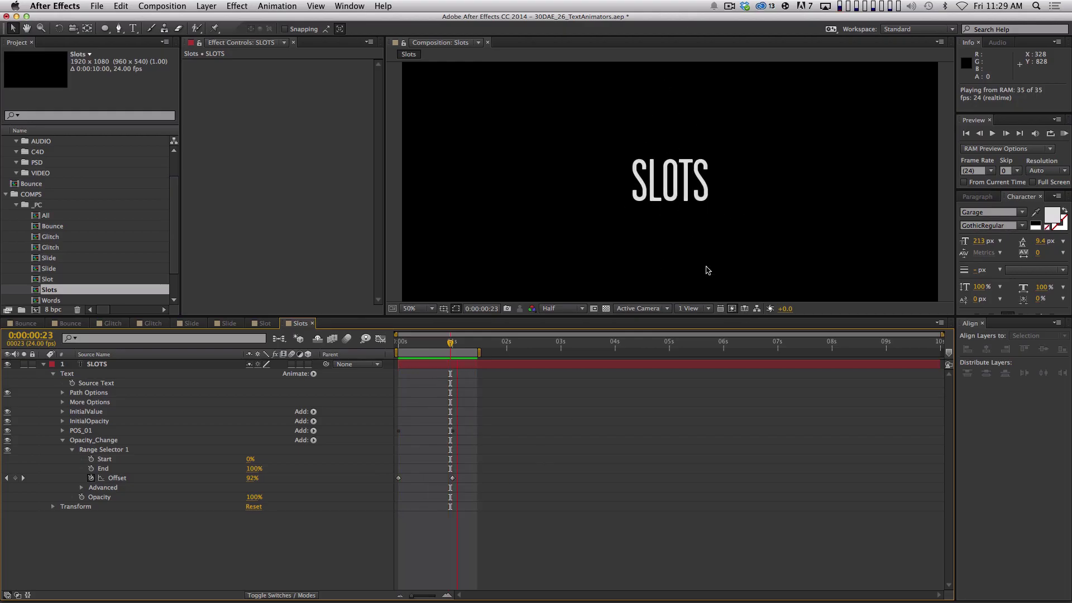
key("space")
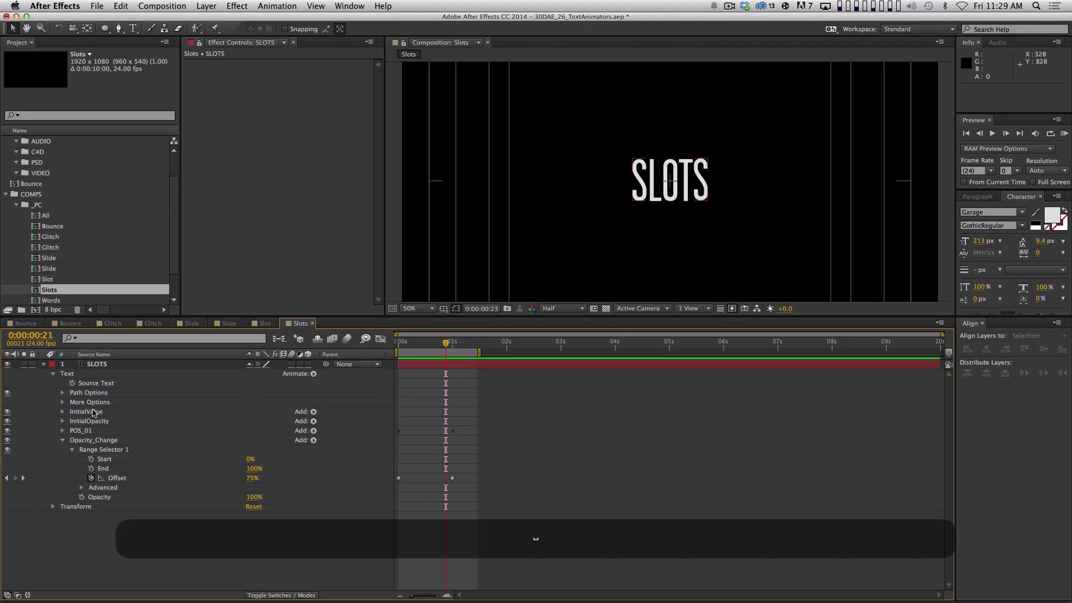
- Duplicate the SLOTS layer, hide the original and change the copy's text to SCHOOL OF MOTION
left_click(42, 365)
left_click(7, 364)
key("super+d")
left_click(7, 364)
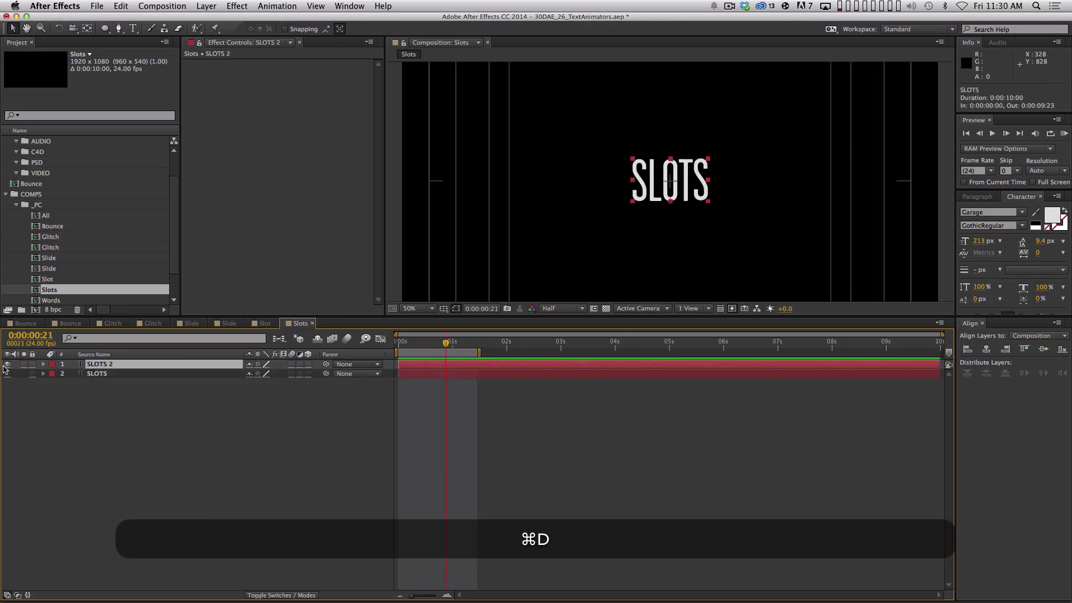
double_click(92, 366)
type("SCHOO")
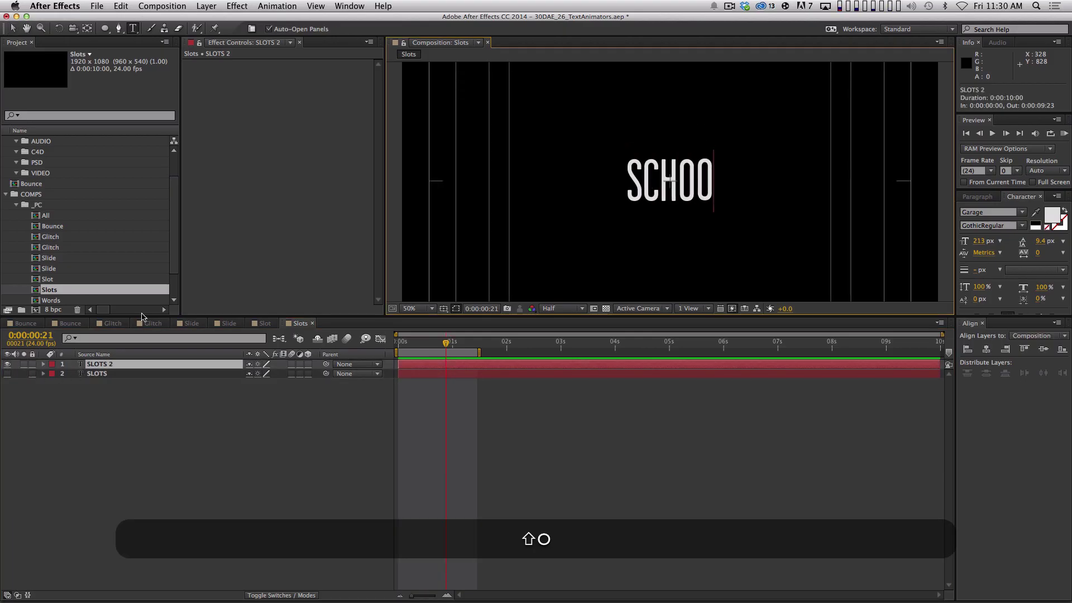
type("L OF MOTION")
key("KP_Enter")
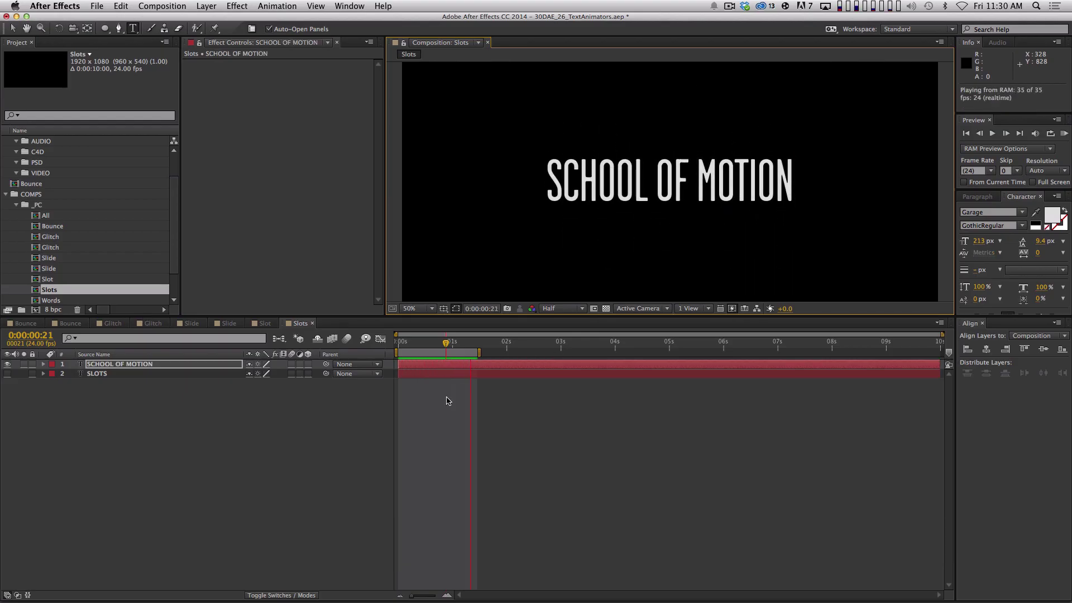
- Move both end Offset keyframes of SCHOOL OF MOTION slightly past one second, extend the work area to about 2.5 seconds and preview
key("space")
key("u")
left_click_drag(435, 379, 470, 403)
left_click_drag(479, 352, 535, 352)
key("KP_0")
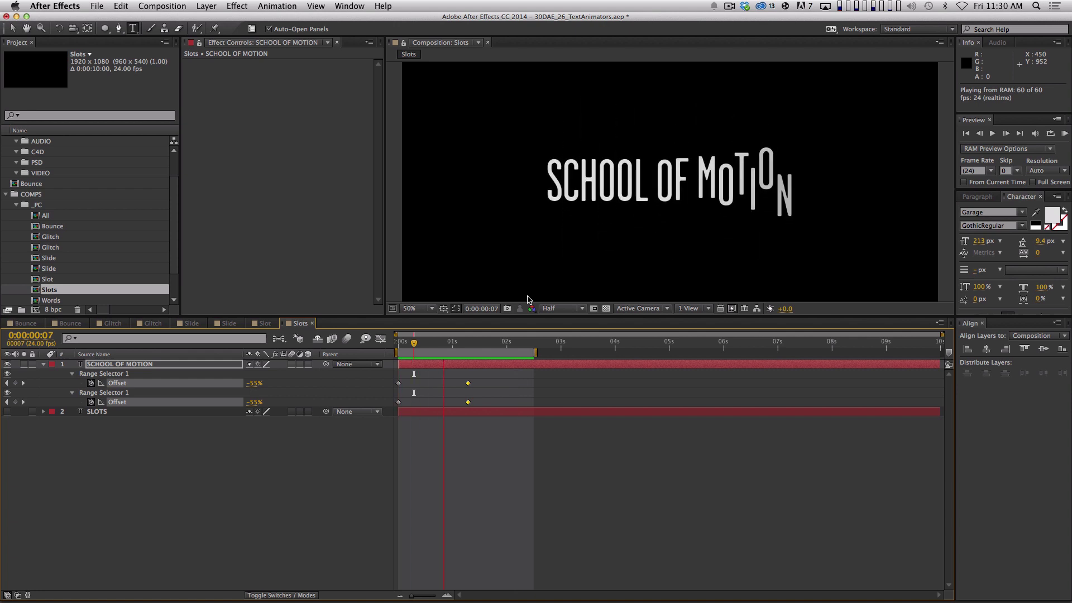
- Enable motion blur for the SCHOOL OF MOTION layer and the composition, and preview the animation
key("space")
left_click(292, 364)
key("KP_0")
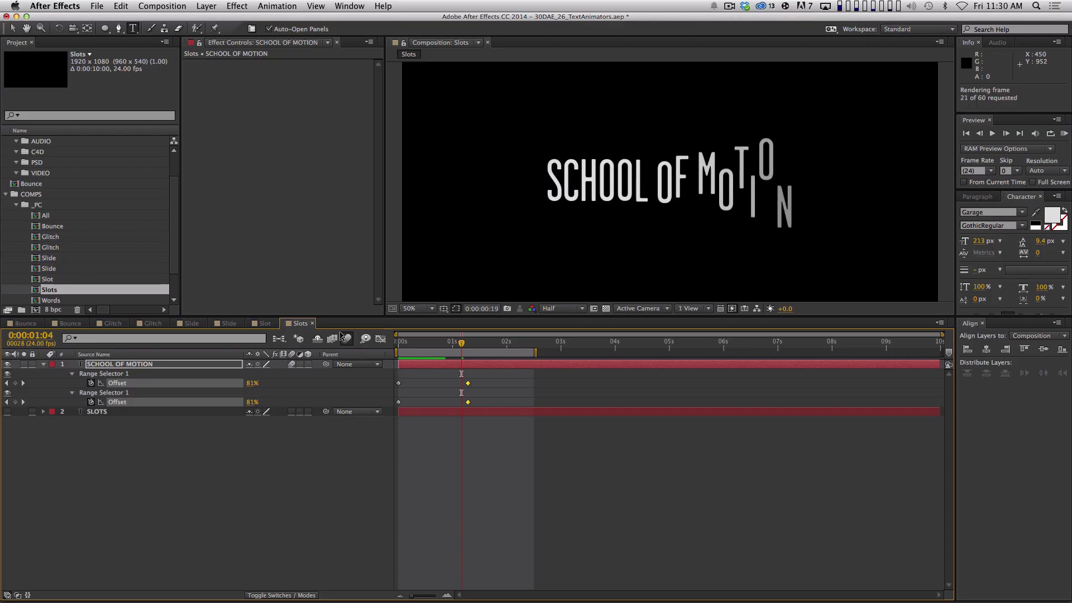
key("space")
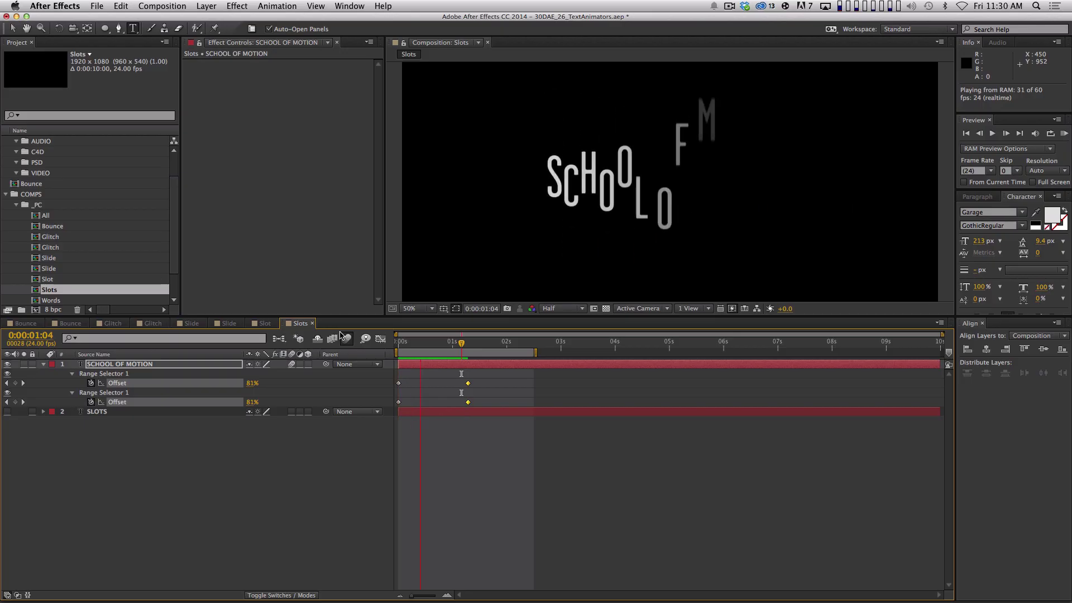
key("space")
left_click(304, 497)
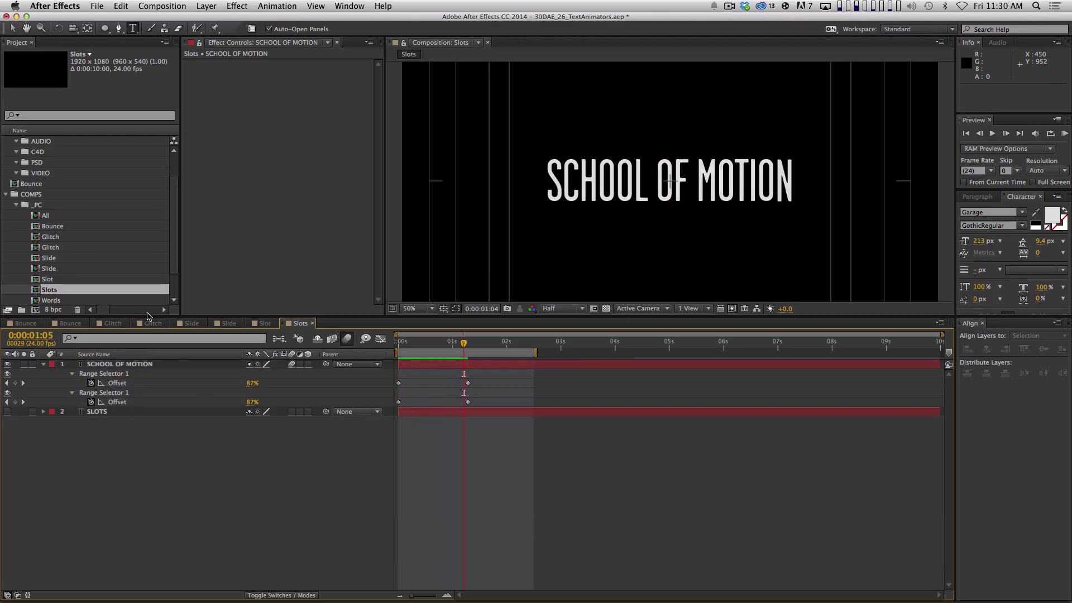
- Collapse the _PC folder, open the Final_COMP composition and start a preview of it
left_click(16, 205)
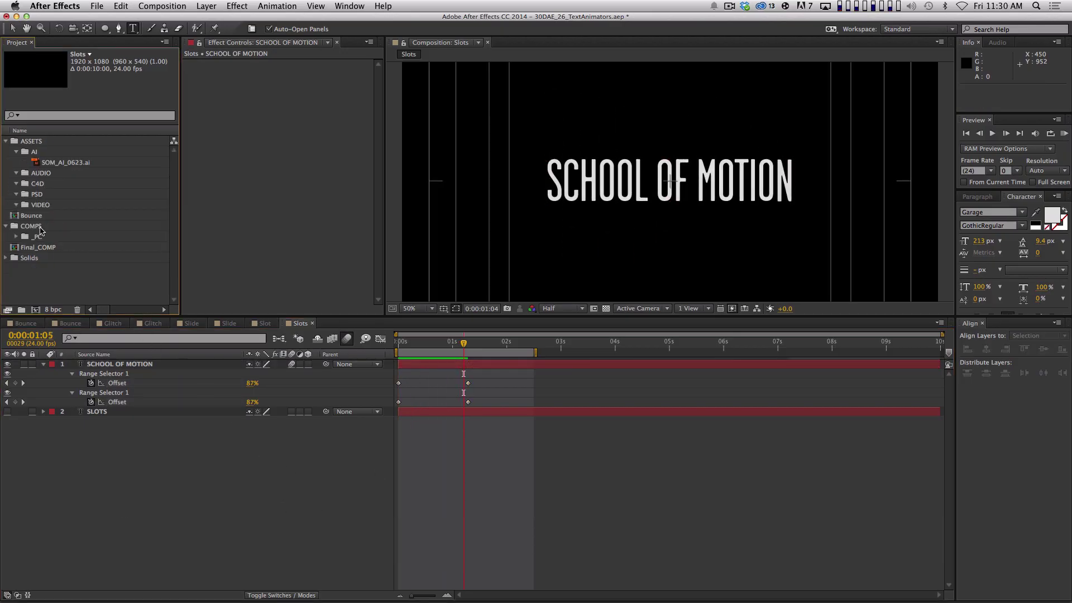
double_click(39, 247)
key("0")
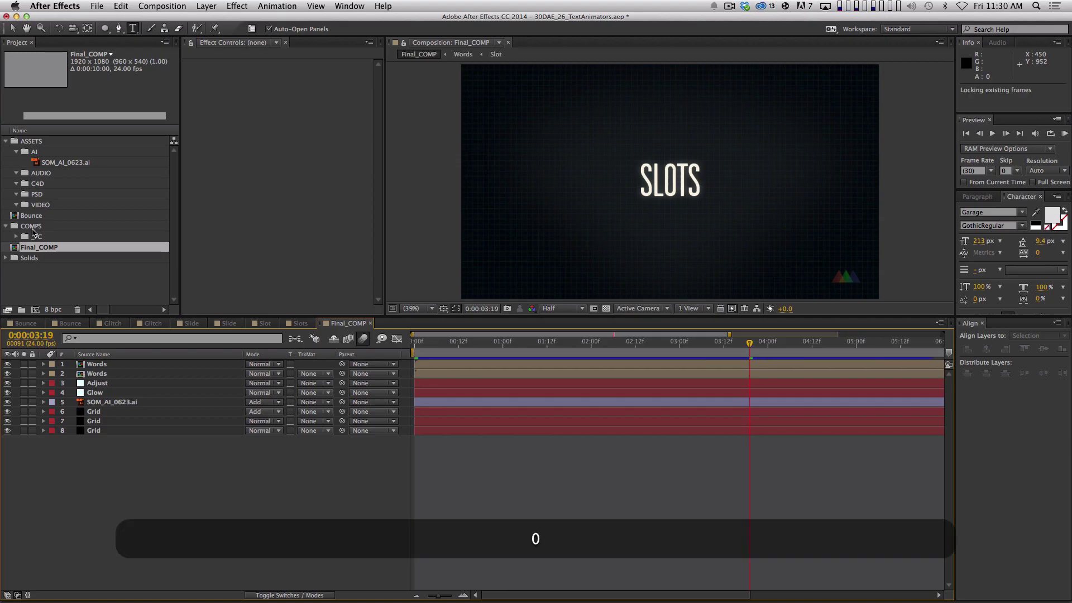